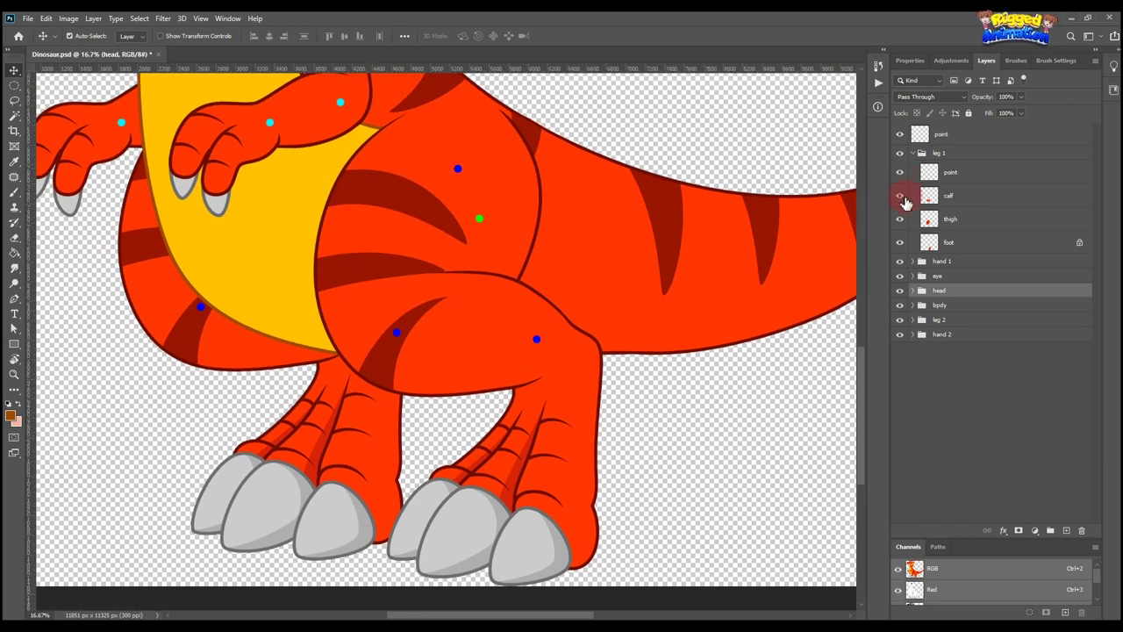
# Step: Toggle the calf, thigh and foot layers of the leg 1 group off and on to identify each part
pyautogui.click(901, 200)
pyautogui.click(901, 198)
pyautogui.click(899, 219)
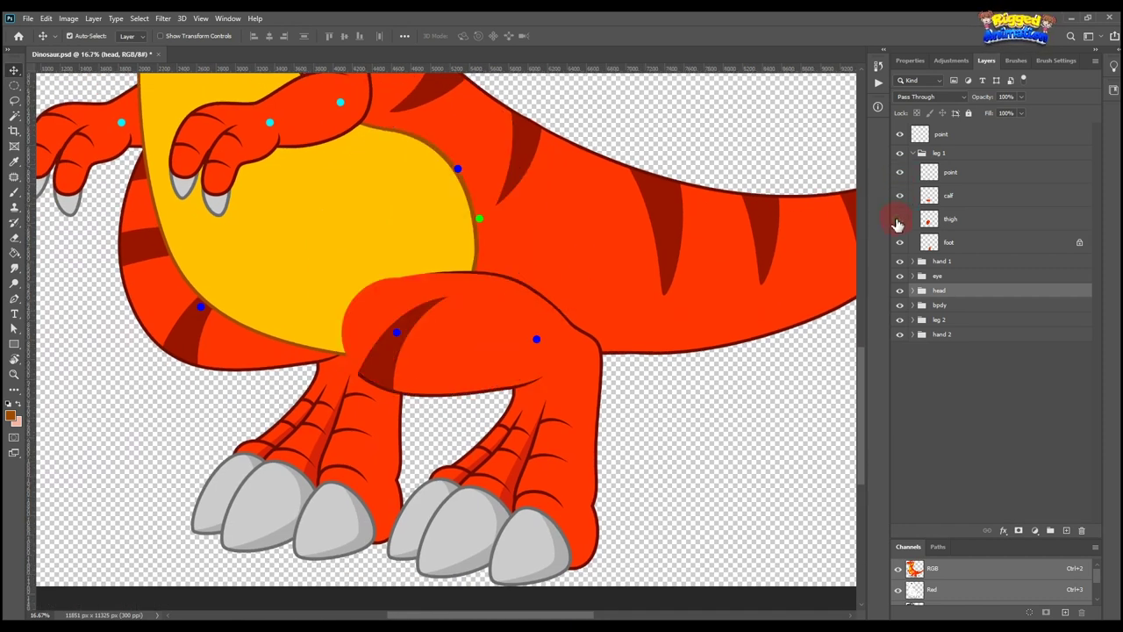
pyautogui.click(899, 221)
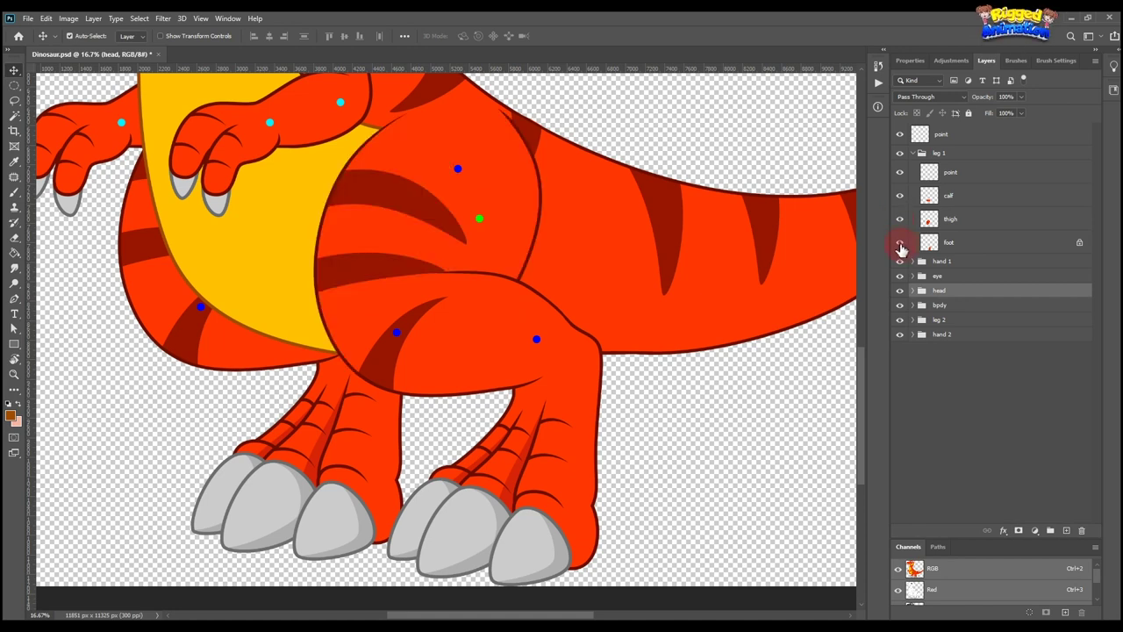
pyautogui.click(901, 246)
pyautogui.click(900, 243)
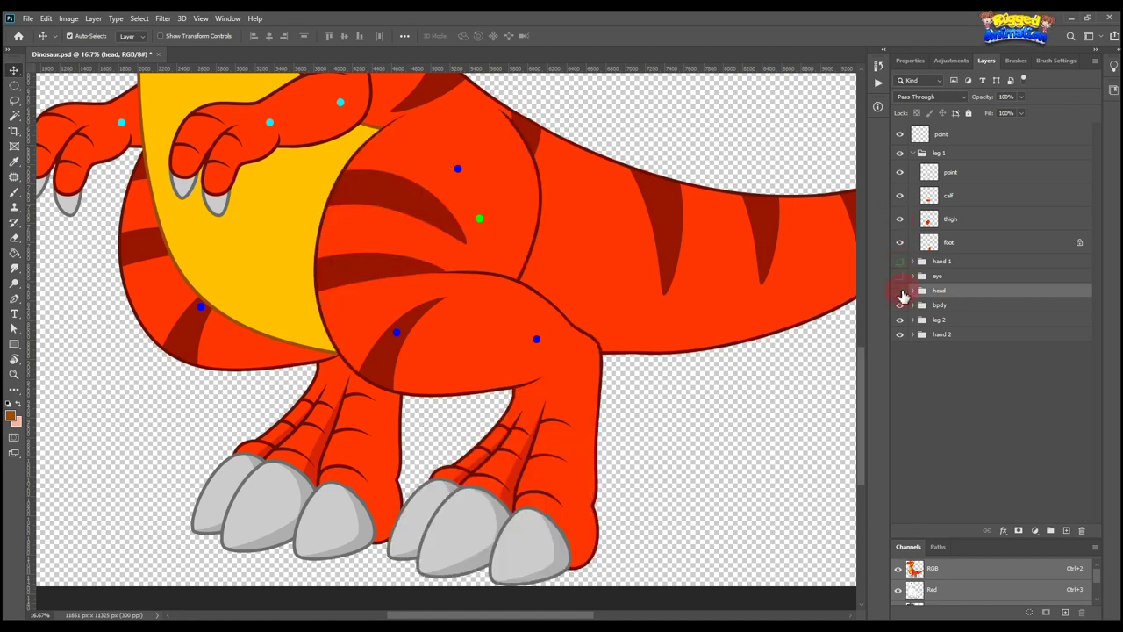
# Step: Hide every group except leg 1, checking its calf, thigh and foot layers one by one in isolation
pyautogui.moveTo(903, 338); pyautogui.dragTo(872, 290)
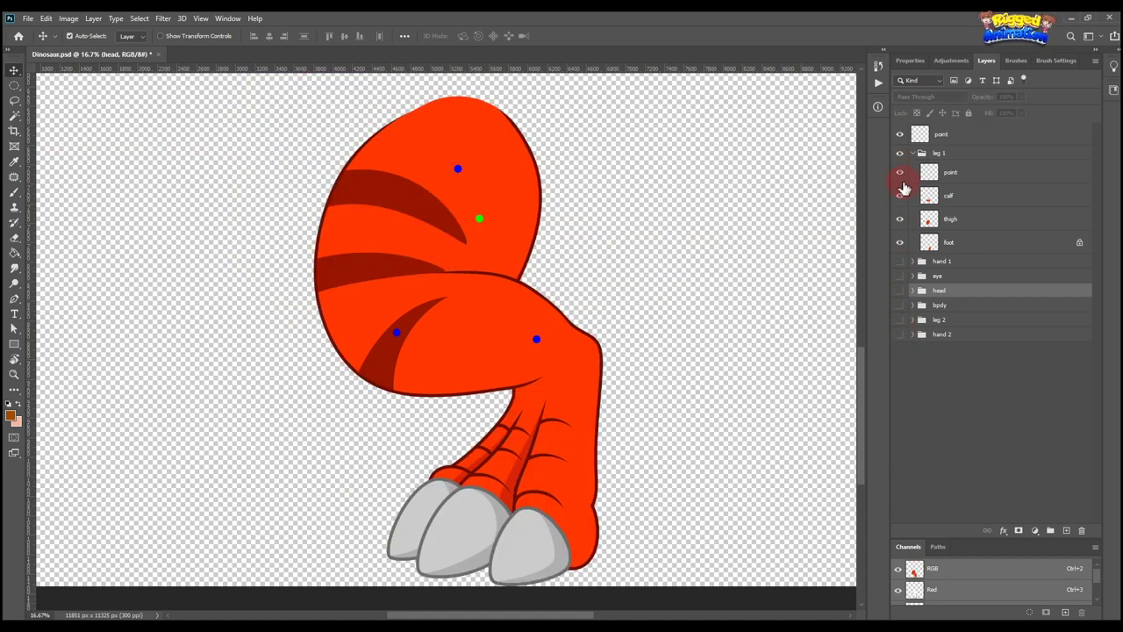
pyautogui.click(898, 199)
pyautogui.click(899, 197)
pyautogui.click(898, 220)
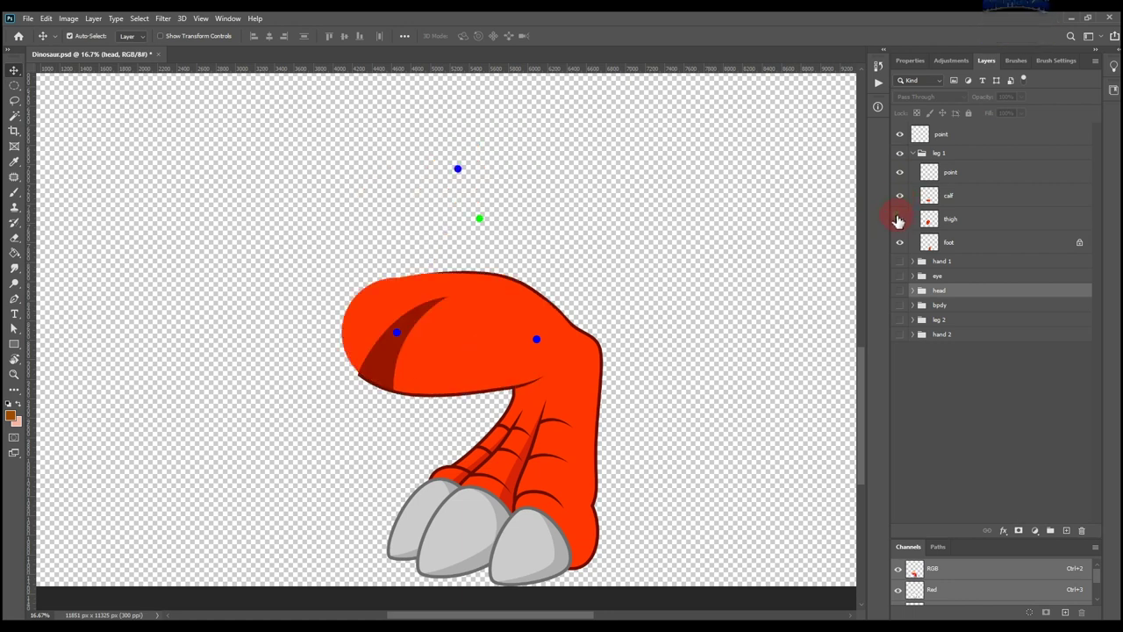
pyautogui.click(899, 219)
pyautogui.click(899, 243)
pyautogui.click(899, 244)
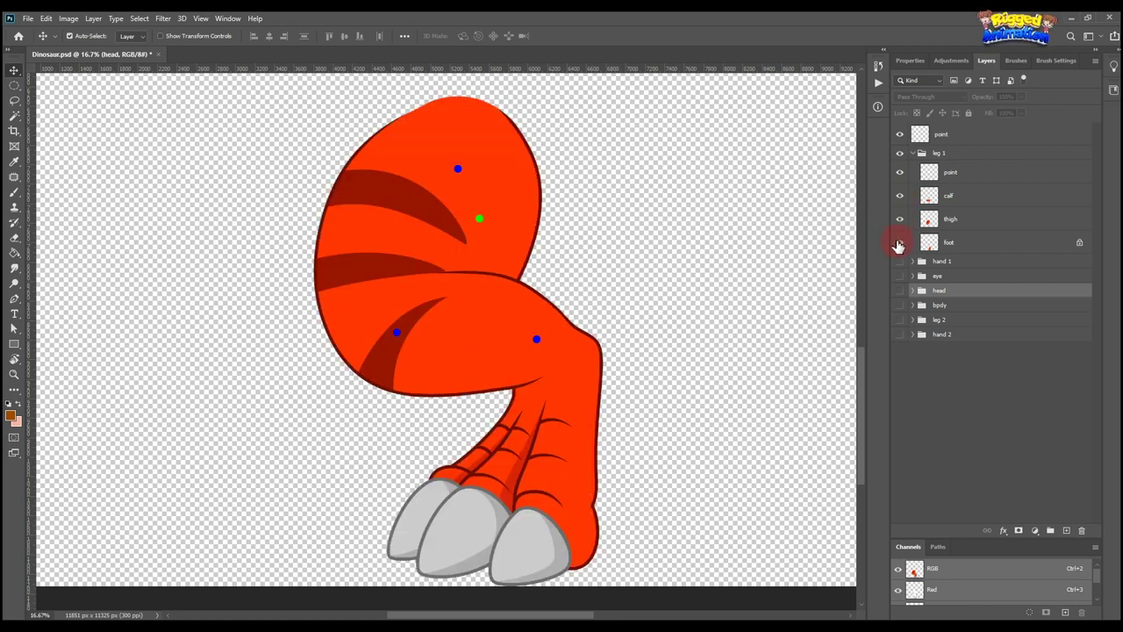
# Step: Try rotating the calf layer with its pivot on the blue knee point, and undo the rotation
pyautogui.click(950, 204)
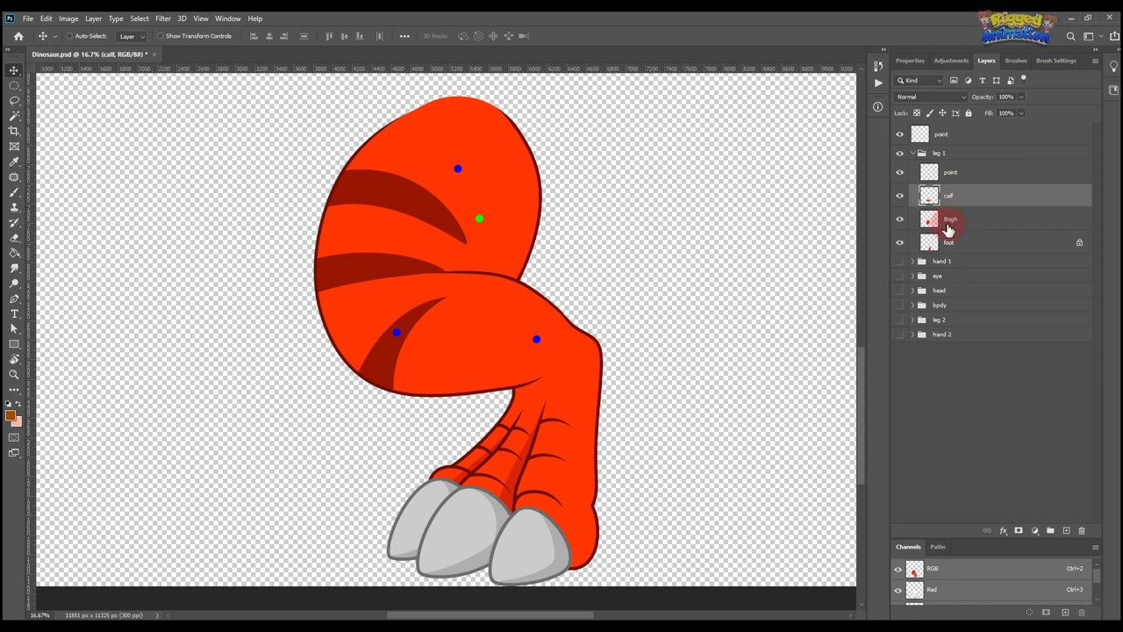
pyautogui.hotkey('ctrl', 't')
pyautogui.moveTo(447, 334); pyautogui.dragTo(396, 335)
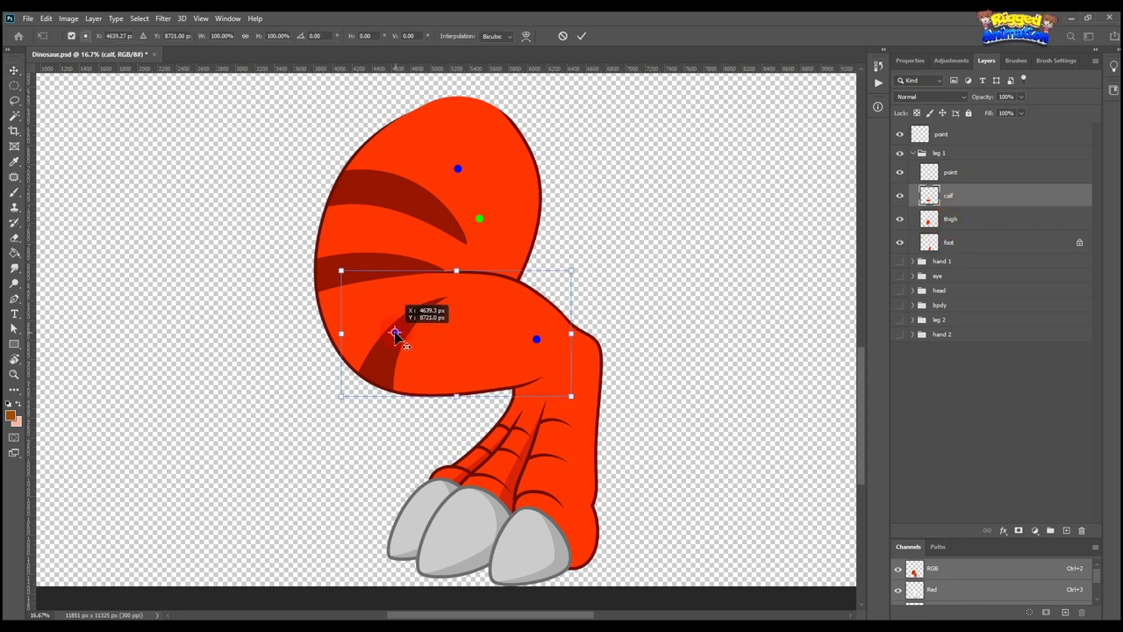
pyautogui.moveTo(592, 261); pyautogui.dragTo(582, 164)
pyautogui.hotkey('ctrl', 'z')
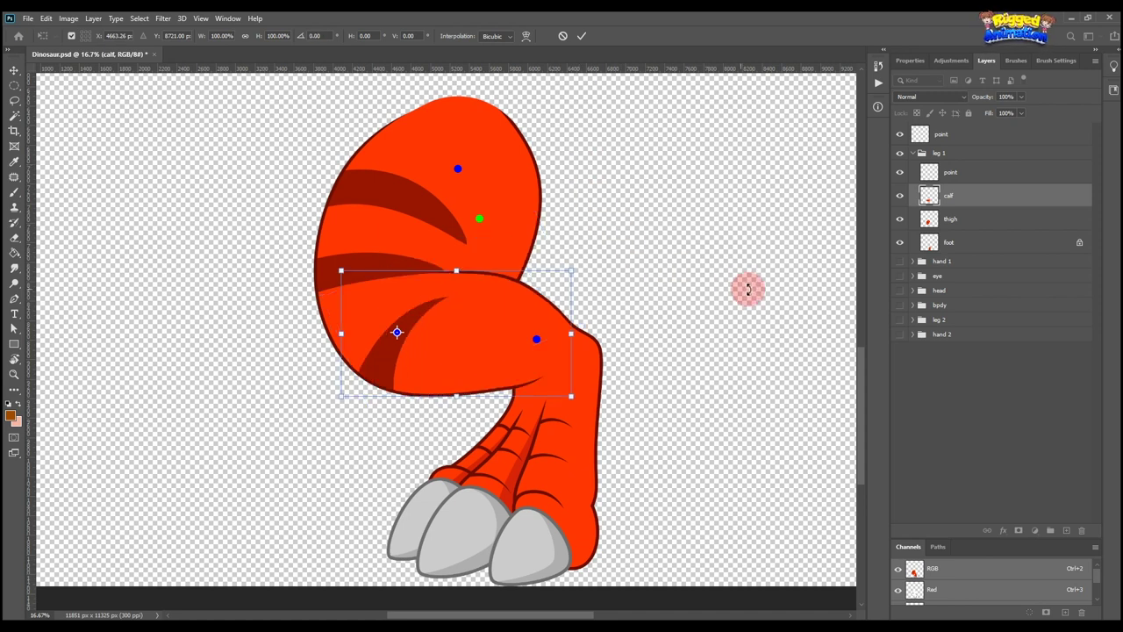
# Step: Try rotating the foot layer about -17.5° around the blue point at its upper end, and undo it
pyautogui.click(928, 242)
pyautogui.click(955, 176)
pyautogui.click(961, 242)
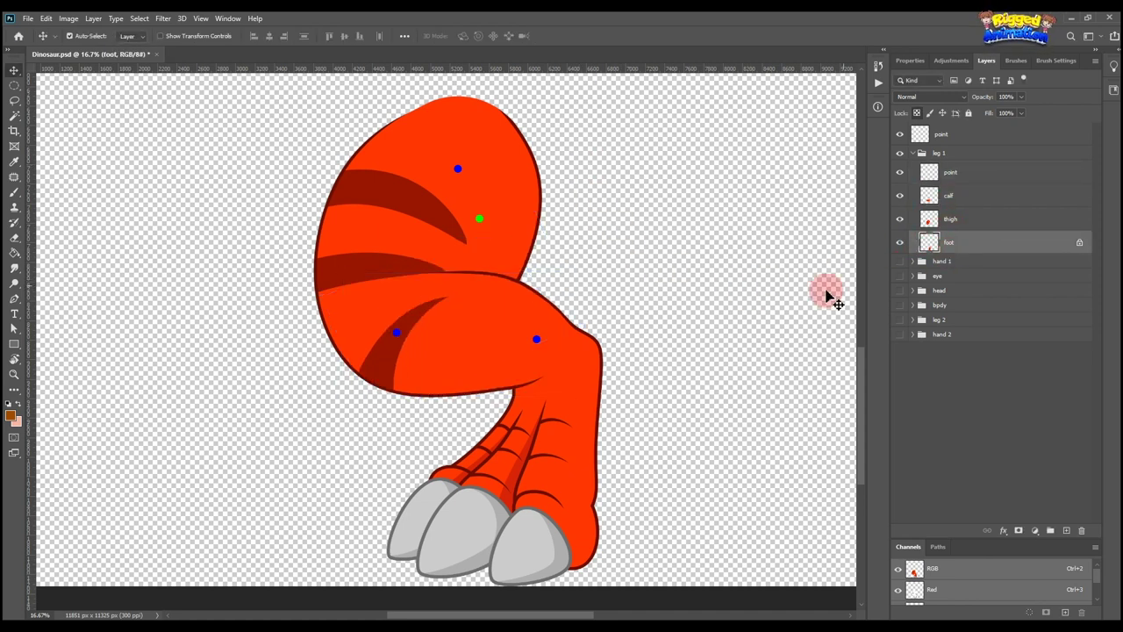
pyautogui.hotkey('ctrl', 't')
pyautogui.moveTo(496, 448); pyautogui.dragTo(534, 339)
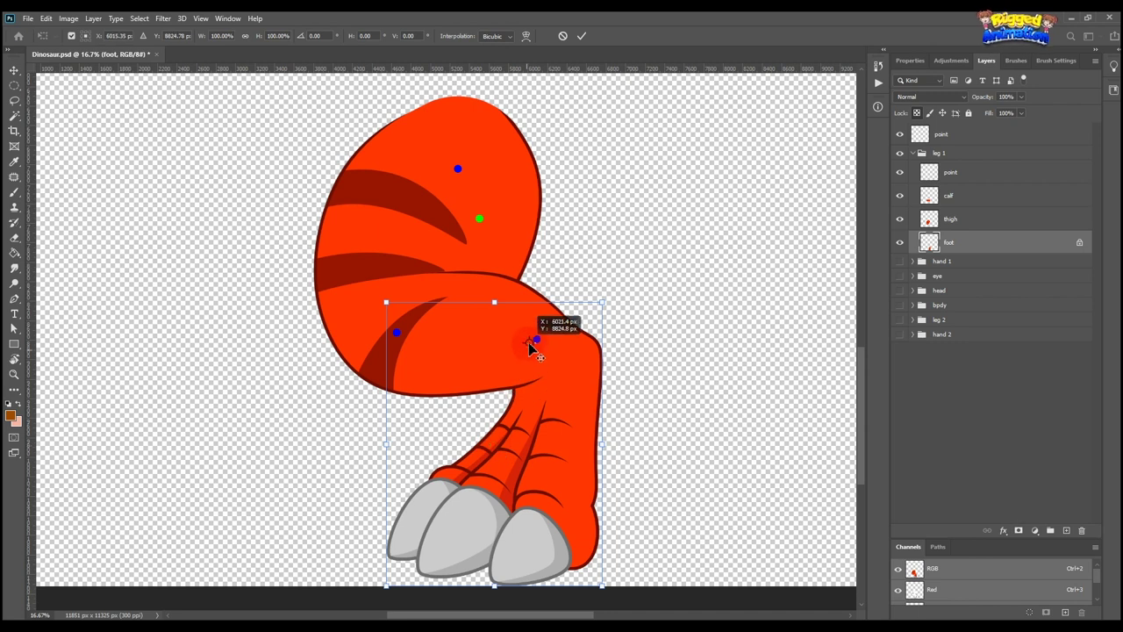
pyautogui.moveTo(627, 291); pyautogui.dragTo(620, 261)
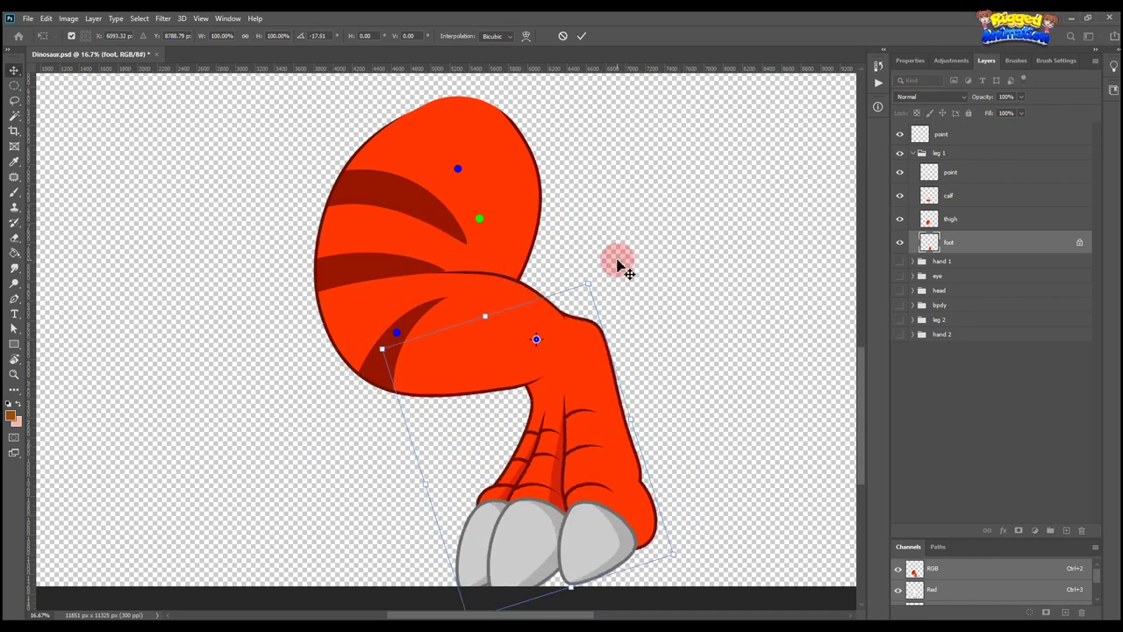
pyautogui.press('Return')
pyautogui.hotkey('ctrl', 'z')
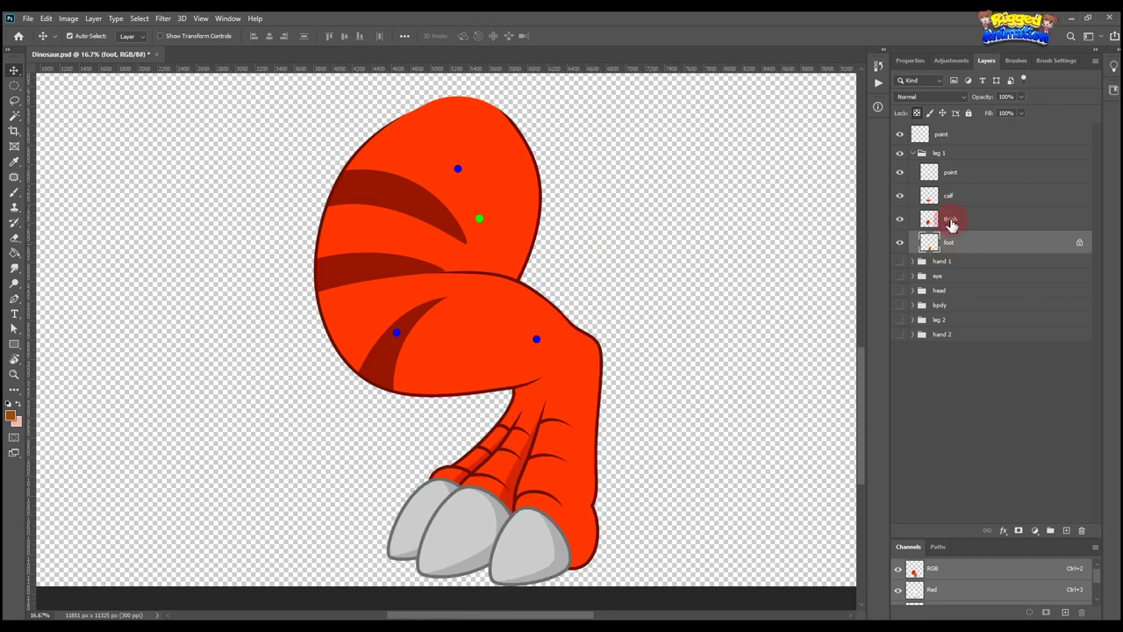
# Step: Try rotating the thigh layer with its pivot on the blue hip point
pyautogui.click(951, 221)
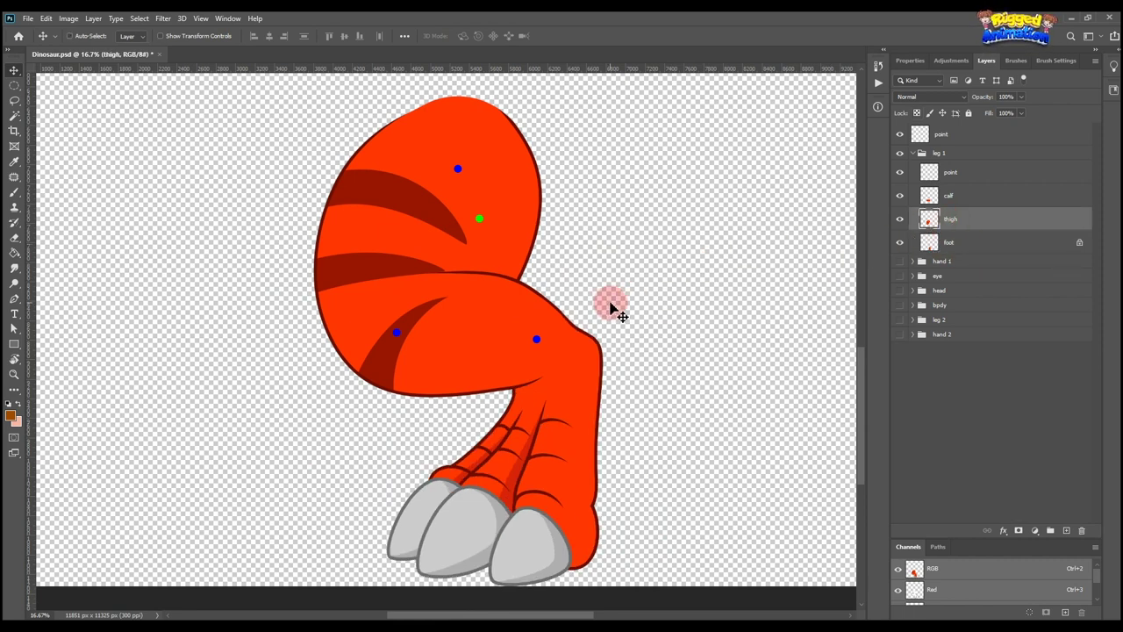
pyautogui.hotkey('ctrl', 't')
pyautogui.moveTo(430, 247); pyautogui.dragTo(459, 171)
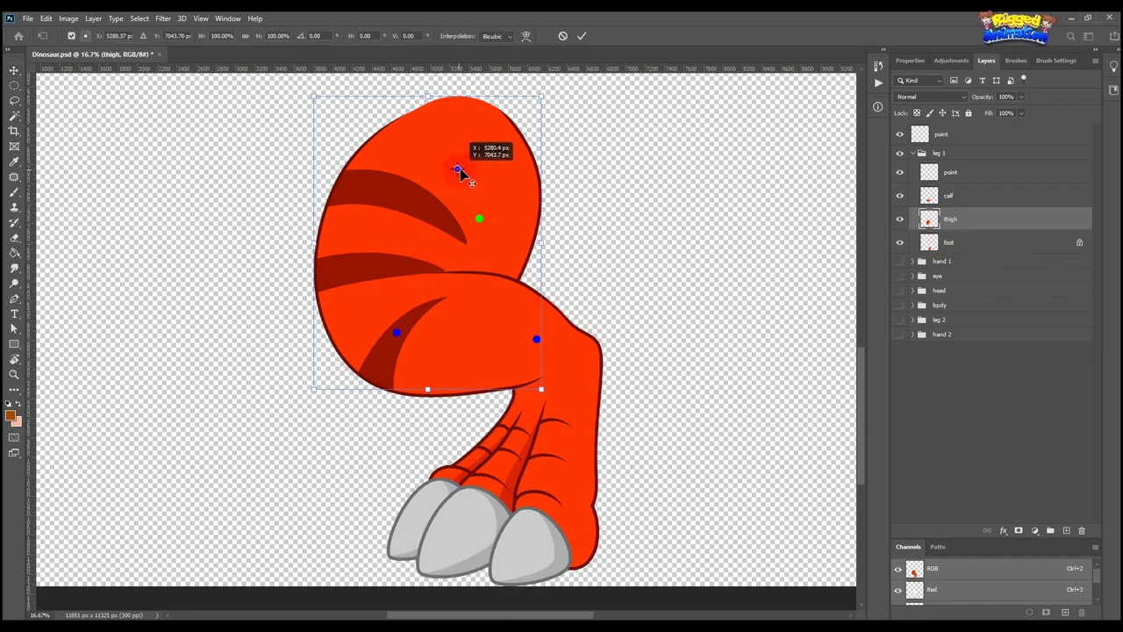
pyautogui.moveTo(619, 158); pyautogui.dragTo(594, 141)
pyautogui.press('Return')
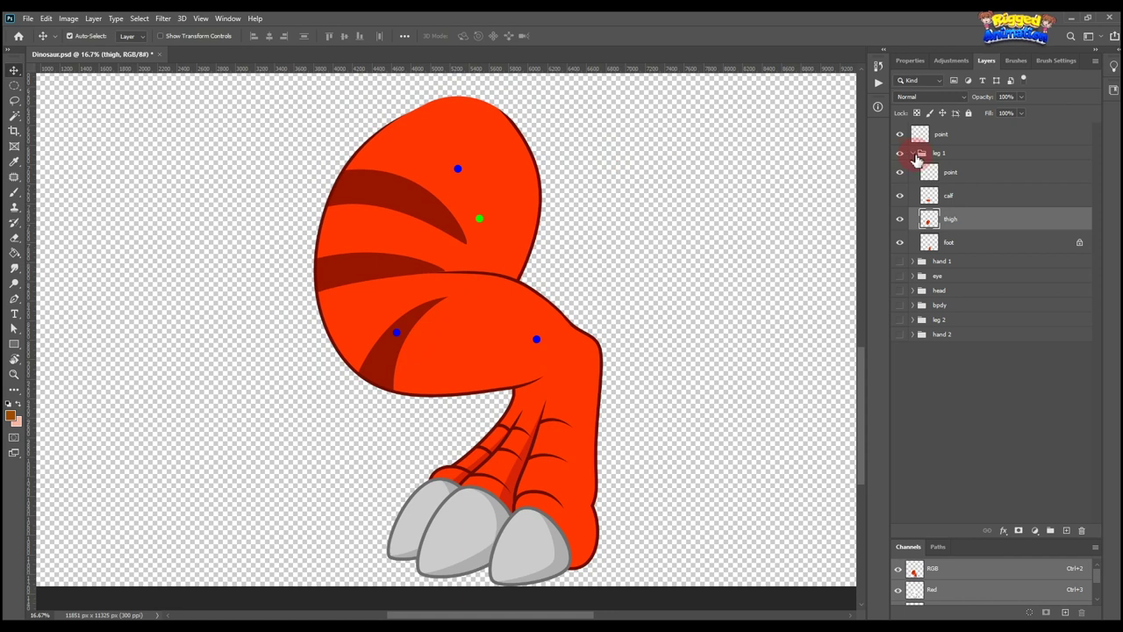
# Step: Collapse and hide the leg 1 group, and show the hand 1 group instead
pyautogui.click(912, 154)
pyautogui.click(900, 154)
pyautogui.click(900, 168)
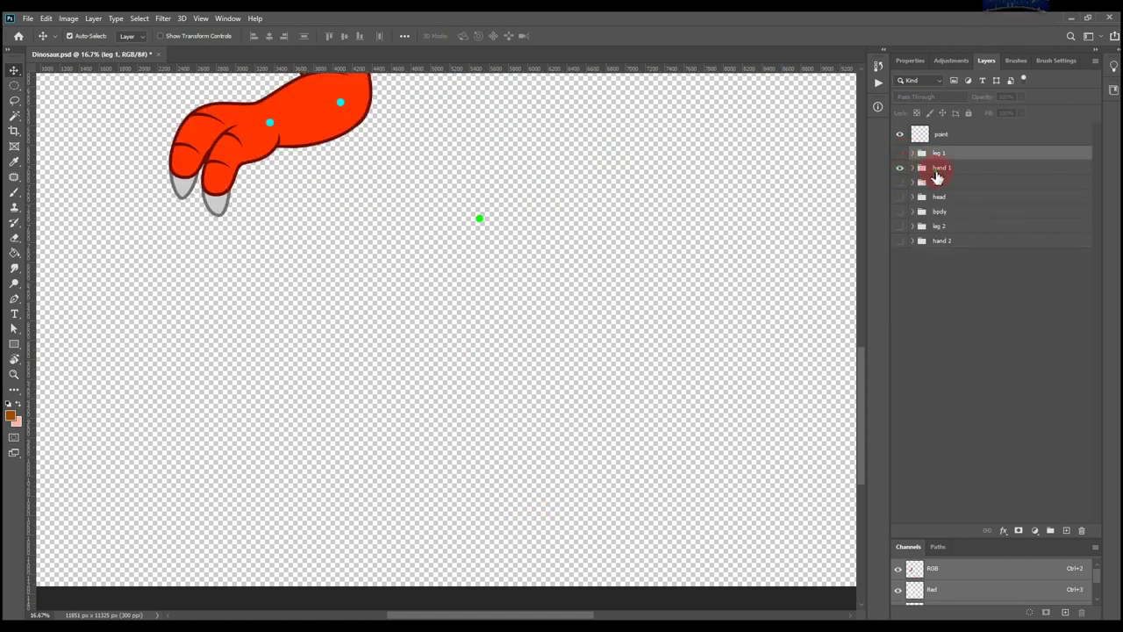
pyautogui.click(938, 169)
# Step: Try rotating the upper arm layer of hand 1 with its pivot on the cyan shoulder point
pyautogui.moveTo(441, 221); pyautogui.dragTo(698, 396)
pyautogui.hotkey('ctrl', '+')
pyautogui.moveTo(602, 237); pyautogui.dragTo(572, 291)
pyautogui.click(571, 292)
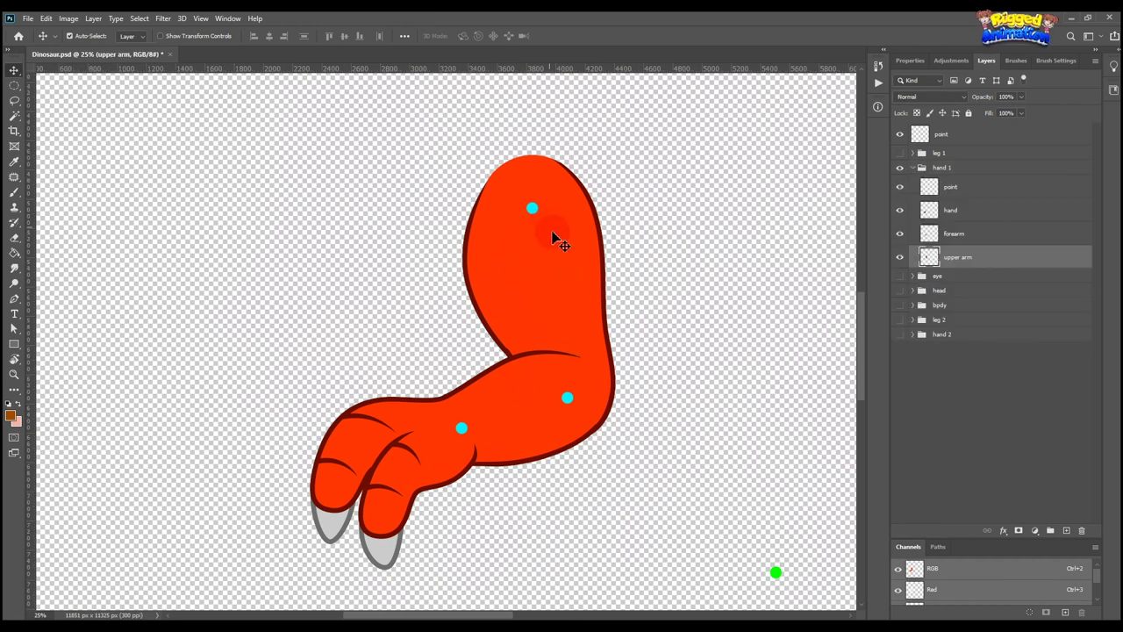
pyautogui.hotkey('ctrl', 't')
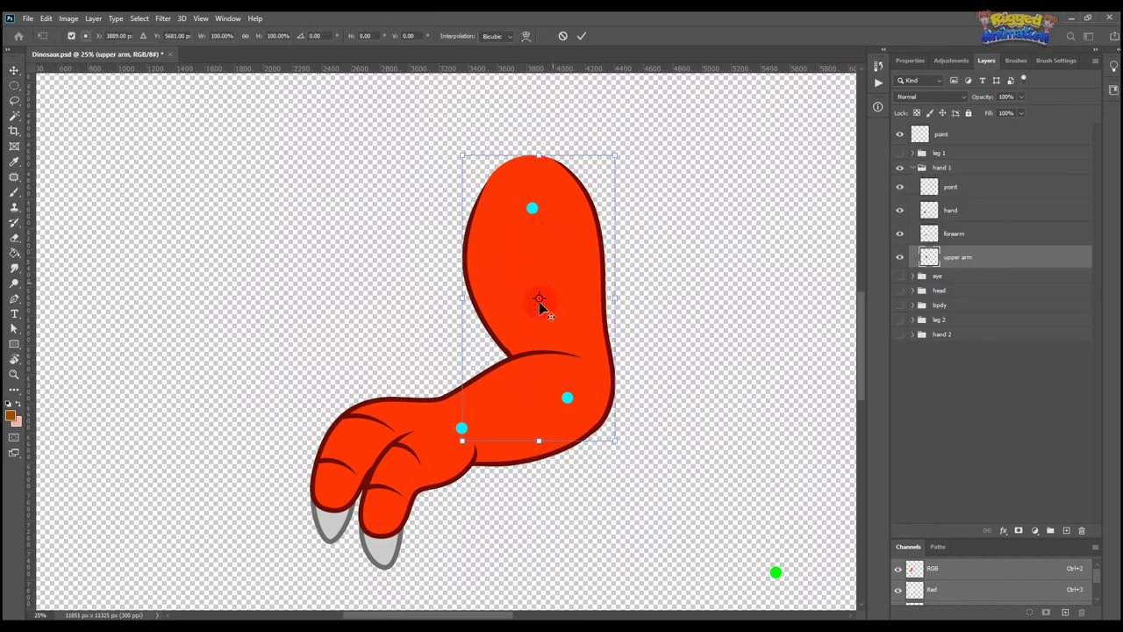
pyautogui.moveTo(538, 301); pyautogui.dragTo(531, 211)
pyautogui.moveTo(614, 181); pyautogui.dragTo(638, 339)
pyautogui.press('Return')
# Step: Try rotating the forearm layer about 50° around the cyan elbow point, and undo the rotation
pyautogui.keyDown('ctrl'); pyautogui.click(525, 406); pyautogui.keyUp('ctrl')
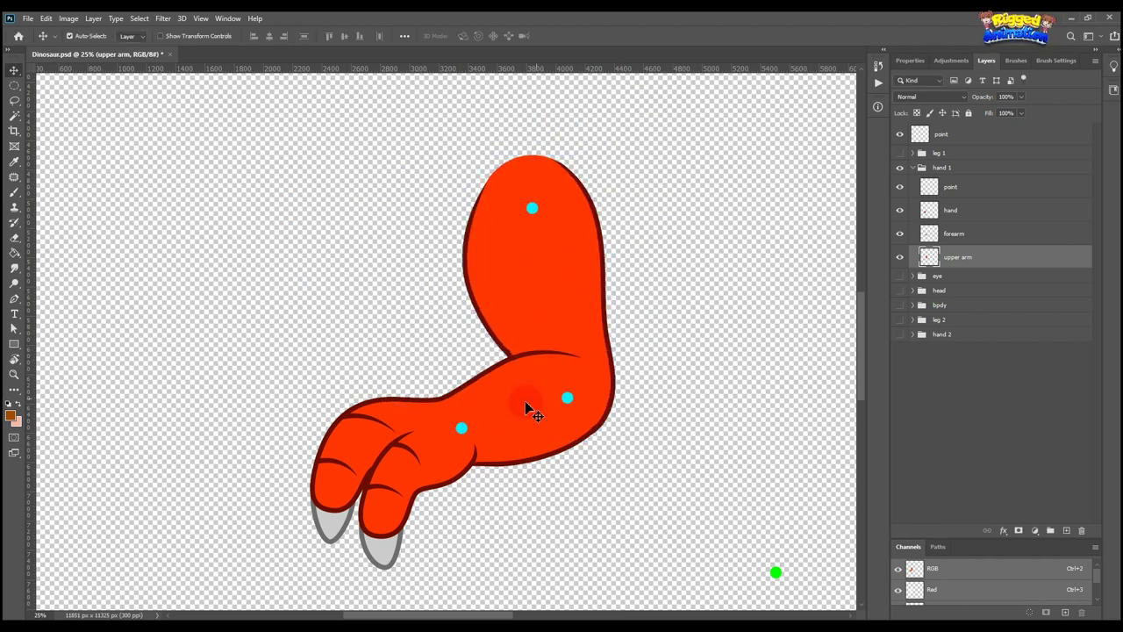
pyautogui.hotkey('ctrl', 't')
pyautogui.moveTo(517, 411); pyautogui.dragTo(667, 457)
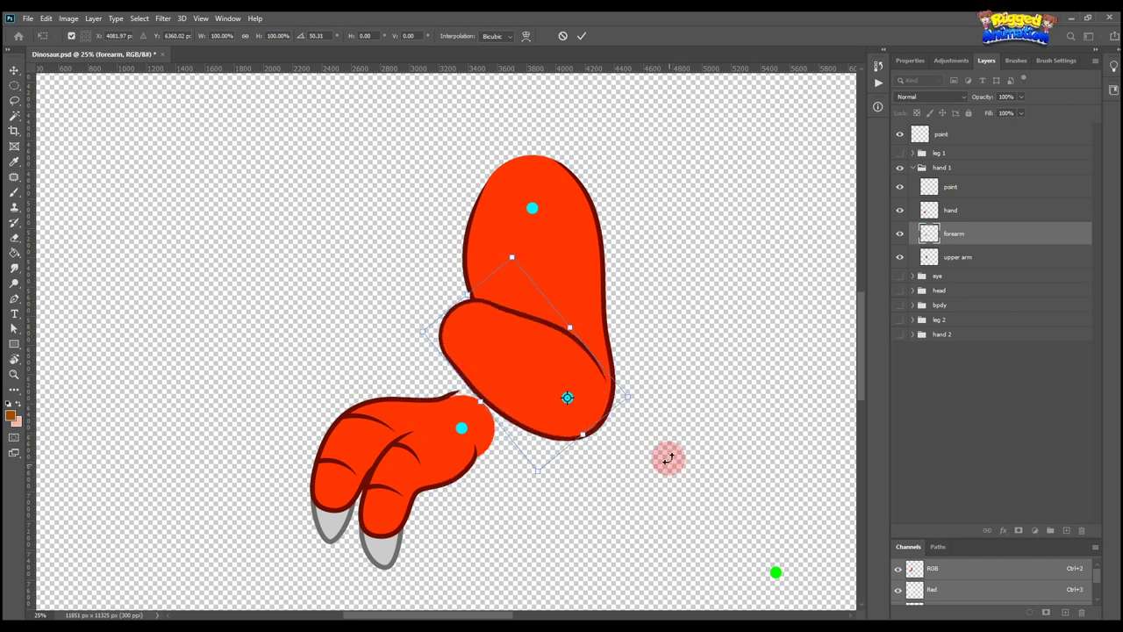
pyautogui.press('Return')
pyautogui.hotkey('ctrl', 'z')
# Step: Try rotating the hand layer with its pivot on the cyan wrist point, and undo the rotation
pyautogui.keyDown('ctrl'); pyautogui.click(434, 442); pyautogui.keyUp('ctrl')
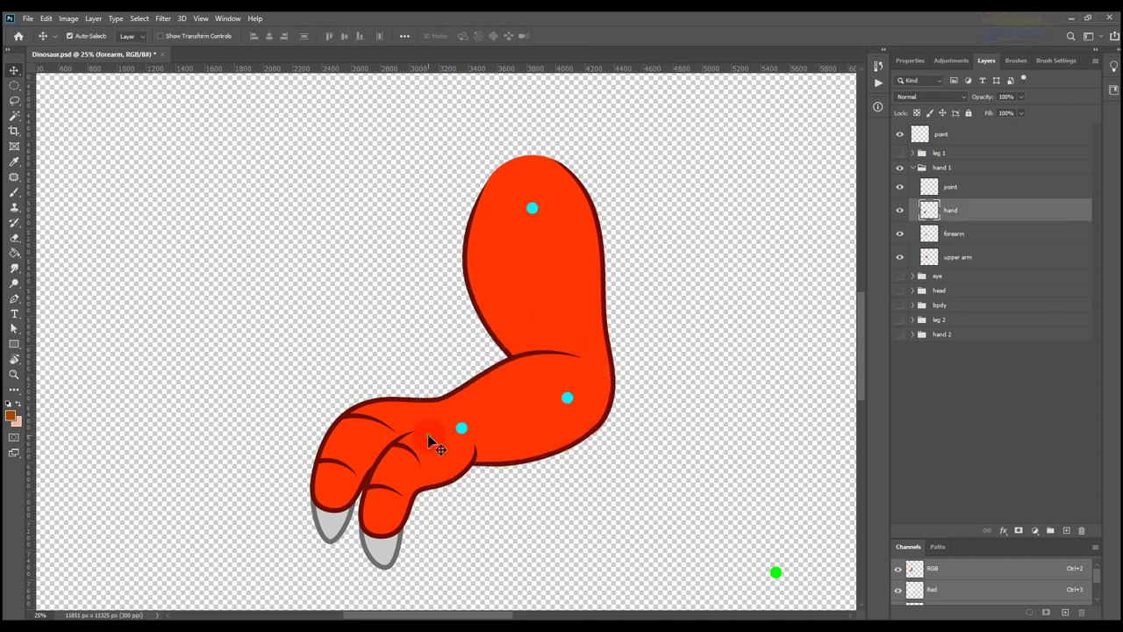
pyautogui.hotkey('ctrl', 't')
pyautogui.moveTo(394, 483); pyautogui.dragTo(462, 428)
pyautogui.hotkey('ctrl', 'z')
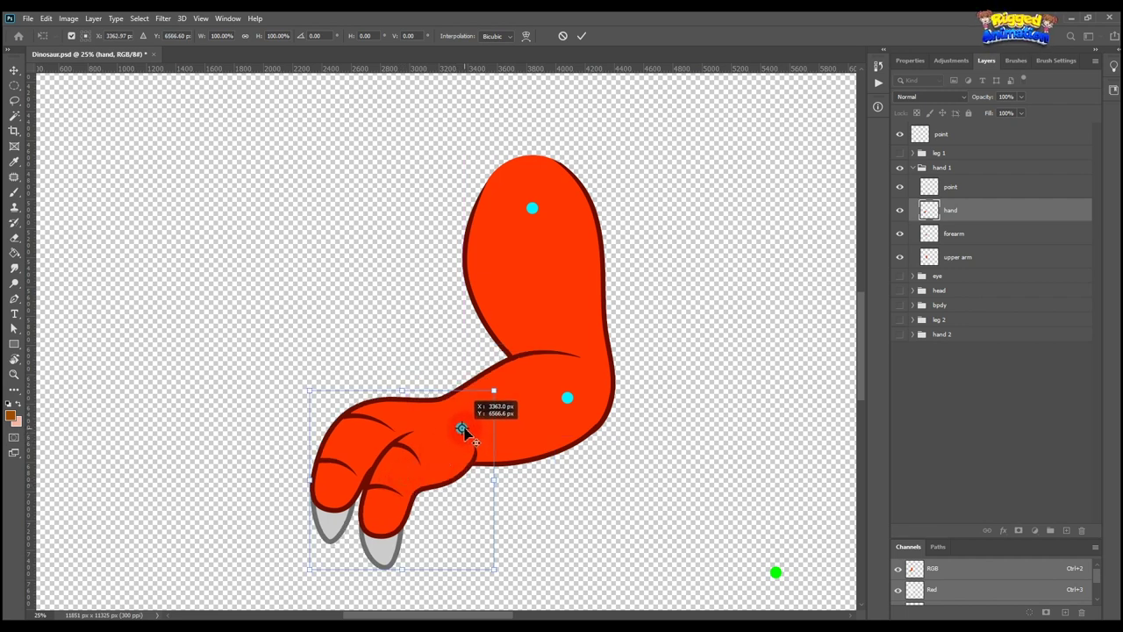
pyautogui.moveTo(526, 407); pyautogui.dragTo(538, 380)
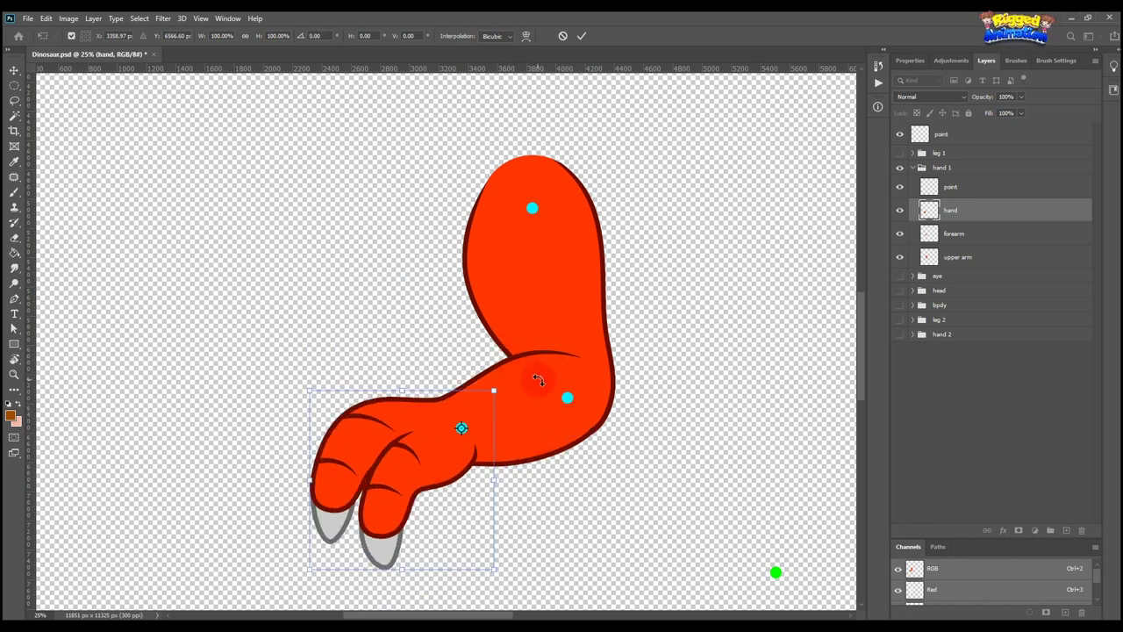
pyautogui.press('Return')
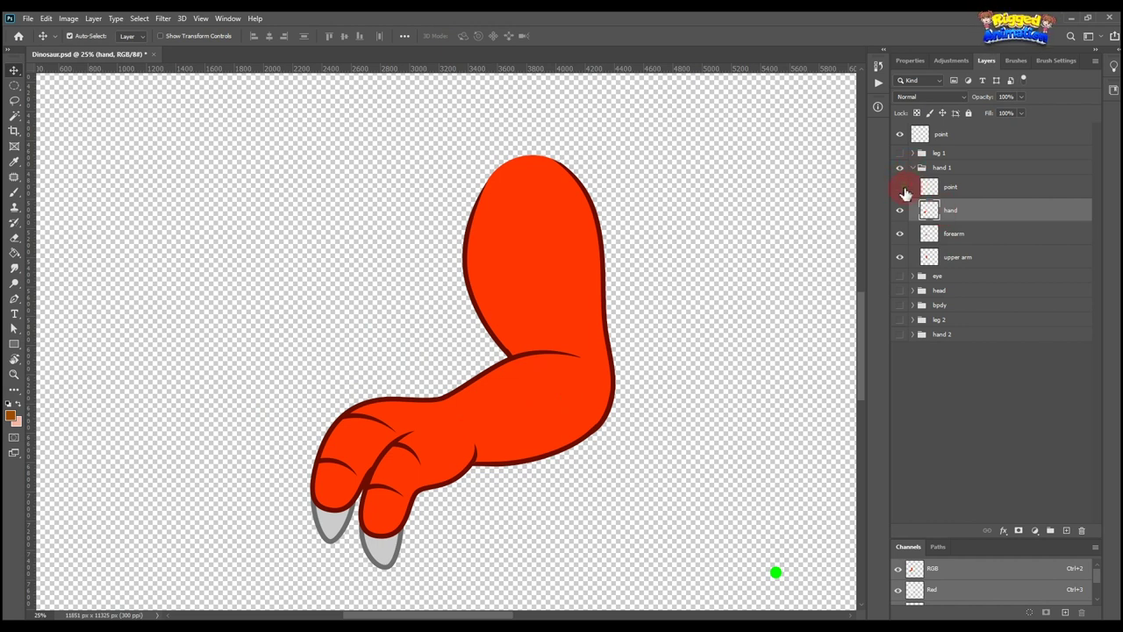
# Step: Collapse and hide the hand 1 group, and show the eye group instead
pyautogui.click(910, 168)
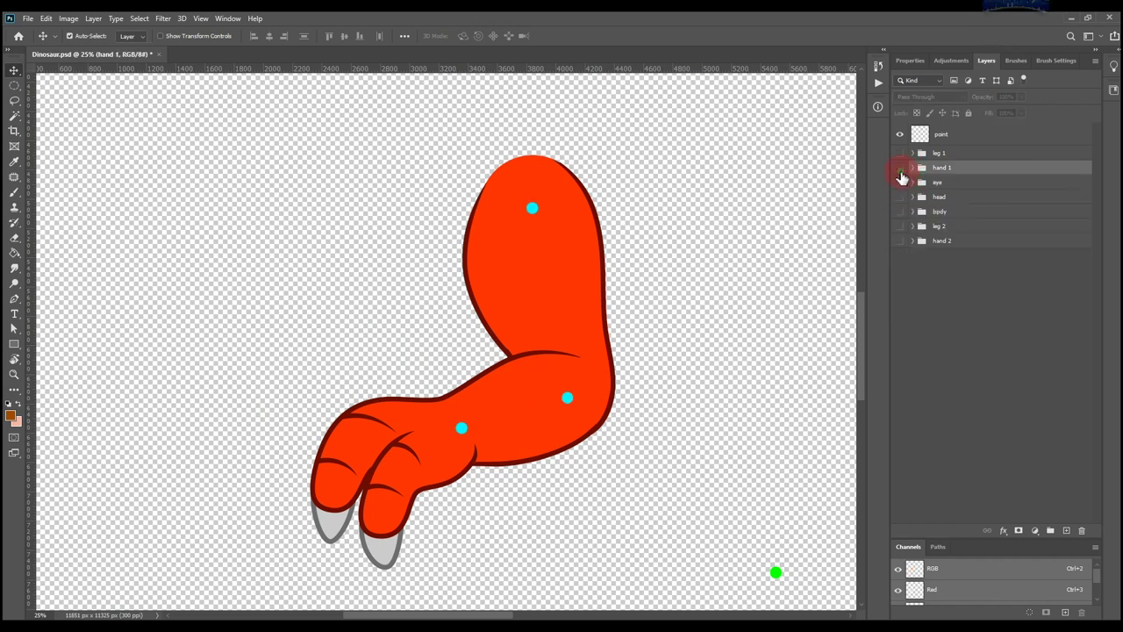
pyautogui.click(900, 183)
pyautogui.click(945, 183)
pyautogui.moveTo(681, 176); pyautogui.dragTo(757, 430)
pyautogui.moveTo(647, 175); pyautogui.dragTo(699, 539)
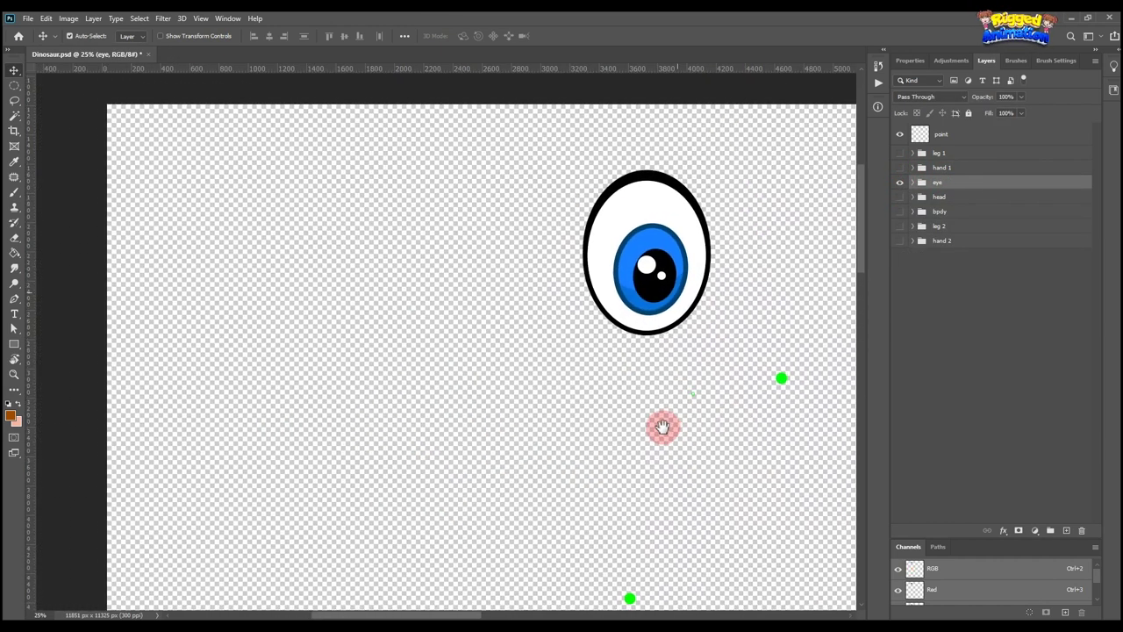
pyautogui.moveTo(663, 427); pyautogui.dragTo(590, 387)
# Step: Toggle the eyeball, mask and line layers of the eye group off and on to inspect how the eye is built
pyautogui.click(594, 268)
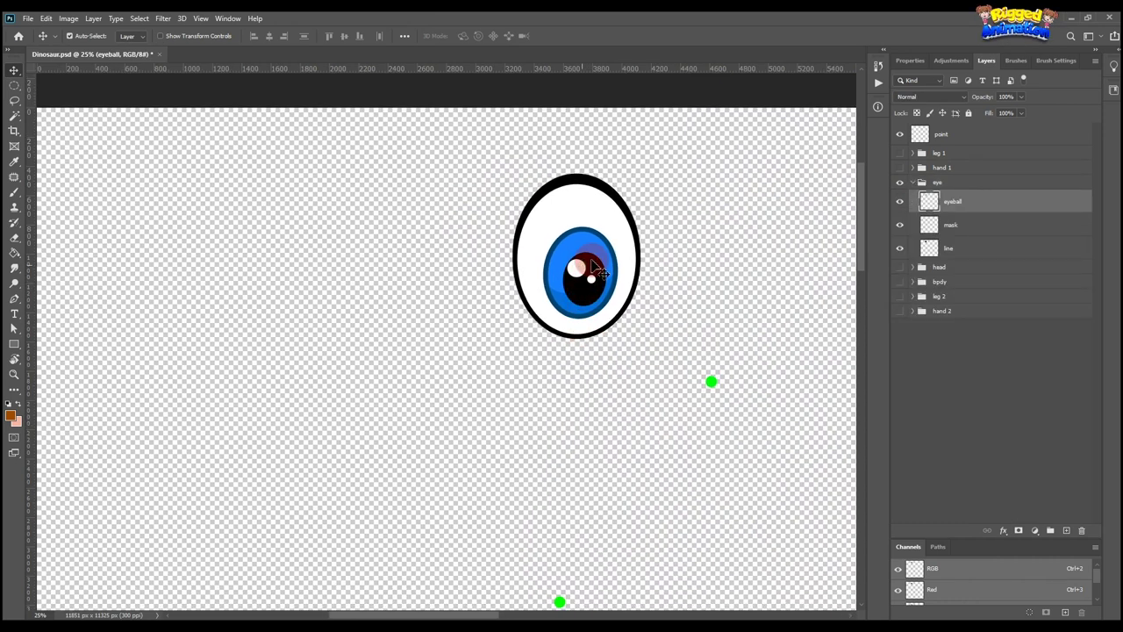
pyautogui.click(901, 203)
pyautogui.click(901, 202)
pyautogui.click(901, 232)
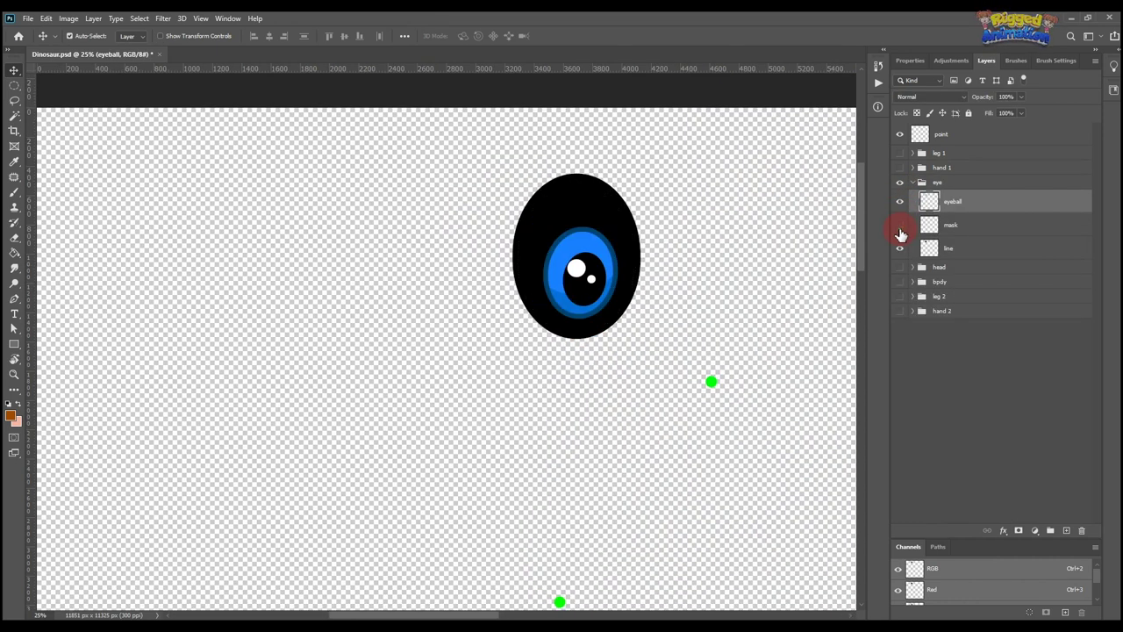
pyautogui.click(901, 232)
pyautogui.click(899, 248)
pyautogui.click(900, 248)
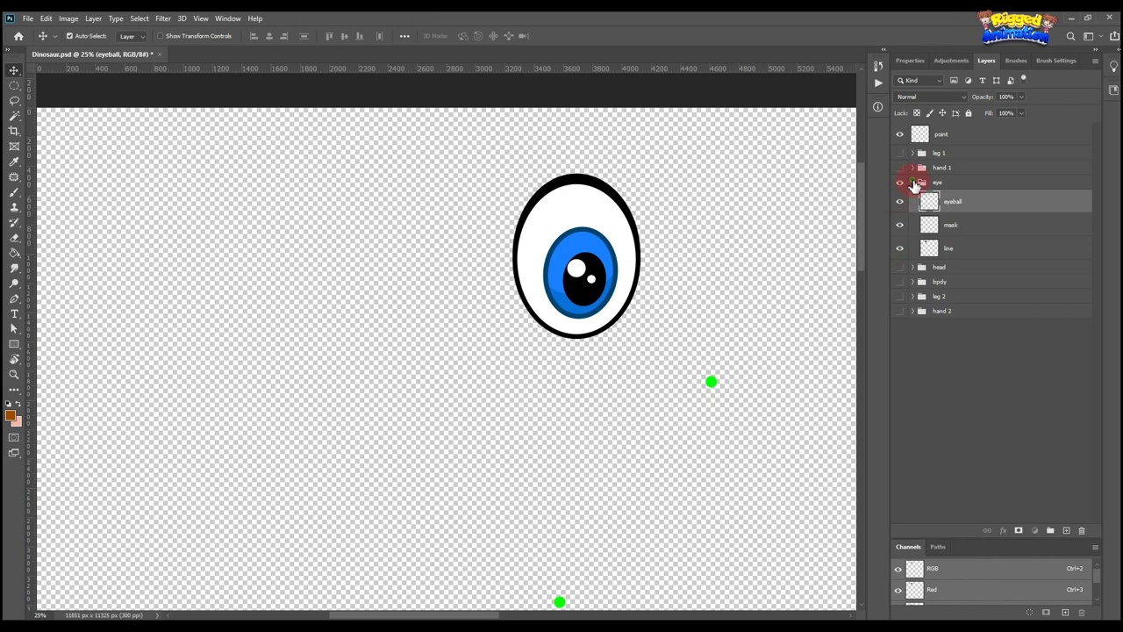
# Step: Collapse the eye group and show the head group together with the eye
pyautogui.click(913, 182)
pyautogui.click(900, 181)
pyautogui.click(900, 197)
pyautogui.click(943, 204)
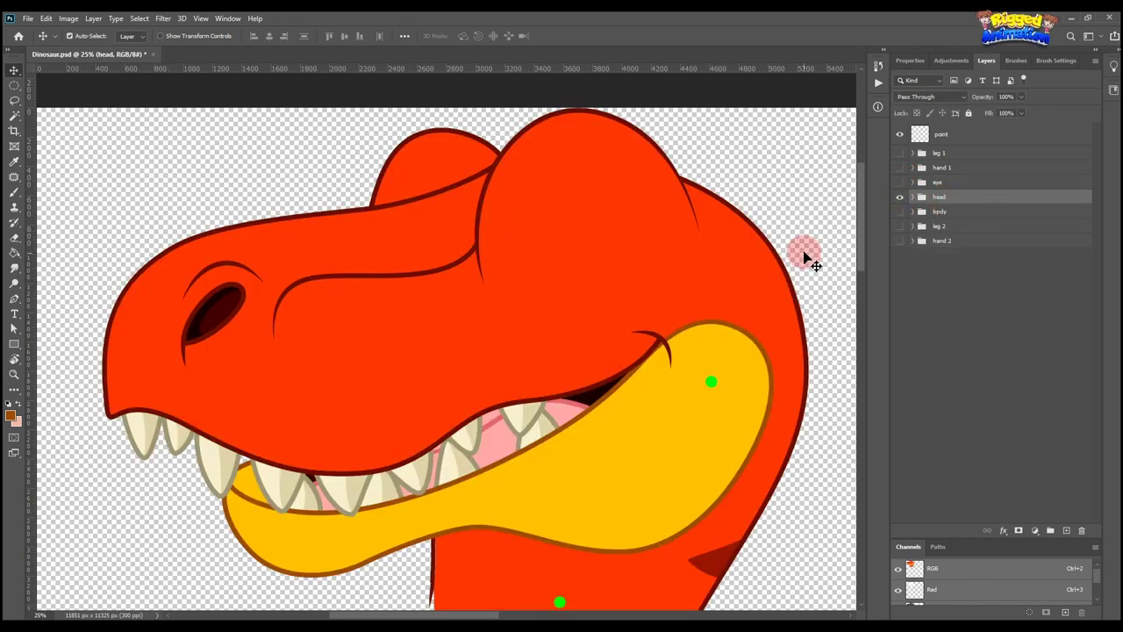
pyautogui.hotkey('ctrl', '-')
pyautogui.hotkey('ctrl', '-')
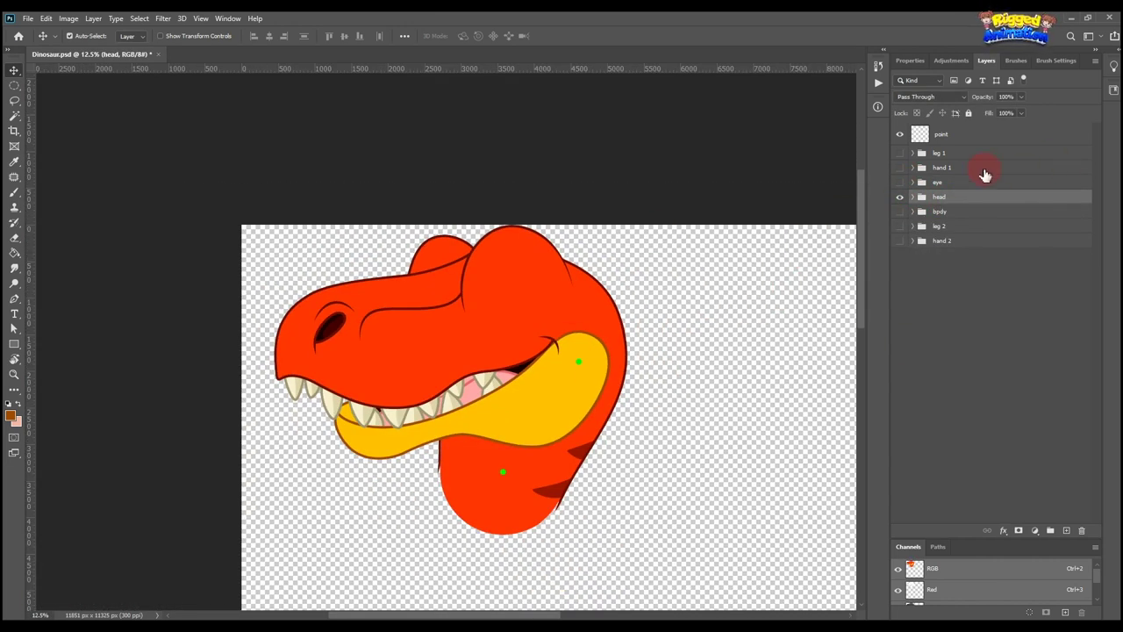
pyautogui.click(900, 181)
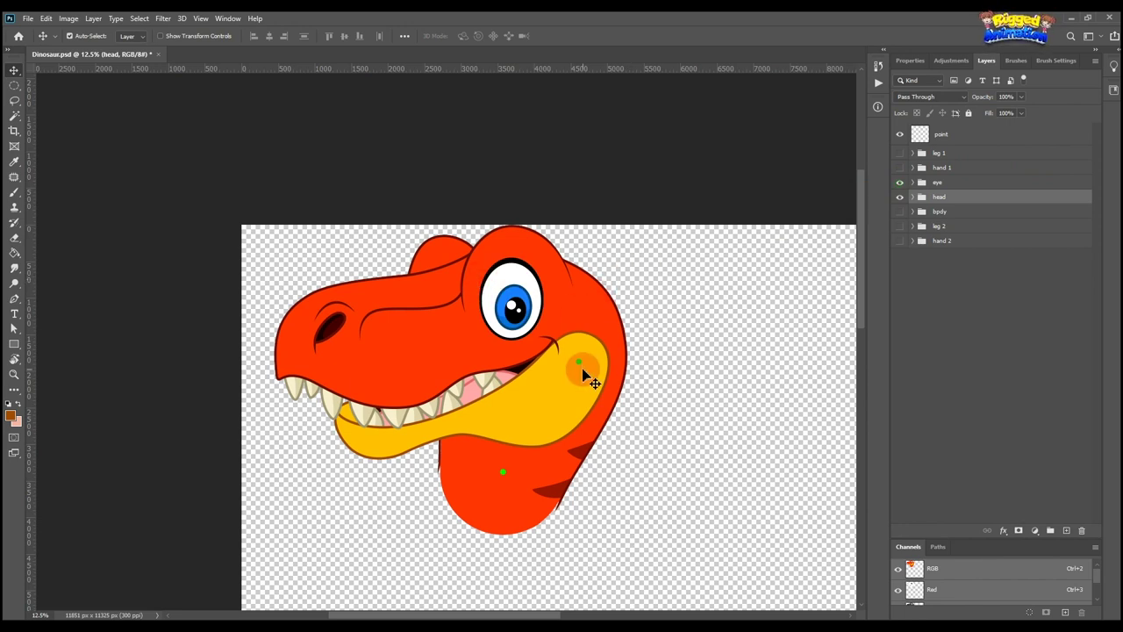
# Step: Rotate the lower teeth layer about the green jaw point so that the mouth opens slightly wider
pyautogui.click(581, 376)
pyautogui.click(899, 239)
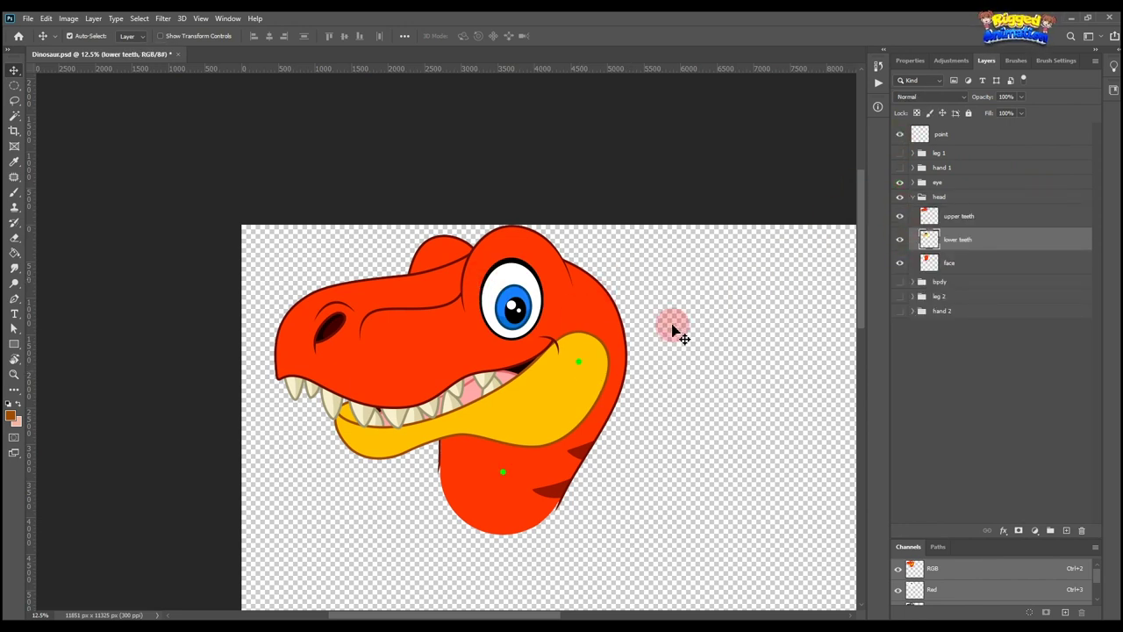
pyautogui.click(583, 381)
pyautogui.hotkey('ctrl', 't')
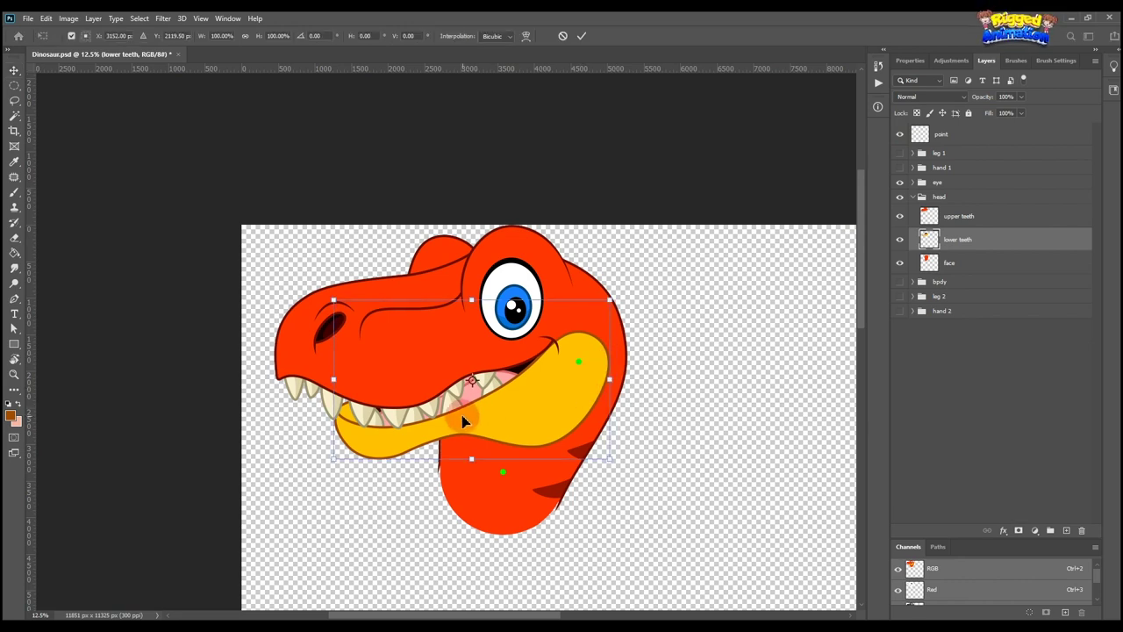
pyautogui.moveTo(471, 379); pyautogui.dragTo(579, 362)
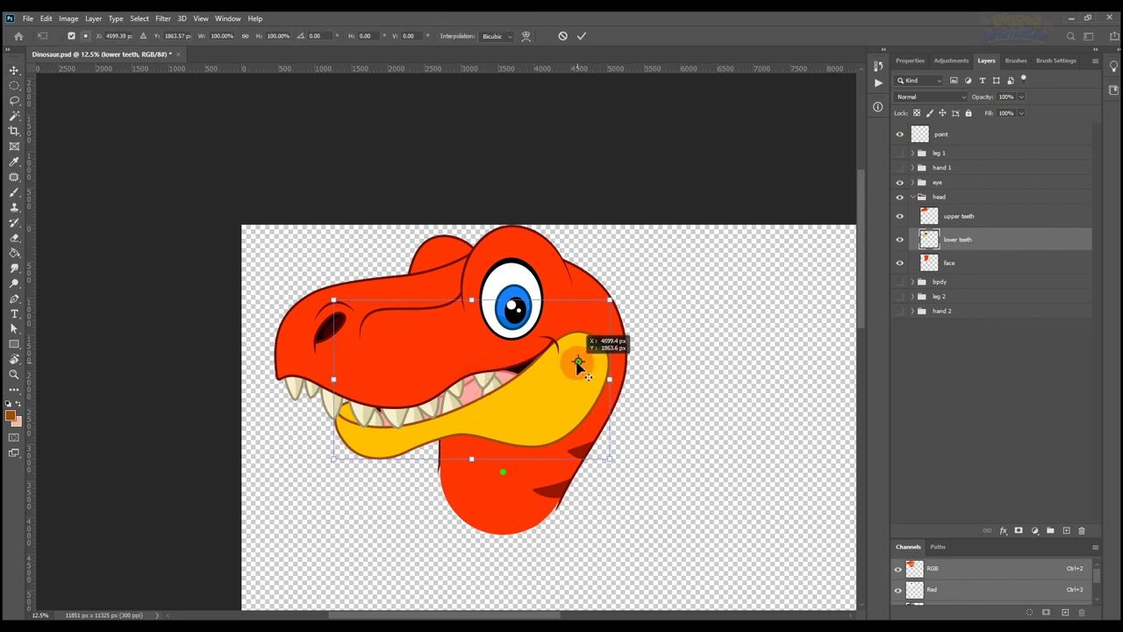
pyautogui.moveTo(618, 303)
pyautogui.mouseDown()
pyautogui.moveTo(609, 271)
pyautogui.moveTo(582, 258)
pyautogui.moveTo(614, 312)
pyautogui.moveTo(575, 296)
pyautogui.moveTo(612, 325)
pyautogui.moveTo(634, 430)
pyautogui.moveTo(606, 315)
pyautogui.mouseUp()
pyautogui.press('Return')
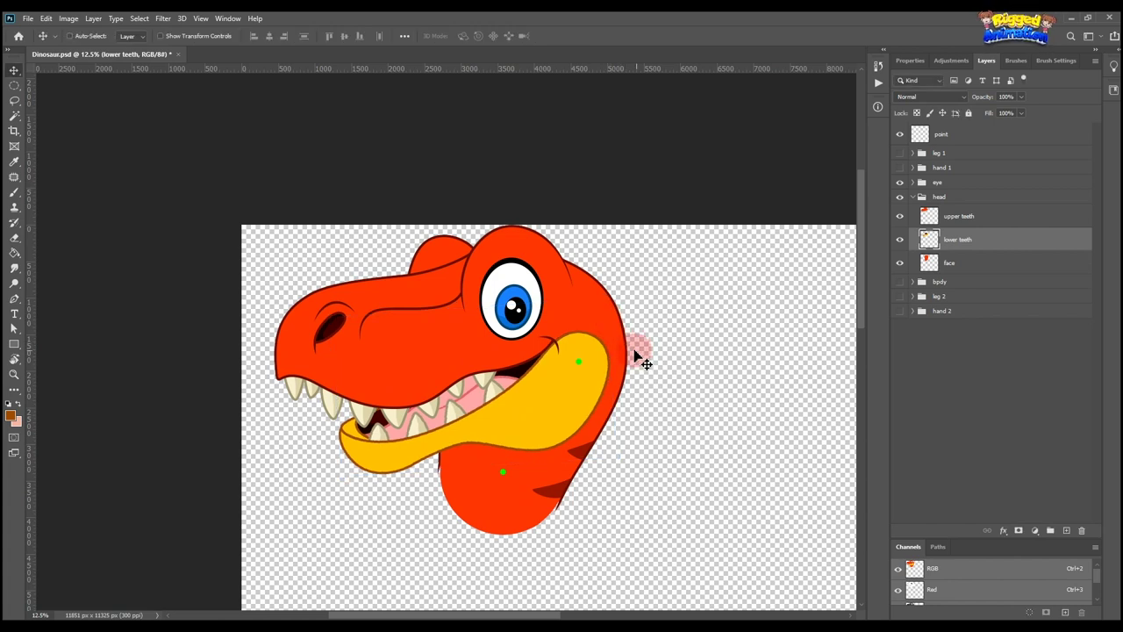
# Step: Show the body group beneath the head, and collapse and select the head group
pyautogui.keyDown('ctrl'); pyautogui.click(506, 475); pyautogui.keyUp('ctrl')
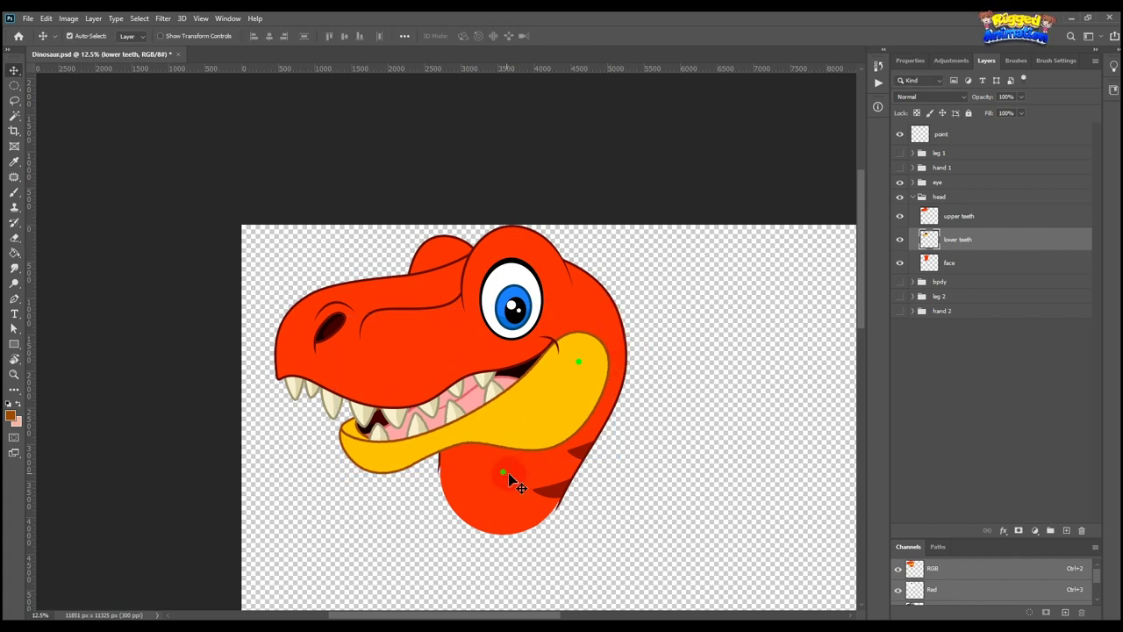
pyautogui.click(900, 282)
pyautogui.scroll(-1, 614, 404)
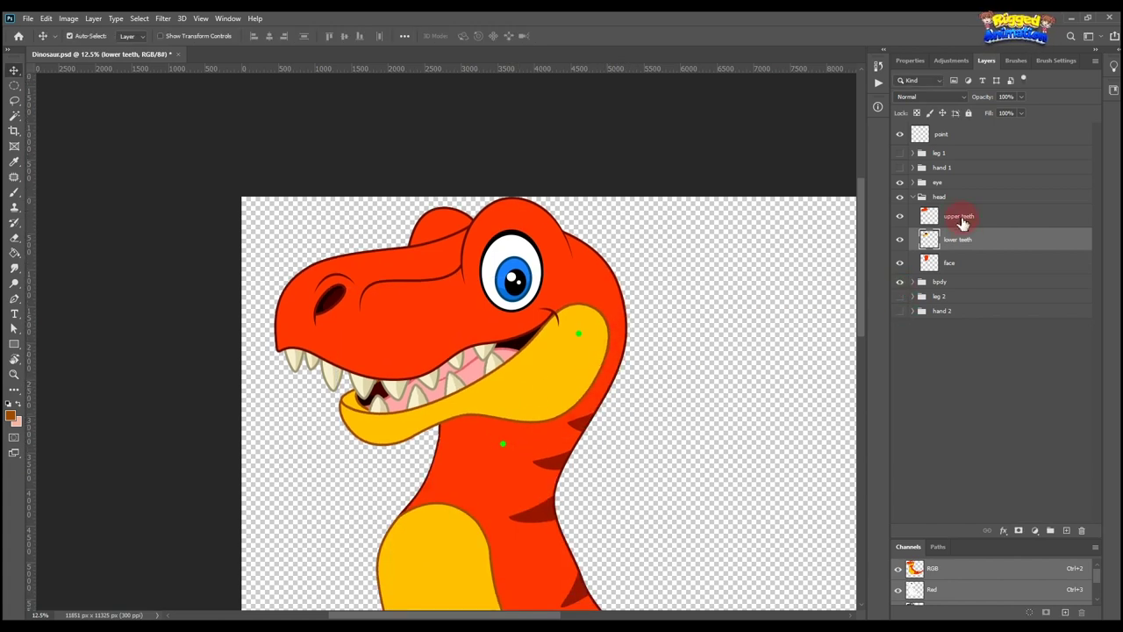
pyautogui.click(949, 266)
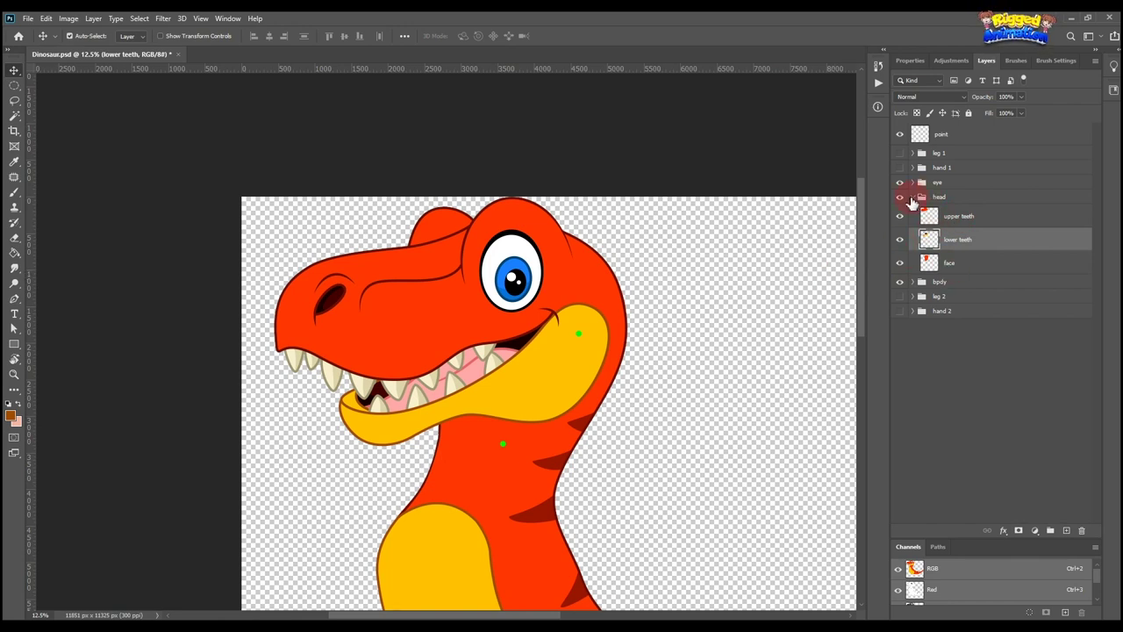
pyautogui.click(912, 199)
pyautogui.click(899, 196)
pyautogui.click(900, 197)
pyautogui.click(959, 199)
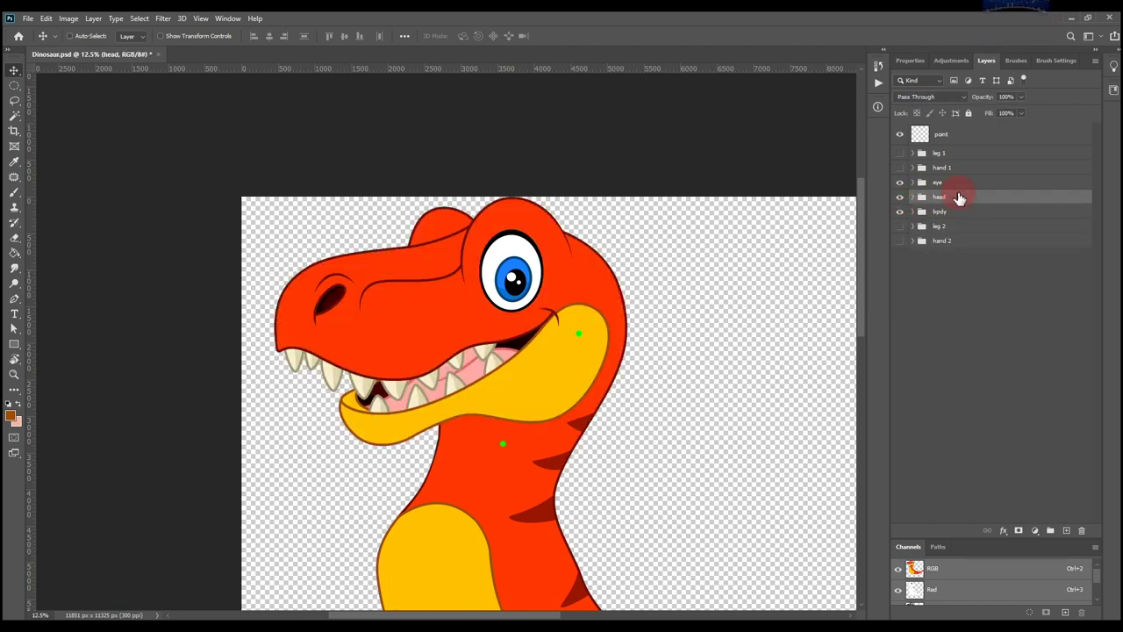
# Step: Try rotating the head group with its pivot on the green neck point, and undo the rotation
pyautogui.hotkey('ctrl', 'g')
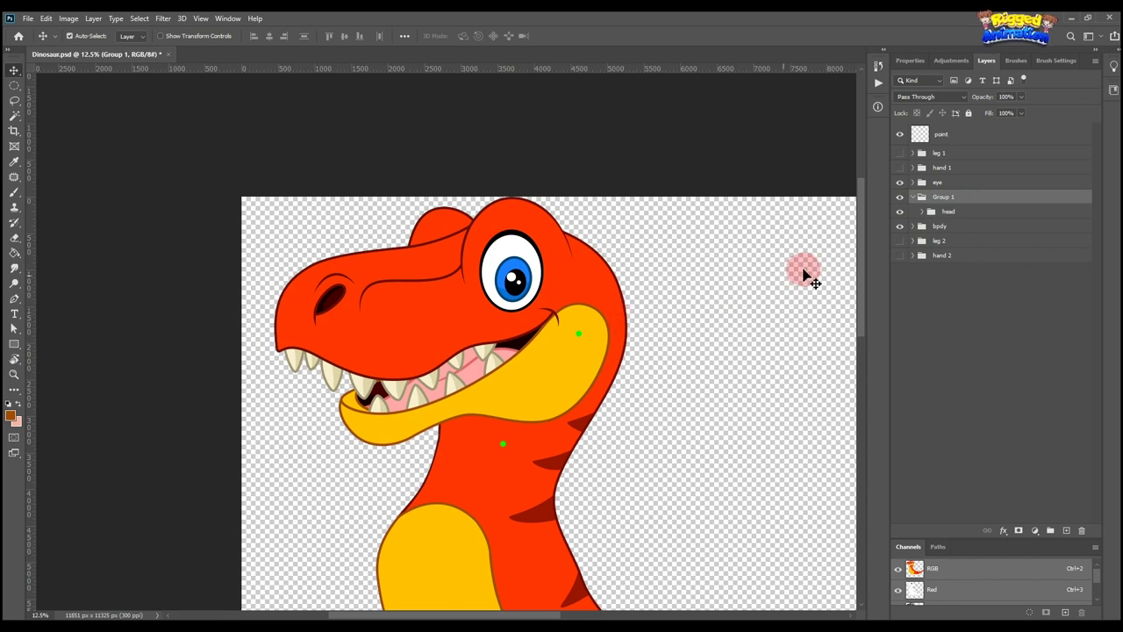
pyautogui.hotkey('ctrl', 'z')
pyautogui.hotkey('ctrl', 't')
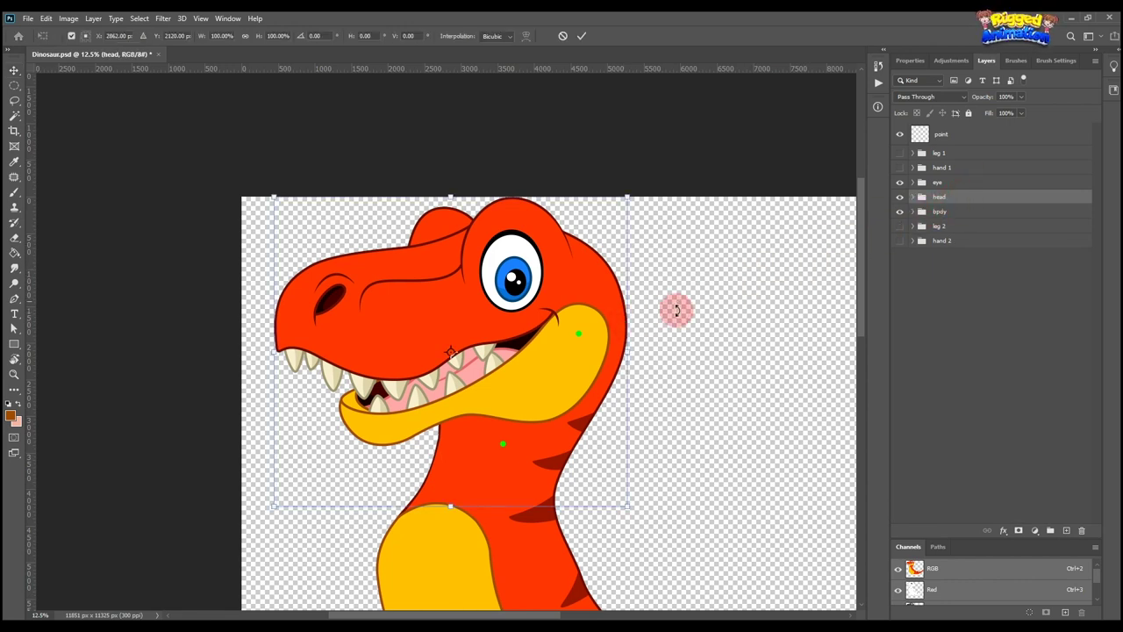
pyautogui.moveTo(451, 351); pyautogui.dragTo(504, 443)
pyautogui.moveTo(674, 188); pyautogui.dragTo(693, 247)
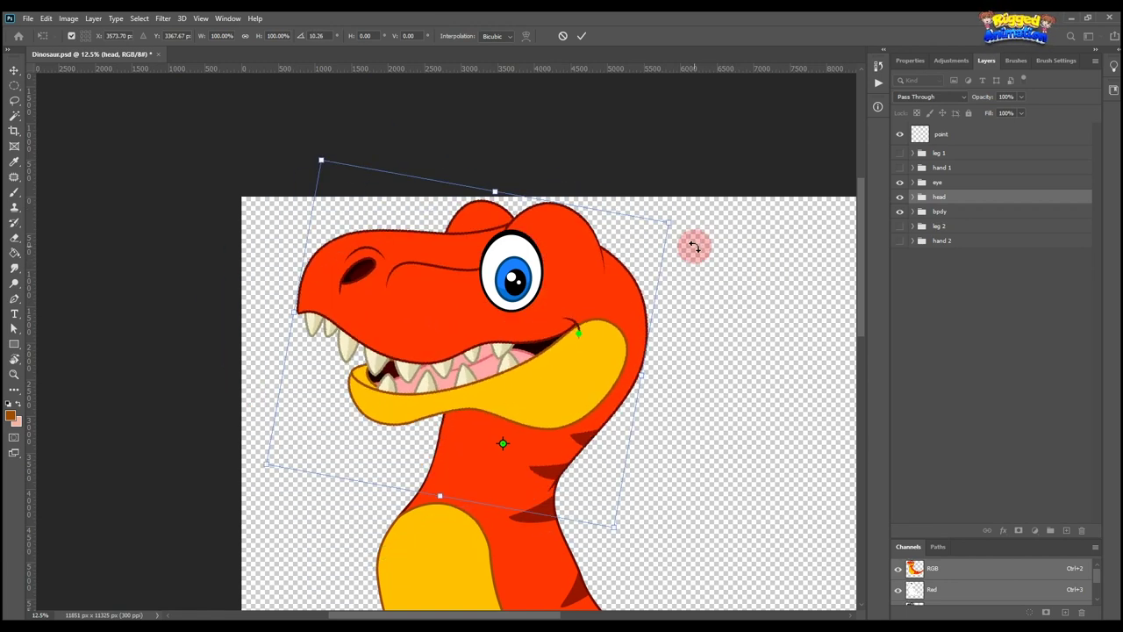
pyautogui.hotkey('ctrl', 'z')
pyautogui.press('Return')
# Step: Show the leg 2, hand 2, hand 1 and leg 1 groups to display the whole dinosaur
pyautogui.scroll(-3, 684, 341)
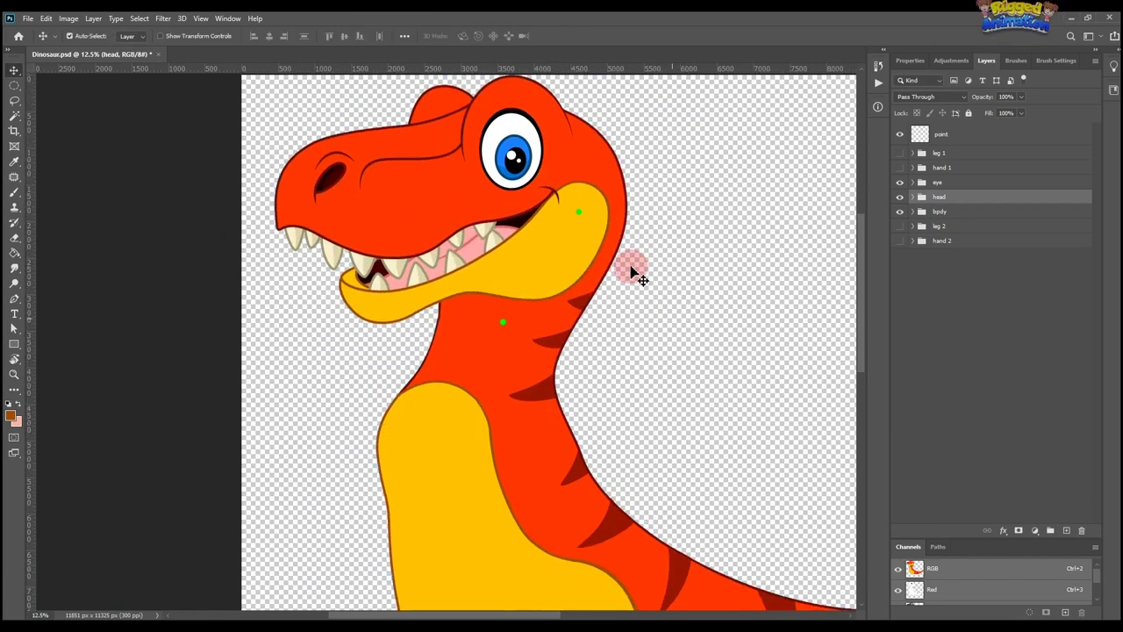
pyautogui.hotkey('ctrl', '-')
pyautogui.hotkey('ctrl', '-')
pyautogui.hotkey('ctrl', '-')
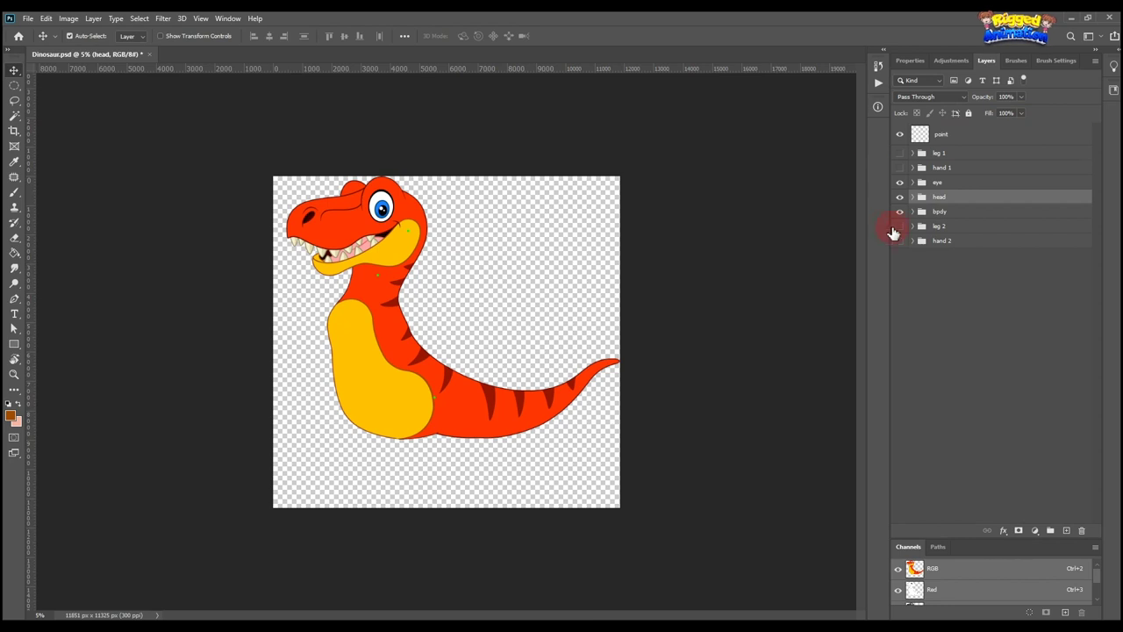
pyautogui.click(899, 227)
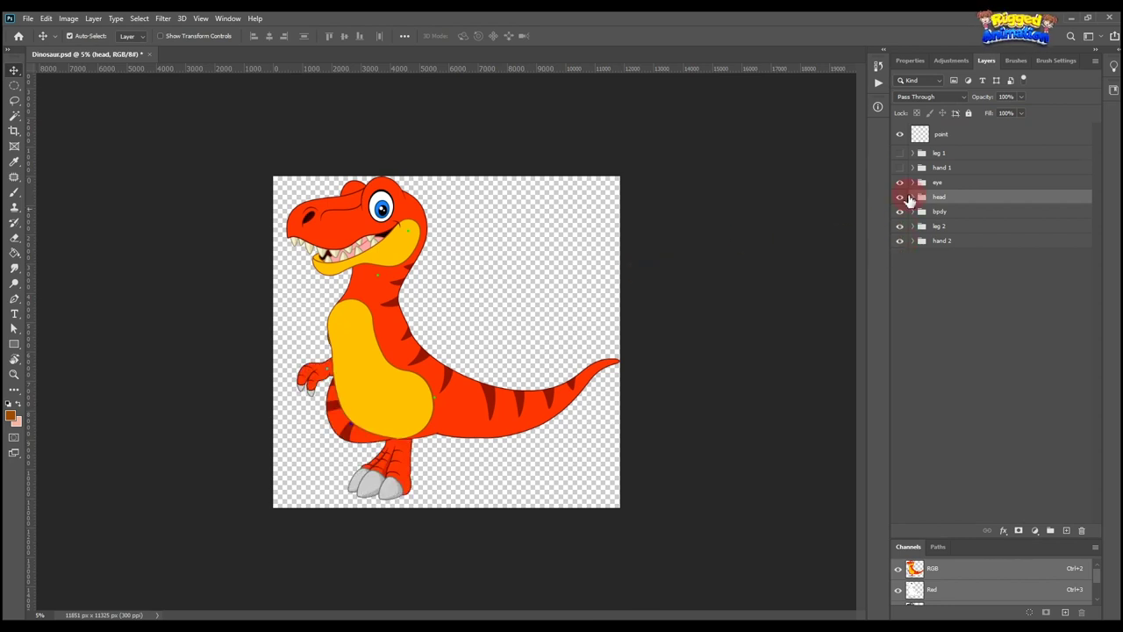
pyautogui.click(899, 168)
pyautogui.click(900, 153)
pyautogui.scroll(2, 429, 422)
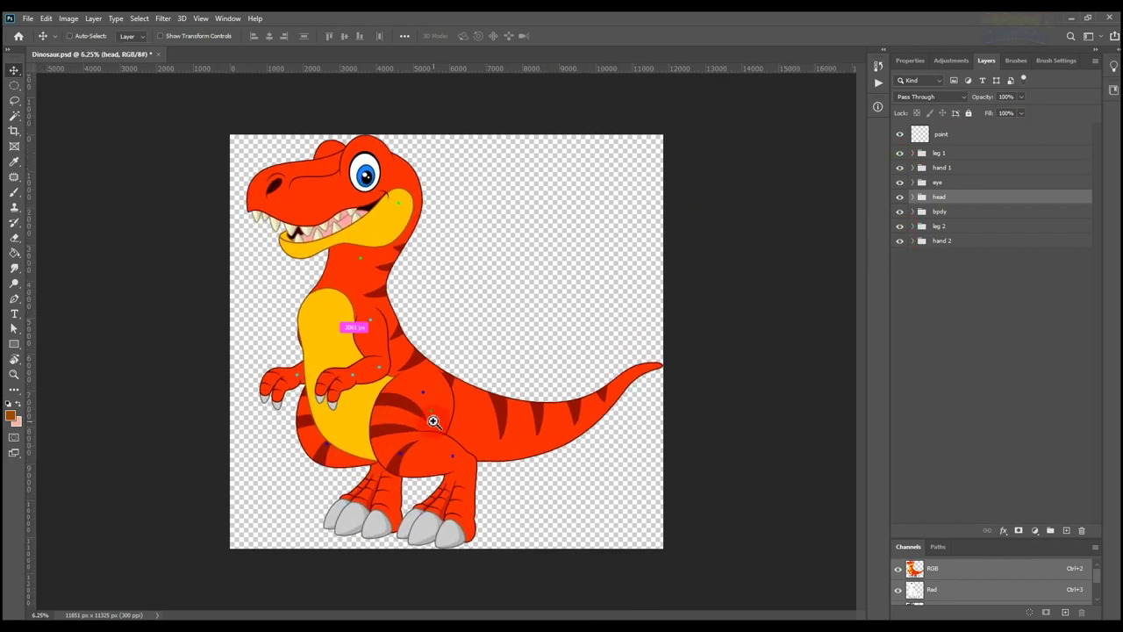
# Step: Try rotating the Tail layer upward with its pivot on the green tail-base point, and cancel the transform
pyautogui.scroll(1, 432, 422)
pyautogui.keyDown('ctrl'); pyautogui.click(575, 447); pyautogui.keyUp('ctrl')
pyautogui.moveTo(640, 442); pyautogui.dragTo(268, 389)
pyautogui.hotkey('ctrl', 't')
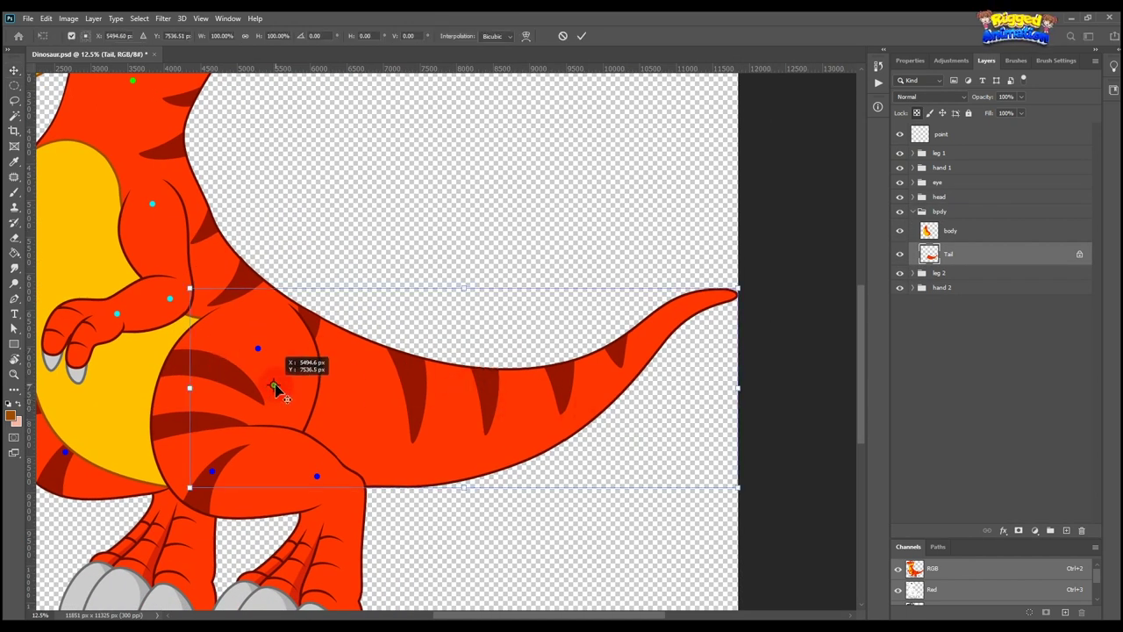
pyautogui.moveTo(740, 264); pyautogui.dragTo(648, 120)
pyautogui.press('Escape')
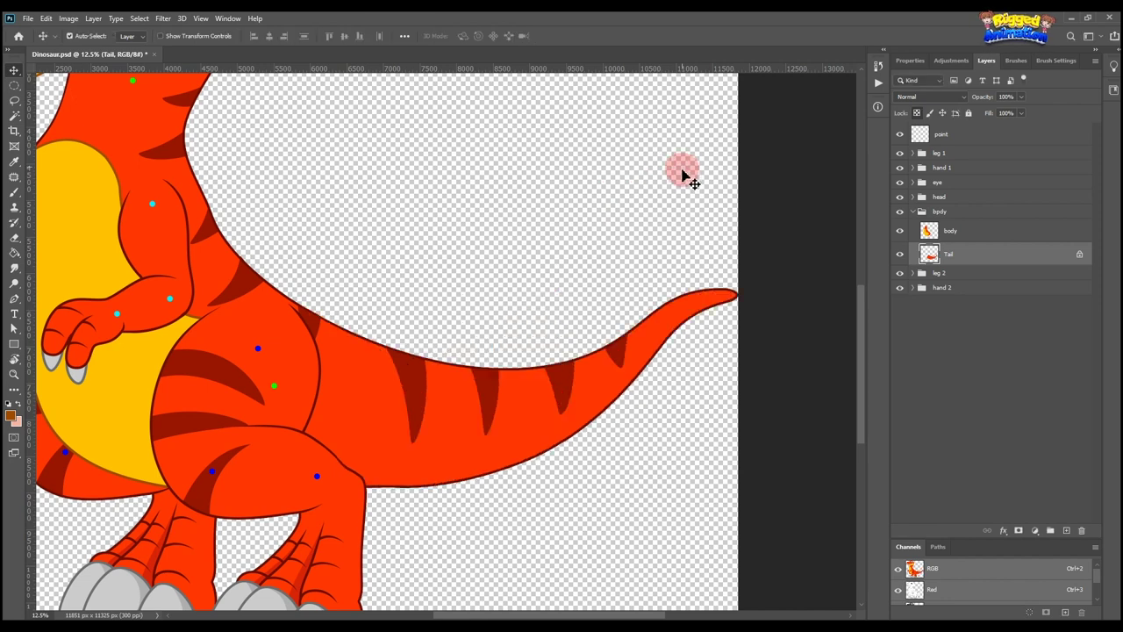
# Step: Hide the leg 1, hand 1, eye, head and body groups to isolate leg 2 and hand 2
pyautogui.moveTo(361, 393); pyautogui.dragTo(744, 331)
pyautogui.scroll(1, 505, 327)
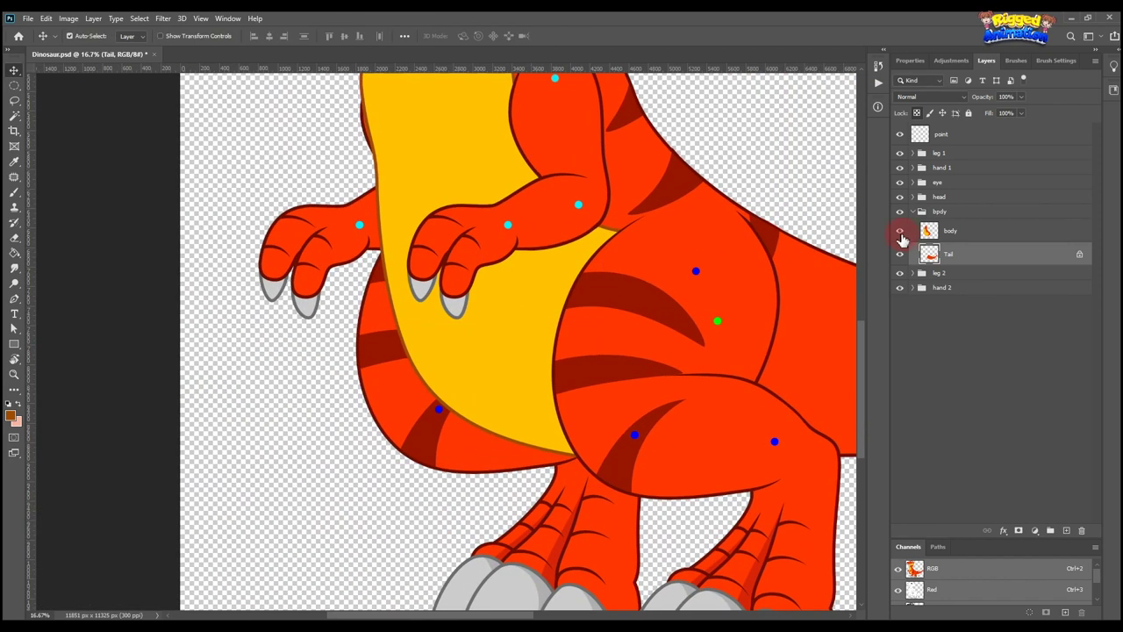
pyautogui.click(900, 213)
pyautogui.moveTo(442, 311); pyautogui.dragTo(479, 345)
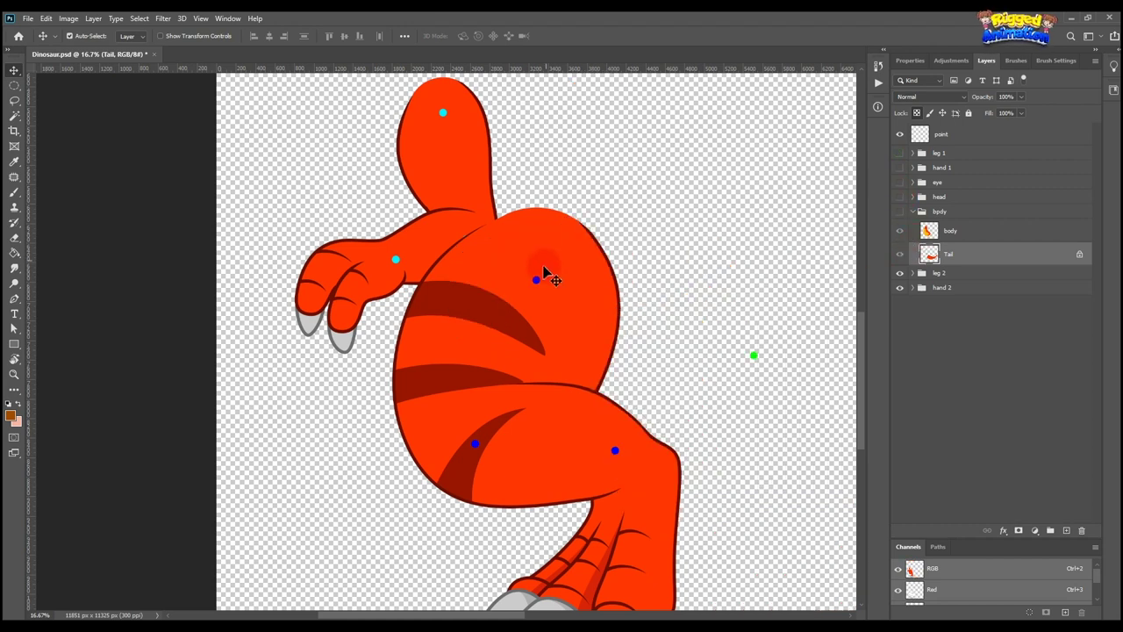
pyautogui.scroll(-2, 567, 307)
pyautogui.scroll(-1, 586, 357)
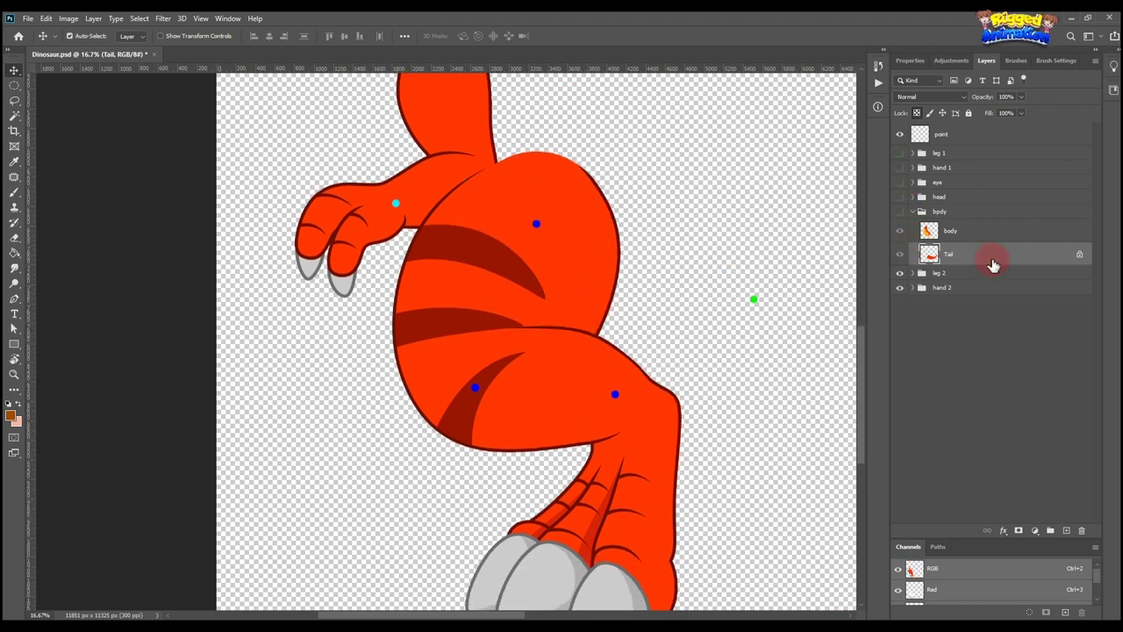
# Step: Inspect the leg 2 group by pulling a leg piece and the foot away from the leg, undoing each move
pyautogui.click(537, 225)
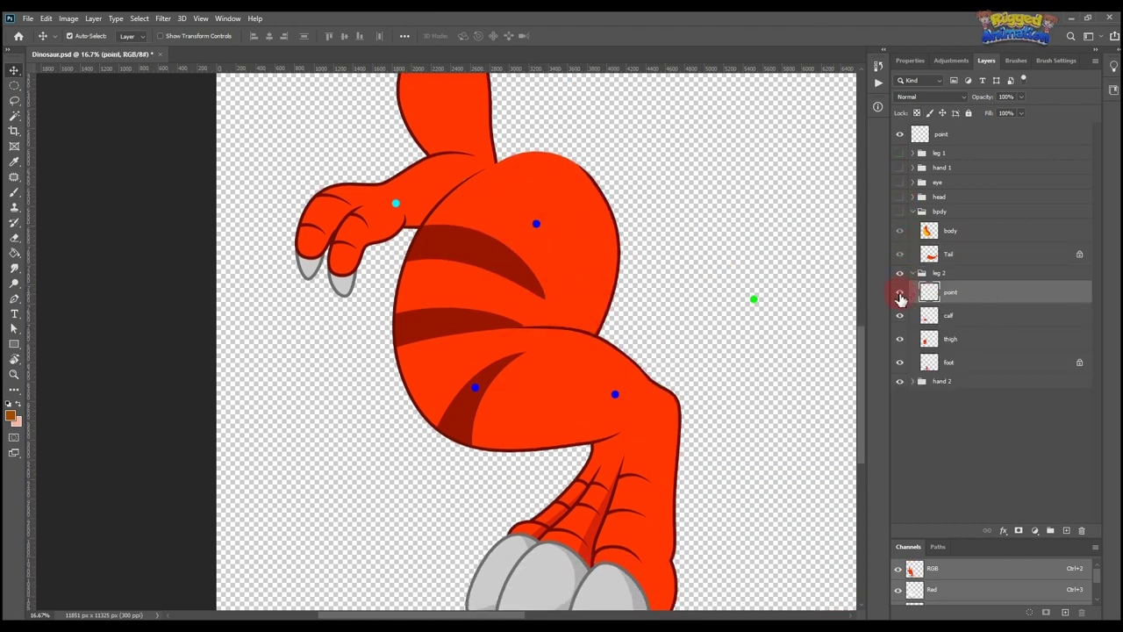
pyautogui.click(899, 293)
pyautogui.moveTo(634, 351); pyautogui.dragTo(264, 322)
pyautogui.hotkey('ctrl', 'z')
pyautogui.moveTo(641, 485); pyautogui.dragTo(790, 430)
pyautogui.hotkey('ctrl', 'z')
# Step: Select the upper arm layer of hand 2, and collapse and hide the leg 2 group
pyautogui.moveTo(505, 292); pyautogui.dragTo(602, 462)
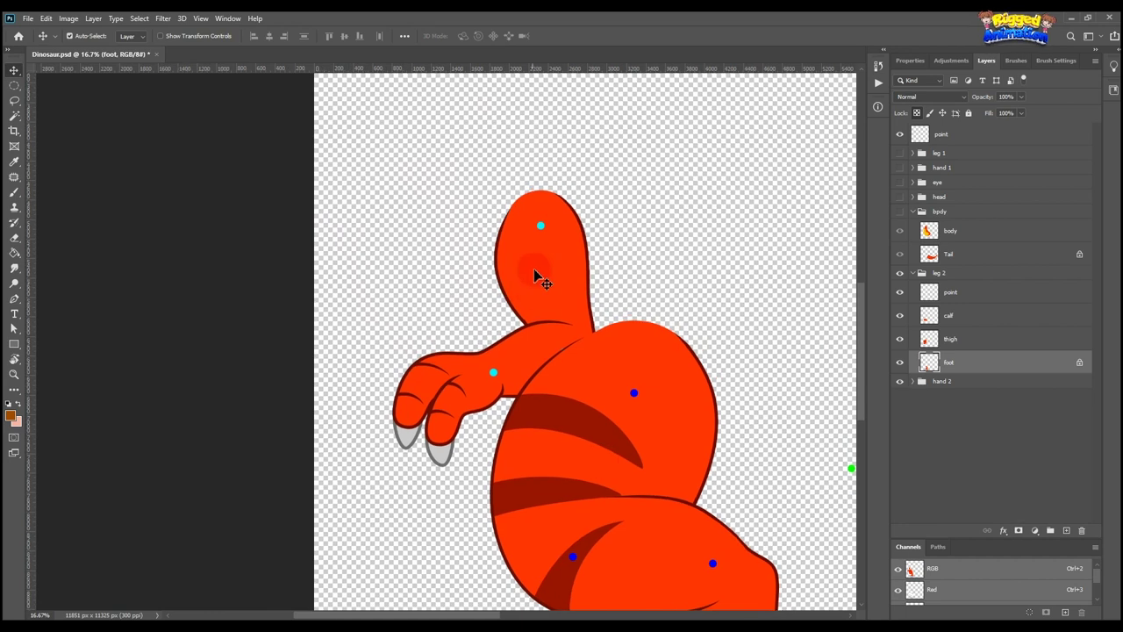
pyautogui.moveTo(534, 271); pyautogui.dragTo(557, 277)
pyautogui.scroll(-1, 922, 376)
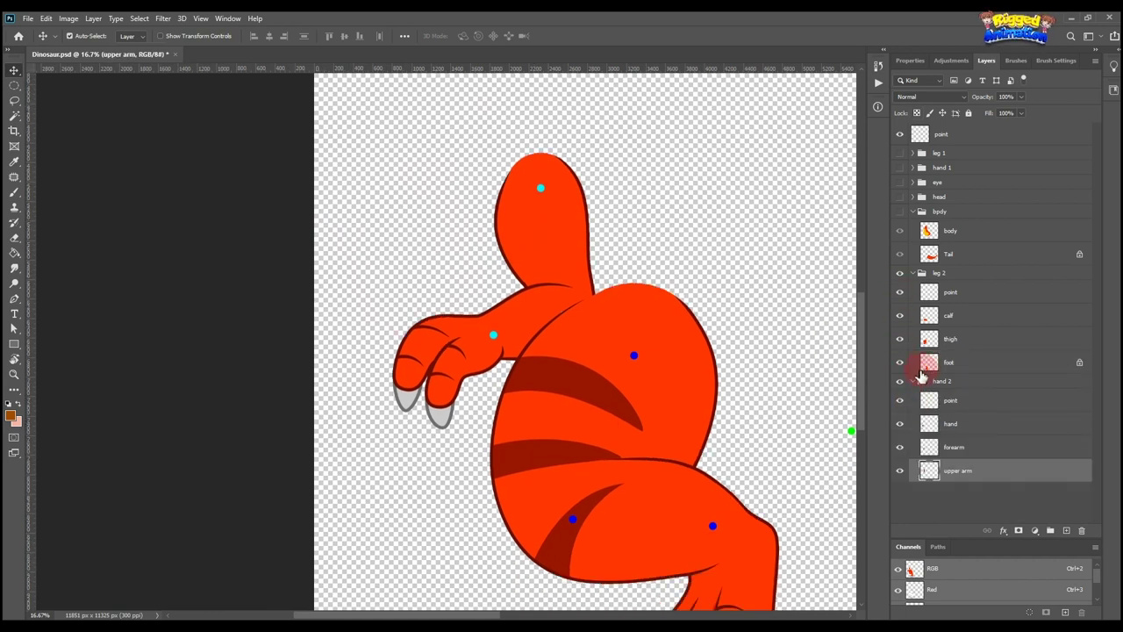
pyautogui.click(914, 274)
pyautogui.click(900, 273)
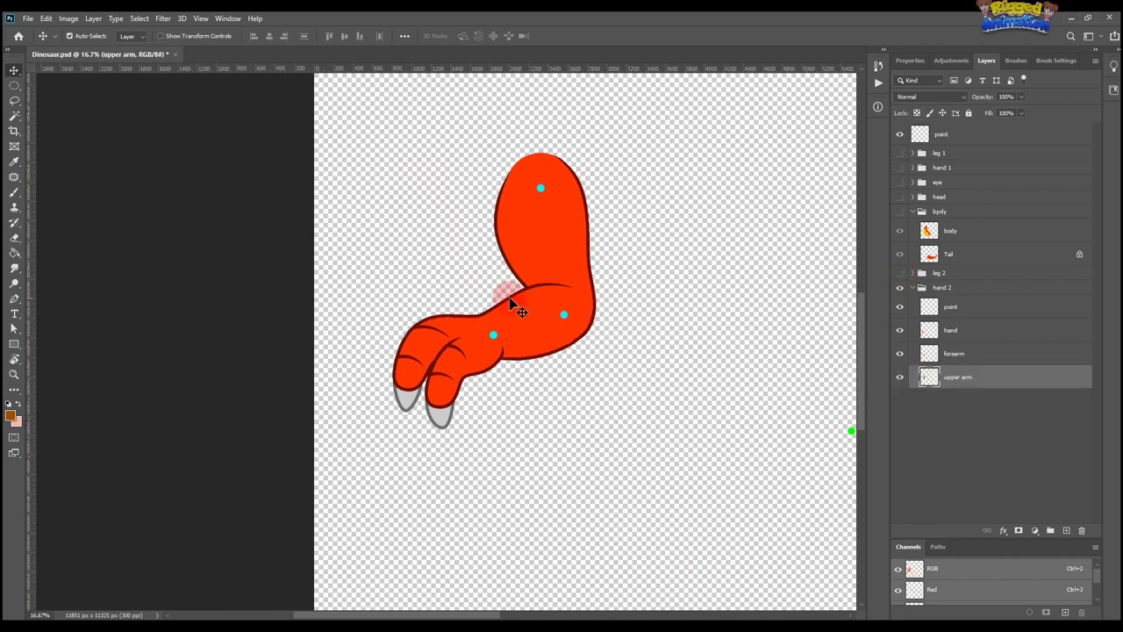
# Step: Try moving the upper arm, forearm, hand and point layers of hand 2 apart, undo each move and clear the layer selection
pyautogui.moveTo(576, 256); pyautogui.dragTo(662, 246)
pyautogui.hotkey('ctrl', 'z')
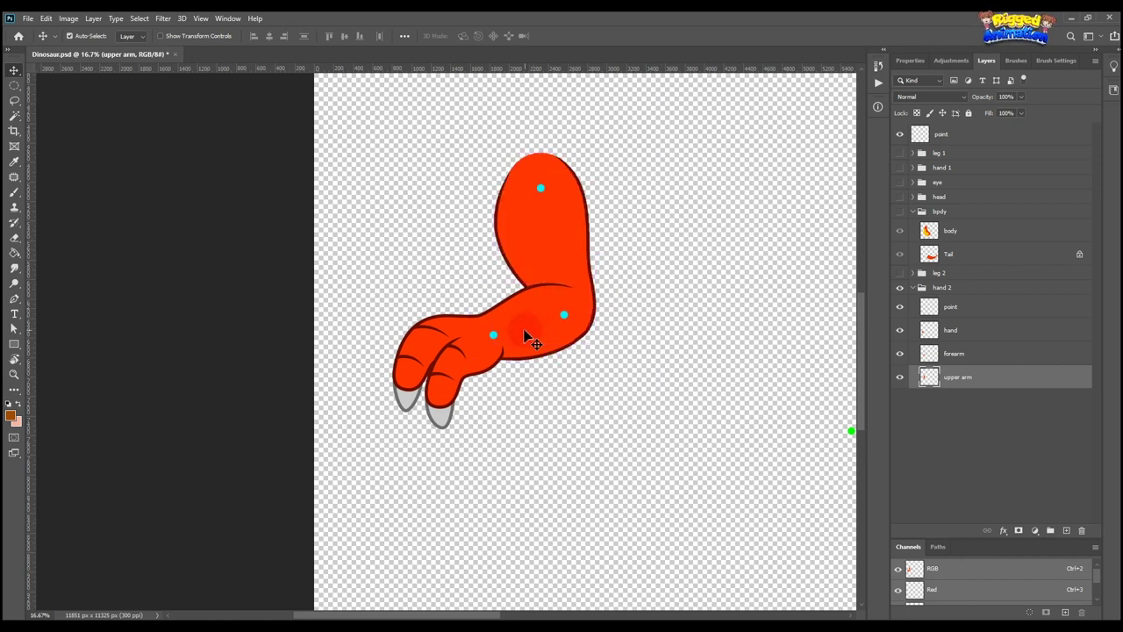
pyautogui.moveTo(528, 334); pyautogui.dragTo(648, 402)
pyautogui.hotkey('ctrl', 'z')
pyautogui.moveTo(504, 378); pyautogui.dragTo(373, 324)
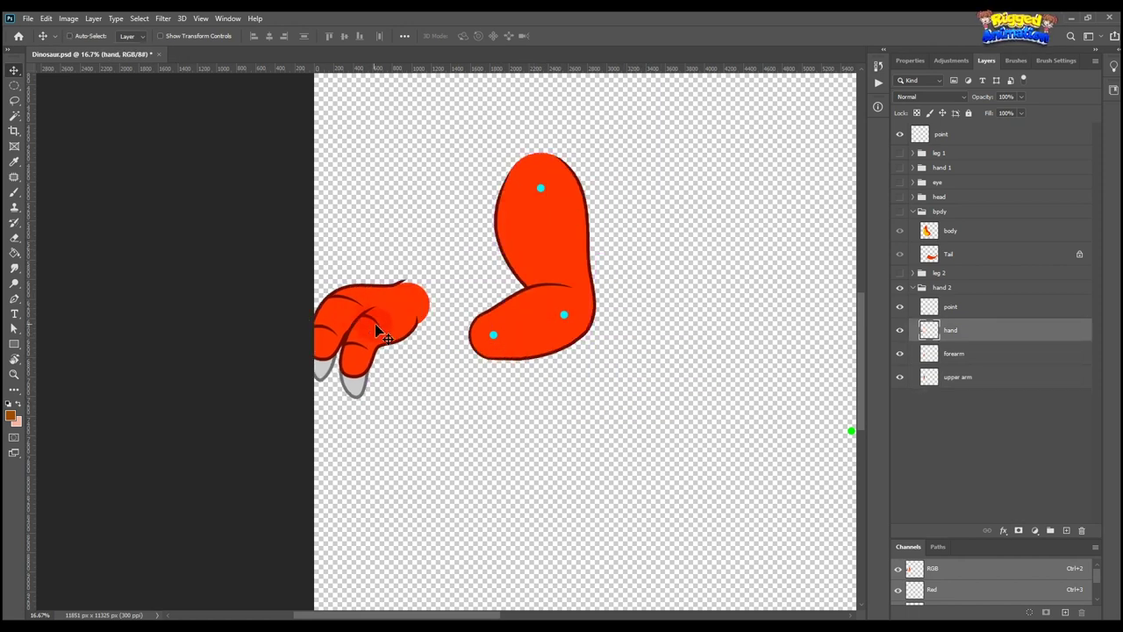
pyautogui.hotkey('ctrl', 'z')
pyautogui.moveTo(540, 191); pyautogui.dragTo(644, 196)
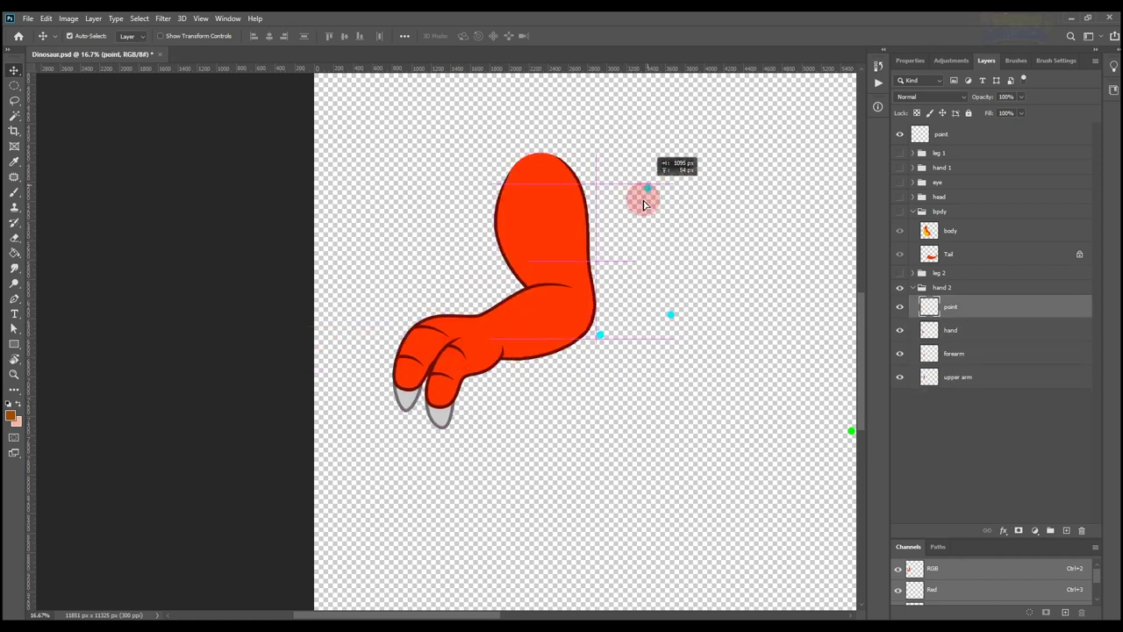
pyautogui.hotkey('ctrl', 'z')
pyautogui.click(721, 252)
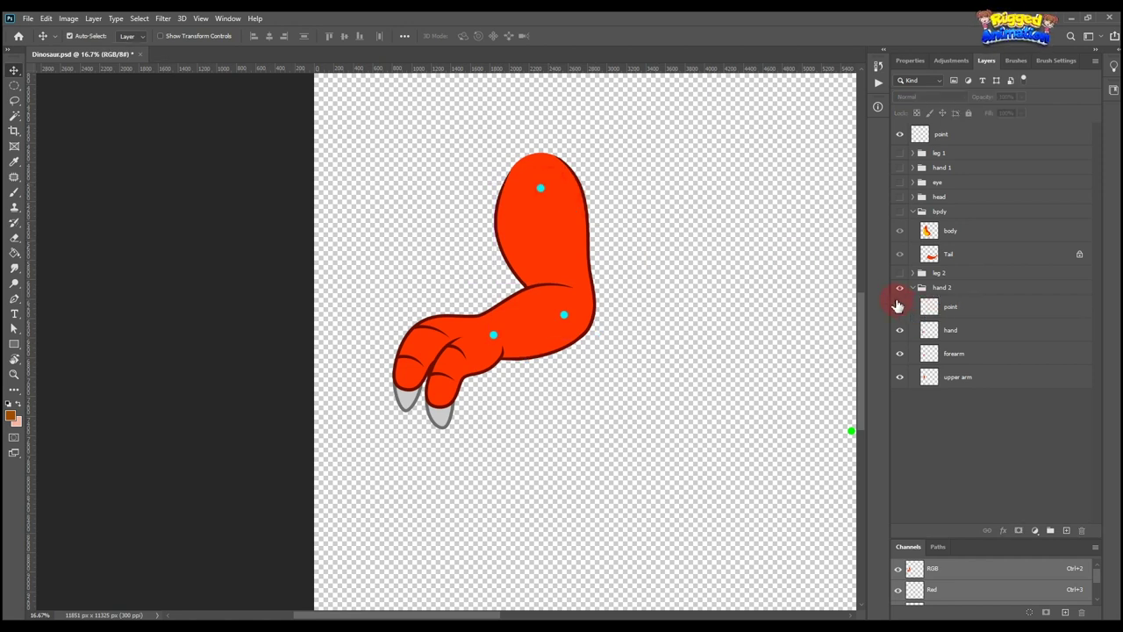
# Step: Show all the hidden body-part groups again, and collapse the hand 2 and body groups
pyautogui.click(914, 290)
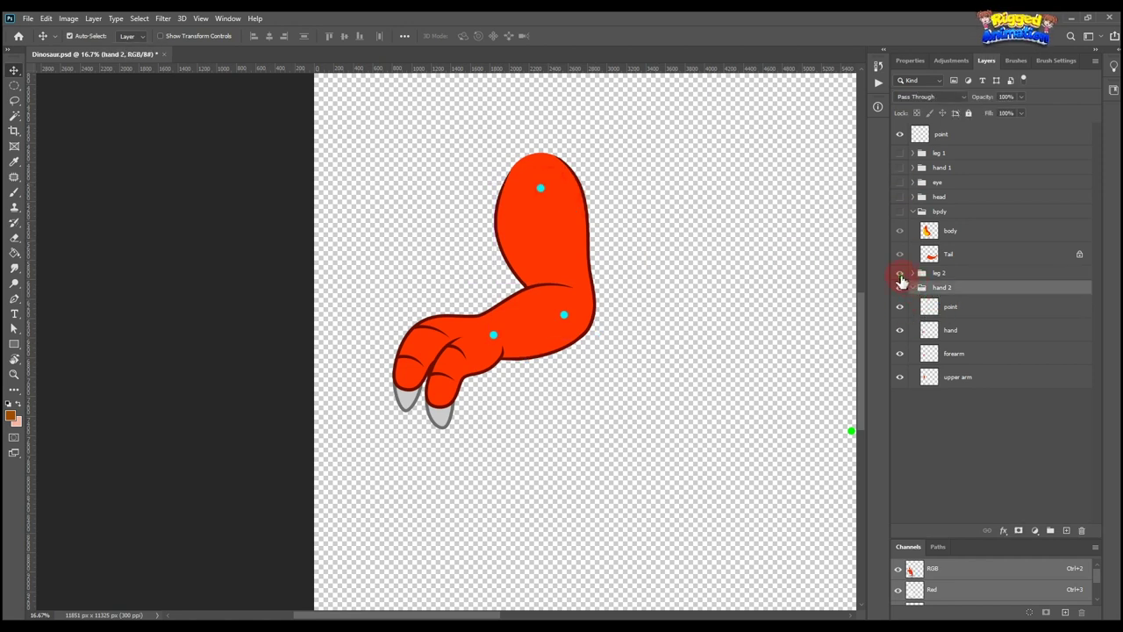
pyautogui.click(900, 273)
pyautogui.click(913, 287)
pyautogui.click(900, 211)
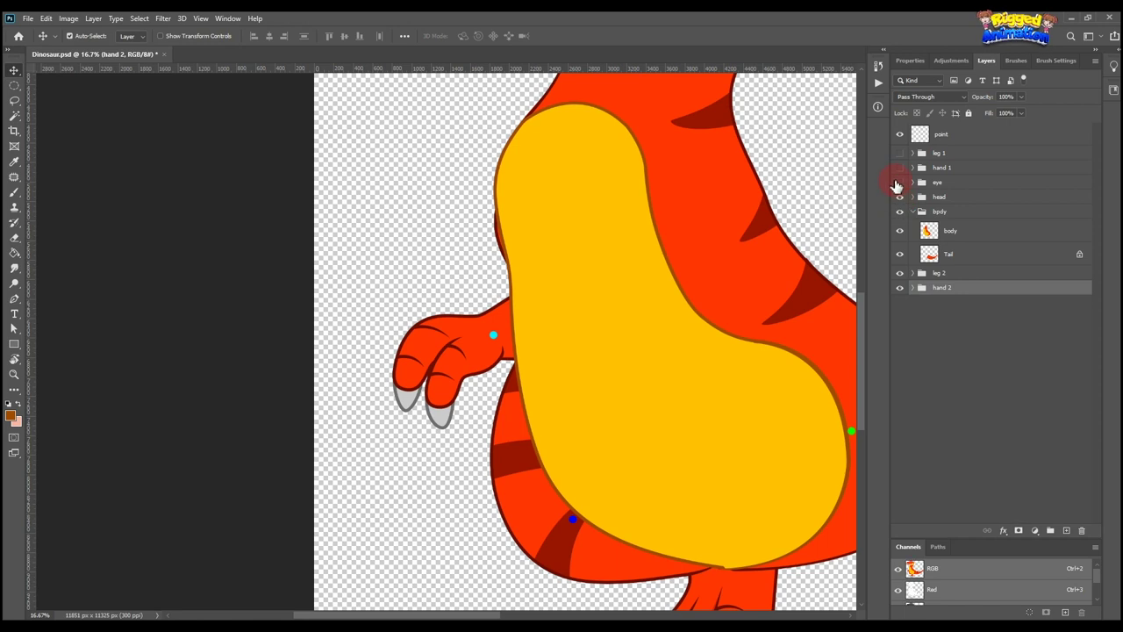
pyautogui.click(899, 166)
pyautogui.click(899, 153)
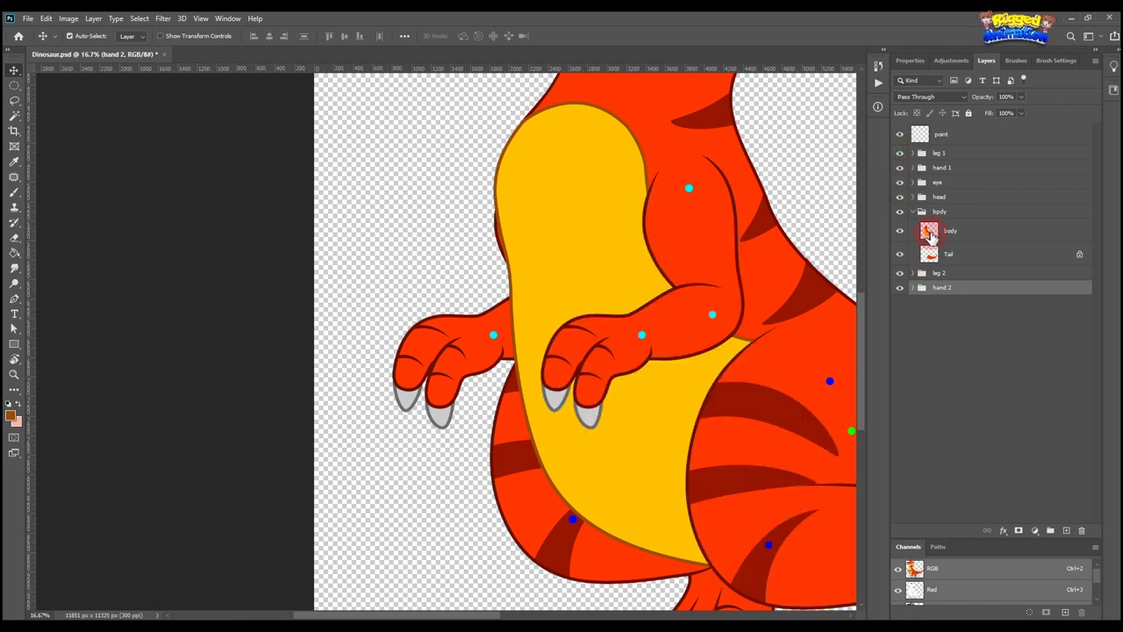
pyautogui.click(913, 212)
pyautogui.hotkey('ctrl', '-')
pyautogui.hotkey('ctrl', '-')
pyautogui.hotkey('ctrl', '-')
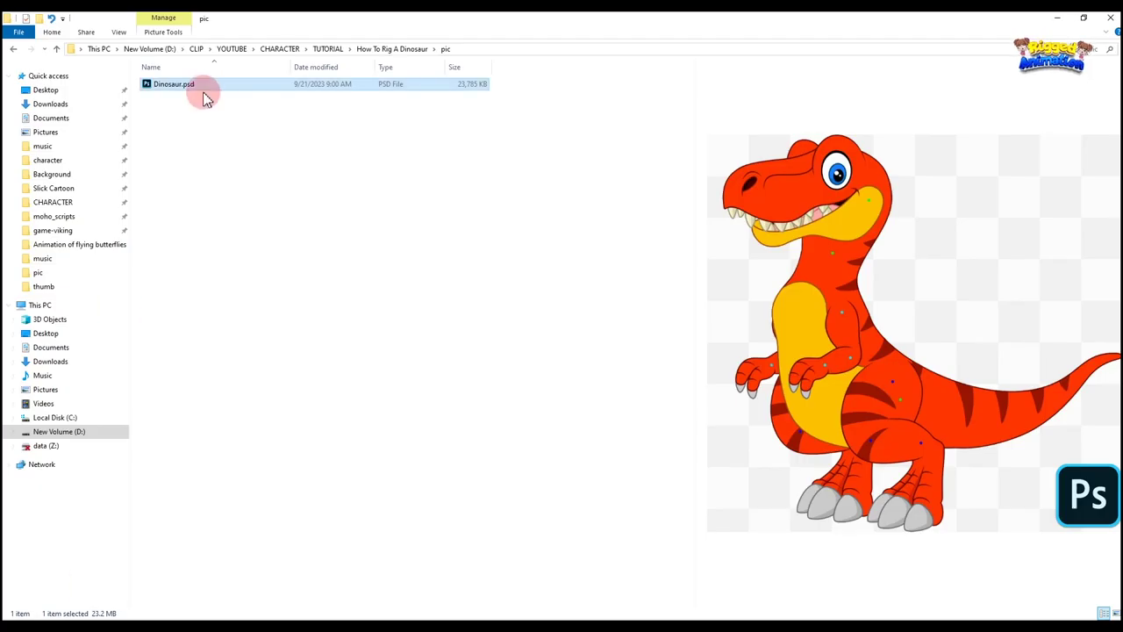
# Step: Import Dinosaur.psd from the pic folder into the Dinosaur.moho project in Moho Pro, bringing in its layers individually
pyautogui.moveTo(201, 89); pyautogui.dragTo(527, 235)
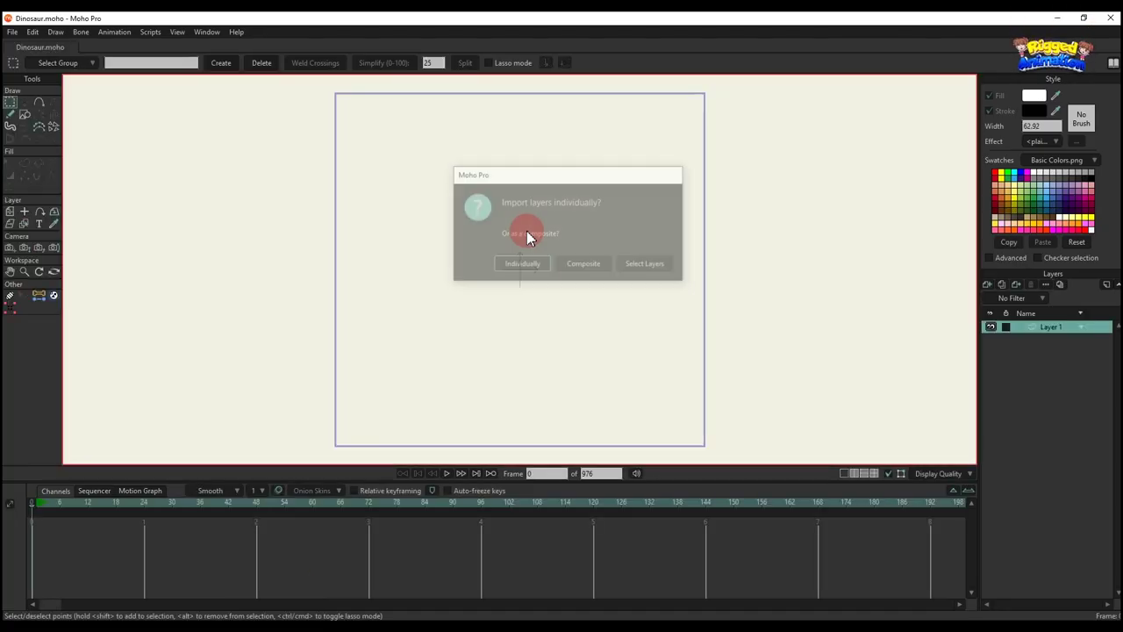
pyautogui.click(525, 264)
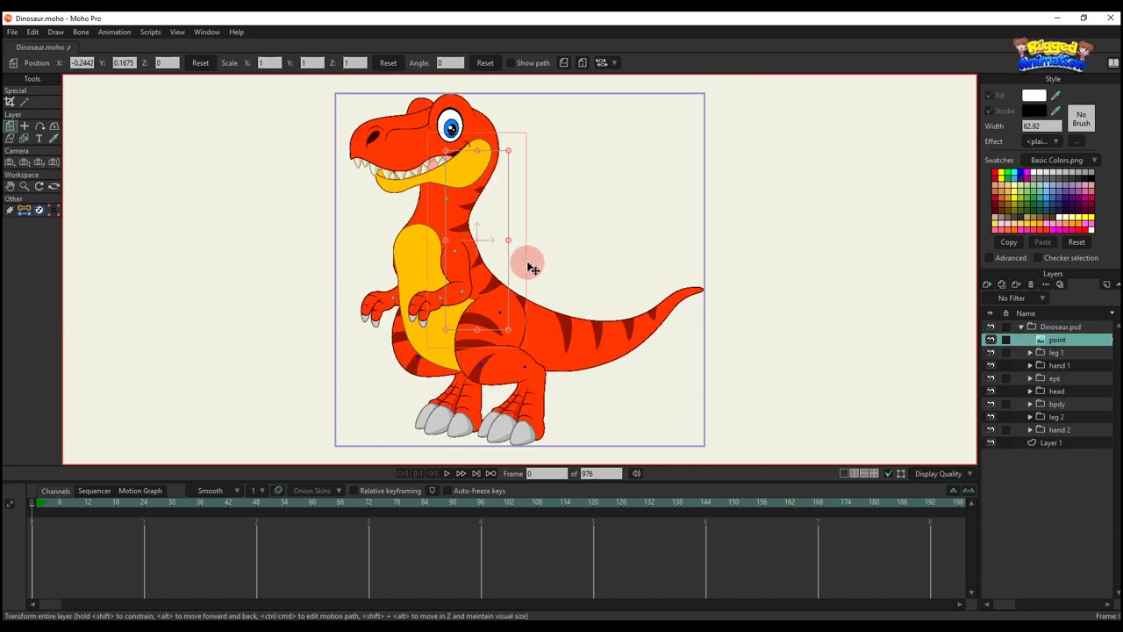
# Step: Convert the Dinosaur.psd group to a bone layer and draw a vertical root bone upward from the hip
pyautogui.rightClick(1057, 329)
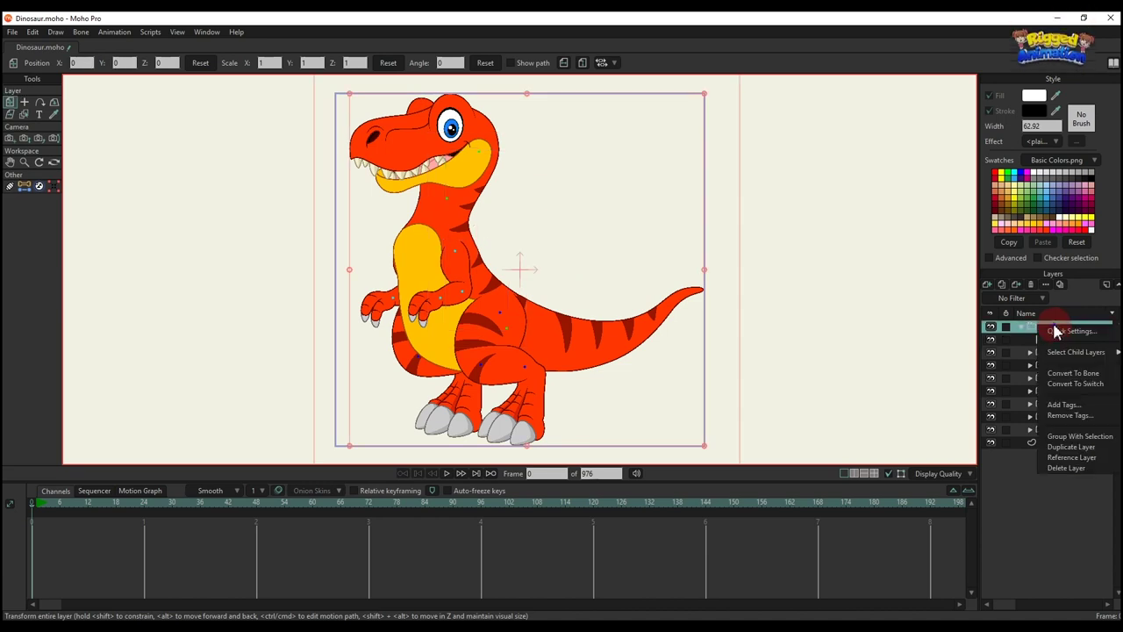
pyautogui.click(1086, 375)
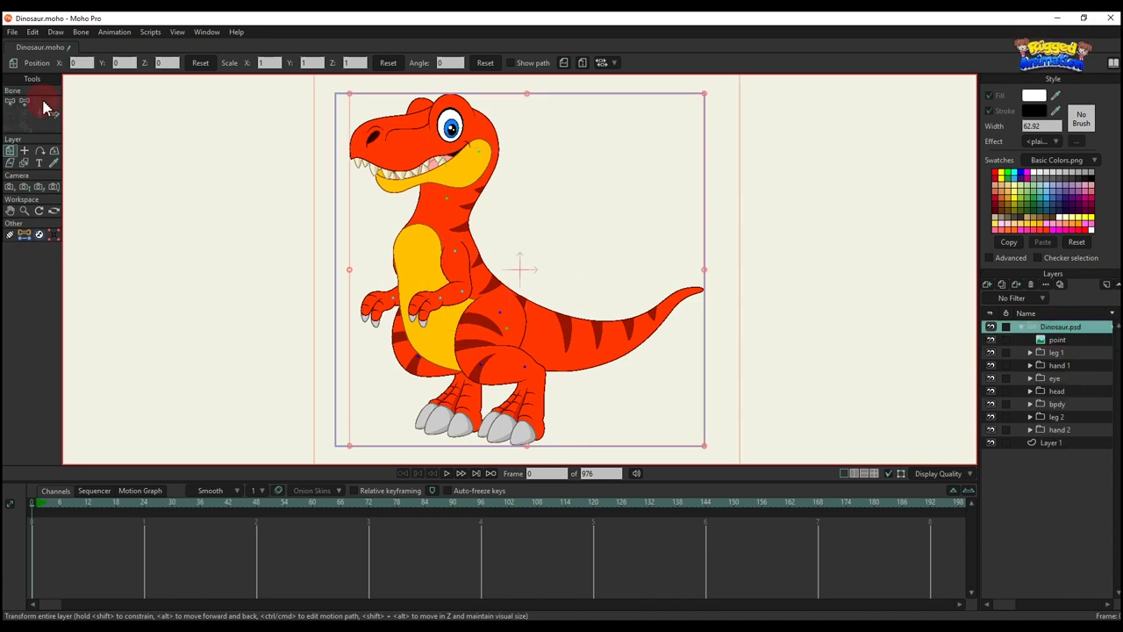
pyautogui.click(25, 102)
pyautogui.scroll(2, 499, 376)
pyautogui.scroll(2, 498, 376)
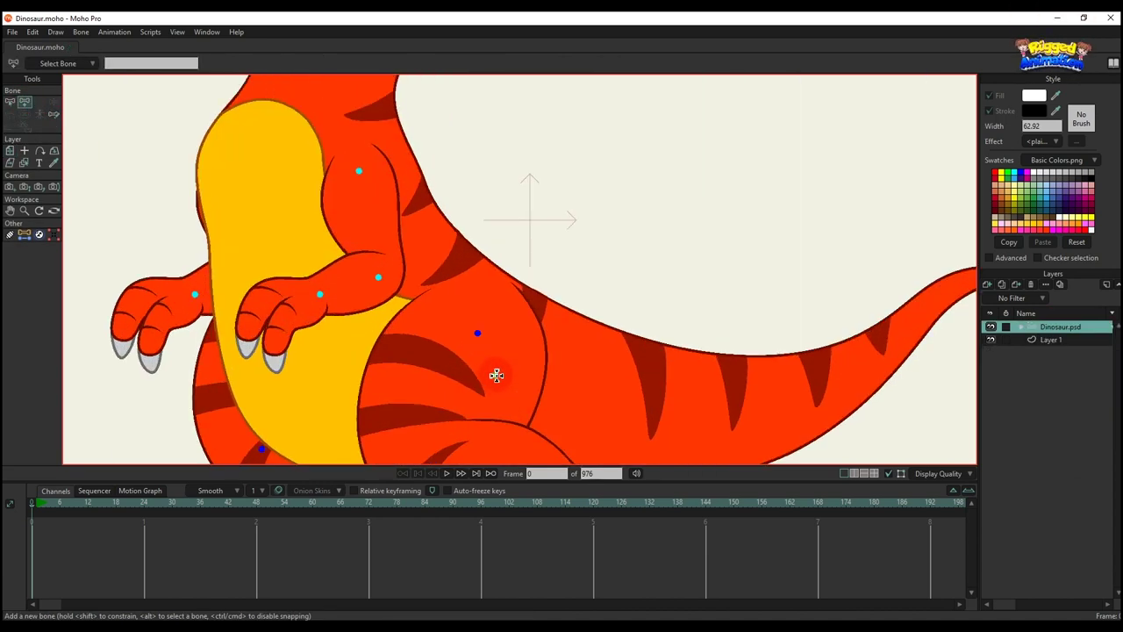
pyautogui.moveTo(497, 375); pyautogui.dragTo(506, 90)
# Step: Align the base of the root bone with the green hip point
pyautogui.scroll(-3, 509, 263)
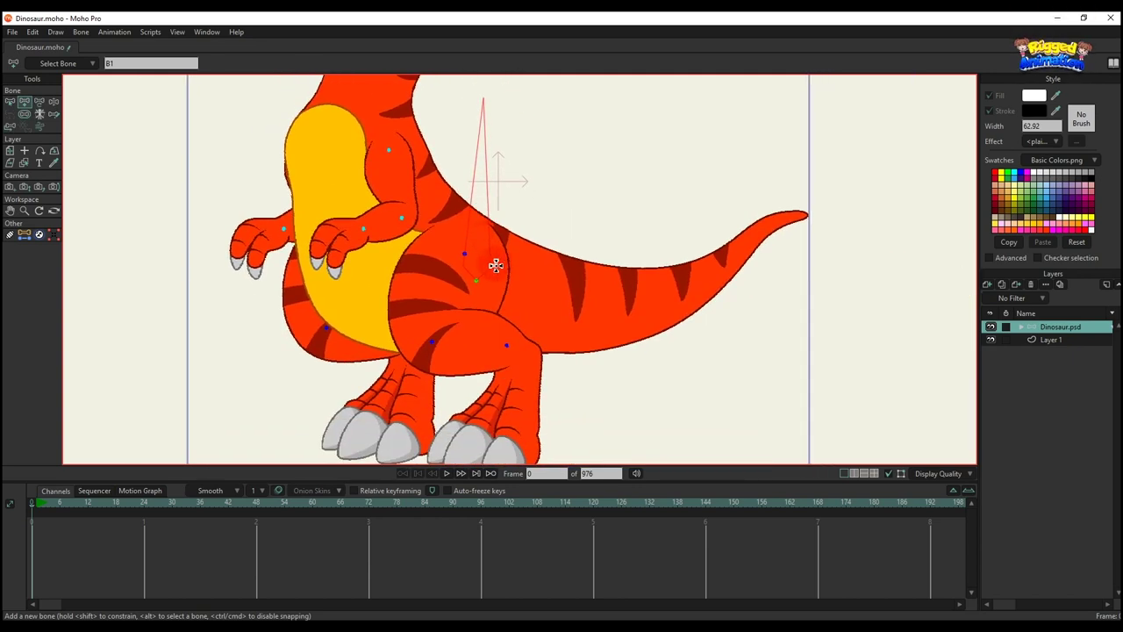
pyautogui.scroll(4, 492, 281)
pyautogui.press('t')
pyautogui.scroll(2, 416, 246)
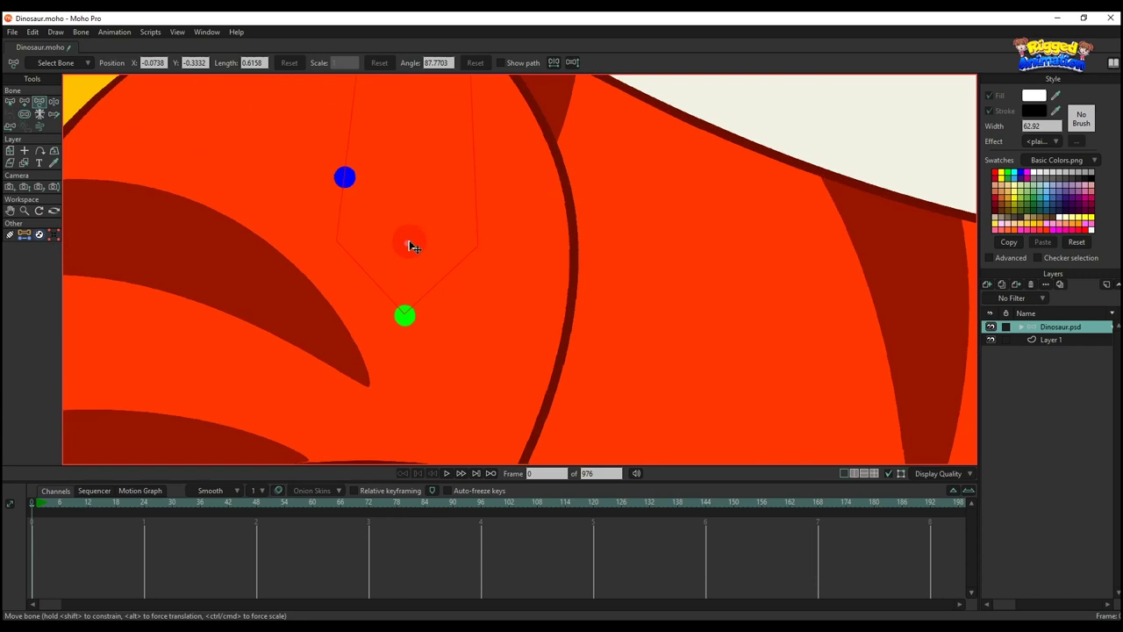
pyautogui.scroll(-4, 422, 272)
# Step: Add a chain of four bones from the green hip point along the tail to its tip
pyautogui.press('a')
pyautogui.moveTo(425, 290); pyautogui.dragTo(829, 228)
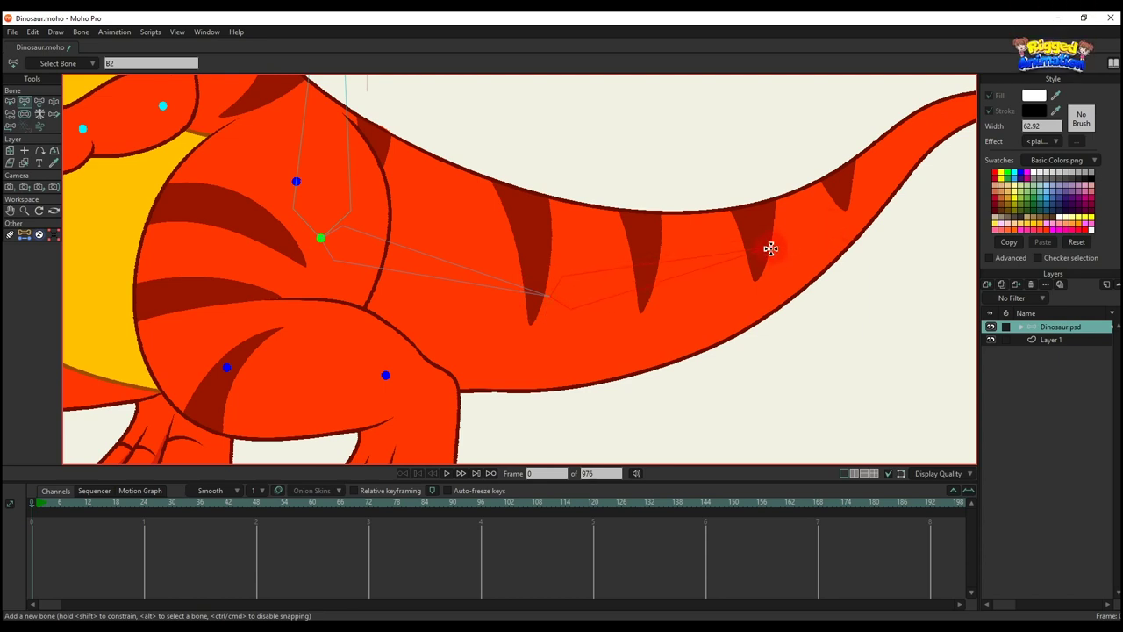
pyautogui.moveTo(766, 251); pyautogui.dragTo(566, 327)
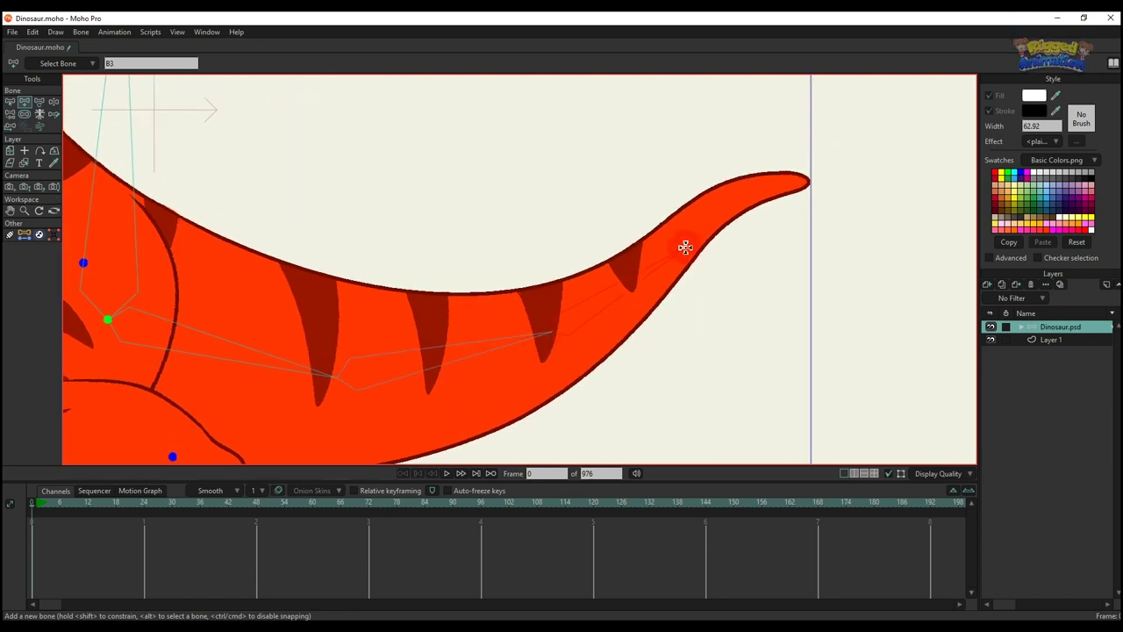
pyautogui.moveTo(684, 239); pyautogui.dragTo(799, 174)
pyautogui.scroll(-3, 517, 303)
# Step: Select the root bone and add two body bones, from the hip forward to the belly and up to the green neck point
pyautogui.moveTo(476, 334); pyautogui.dragTo(668, 282)
pyautogui.moveTo(453, 299); pyautogui.dragTo(551, 304)
pyautogui.moveTo(496, 276); pyautogui.dragTo(568, 319)
pyautogui.press('b')
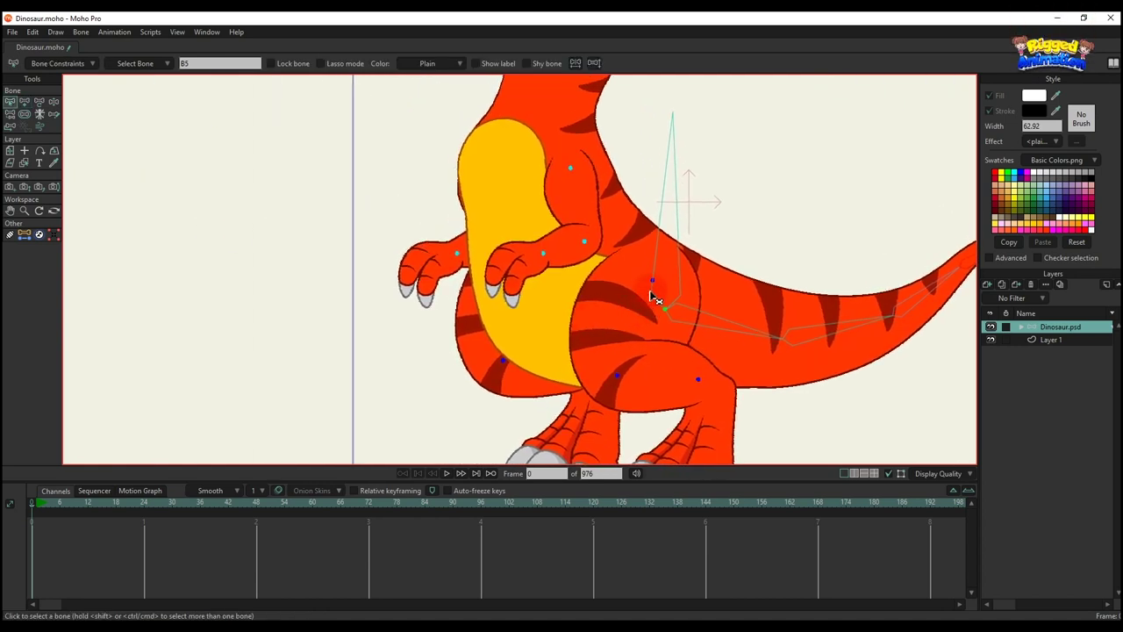
pyautogui.moveTo(647, 306); pyautogui.dragTo(715, 389)
pyautogui.press('a')
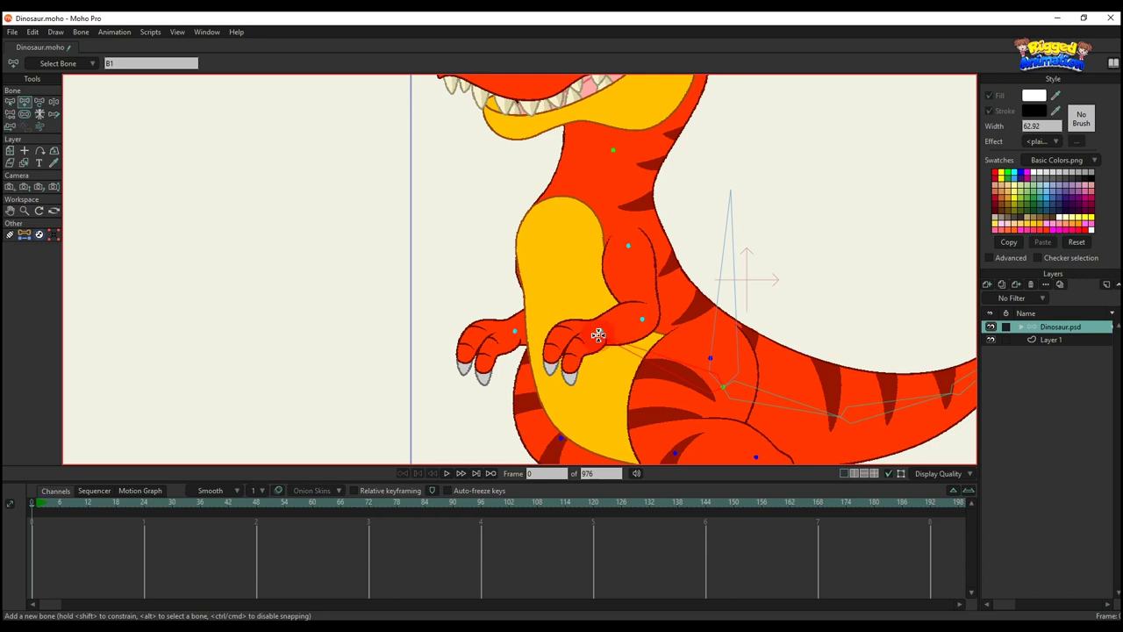
pyautogui.moveTo(598, 334); pyautogui.dragTo(614, 161)
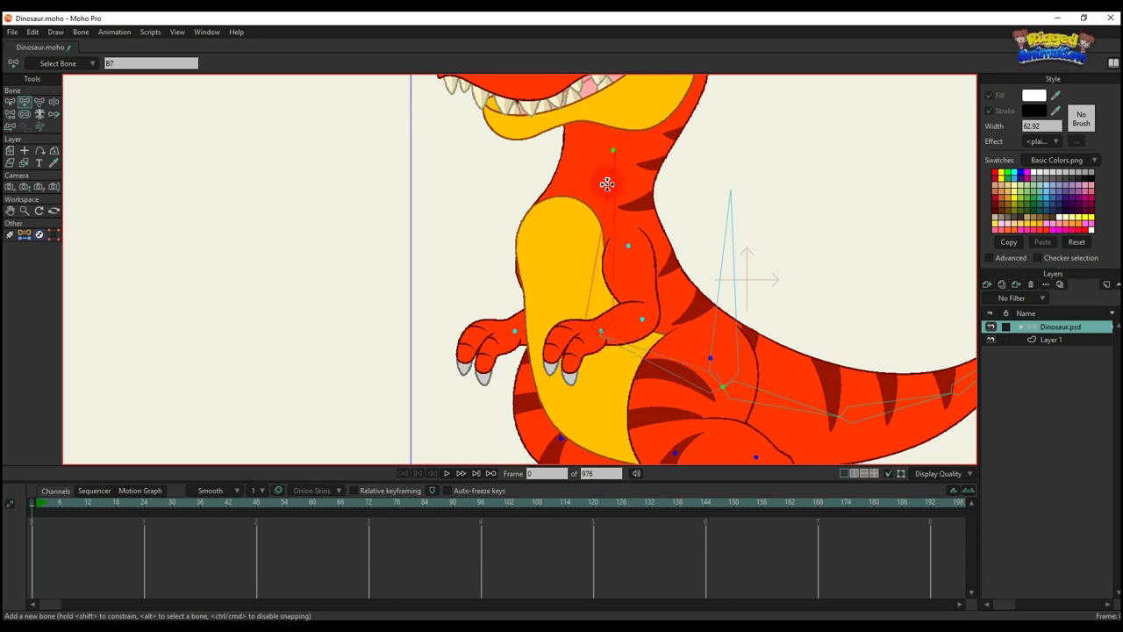
pyautogui.scroll(4, 602, 220)
pyautogui.press('t')
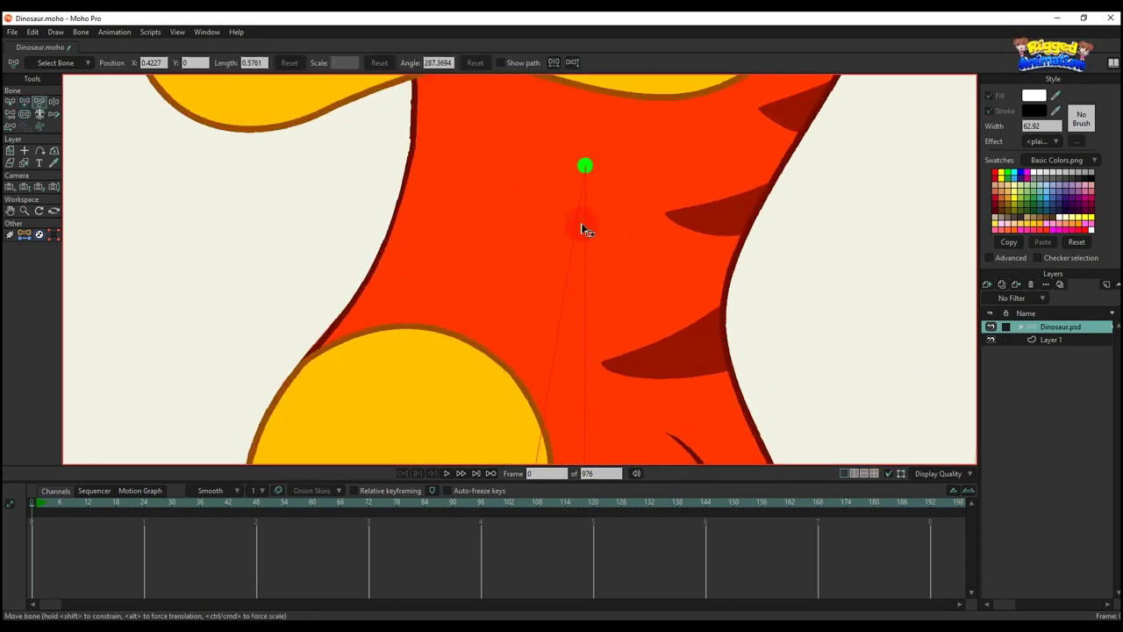
# Step: Add a head bone from the green neck point to the green jaw joint point and adjust its tip
pyautogui.scroll(-4, 580, 228)
pyautogui.moveTo(580, 228)
pyautogui.mouseDown()
pyautogui.moveTo(505, 418)
pyautogui.moveTo(549, 298)
pyautogui.moveTo(612, 221)
pyautogui.moveTo(615, 259)
pyautogui.moveTo(599, 269)
pyautogui.mouseUp()
pyautogui.press('a')
pyautogui.scroll(5, 610, 226)
pyautogui.press('t')
pyautogui.scroll(-4, 602, 264)
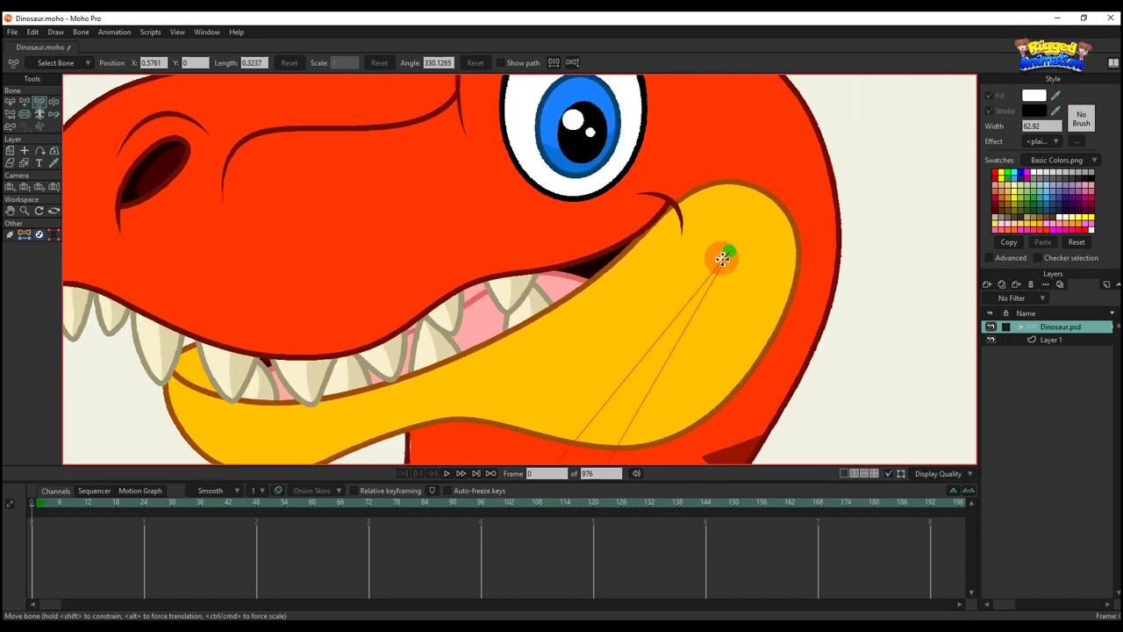
# Step: Add a jaw bone from the green jaw joint point to the front of the lower jaw
pyautogui.press('a')
pyautogui.moveTo(733, 252); pyautogui.dragTo(202, 409)
pyautogui.scroll(-5, 484, 313)
# Step: Add a point bone on the eye's pupil and parent it to the head bone
pyautogui.moveTo(498, 339); pyautogui.dragTo(547, 251)
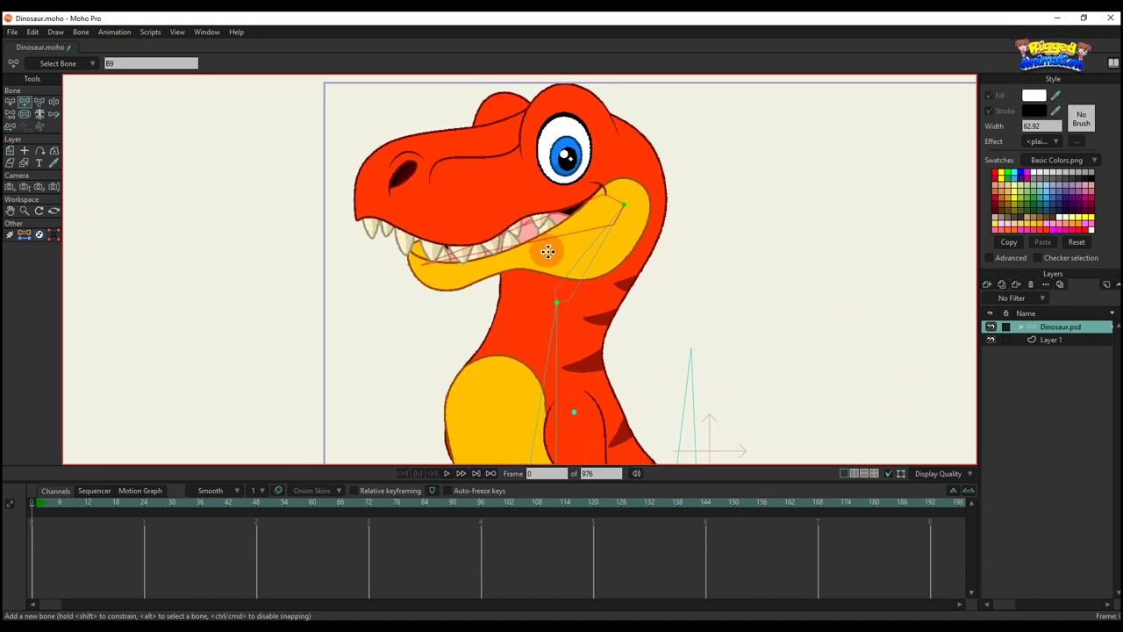
pyautogui.moveTo(562, 212); pyautogui.dragTo(547, 158)
pyautogui.scroll(2, 569, 206)
pyautogui.press('Return')
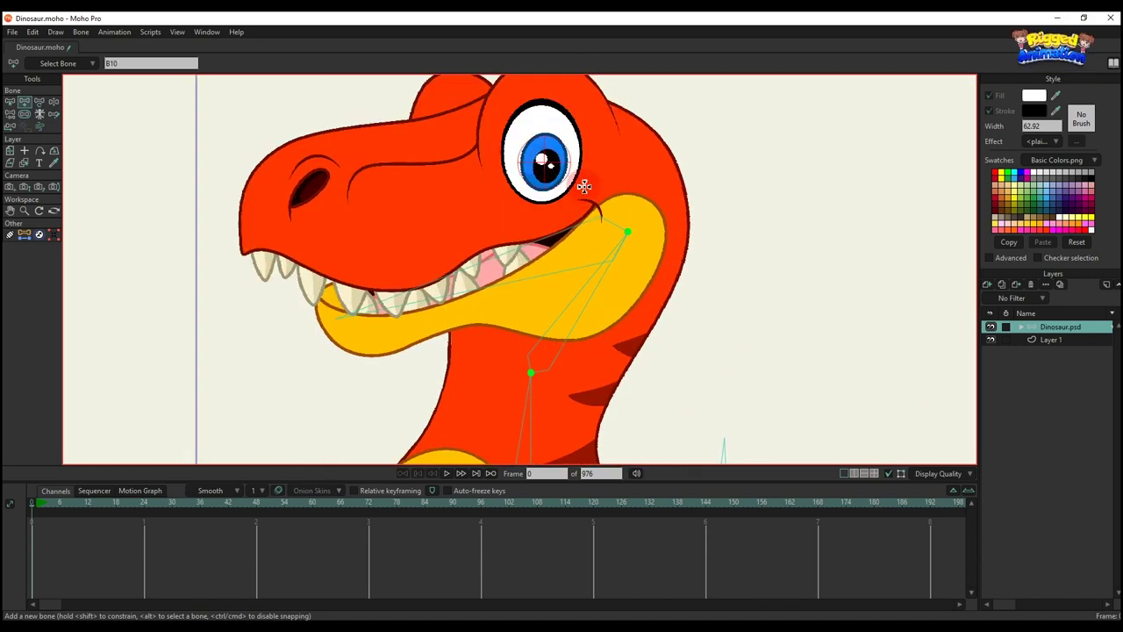
pyautogui.press('p')
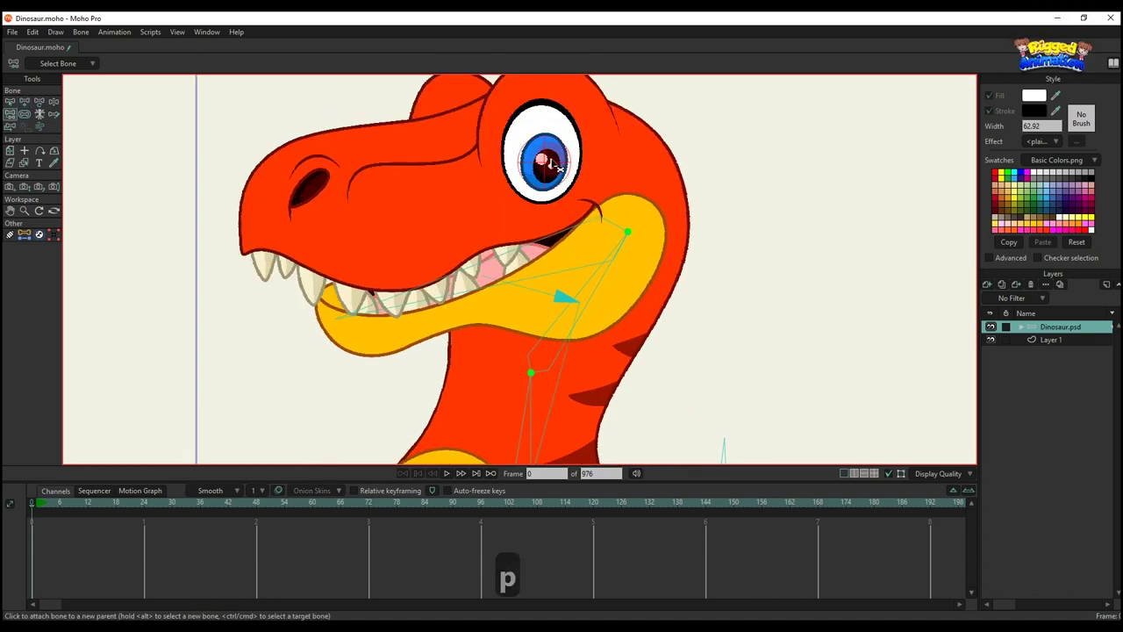
pyautogui.click(591, 291)
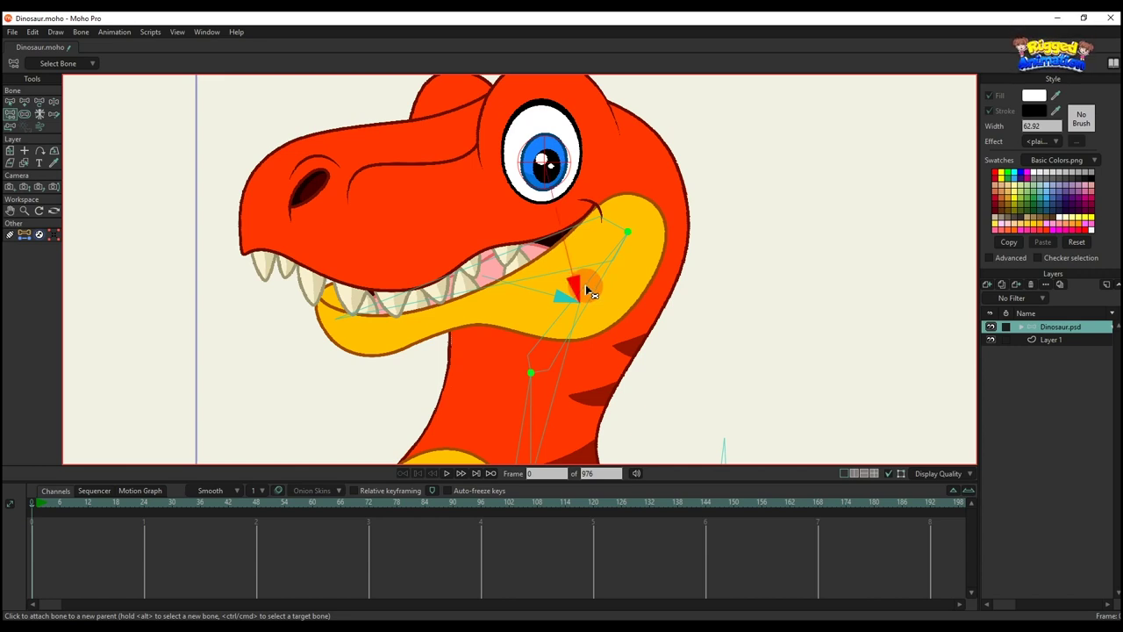
# Step: Select the upper body bone and add an upper arm bone from the near arm's cyan shoulder point to its elbow point
pyautogui.scroll(-2, 590, 355)
pyautogui.moveTo(573, 409); pyautogui.dragTo(567, 259)
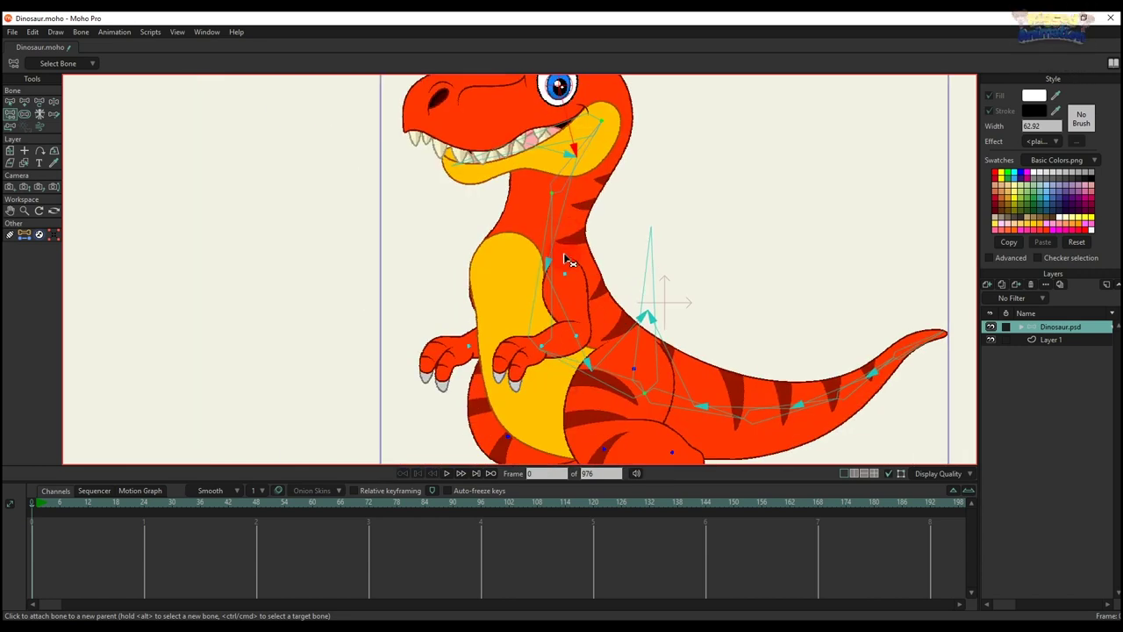
pyautogui.scroll(3, 553, 301)
pyautogui.press('b')
pyautogui.click(552, 305)
pyautogui.click(543, 303)
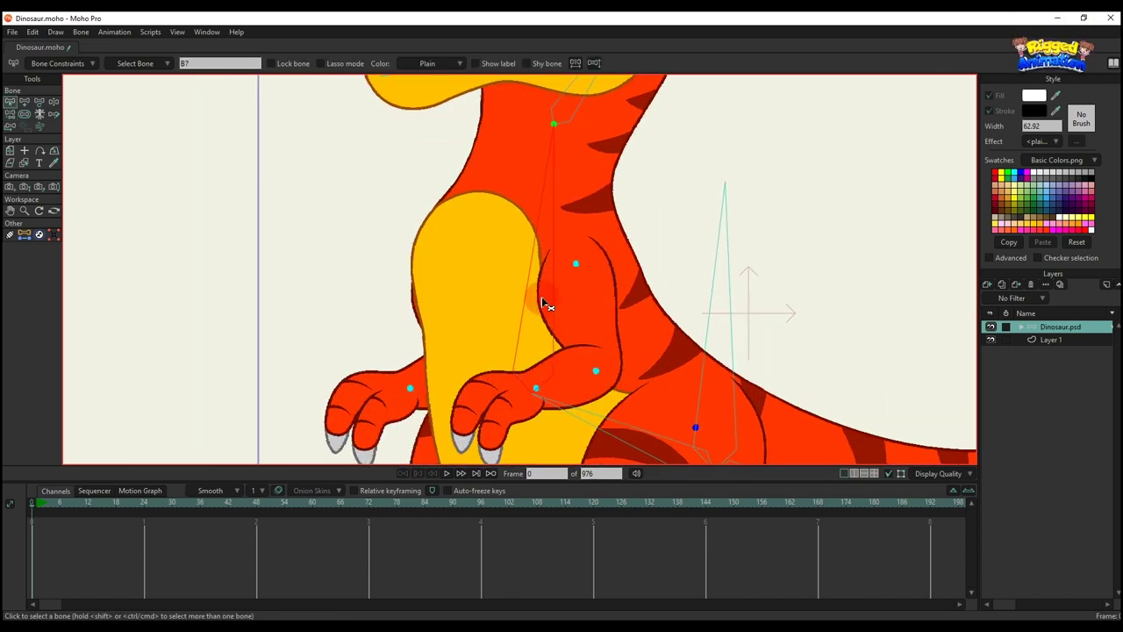
pyautogui.scroll(3, 564, 309)
pyautogui.press('a')
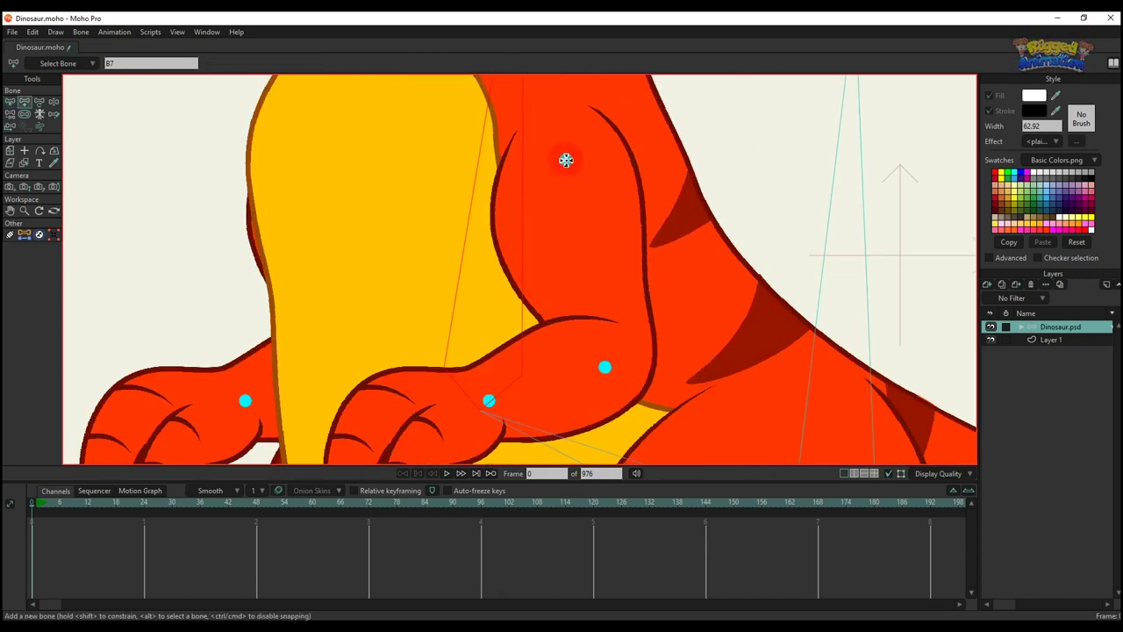
pyautogui.moveTo(567, 160); pyautogui.dragTo(605, 367)
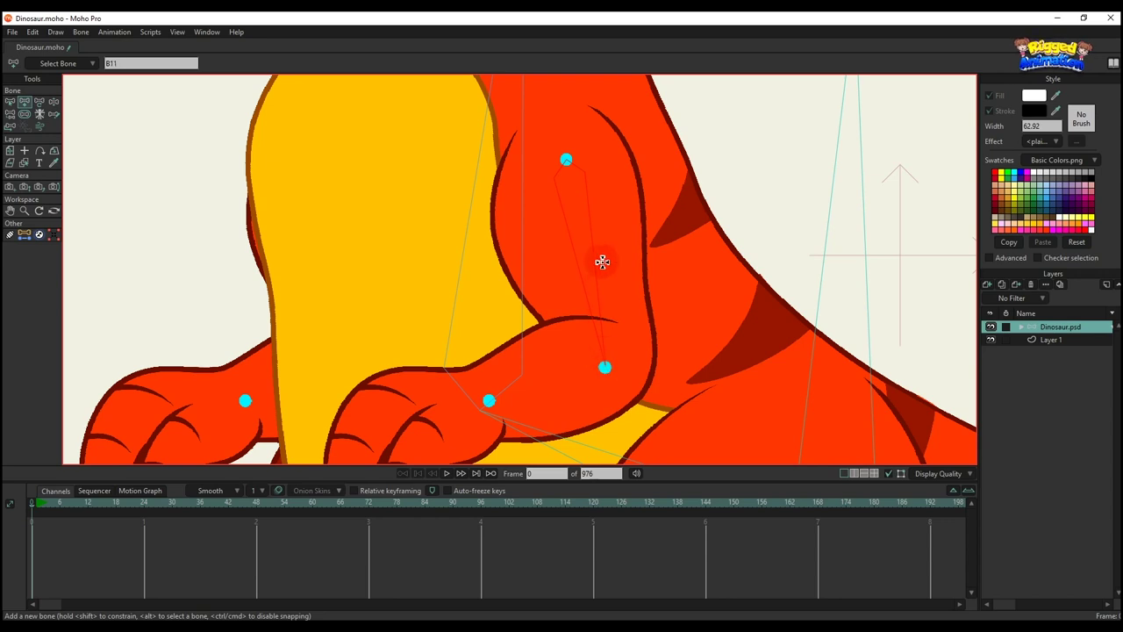
# Step: Fine-tune the upper arm bone's ends so they sit on the cyan shoulder and elbow points
pyautogui.scroll(3, 588, 131)
pyautogui.press('t')
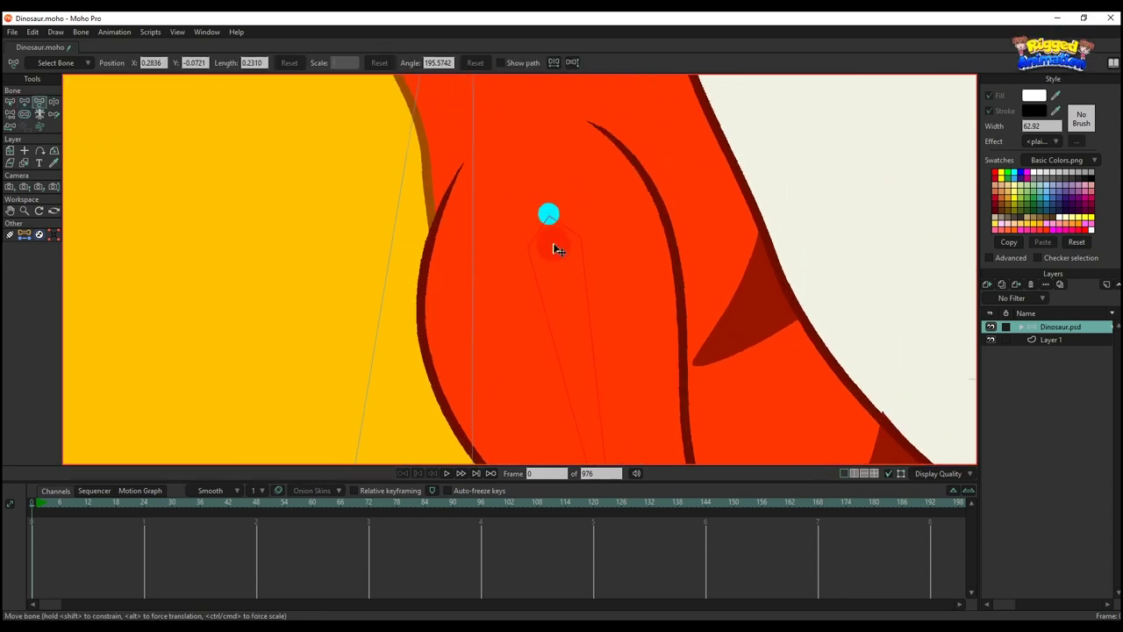
pyautogui.scroll(-3, 581, 288)
pyautogui.scroll(3, 590, 295)
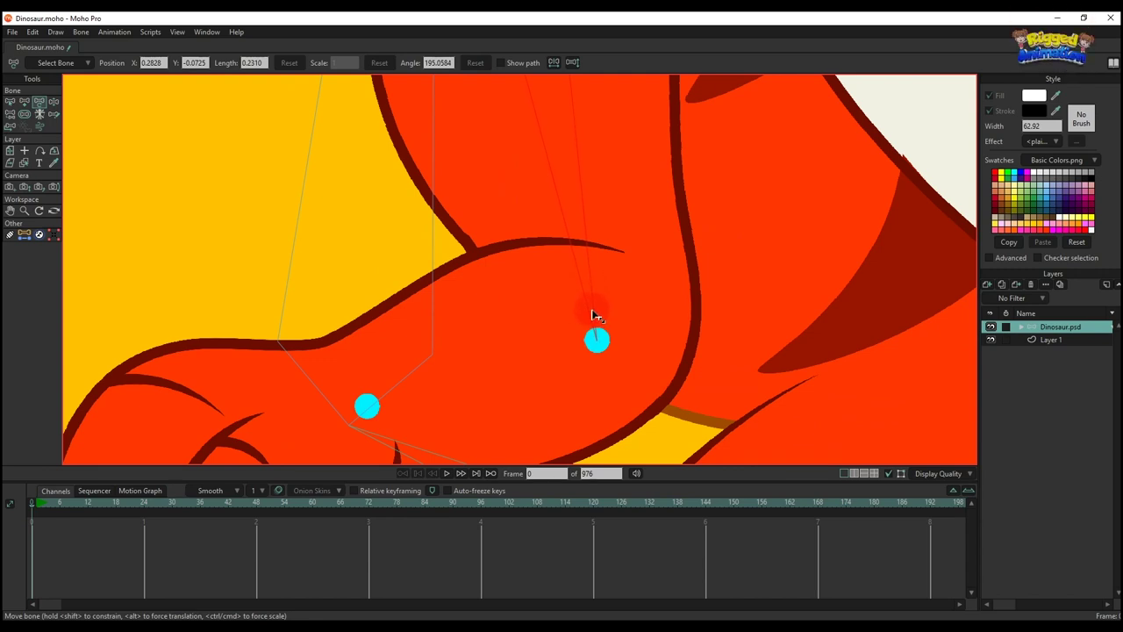
# Step: Add a forearm bone from the elbow to the cyan wrist point, and a hand bone from the wrist to the fingers
pyautogui.press('a')
pyautogui.moveTo(597, 339); pyautogui.dragTo(351, 312)
pyautogui.click(274, 349)
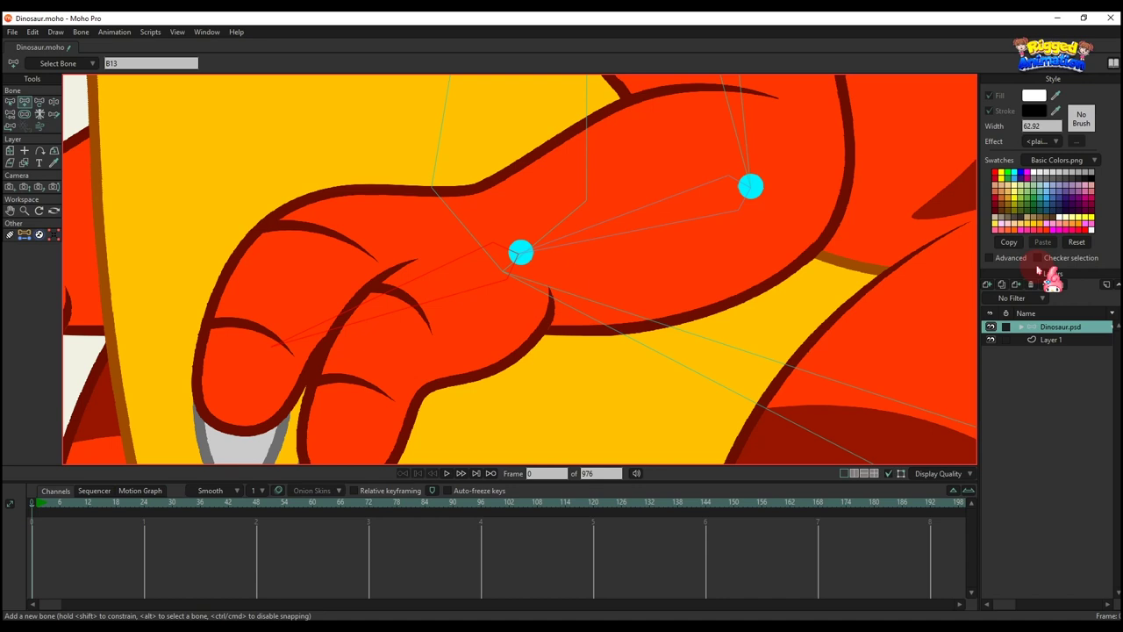
# Step: Align the joint between the forearm and hand bones with the centre of the cyan wrist point
pyautogui.press('t')
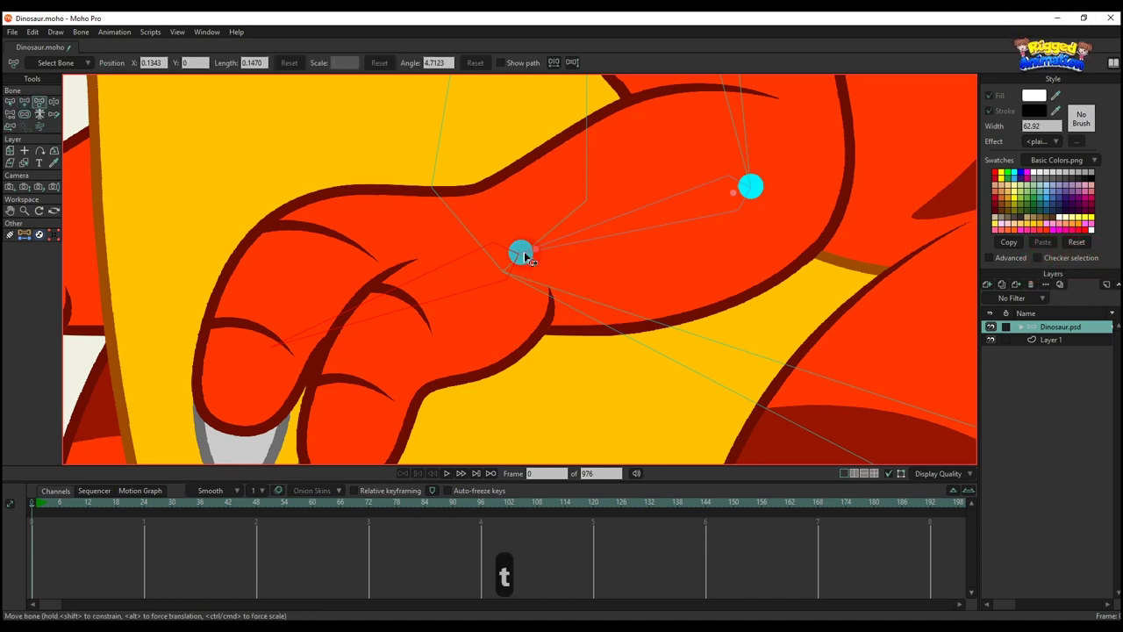
pyautogui.scroll(3, 522, 252)
pyautogui.scroll(1, 529, 243)
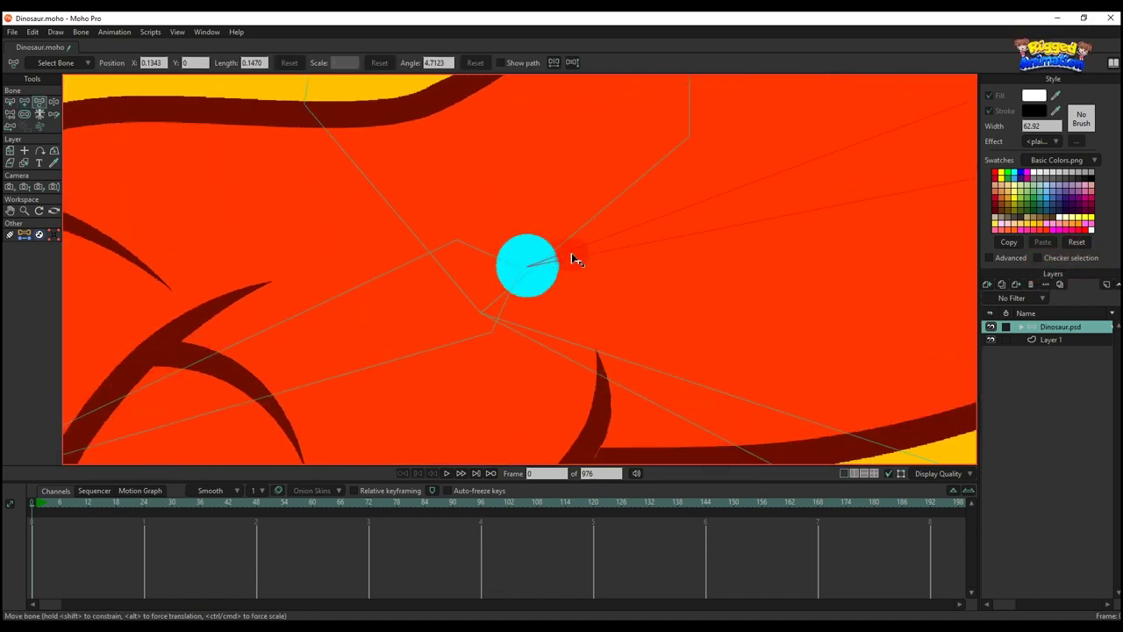
pyautogui.click(571, 256)
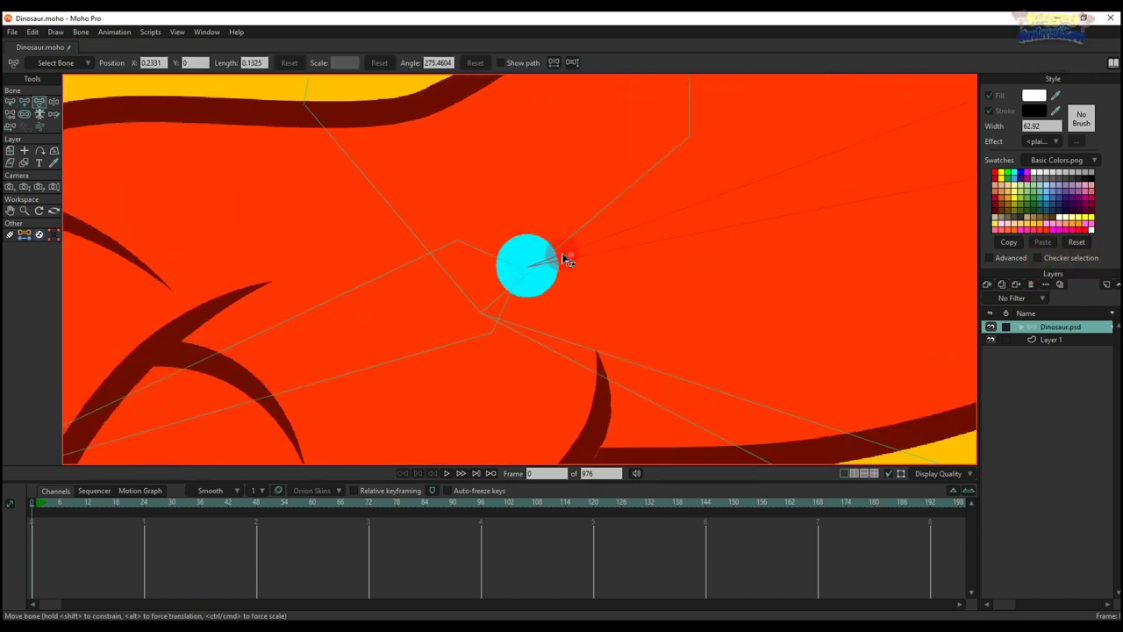
pyautogui.click(484, 288)
pyautogui.scroll(-3, 483, 288)
# Step: Select the lower body bone and add a thigh bone from the near leg's blue hip point to the blue point below it
pyautogui.scroll(-6, 457, 299)
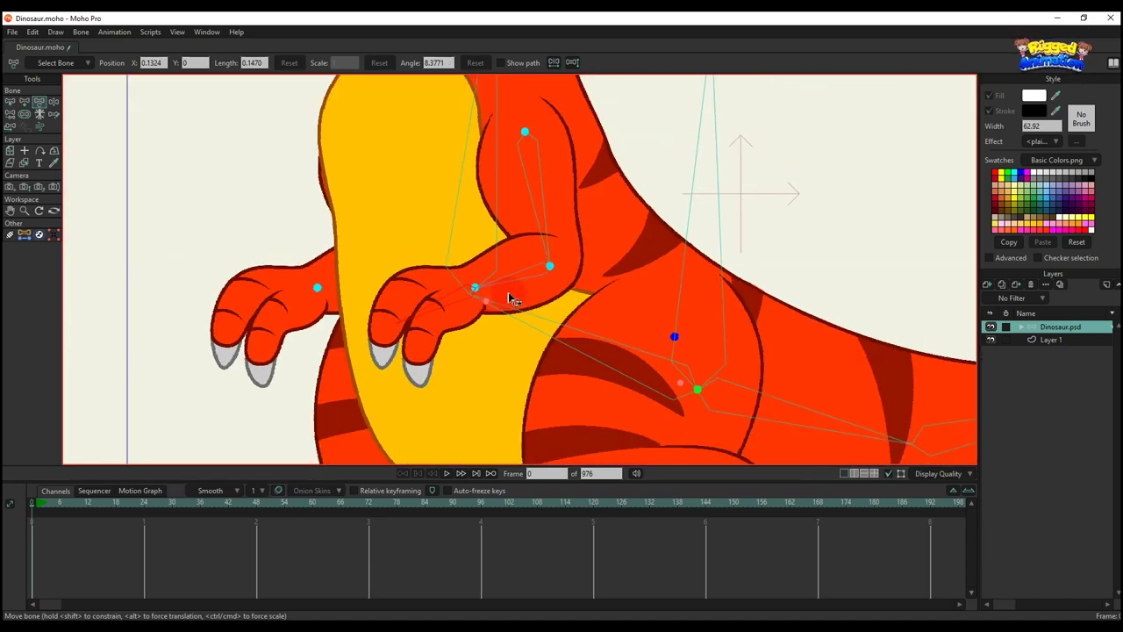
pyautogui.scroll(-2, 600, 288)
pyautogui.moveTo(598, 285); pyautogui.dragTo(578, 266)
pyautogui.press('b')
pyautogui.scroll(1, 642, 316)
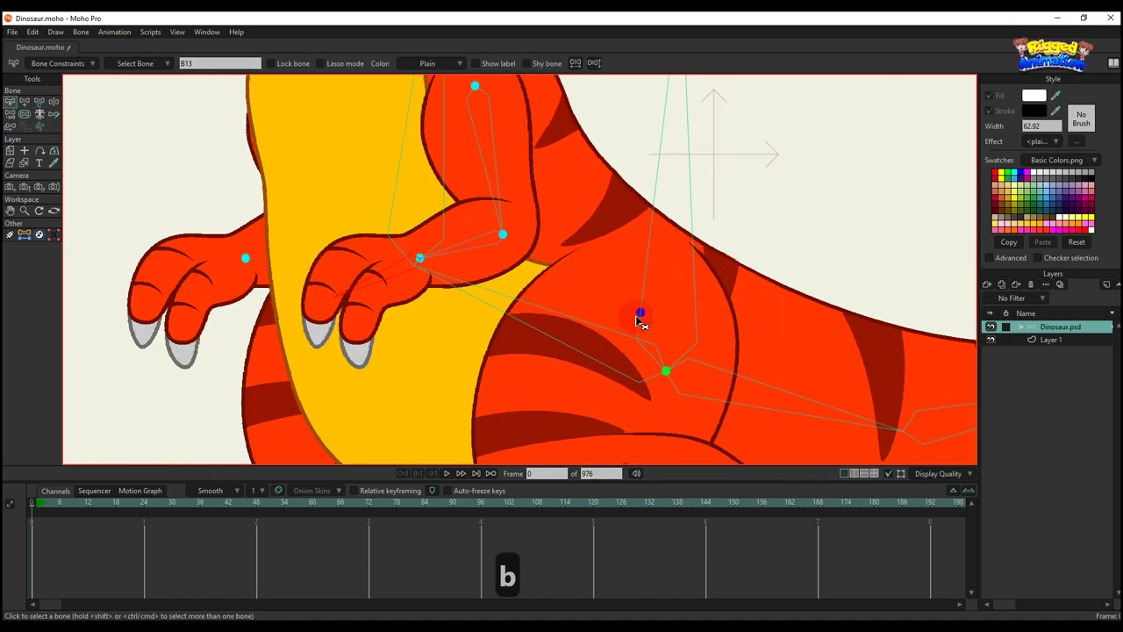
pyautogui.scroll(1, 624, 250)
pyautogui.press('a')
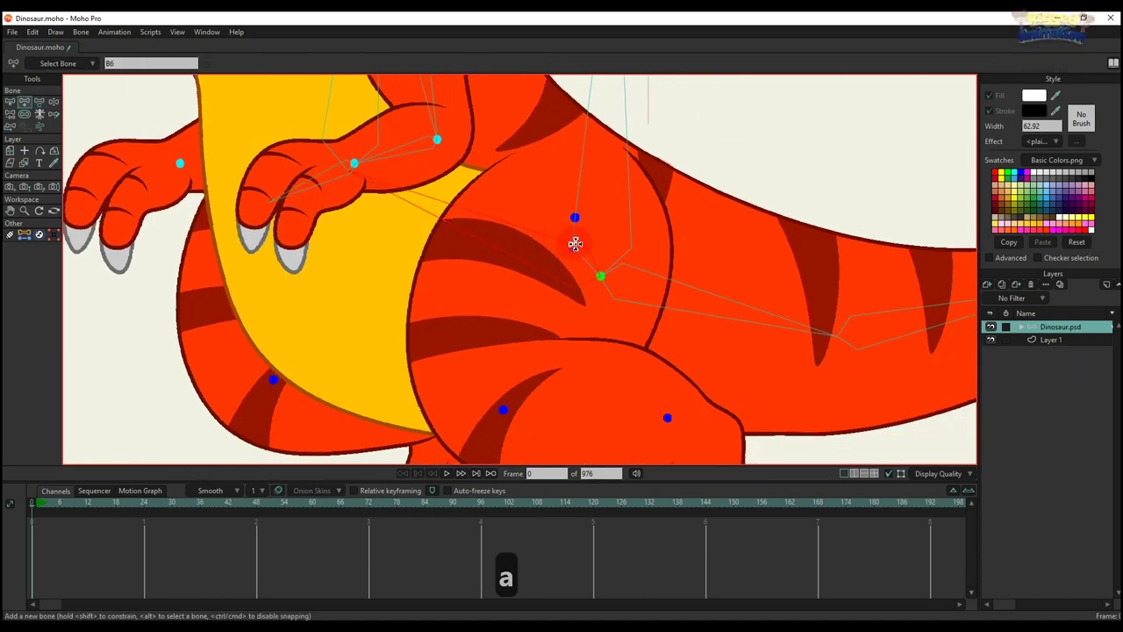
pyautogui.scroll(2, 606, 136)
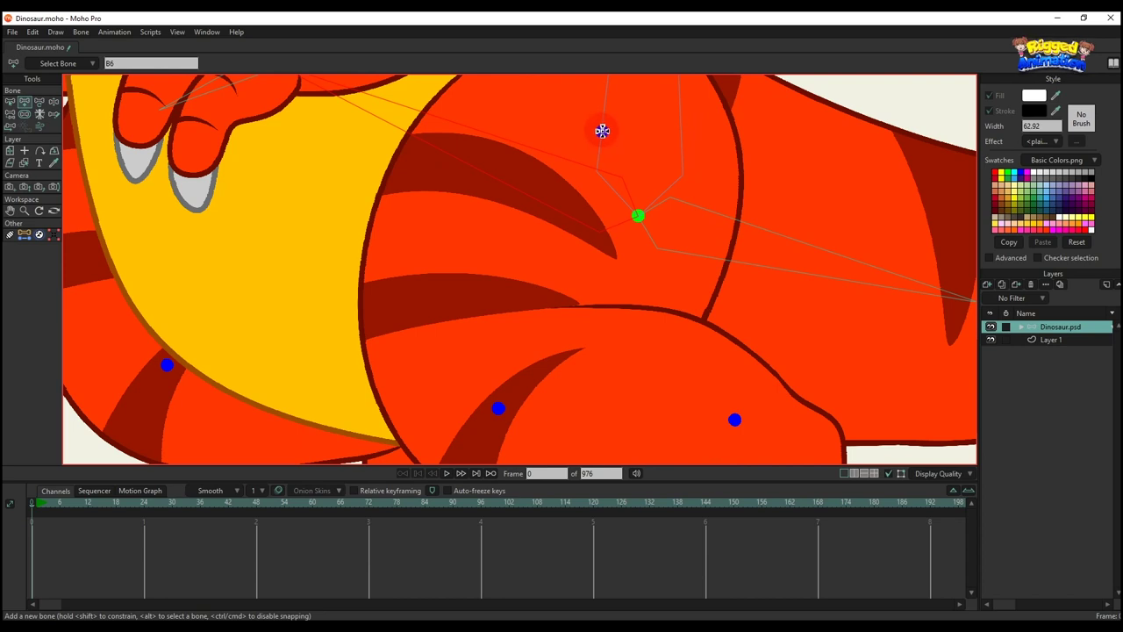
pyautogui.moveTo(602, 131); pyautogui.dragTo(533, 298)
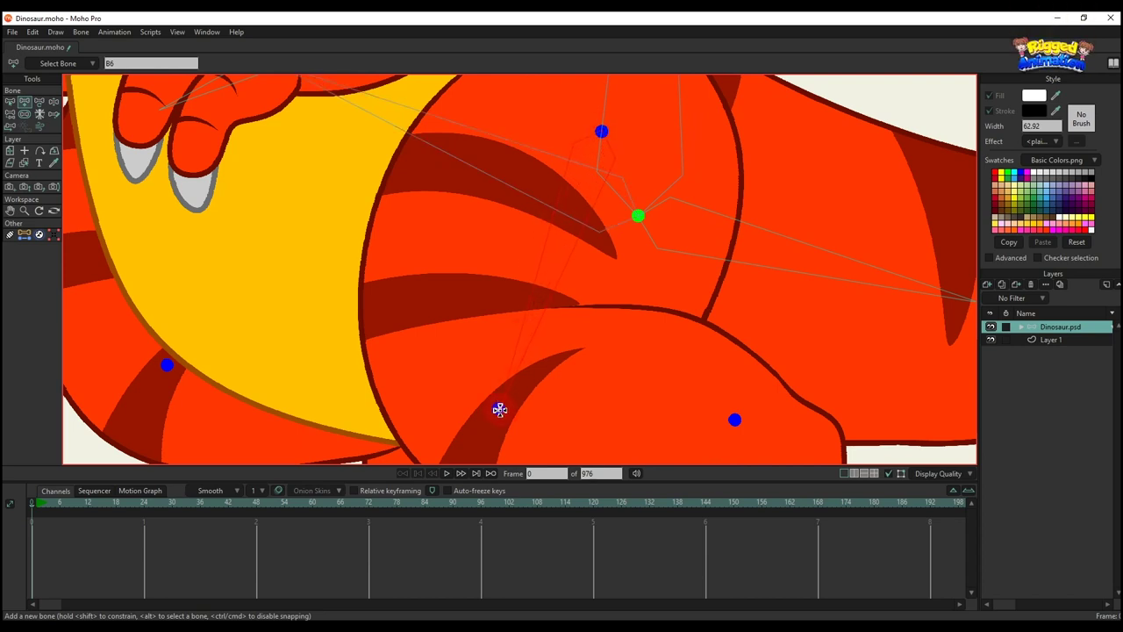
# Step: Continue the near leg's chain with bones to the rear blue point, down to the ankle and forward into the toes
pyautogui.moveTo(424, 248); pyautogui.dragTo(671, 71)
pyautogui.moveTo(669, 82); pyautogui.dragTo(670, 96)
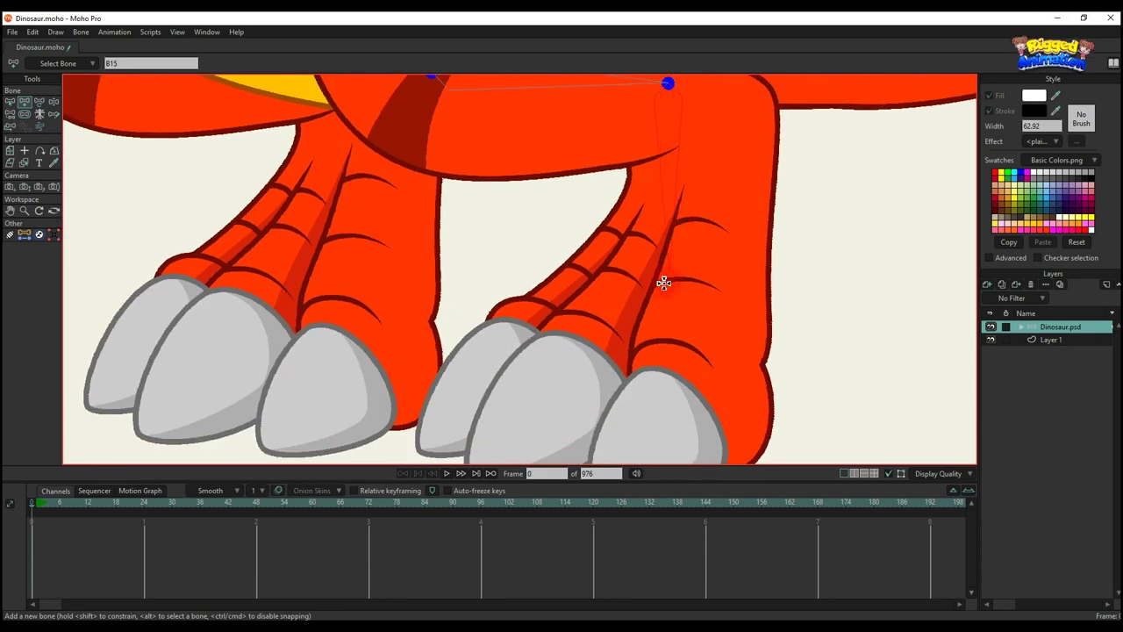
pyautogui.moveTo(652, 336); pyautogui.dragTo(510, 470)
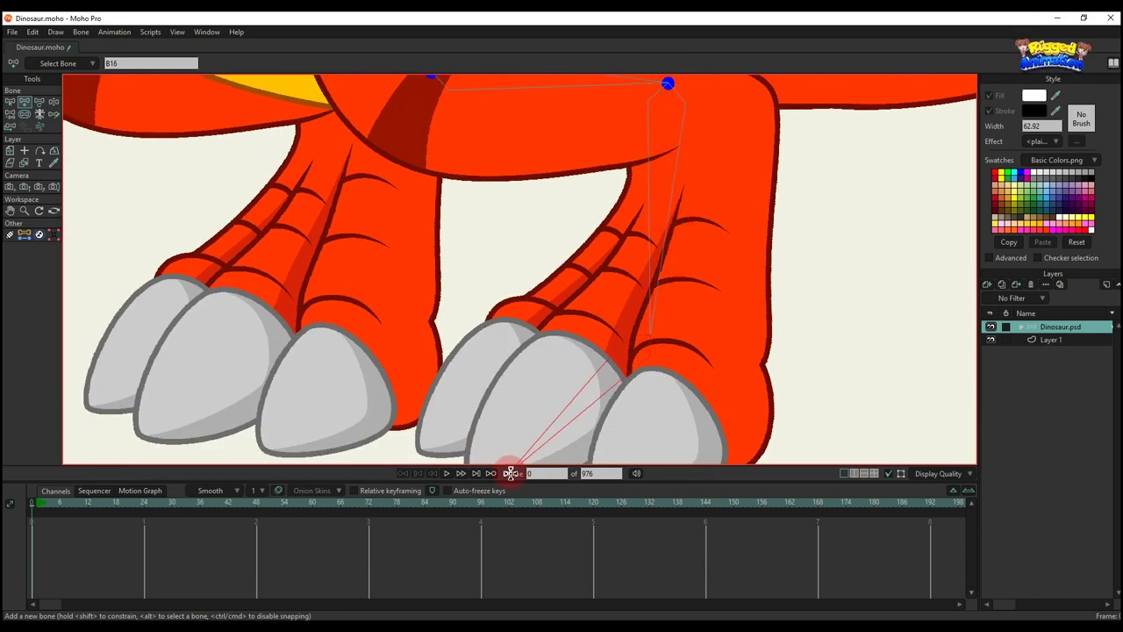
# Step: Select the lower body bone again and expand the Dinosaur.psd group to list its layers
pyautogui.scroll(-5, 518, 358)
pyautogui.moveTo(316, 101); pyautogui.dragTo(463, 268)
pyautogui.press('b')
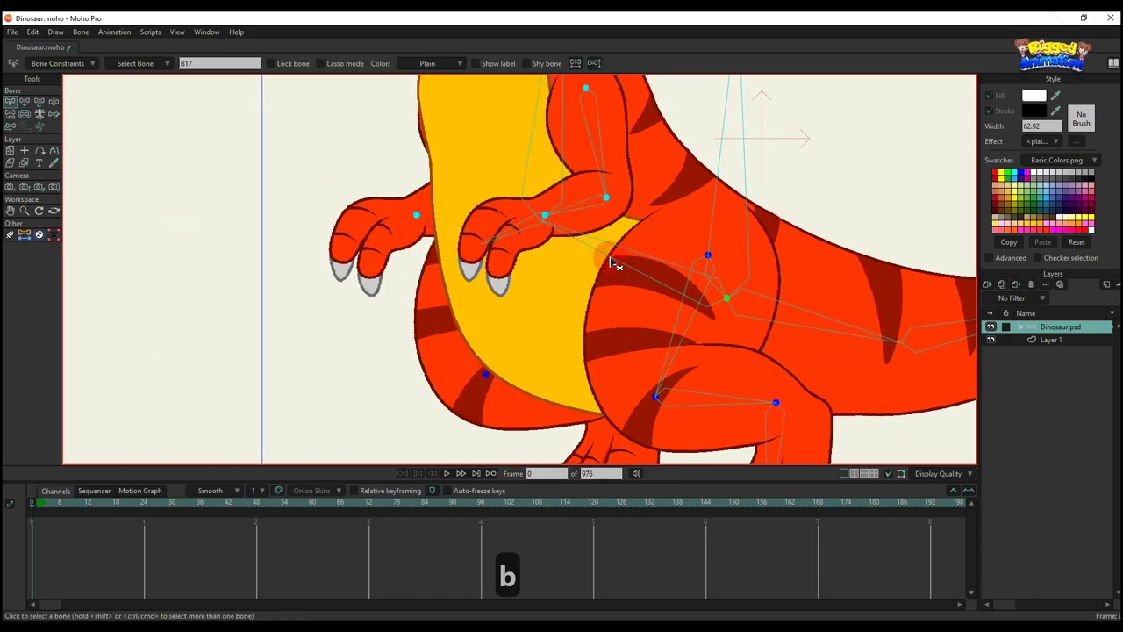
pyautogui.click(1022, 327)
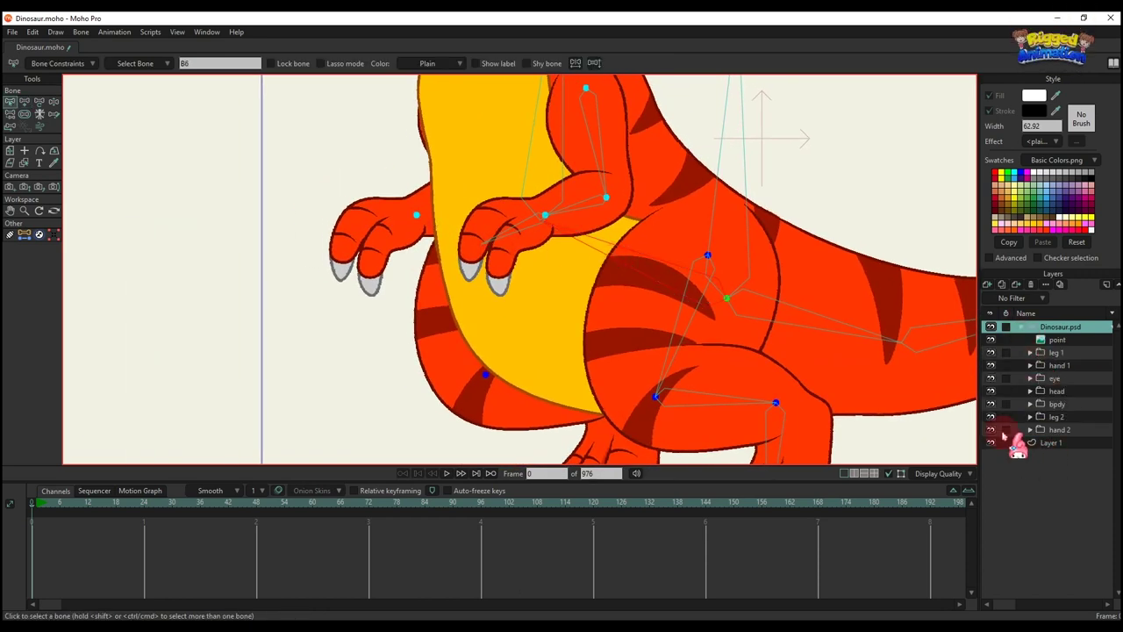
# Step: Hide the bpdy, leg 1 and hand 1 layer groups to expose the far leg's joint points
pyautogui.click(993, 404)
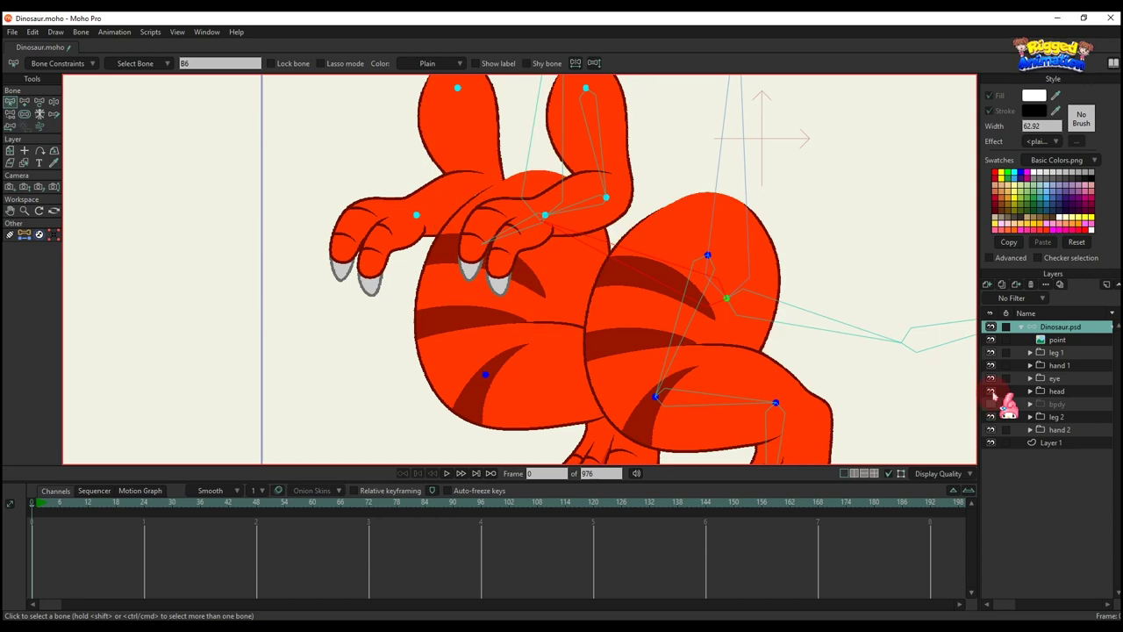
pyautogui.click(991, 352)
pyautogui.click(991, 365)
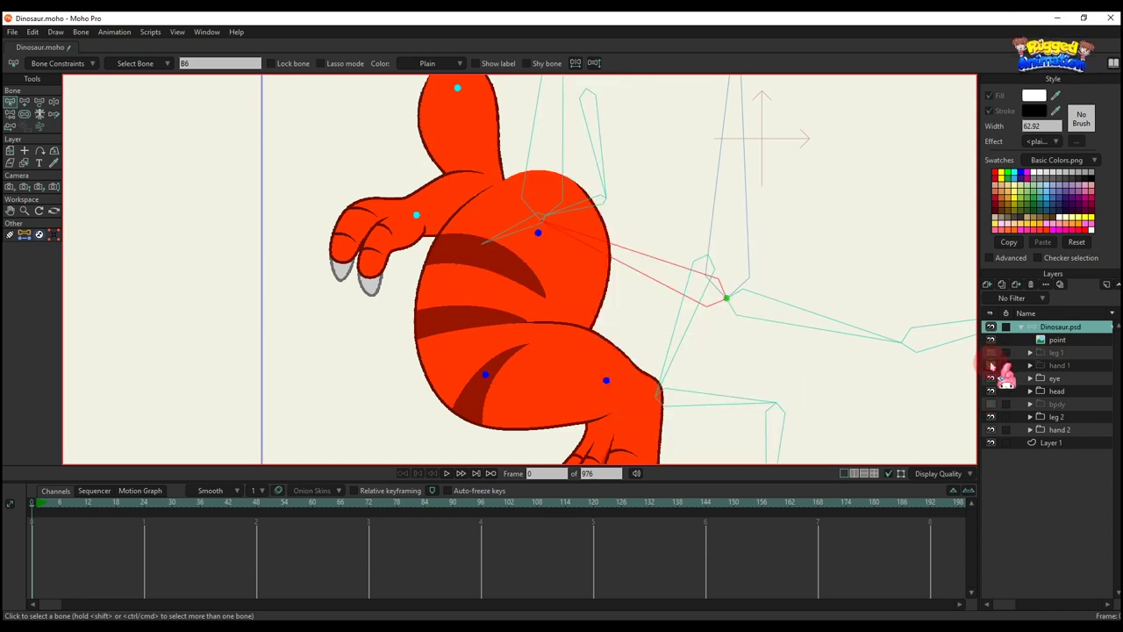
# Step: Add a thigh bone from the far leg's blue hip point to the blue point below it, parented to the lower body bone
pyautogui.scroll(5, 560, 279)
pyautogui.press('a')
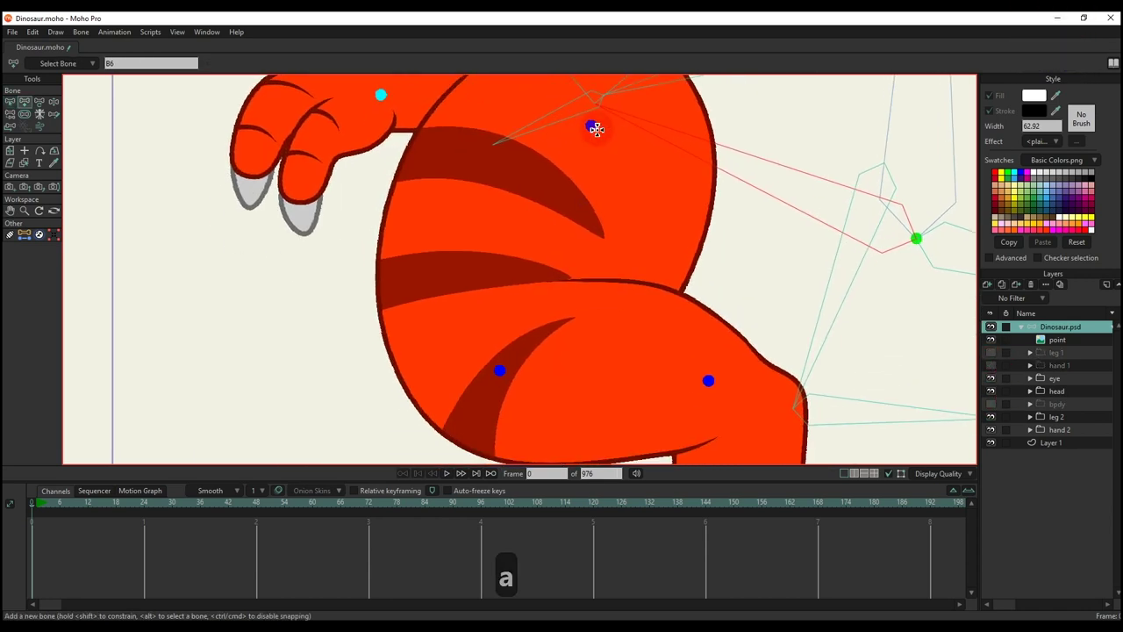
pyautogui.scroll(-3, 593, 125)
pyautogui.press('b')
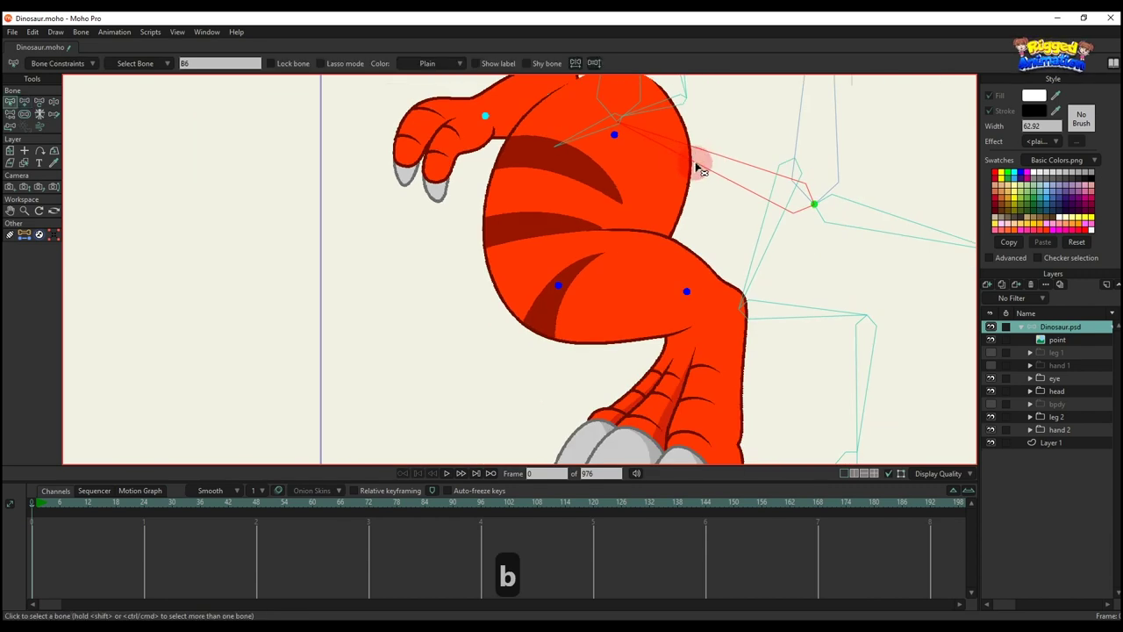
pyautogui.press('a')
pyautogui.scroll(2, 617, 141)
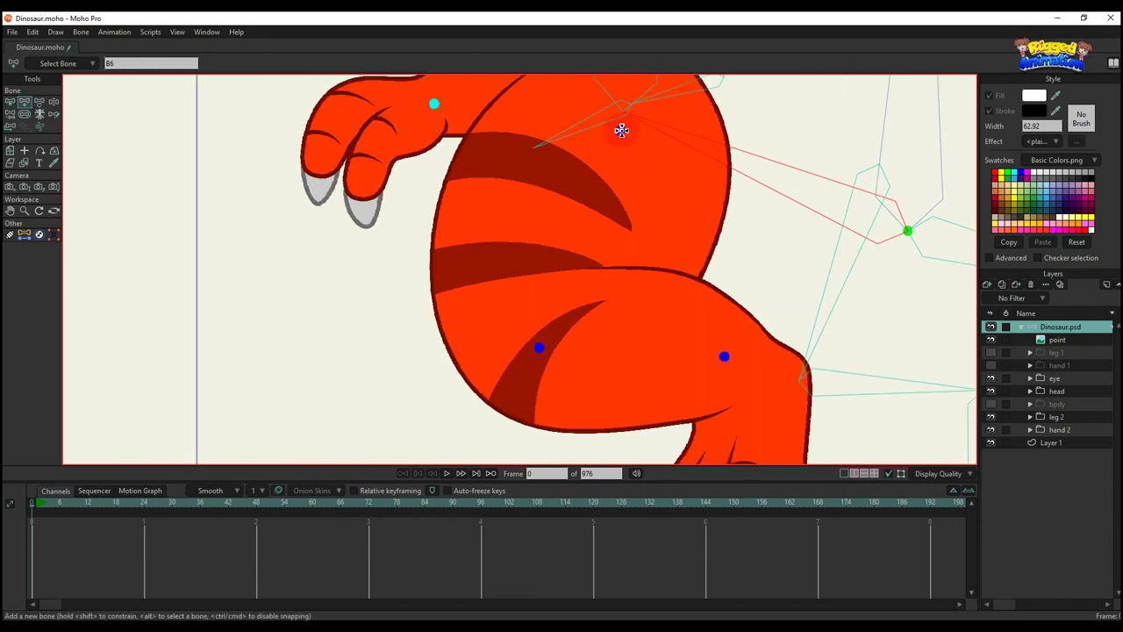
pyautogui.moveTo(621, 130); pyautogui.dragTo(547, 309)
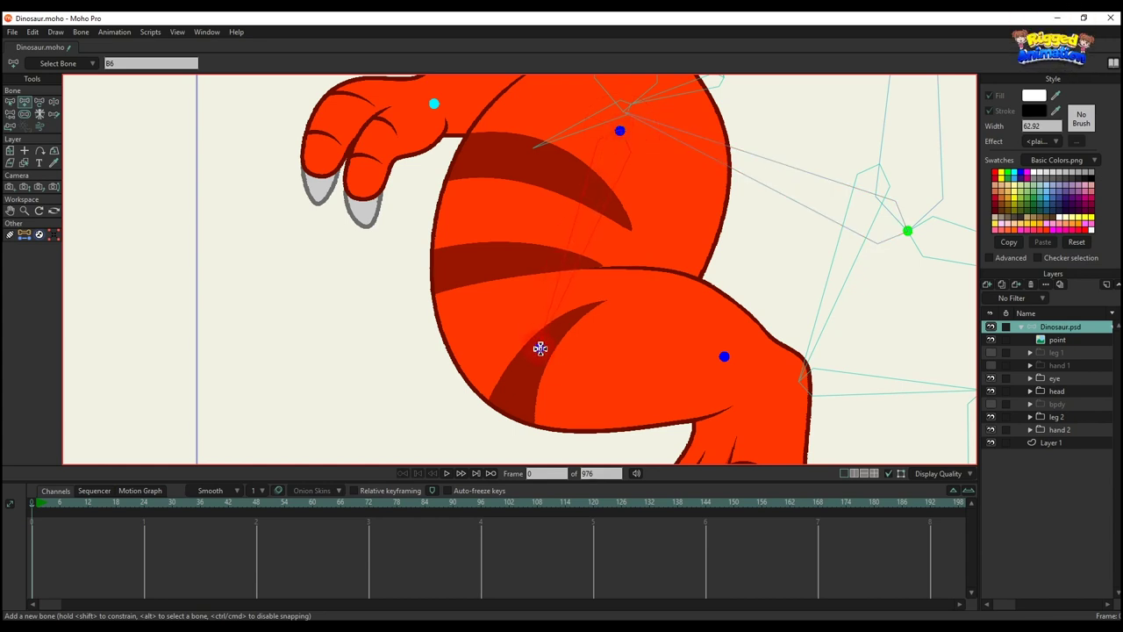
# Step: Continue the far leg's chain with bones to the rear blue point, down to the ankle and forward into the toes
pyautogui.moveTo(539, 347); pyautogui.dragTo(646, 369)
pyautogui.moveTo(633, 406); pyautogui.dragTo(517, 326)
pyautogui.scroll(-4, 614, 265)
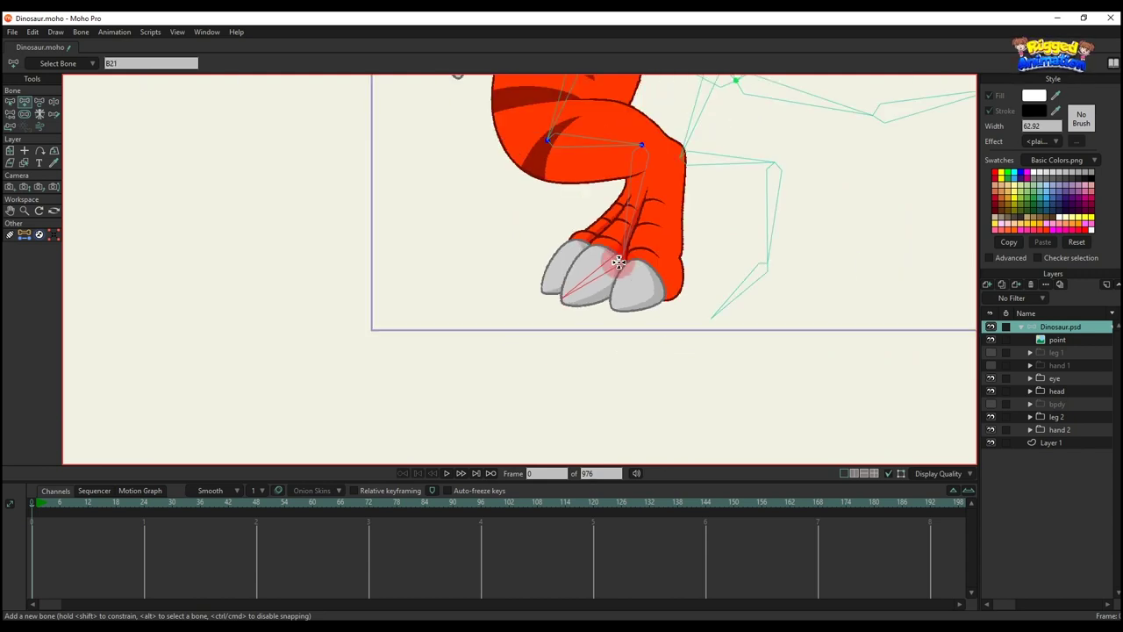
pyautogui.moveTo(627, 228); pyautogui.dragTo(566, 371)
pyautogui.scroll(-2, 581, 368)
pyautogui.moveTo(588, 318); pyautogui.dragTo(550, 384)
# Step: Hide the leg 2 layer group and show the bpdy group again
pyautogui.scroll(3, 517, 305)
pyautogui.press('b')
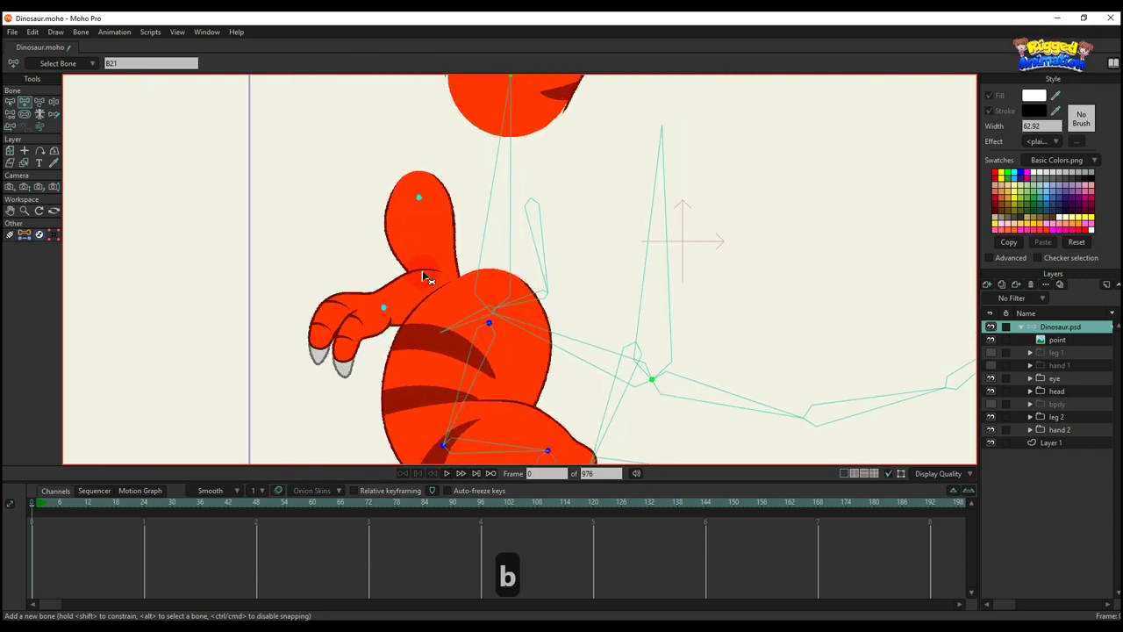
pyautogui.moveTo(424, 296); pyautogui.dragTo(481, 300)
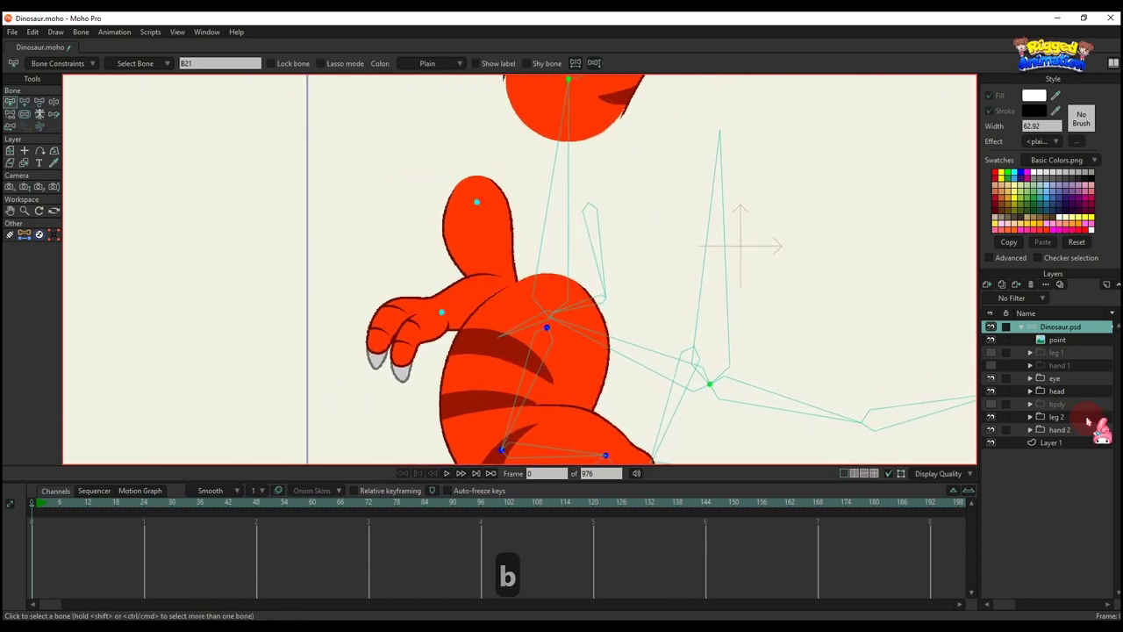
pyautogui.click(992, 416)
pyautogui.moveTo(557, 284); pyautogui.dragTo(606, 328)
pyautogui.scroll(-3, 611, 318)
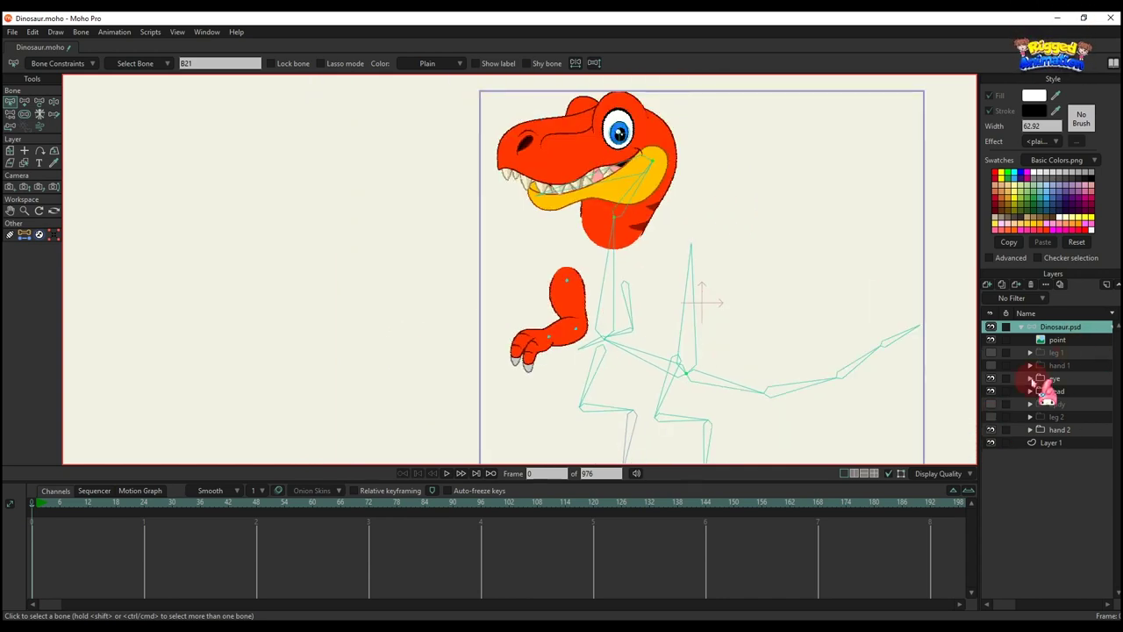
pyautogui.click(993, 404)
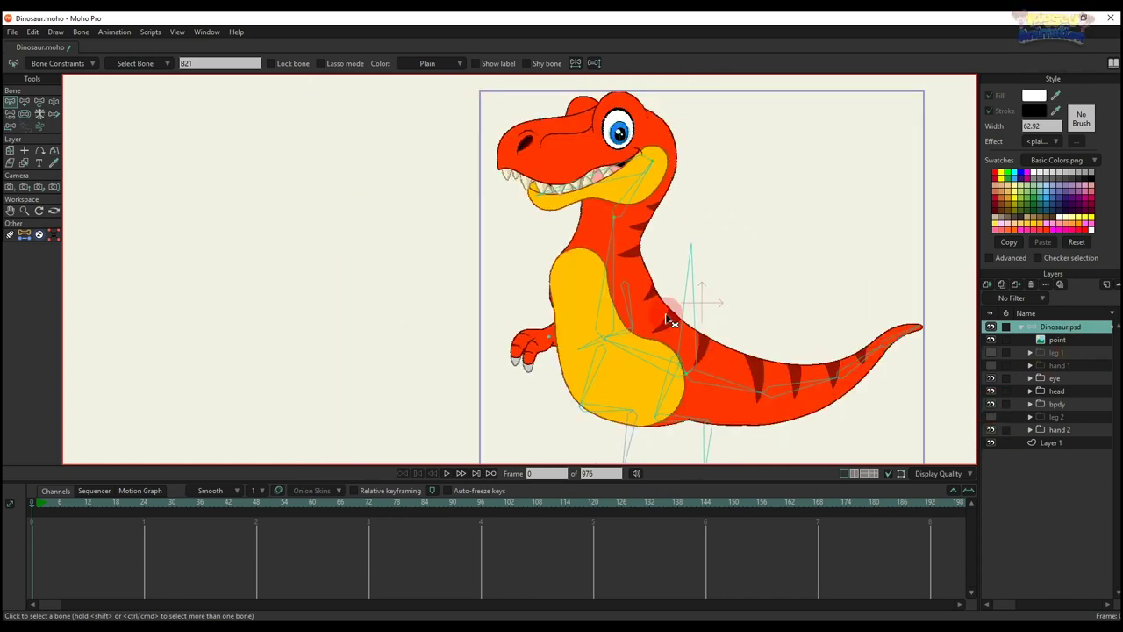
# Step: Select the upper body bone as the parent for the far arm and hide the bpdy group
pyautogui.press('b')
pyautogui.keyDown('alt'); pyautogui.rightClick(616, 267); pyautogui.keyUp('alt')
pyautogui.click(615, 267)
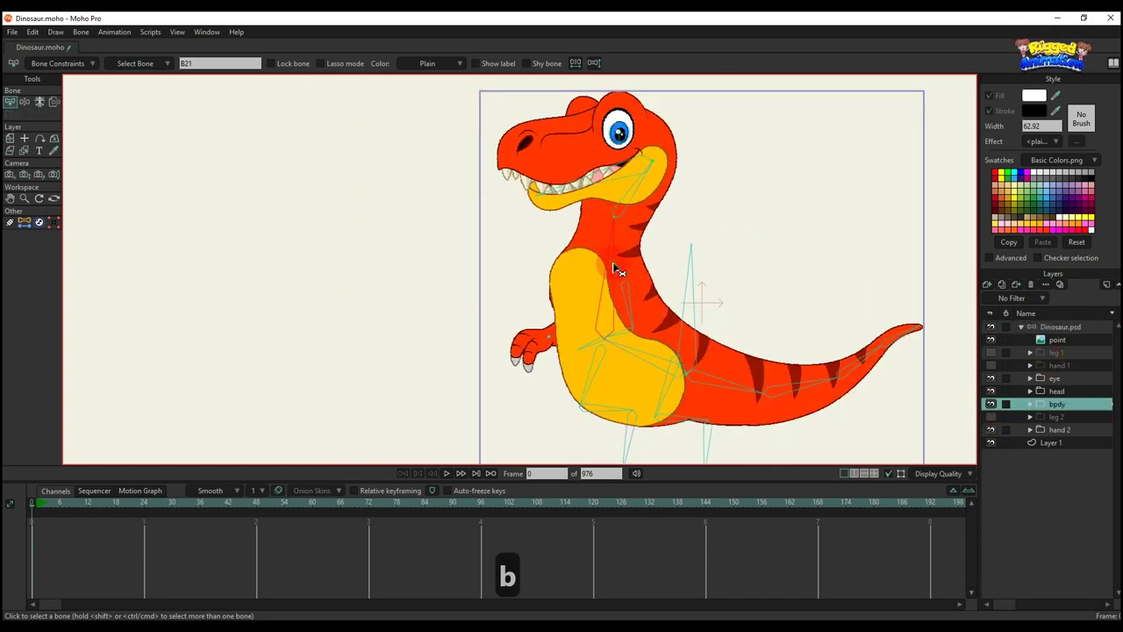
pyautogui.click(993, 408)
pyautogui.scroll(4, 702, 355)
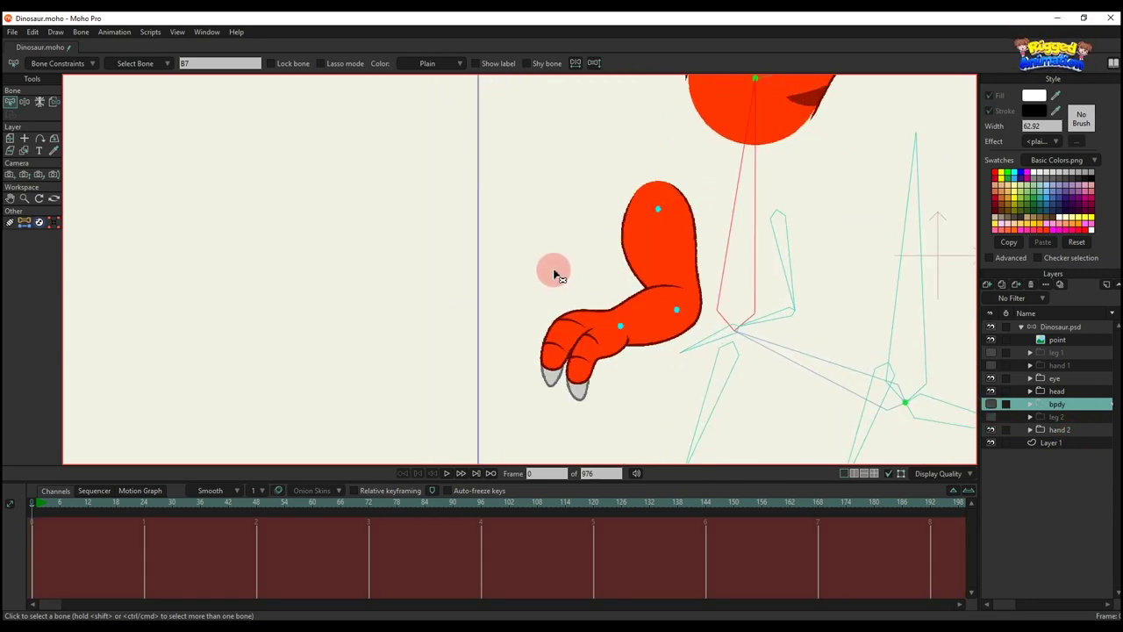
# Step: On the Dinosaur.psd bone layer, build the far arm's bone chain from the shoulder point through elbow and wrist into the hand
pyautogui.press('a')
pyautogui.click(1053, 327)
pyautogui.scroll(4, 620, 208)
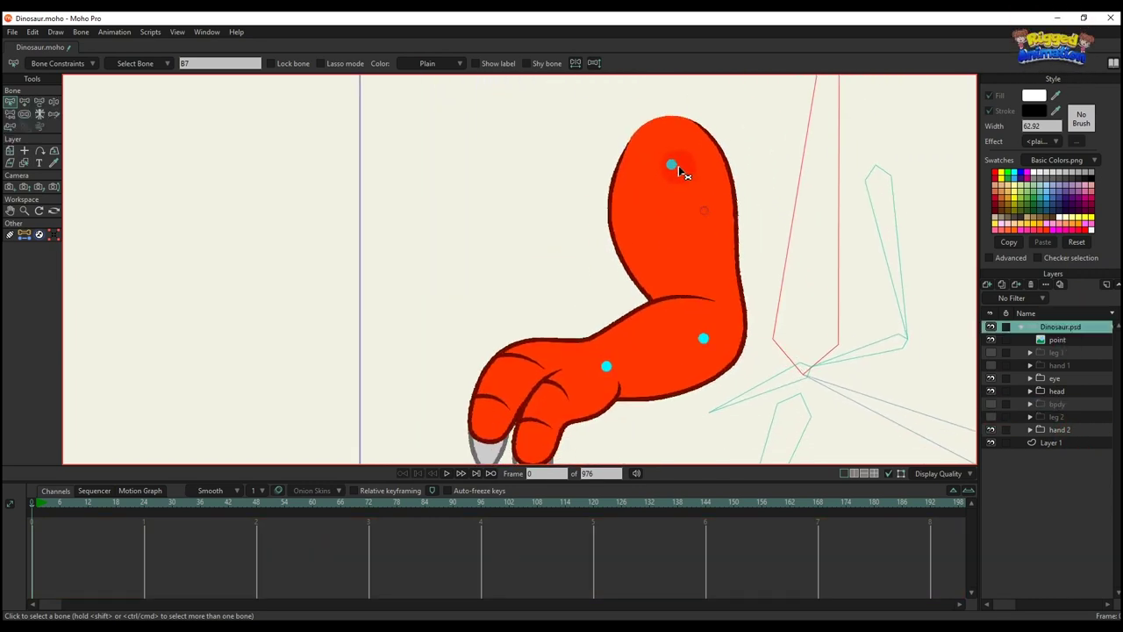
pyautogui.press('a')
pyautogui.moveTo(671, 164); pyautogui.dragTo(604, 363)
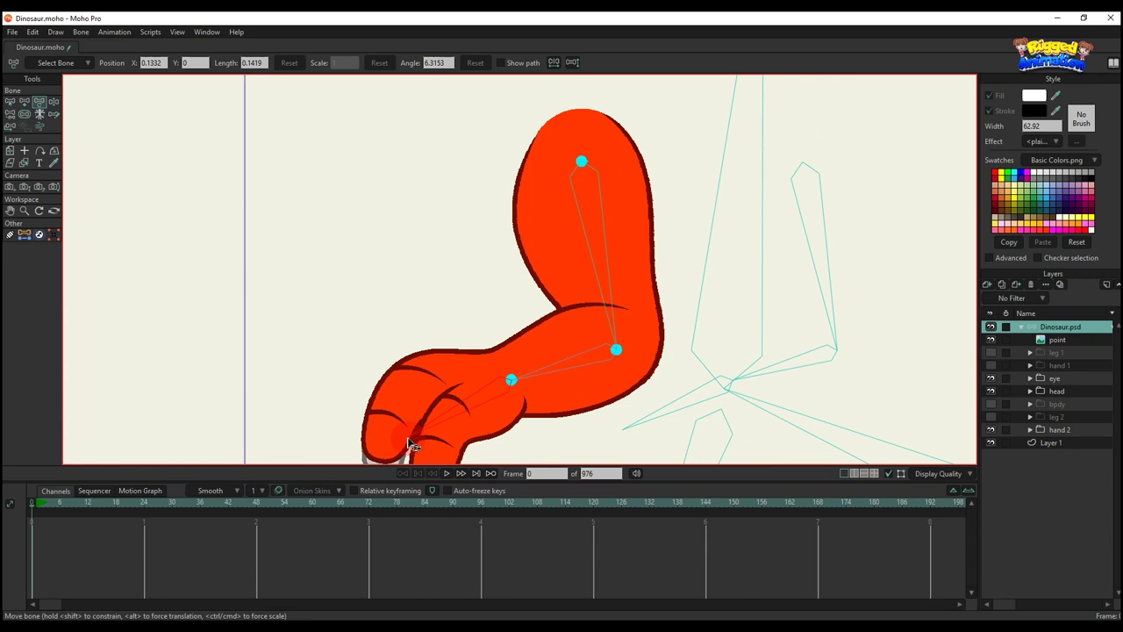
pyautogui.scroll(-3, 408, 443)
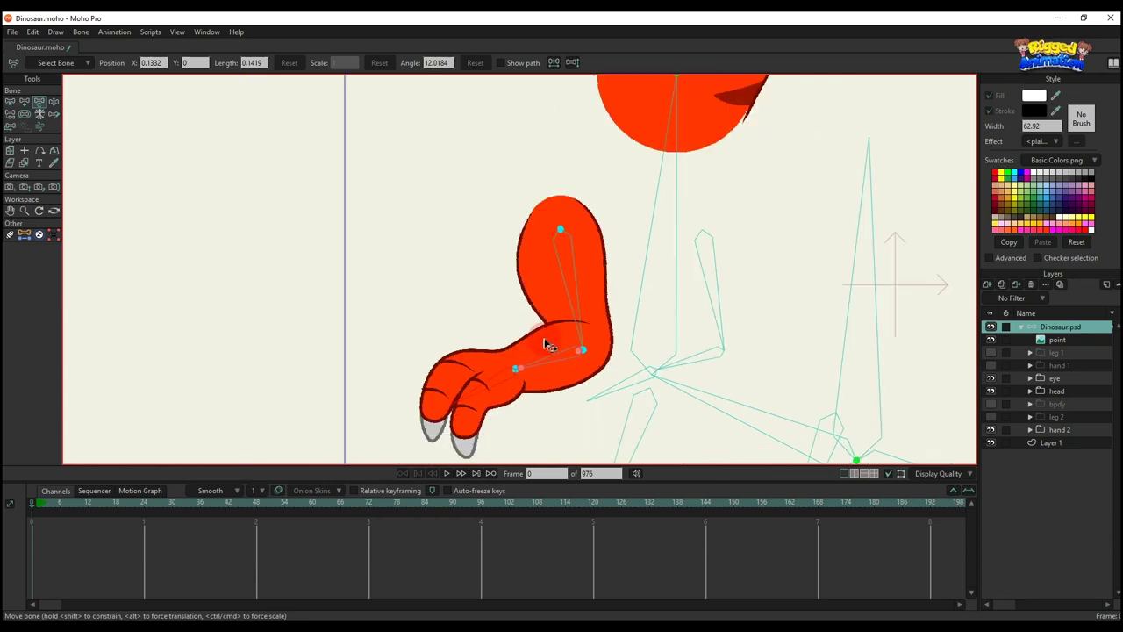
# Step: Show the leg 1, hand 1, bpdy and leg 2 layer groups again
pyautogui.click(990, 352)
pyautogui.click(990, 365)
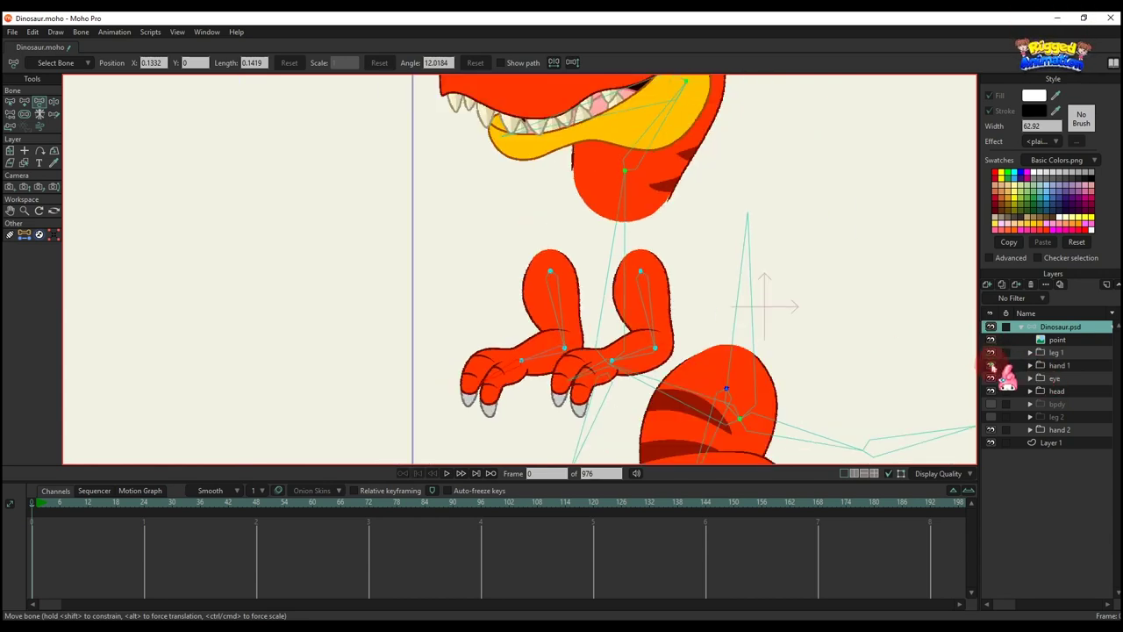
pyautogui.click(991, 404)
pyautogui.click(991, 417)
pyautogui.scroll(-3, 564, 350)
# Step: Try moving the arm bones at frame 6, clear the test pose and return to frame 0
pyautogui.click(60, 514)
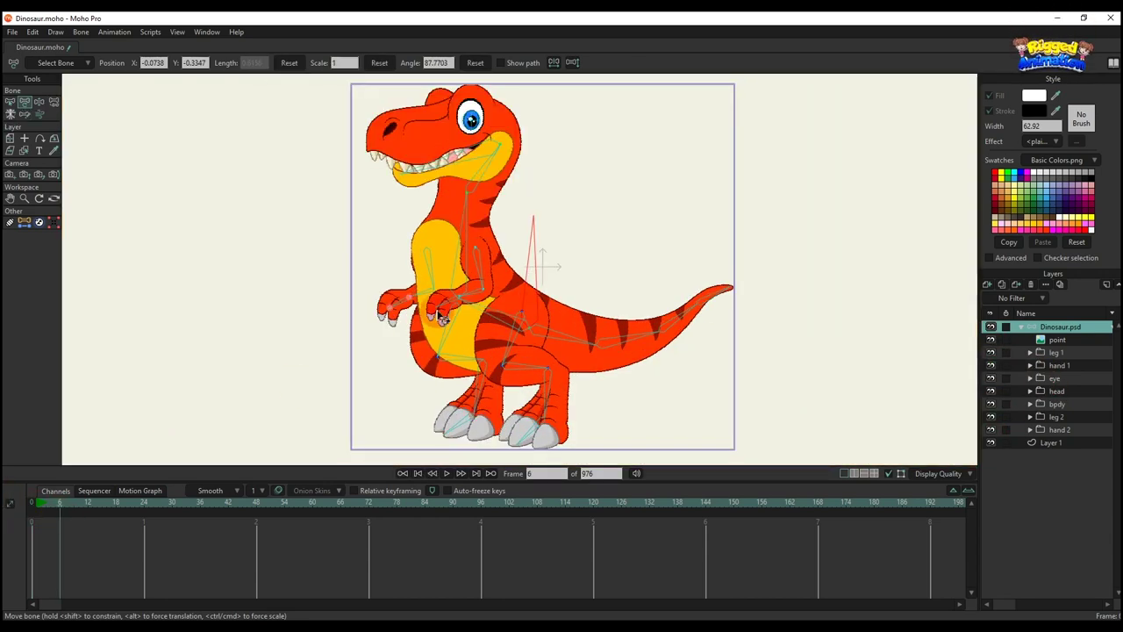
pyautogui.scroll(3, 474, 281)
pyautogui.moveTo(495, 253); pyautogui.dragTo(610, 198)
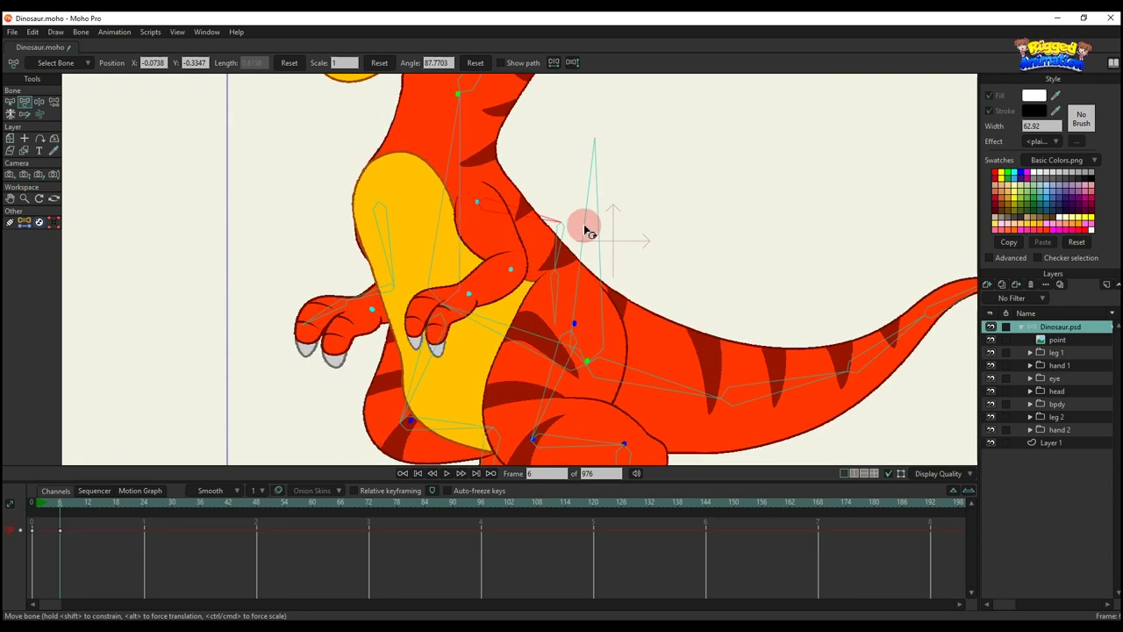
pyautogui.moveTo(296, 238); pyautogui.dragTo(325, 248)
pyautogui.press('BackSpace')
pyautogui.click(24, 503)
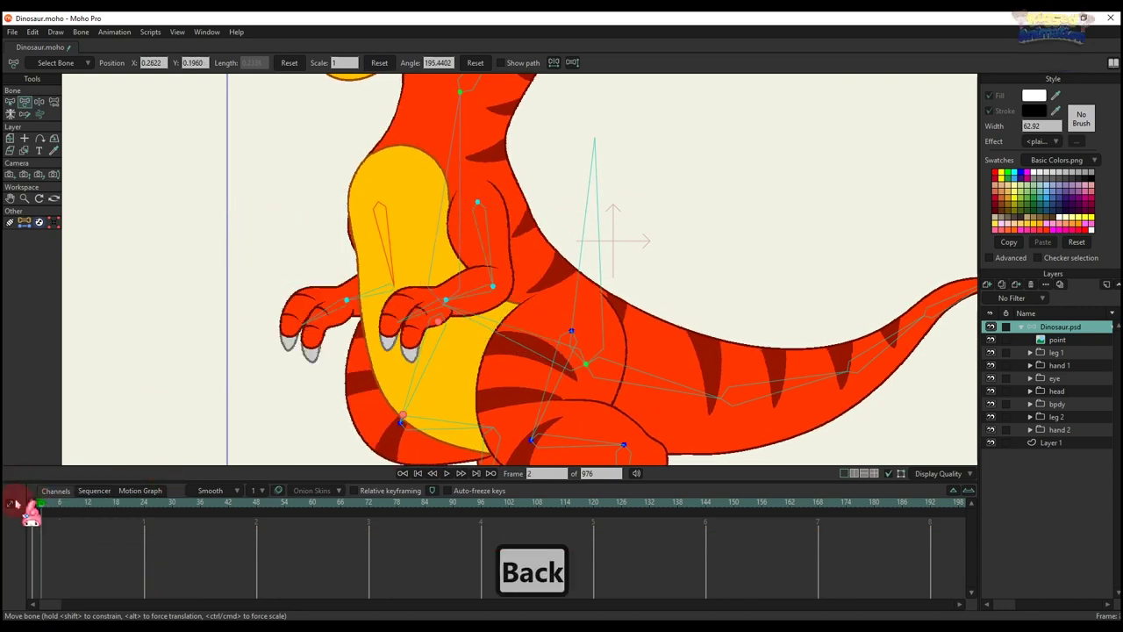
# Step: Hide the cyan joint point layers inside the hand 1 and hand 2 groups
pyautogui.scroll(3, 481, 215)
pyautogui.scroll(3, 477, 209)
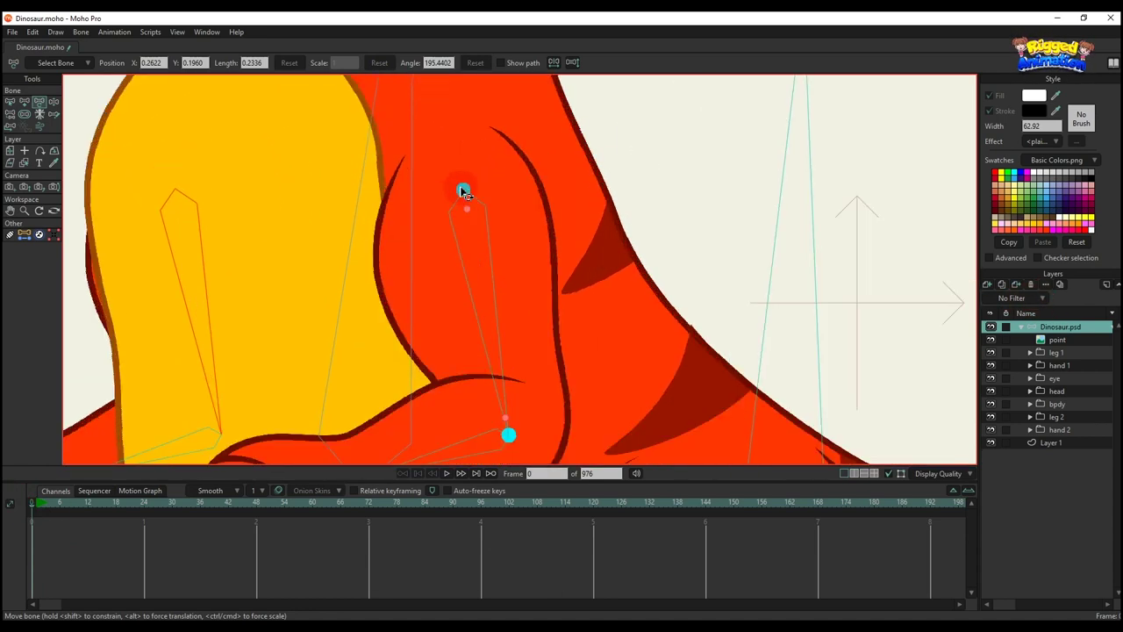
pyautogui.keyDown('alt'); pyautogui.rightClick(462, 190); pyautogui.keyUp('alt')
pyautogui.scroll(-2, 532, 211)
pyautogui.click(991, 379)
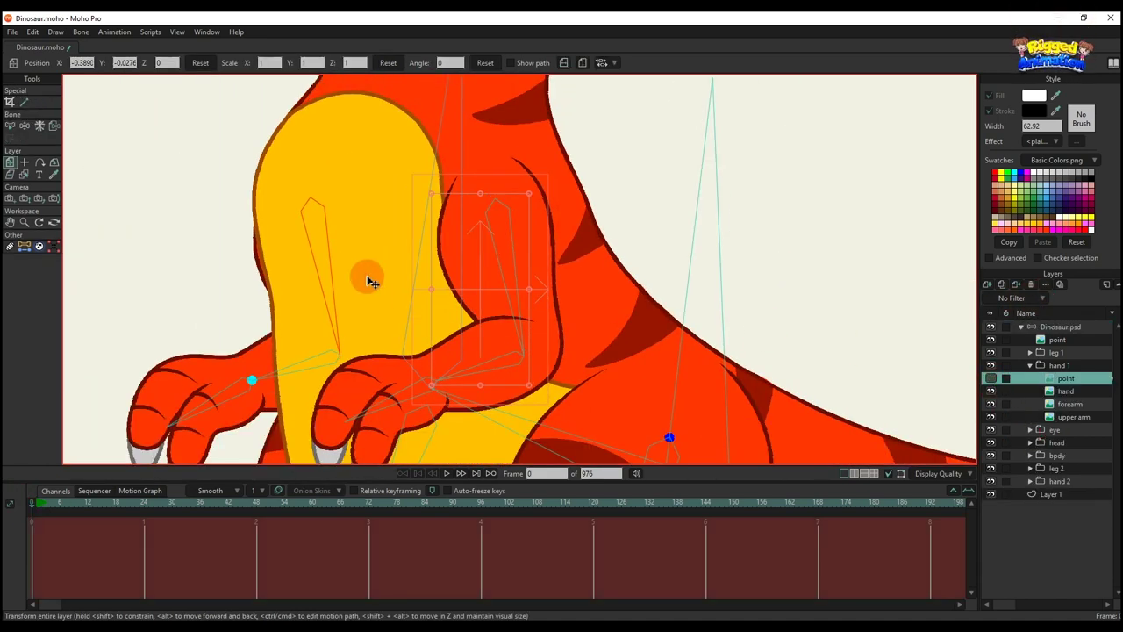
pyautogui.scroll(2, 351, 333)
pyautogui.keyDown('alt'); pyautogui.rightClick(160, 413); pyautogui.keyUp('alt')
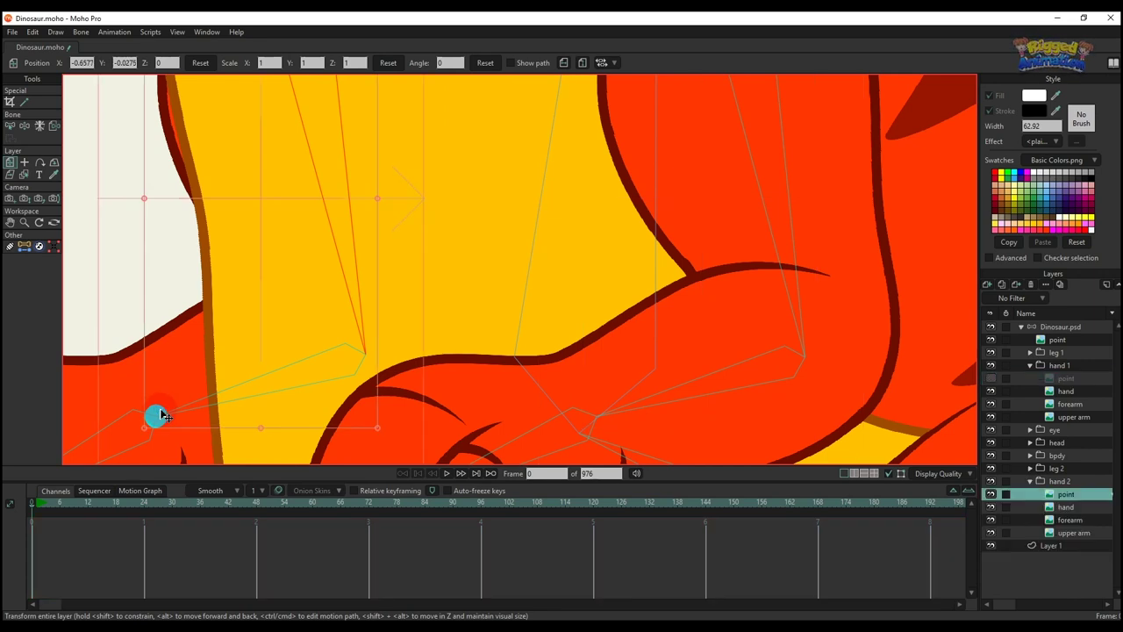
pyautogui.click(992, 495)
pyautogui.scroll(-5, 430, 316)
pyautogui.scroll(-2, 432, 320)
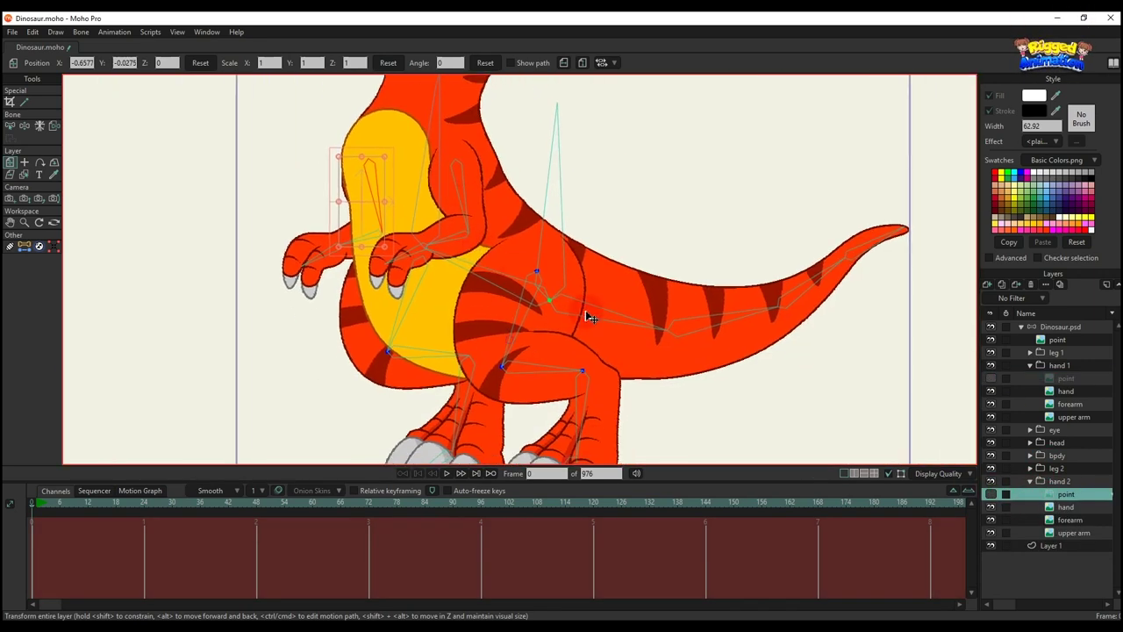
# Step: Hide the blue joint point layers inside the leg 1 and leg 2 groups
pyautogui.scroll(5, 585, 310)
pyautogui.keyDown('alt'); pyautogui.rightClick(428, 207); pyautogui.keyUp('alt')
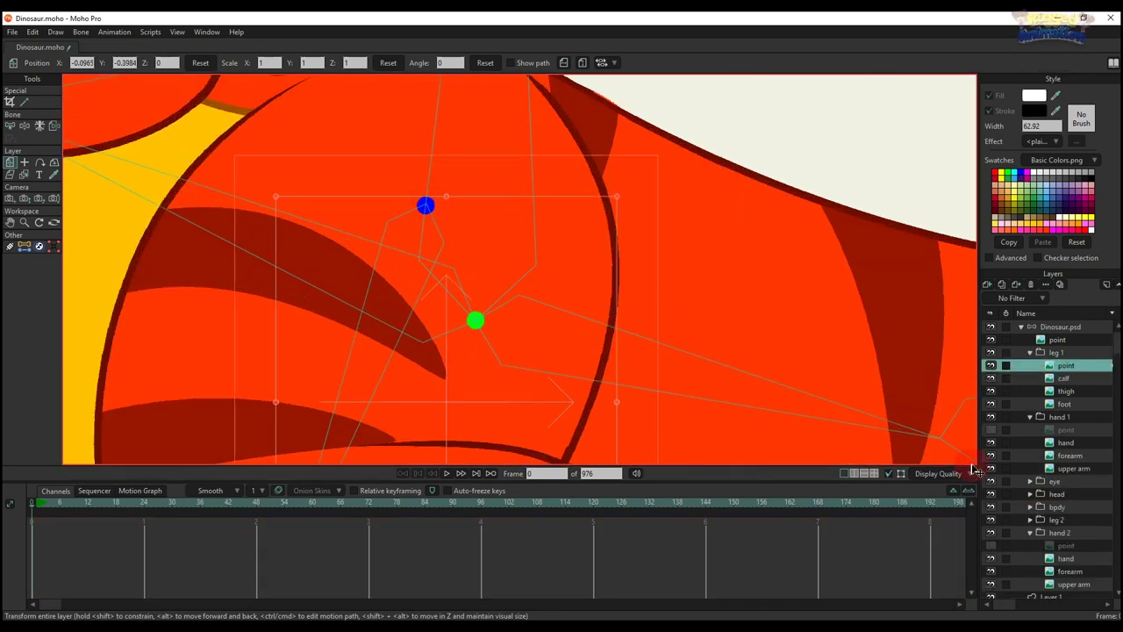
pyautogui.click(991, 366)
pyautogui.scroll(-4, 538, 239)
pyautogui.scroll(3, 358, 295)
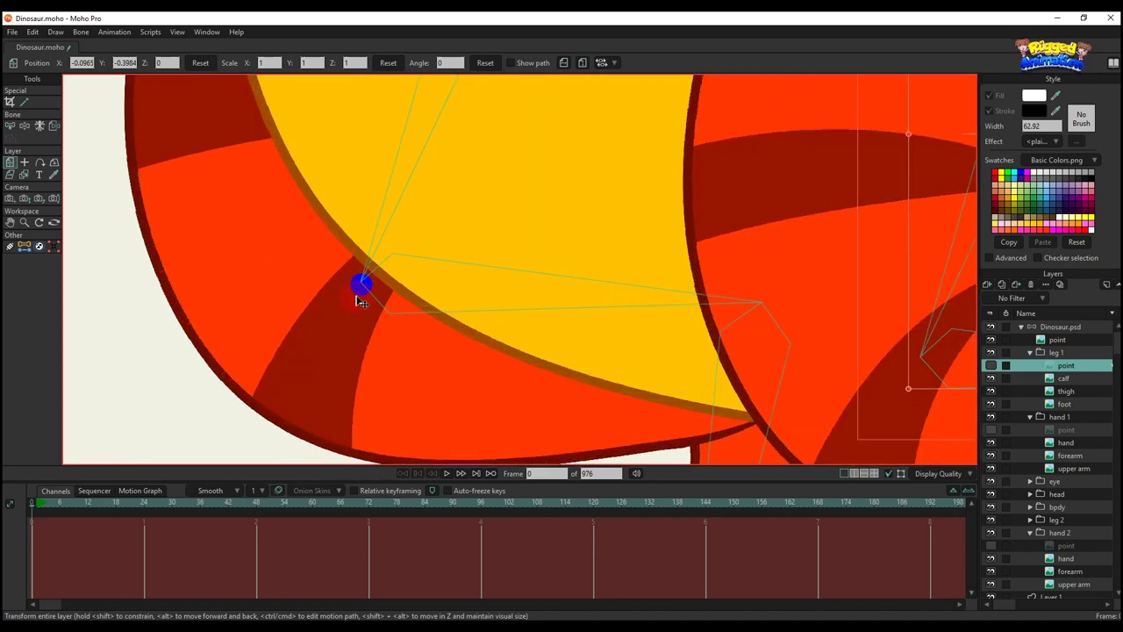
pyautogui.keyDown('ctrl'); pyautogui.keyDown('alt'); pyautogui.click(361, 284); pyautogui.keyUp('alt'); pyautogui.keyUp('ctrl')
pyautogui.click(992, 533)
pyautogui.scroll(-2, 552, 225)
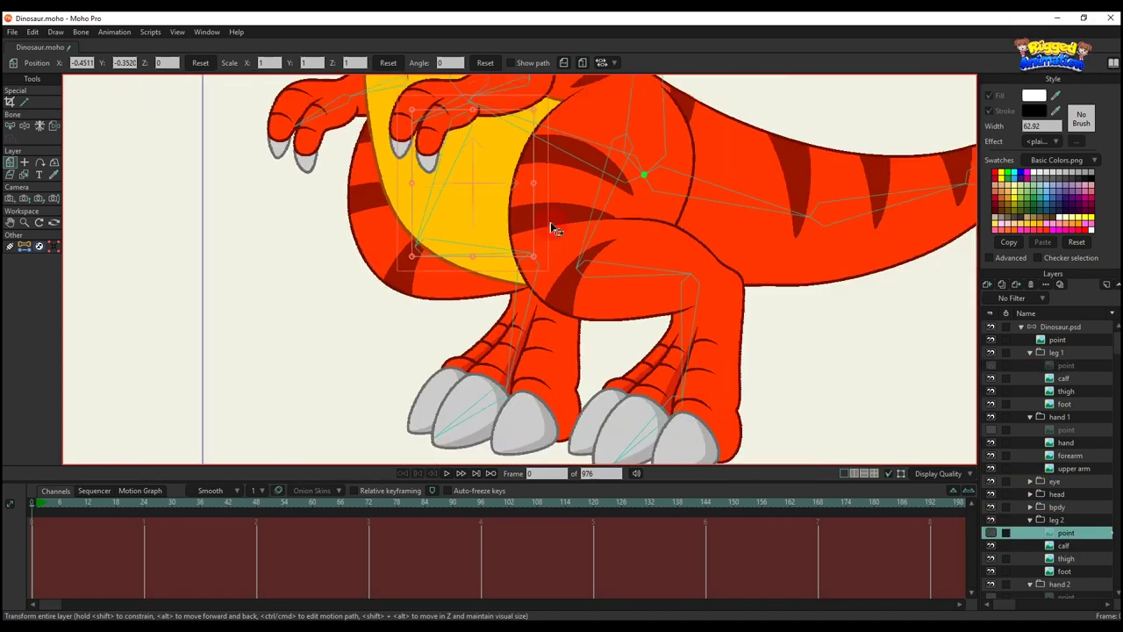
# Step: Hide the body's green joint point layer at the top level of the Dinosaur.psd group
pyautogui.scroll(4, 554, 237)
pyautogui.keyDown('ctrl'); pyautogui.keyDown('alt'); pyautogui.click(539, 268); pyautogui.keyUp('alt'); pyautogui.keyUp('ctrl')
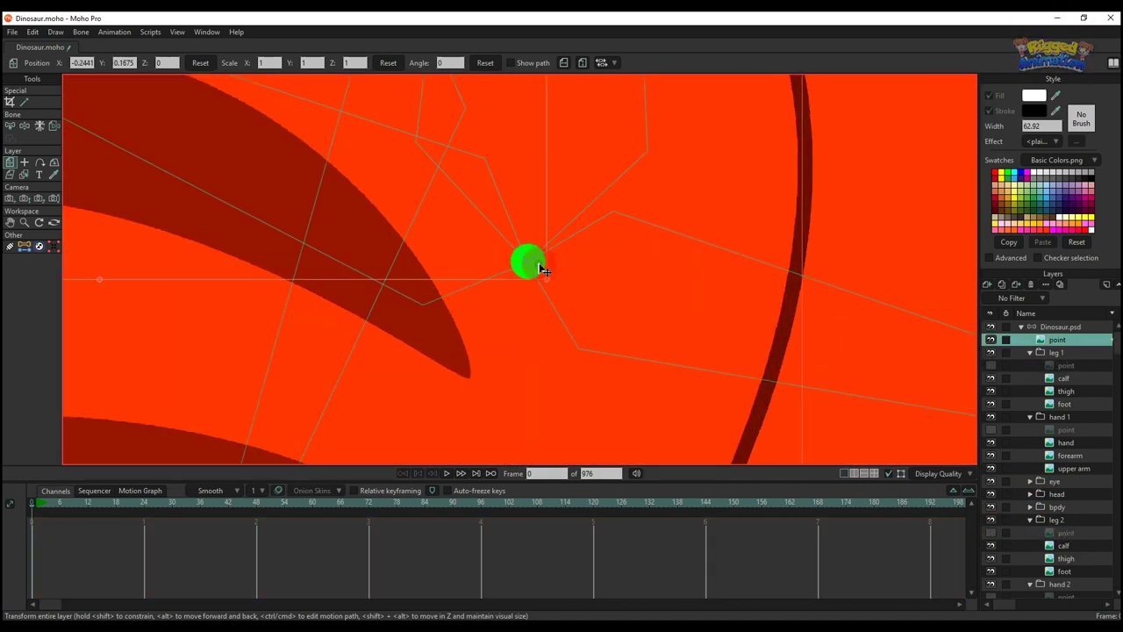
pyautogui.click(992, 340)
pyautogui.scroll(-2, 675, 274)
pyautogui.scroll(-3, 665, 268)
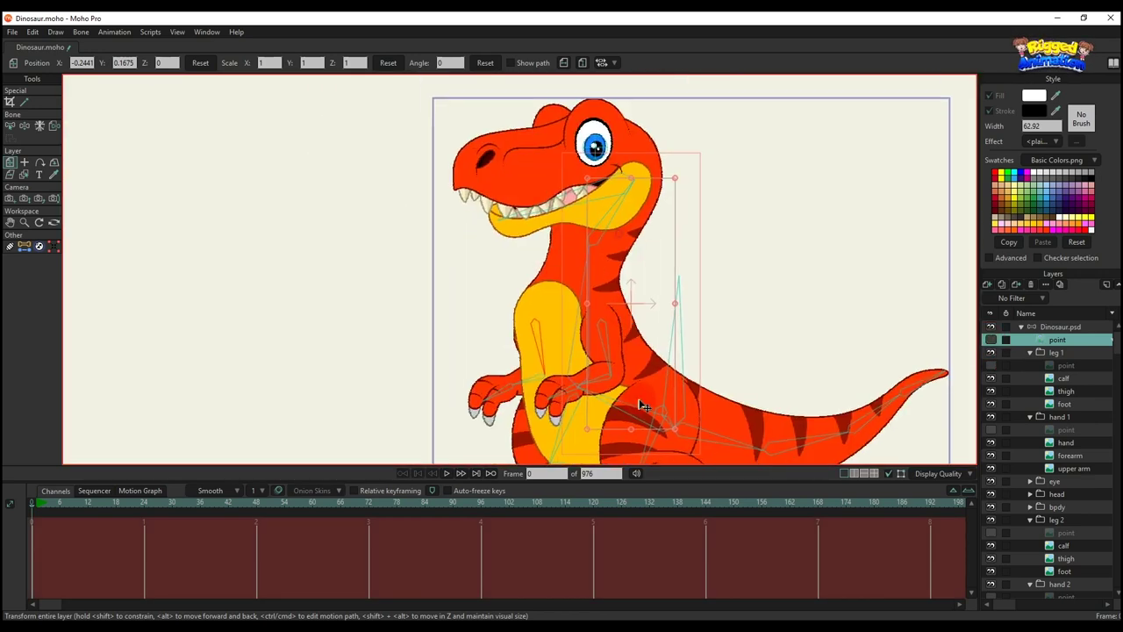
# Step: Select hand 1's upper arm layer and bind it to the near arm's upper arm bone
pyautogui.scroll(3, 650, 359)
pyautogui.moveTo(664, 375); pyautogui.dragTo(635, 296)
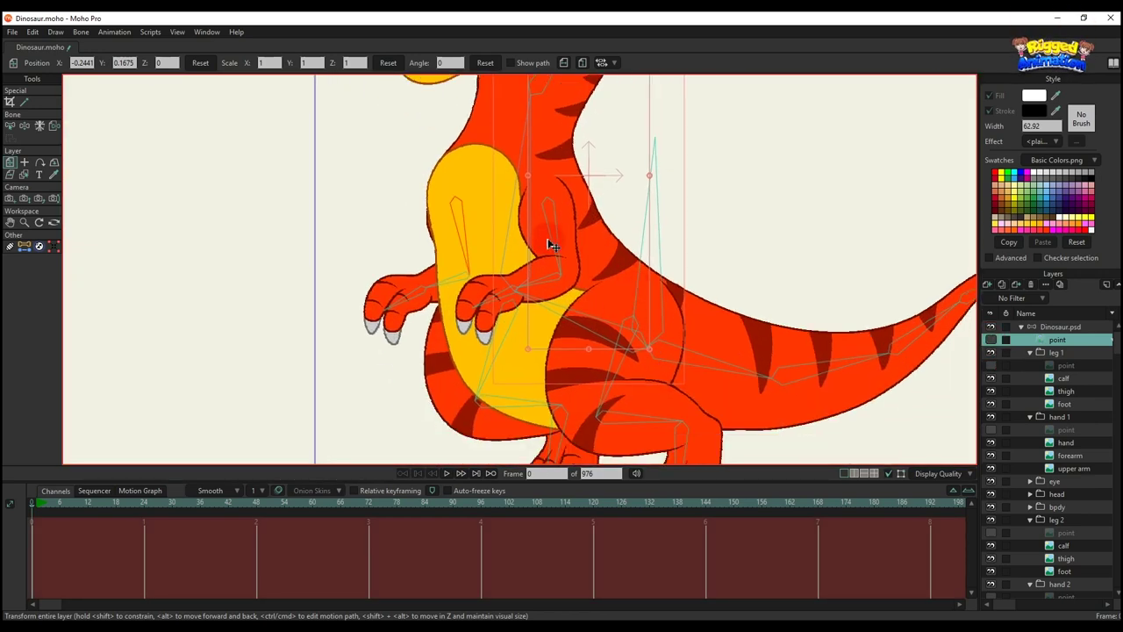
pyautogui.click(572, 224)
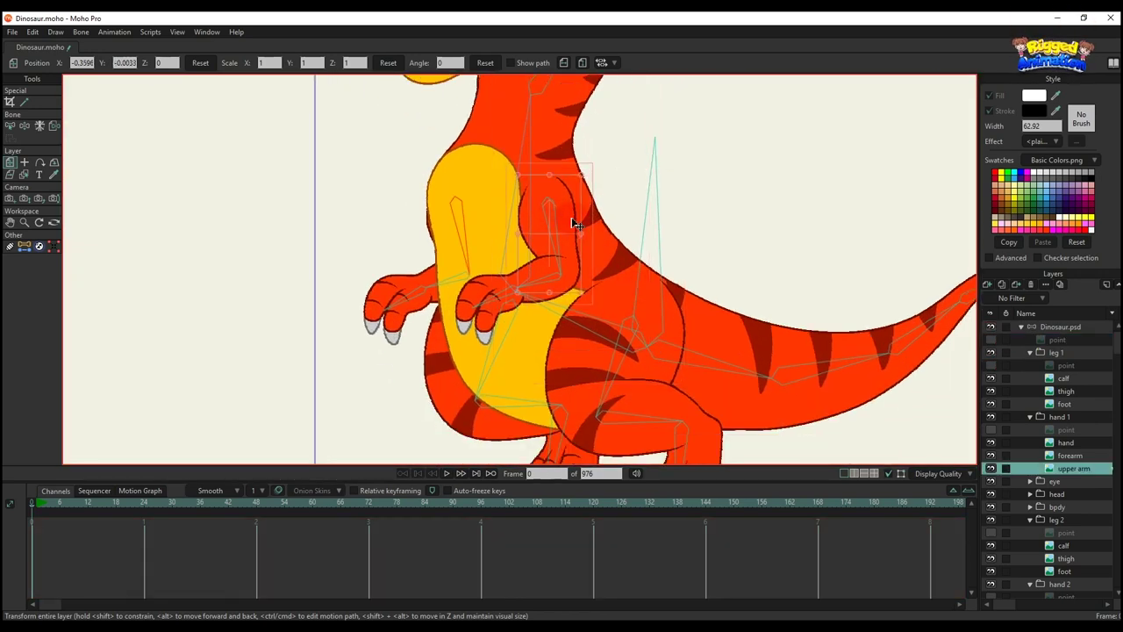
pyautogui.click(55, 127)
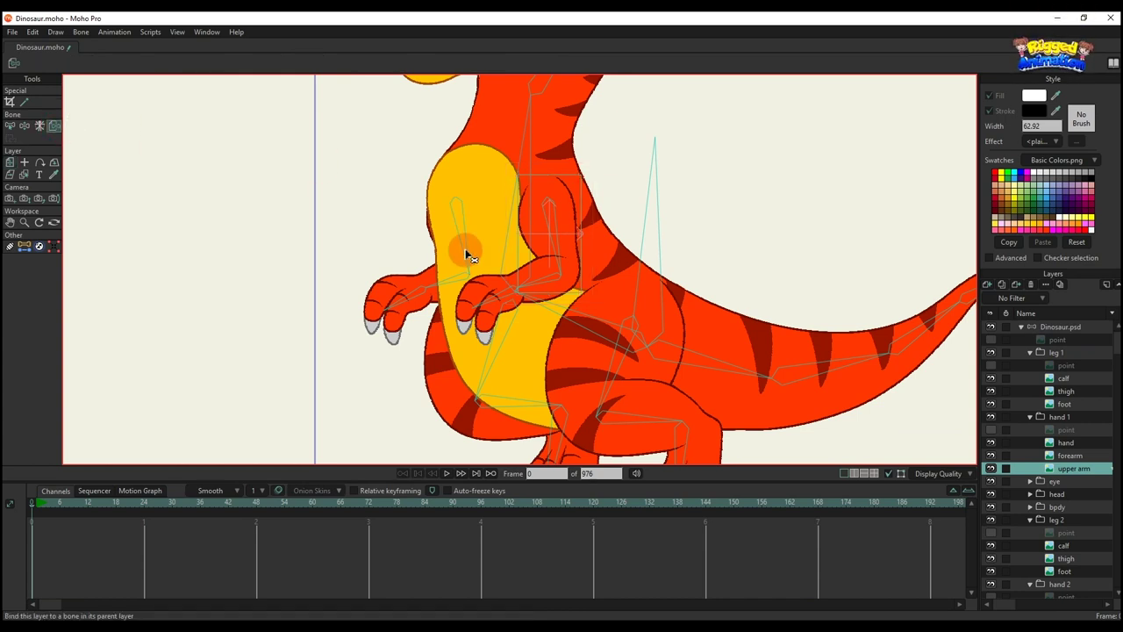
pyautogui.scroll(2, 513, 302)
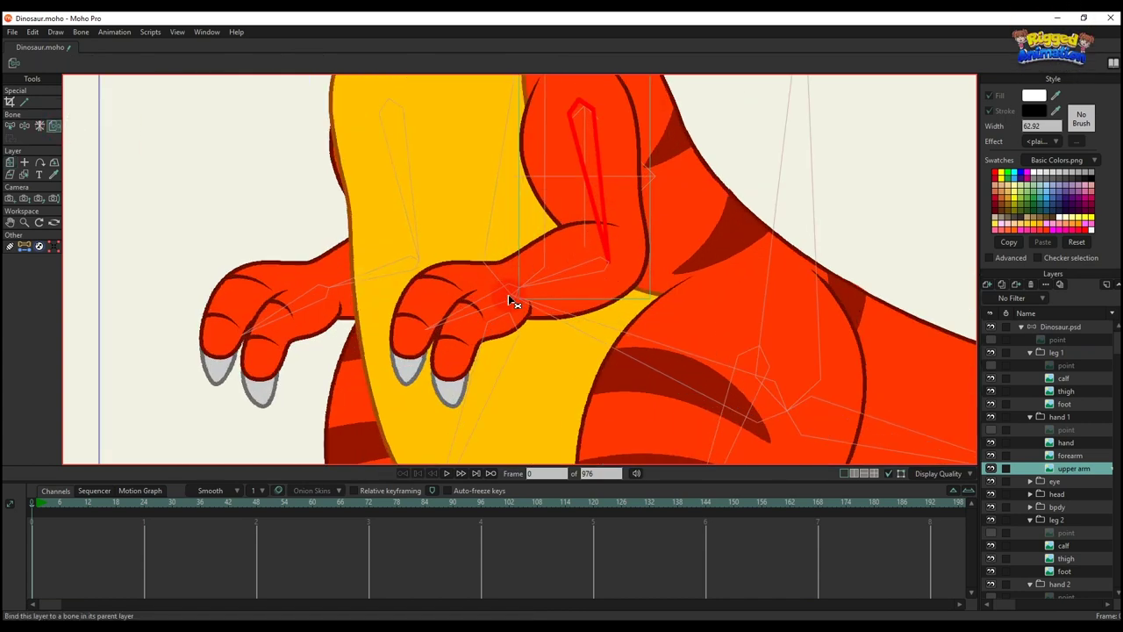
# Step: Bind hand 1's forearm layer to the near forearm bone and its hand layer to the near hand bone
pyautogui.rightClick(569, 261)
pyautogui.scroll(2, 461, 294)
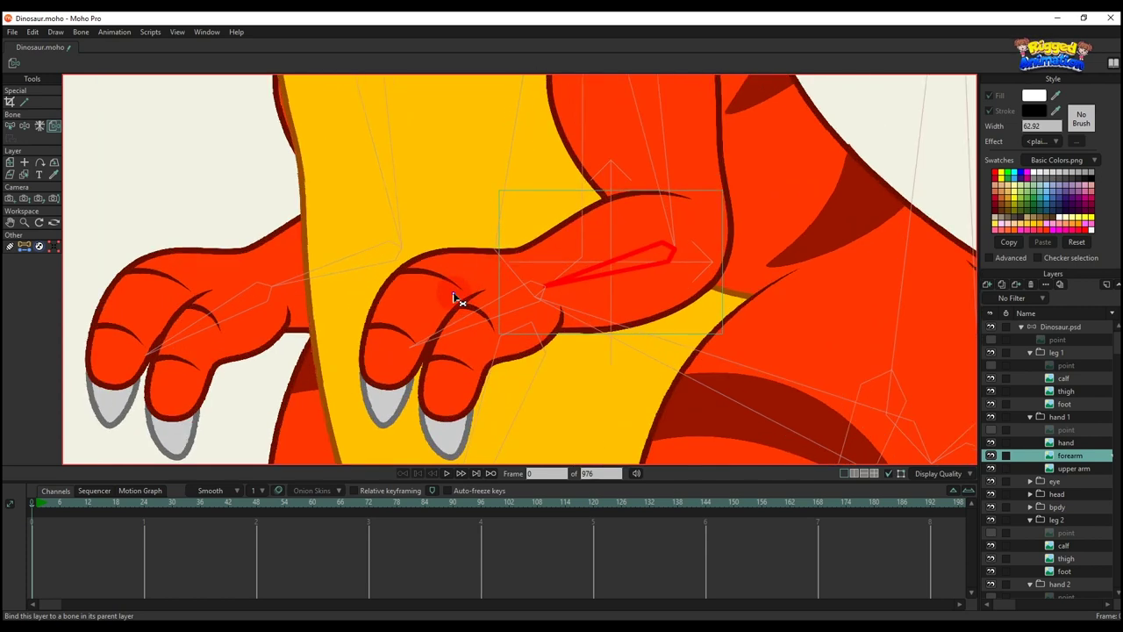
pyautogui.rightClick(474, 320)
pyautogui.click(474, 319)
pyautogui.moveTo(301, 171); pyautogui.dragTo(488, 274)
pyautogui.scroll(2, 461, 205)
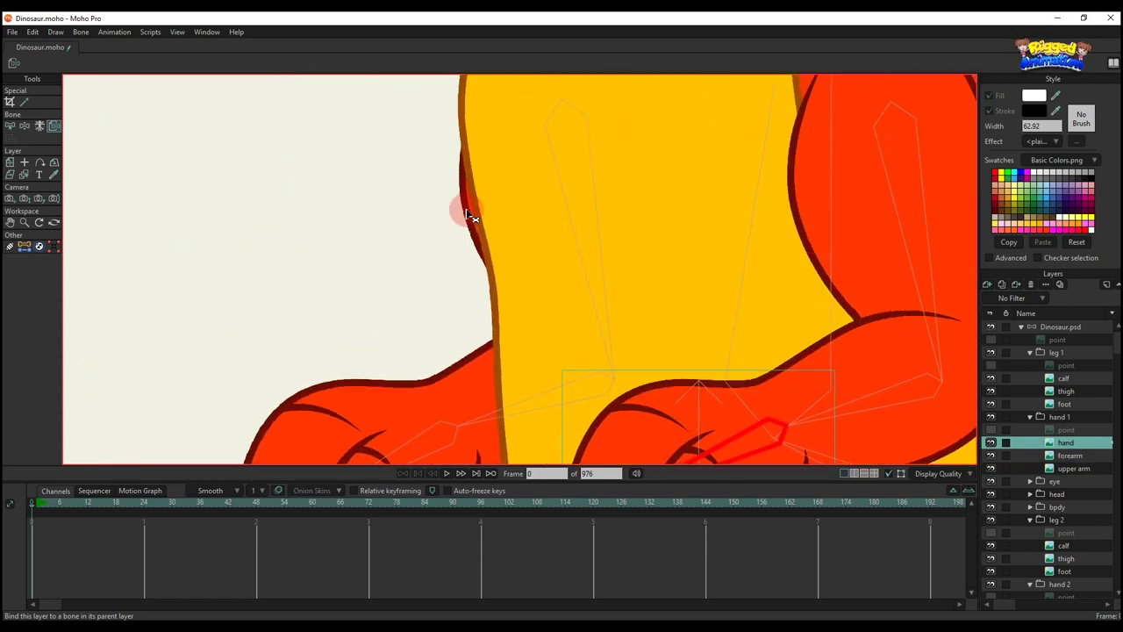
# Step: Bind hand 2's upper arm and forearm layers to the far arm's upper arm and forearm bones
pyautogui.rightClick(465, 213)
pyautogui.click(571, 221)
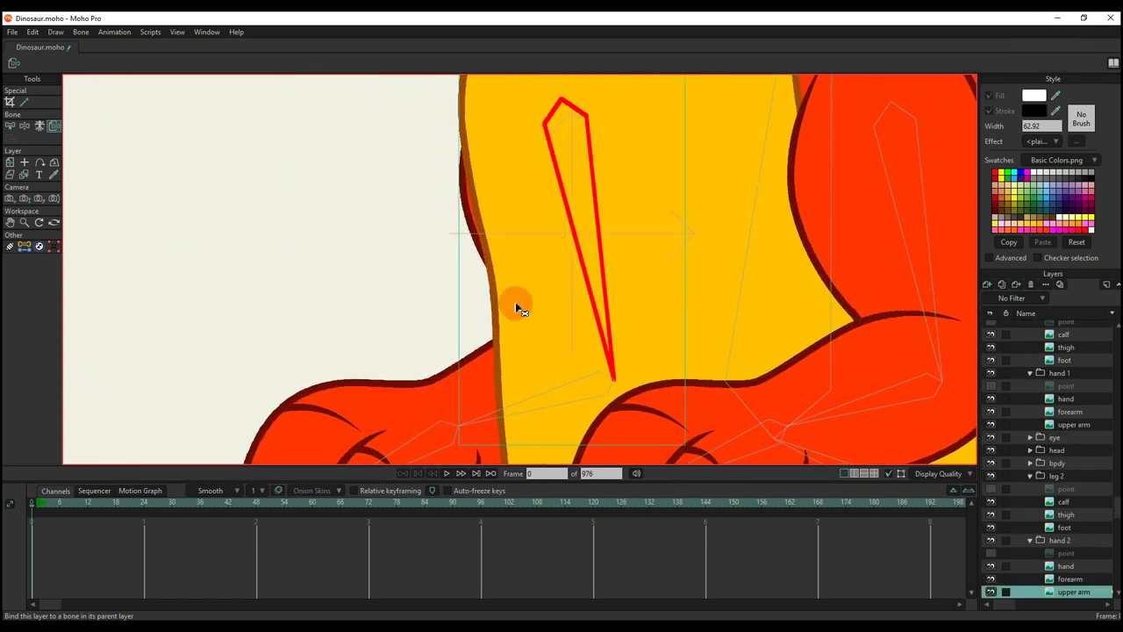
pyautogui.keyDown('ctrl'); pyautogui.keyDown('alt'); pyautogui.click(484, 368); pyautogui.keyUp('alt'); pyautogui.keyUp('ctrl')
pyautogui.click(518, 412)
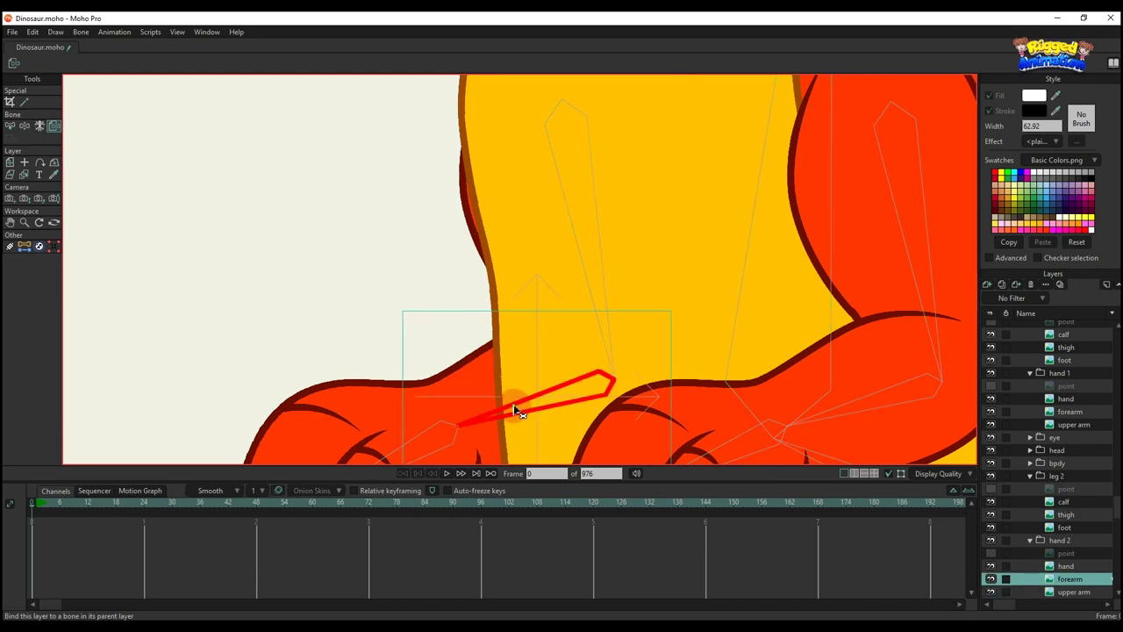
# Step: Select hand 2's hand layer and bind it to the far hand bone
pyautogui.rightClick(339, 409)
pyautogui.click(412, 442)
pyautogui.scroll(-3, 490, 377)
pyautogui.moveTo(599, 427); pyautogui.dragTo(525, 323)
pyautogui.scroll(-1, 525, 316)
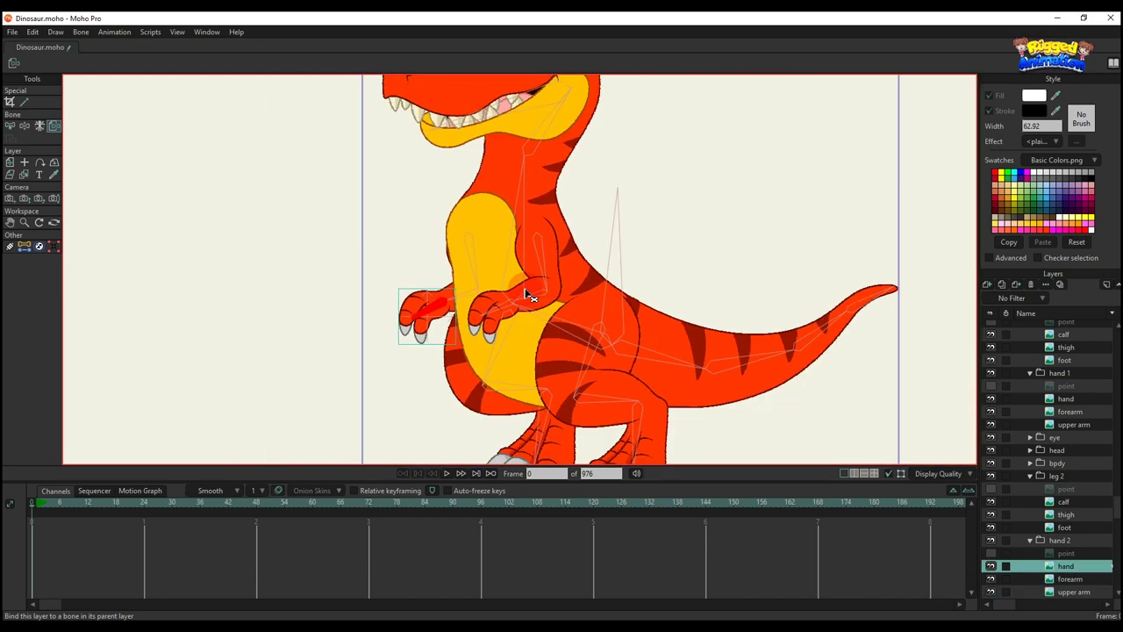
# Step: Bind the lower teeth layer to the jaw bone and the upper teeth layer to the head bone
pyautogui.scroll(-3, 530, 296)
pyautogui.scroll(4, 538, 246)
pyautogui.keyDown('ctrl'); pyautogui.keyDown('alt'); pyautogui.click(474, 279); pyautogui.keyUp('alt'); pyautogui.keyUp('ctrl')
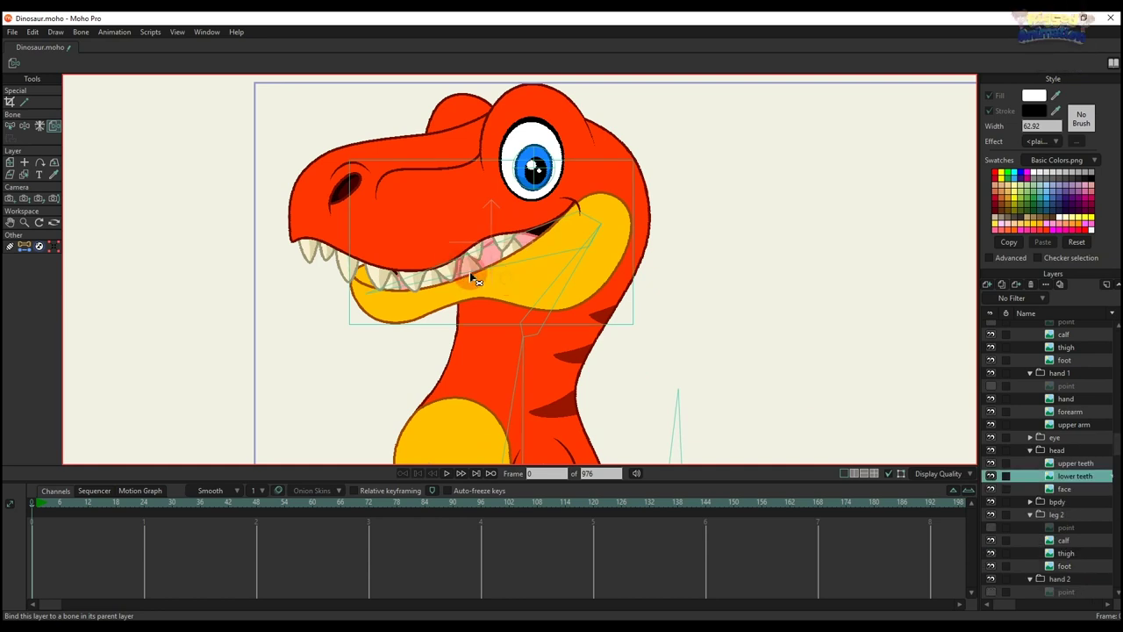
pyautogui.keyDown('ctrl'); pyautogui.keyDown('alt'); pyautogui.click(471, 216); pyautogui.keyUp('alt'); pyautogui.keyUp('ctrl')
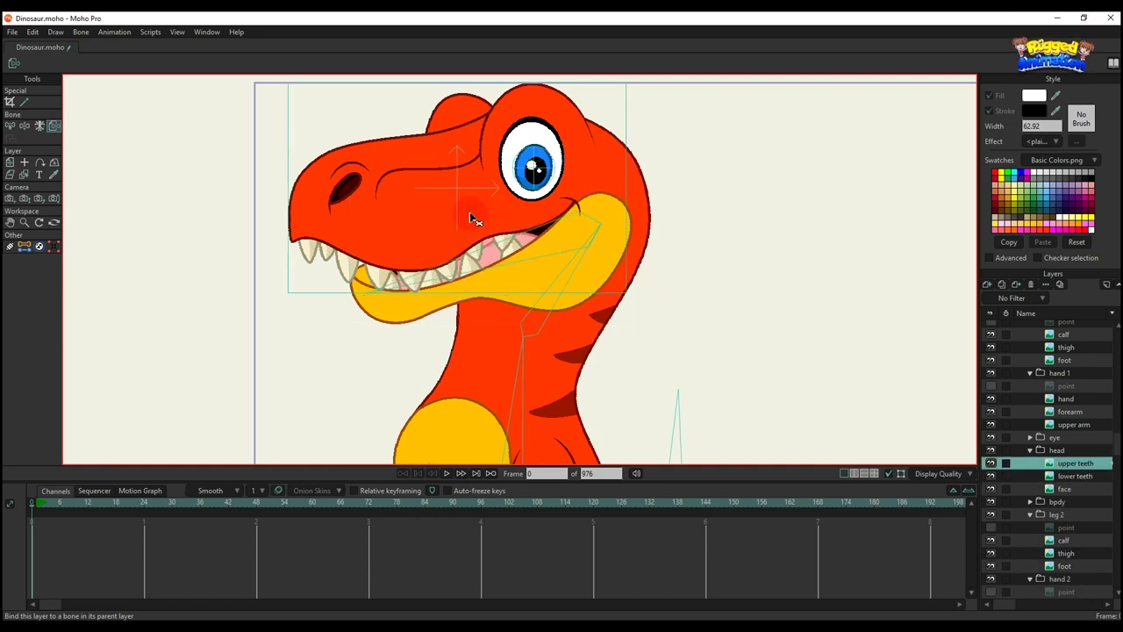
pyautogui.click(546, 293)
pyautogui.click(556, 310)
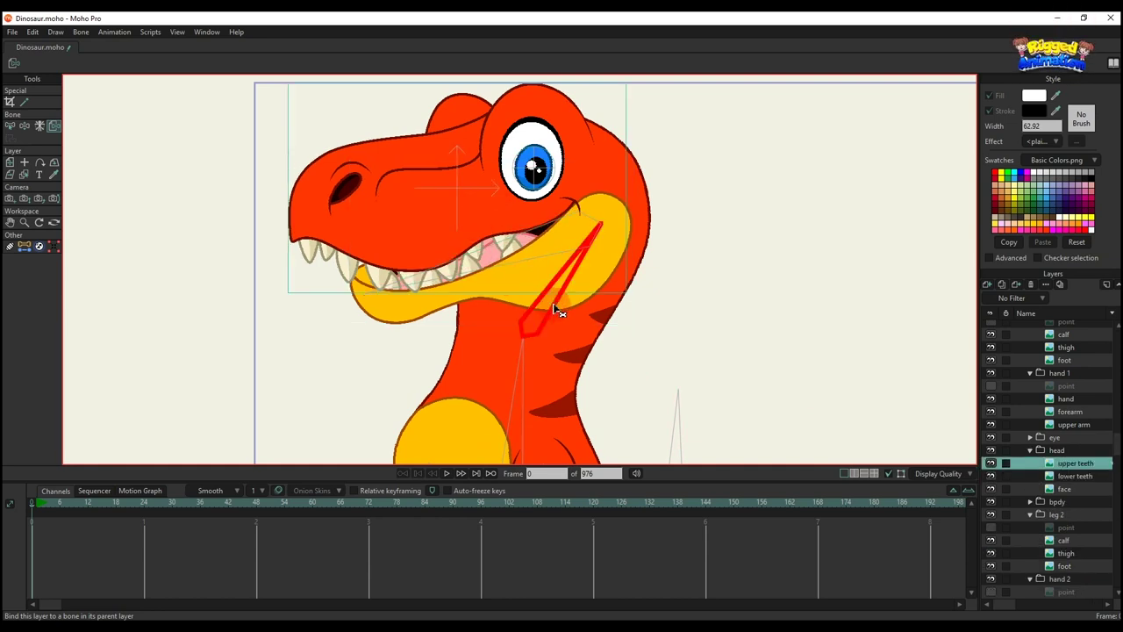
# Step: Bind the eye group's line and mask layers to the head bone
pyautogui.moveTo(542, 256); pyautogui.dragTo(544, 281)
pyautogui.keyDown('ctrl'); pyautogui.keyDown('alt'); pyautogui.click(513, 219); pyautogui.keyUp('alt'); pyautogui.keyUp('ctrl')
pyautogui.keyDown('ctrl'); pyautogui.keyDown('alt'); pyautogui.click(517, 222); pyautogui.keyUp('alt'); pyautogui.keyUp('ctrl')
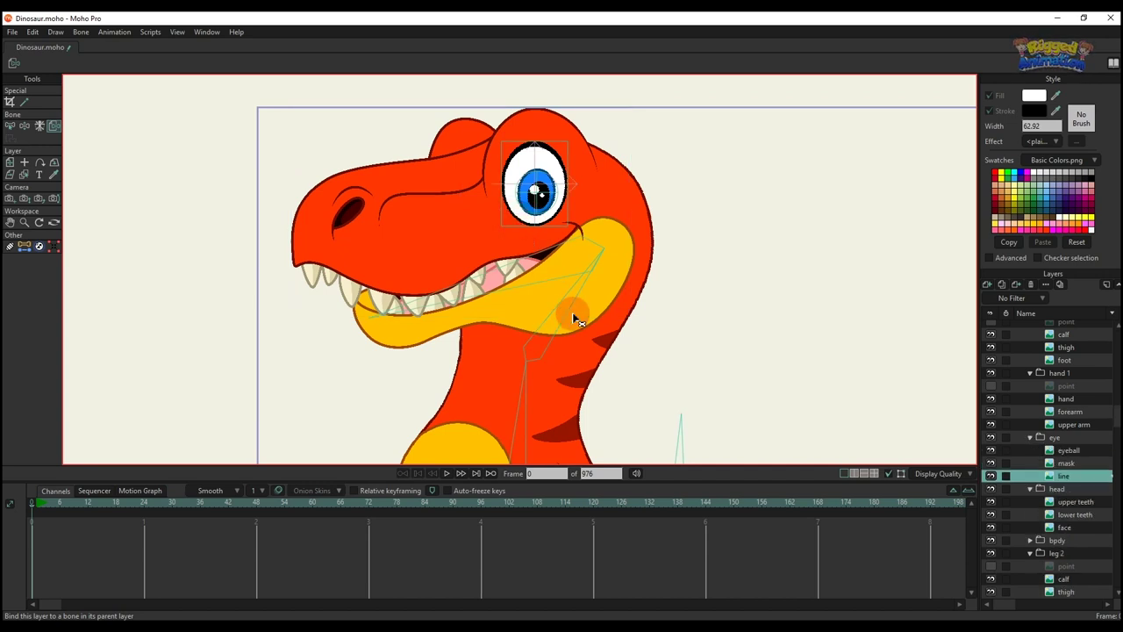
pyautogui.scroll(2, 552, 179)
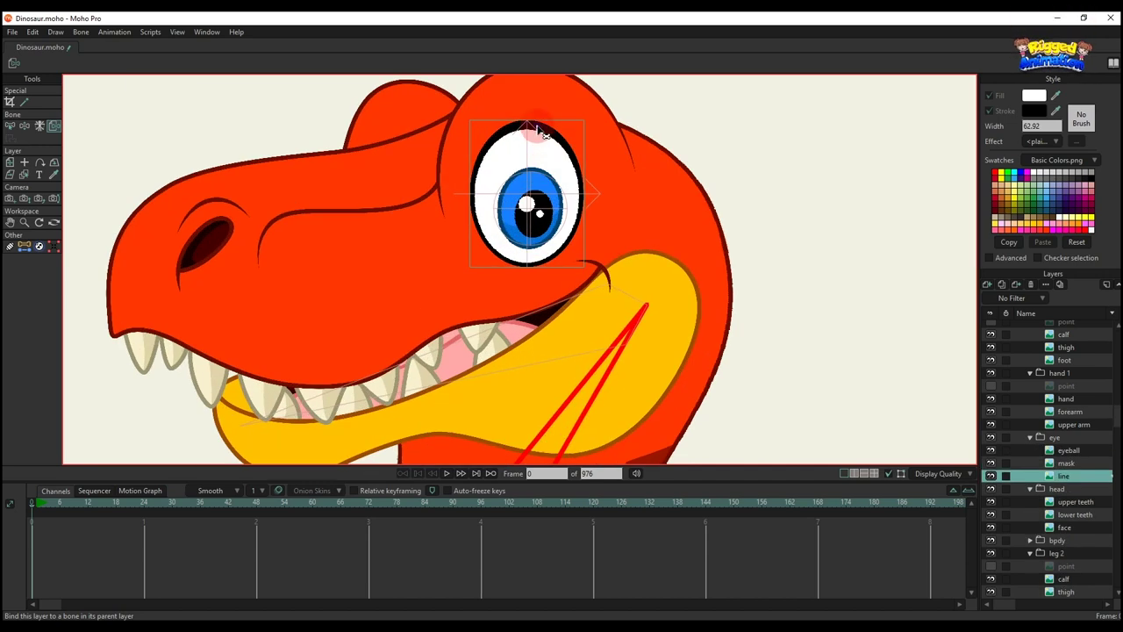
pyautogui.keyDown('ctrl'); pyautogui.keyDown('alt'); pyautogui.click(541, 142); pyautogui.keyUp('alt'); pyautogui.keyUp('ctrl')
pyautogui.click(605, 376)
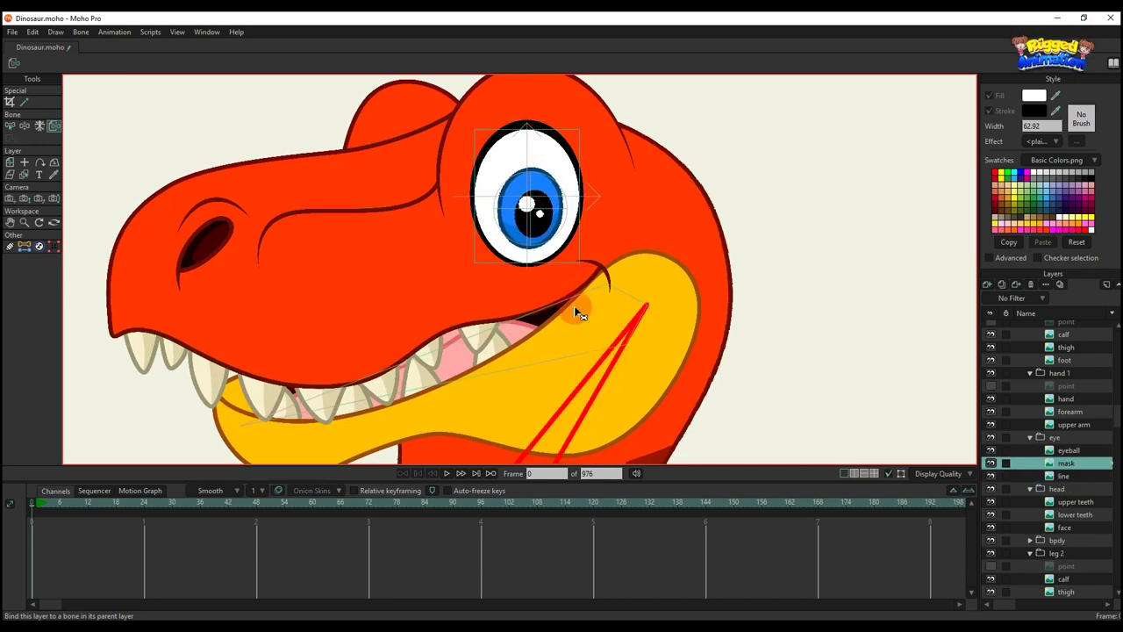
# Step: Bind the eyeball layer to the small bone at the pupil and the face layer to the head bone
pyautogui.keyDown('ctrl'); pyautogui.keyDown('alt'); pyautogui.click(553, 198); pyautogui.keyUp('alt'); pyautogui.keyUp('ctrl')
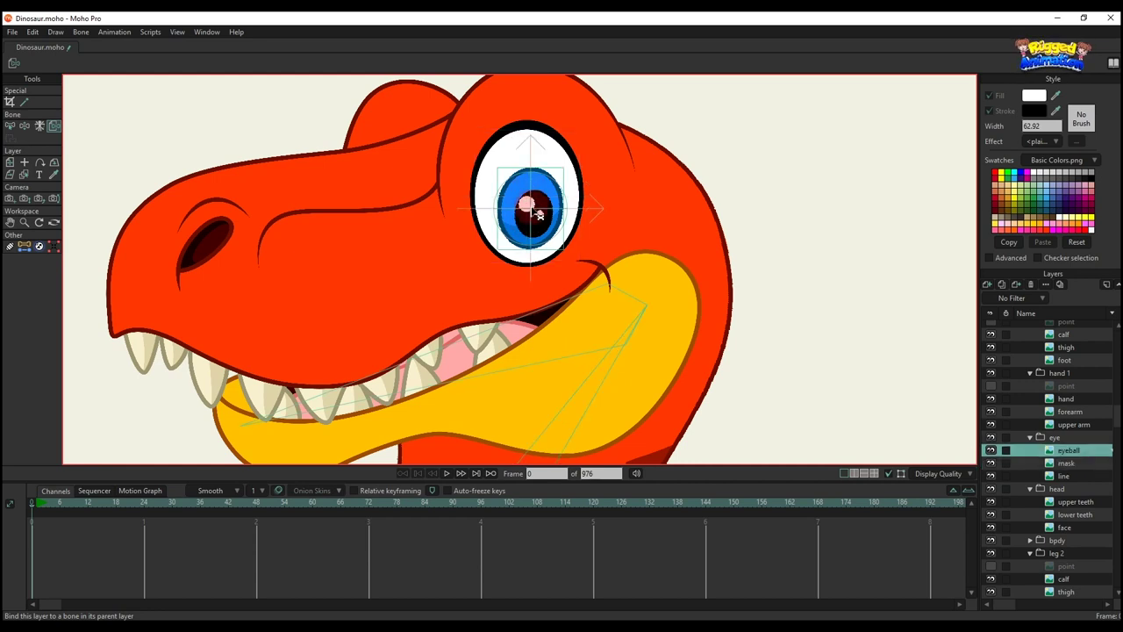
pyautogui.scroll(-3, 539, 213)
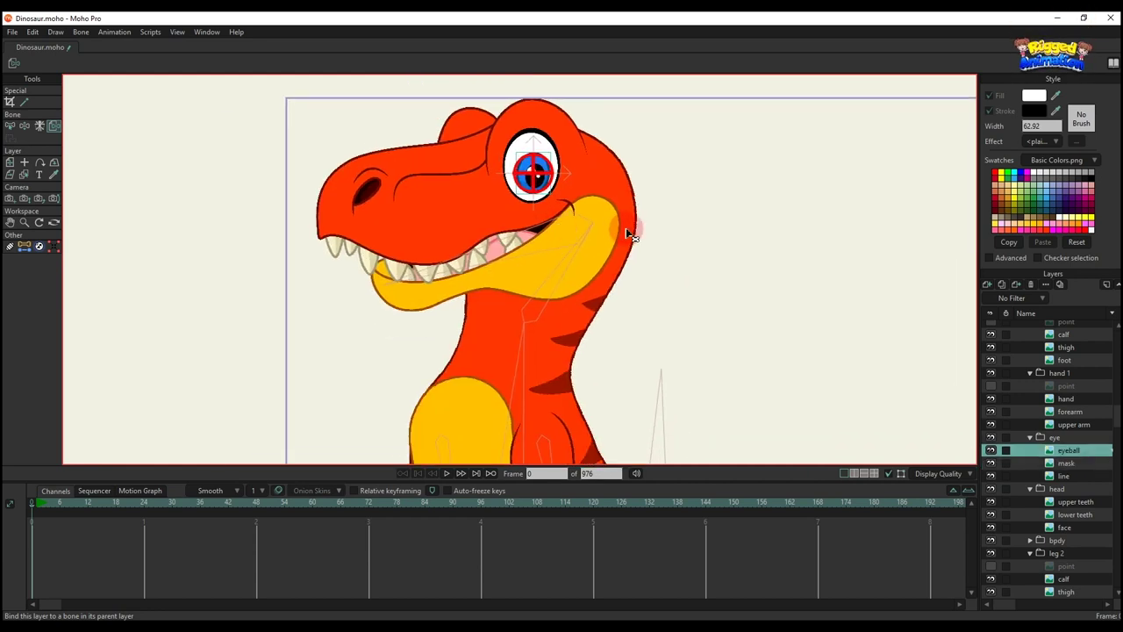
pyautogui.keyDown('ctrl'); pyautogui.keyDown('alt'); pyautogui.click(629, 235); pyautogui.keyUp('alt'); pyautogui.keyUp('ctrl')
pyautogui.scroll(-2, 562, 334)
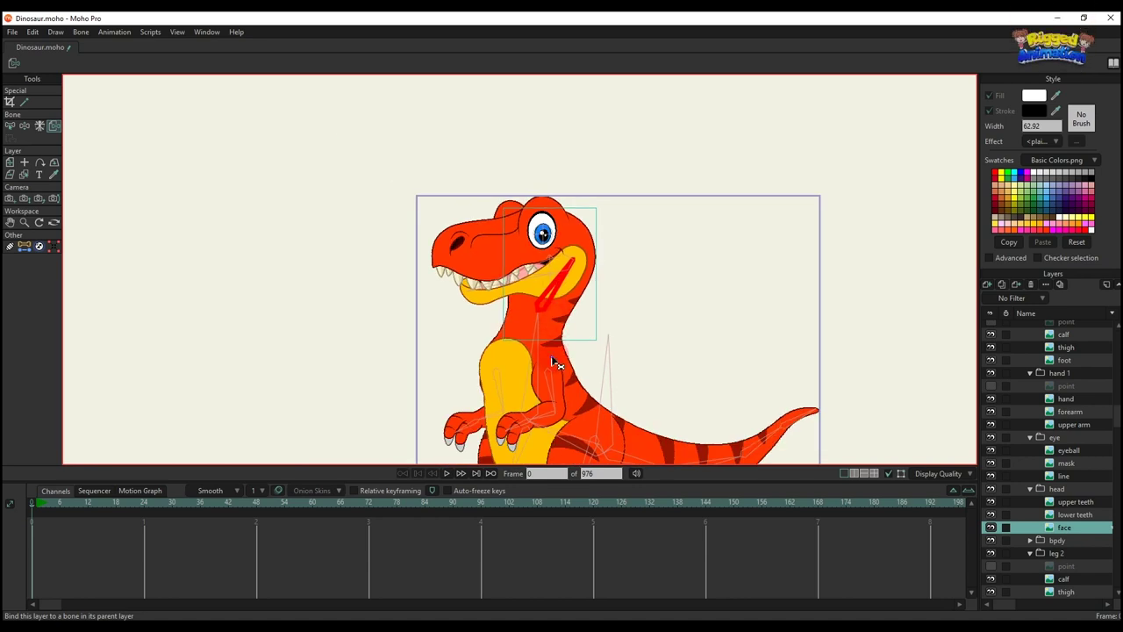
# Step: Bind leg 1's thigh and calf layers to the near leg's thigh and calf bones
pyautogui.scroll(5, 571, 369)
pyautogui.keyDown('ctrl'); pyautogui.keyDown('alt'); pyautogui.click(602, 369); pyautogui.keyUp('alt'); pyautogui.keyUp('ctrl')
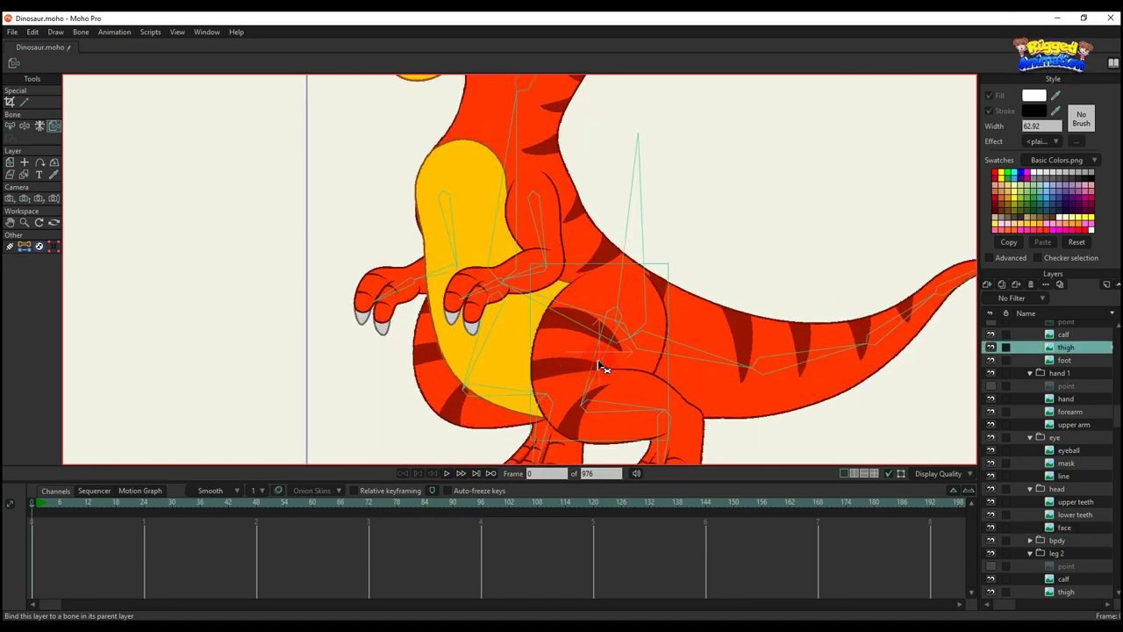
pyautogui.scroll(-2, 605, 356)
pyautogui.keyDown('ctrl'); pyautogui.keyDown('alt'); pyautogui.click(650, 347); pyautogui.keyUp('alt'); pyautogui.keyUp('ctrl')
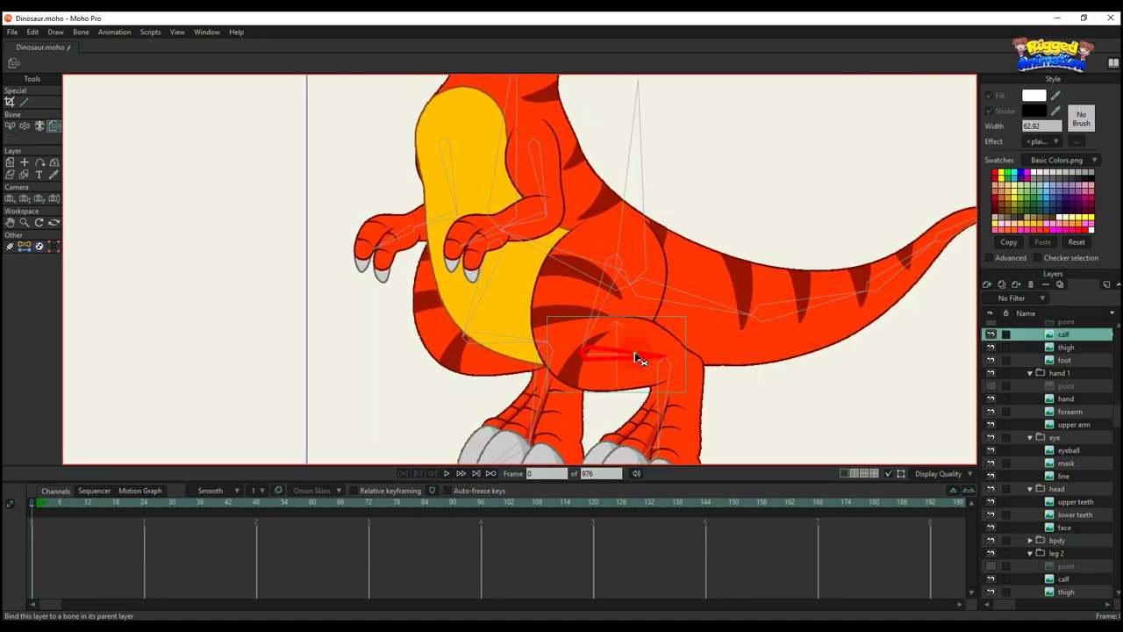
# Step: Bind leg 2's thigh and calf layers to the far leg's thigh and calf bones
pyautogui.keyDown('ctrl'); pyautogui.keyDown('alt'); pyautogui.click(439, 308); pyautogui.keyUp('alt'); pyautogui.keyUp('ctrl')
pyautogui.keyDown('ctrl'); pyautogui.keyDown('alt'); pyautogui.click(492, 367); pyautogui.keyUp('alt'); pyautogui.keyUp('ctrl')
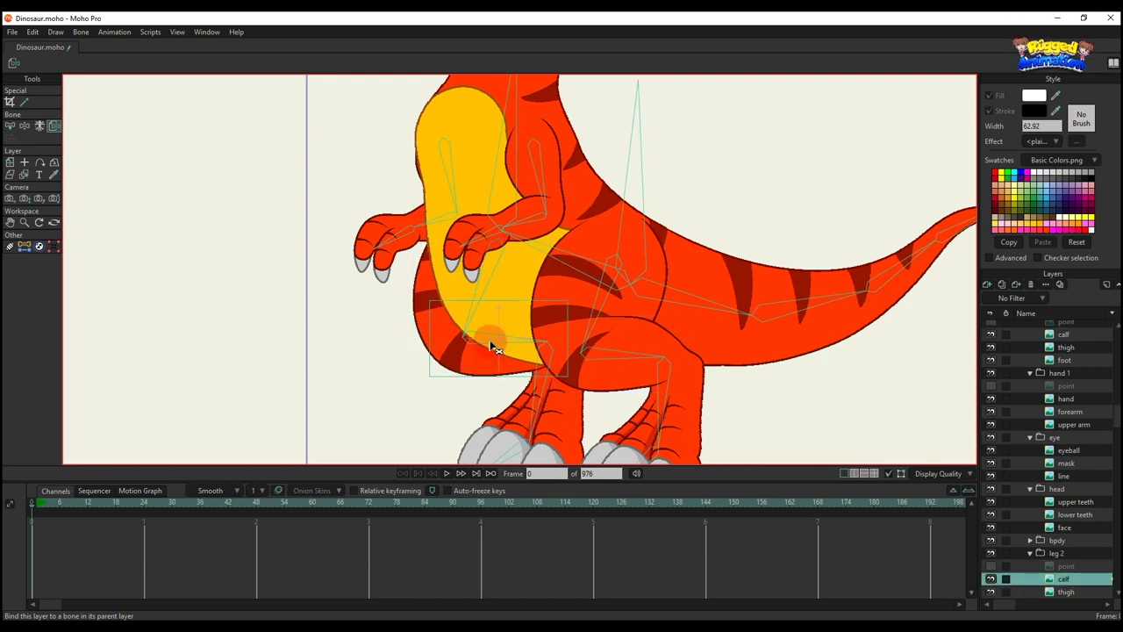
pyautogui.scroll(-2, 588, 319)
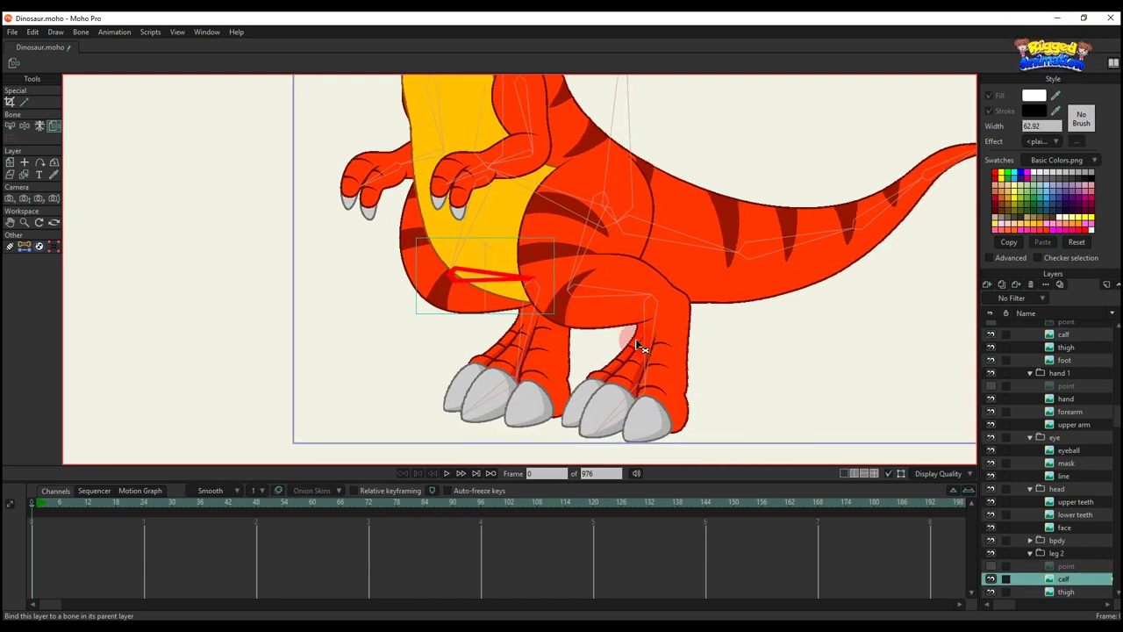
# Step: Try to flexi-bind leg 1's foot to the near leg's ankle and foot bones
pyautogui.press('b')
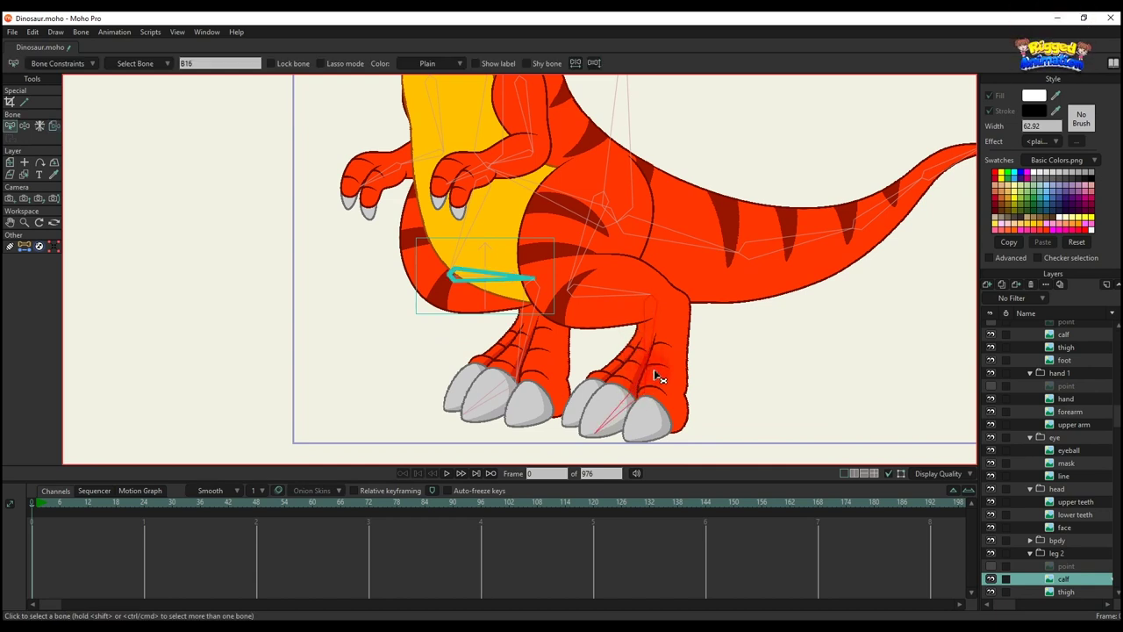
pyautogui.hotkey('ctrl', 'shift', 'f')
# Step: Flexi-bind leg 2's foot layer to the far leg's ankle and foot bones
pyautogui.keyDown('ctrl'); pyautogui.keyDown('alt'); pyautogui.click(548, 360); pyautogui.keyUp('alt'); pyautogui.keyUp('ctrl')
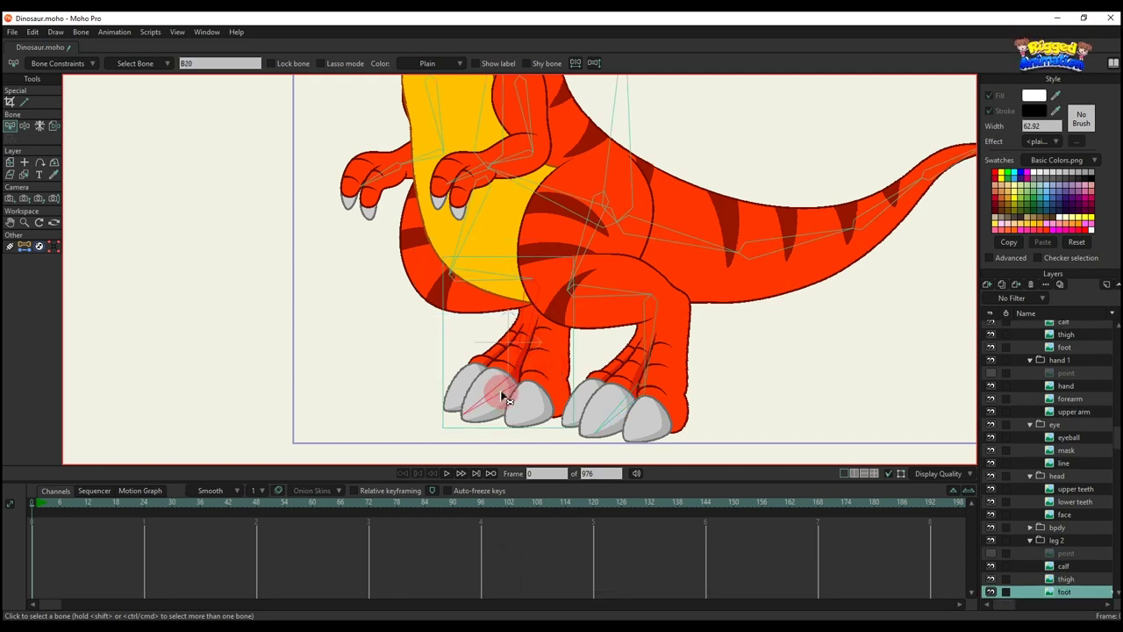
pyautogui.hotkey('ctrl', 'shift', 'f')
pyautogui.scroll(-2, 537, 325)
pyautogui.moveTo(638, 316); pyautogui.dragTo(635, 391)
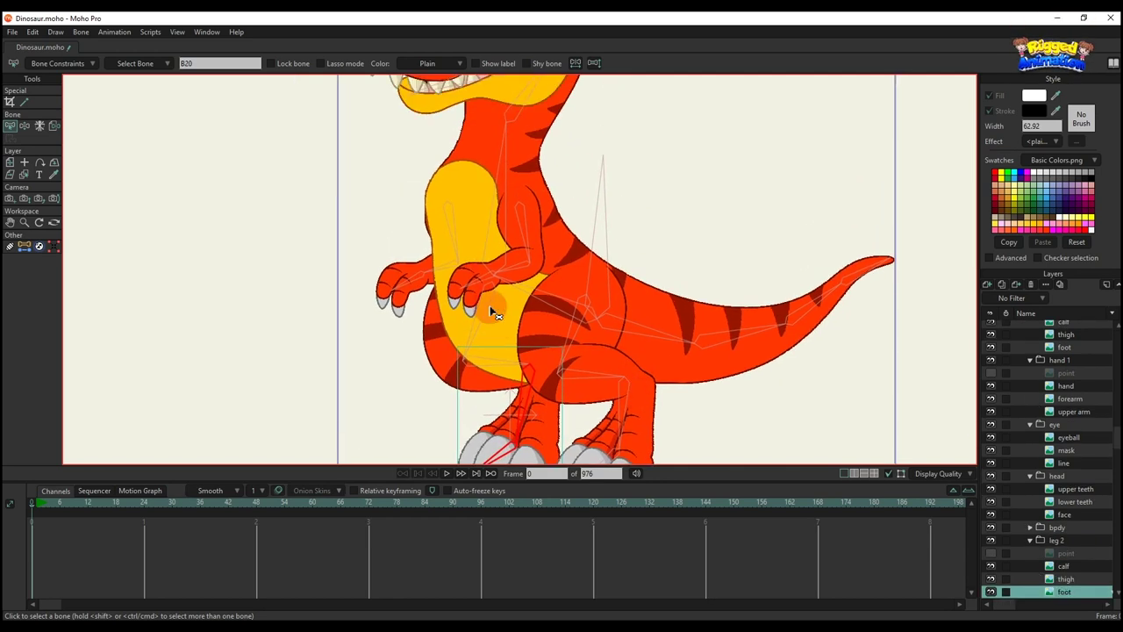
# Step: Select the body layer and flexi-bind it to the torso and neck bones
pyautogui.keyDown('ctrl'); pyautogui.keyDown('alt'); pyautogui.click(518, 311); pyautogui.keyUp('alt'); pyautogui.keyUp('ctrl')
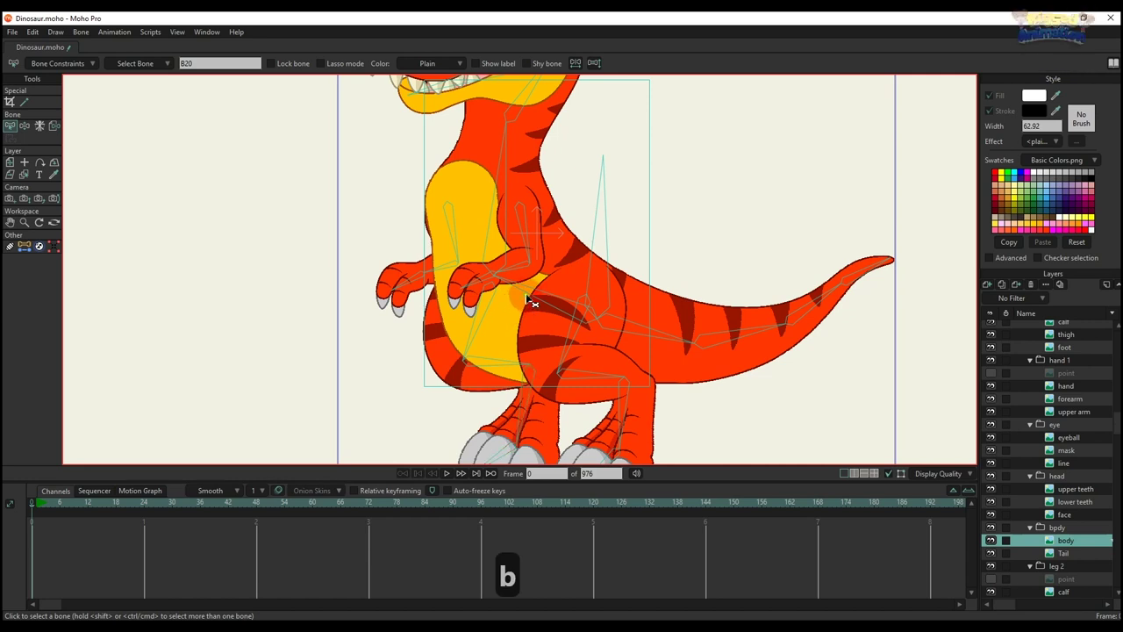
pyautogui.click(526, 299)
pyautogui.click(524, 253)
pyautogui.scroll(-1, 527, 254)
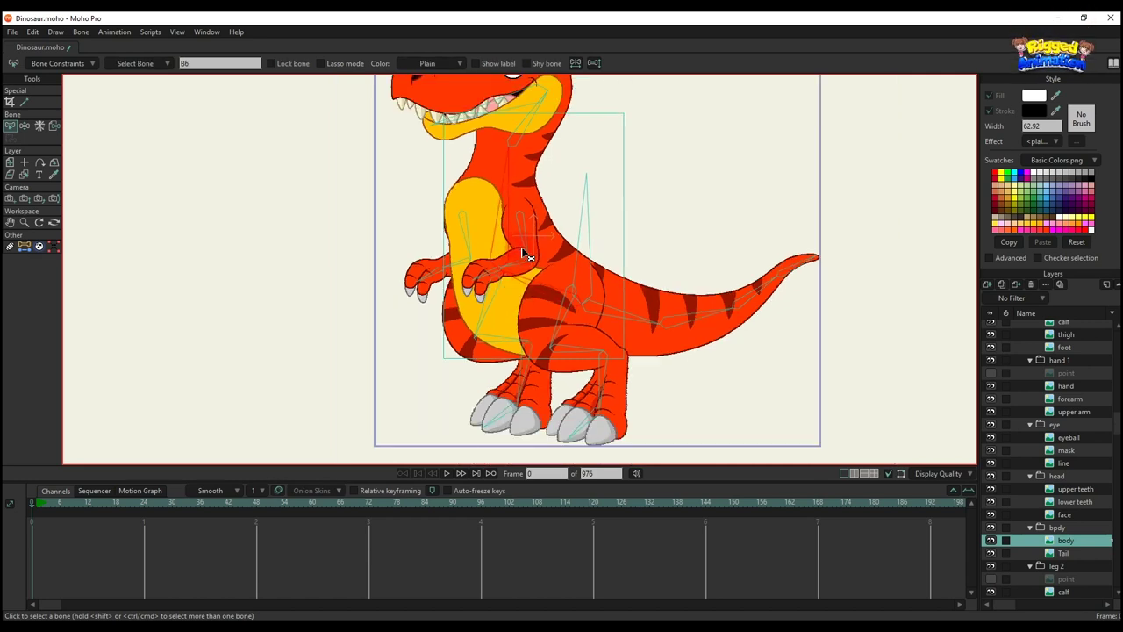
pyautogui.hotkey('ctrl', 'shift', 'f')
# Step: Select the Tail layer and flexi-bind it to the chain of tail bones
pyautogui.keyDown('alt'); pyautogui.rightClick(635, 305); pyautogui.keyUp('alt')
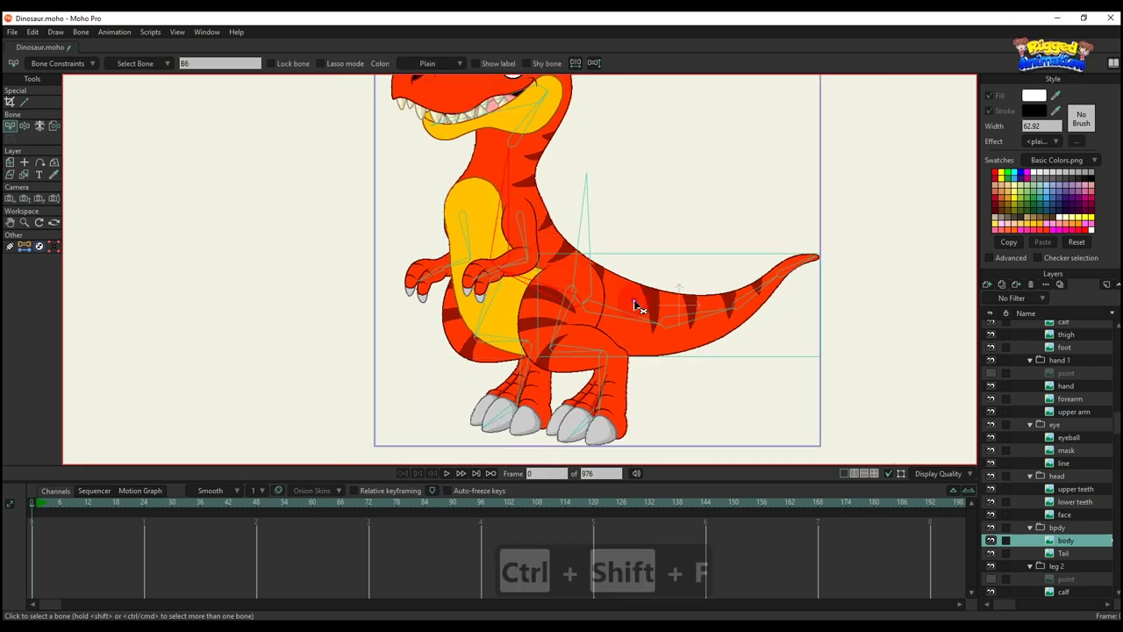
pyautogui.press('b')
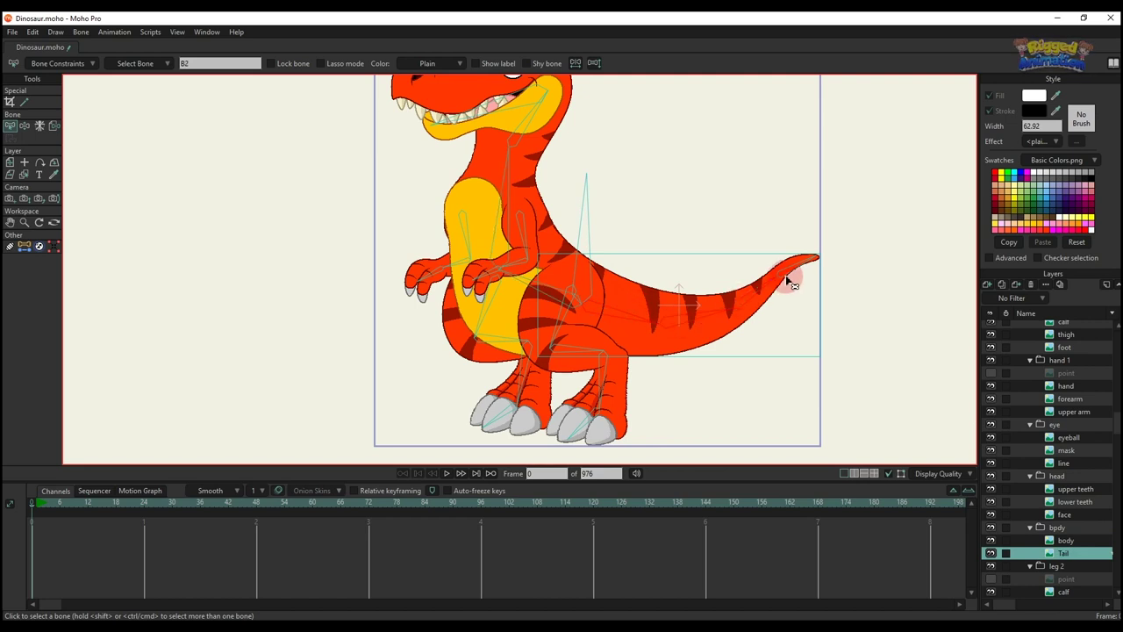
pyautogui.hotkey('ctrl', 'shift', 'f')
pyautogui.scroll(-3, 787, 281)
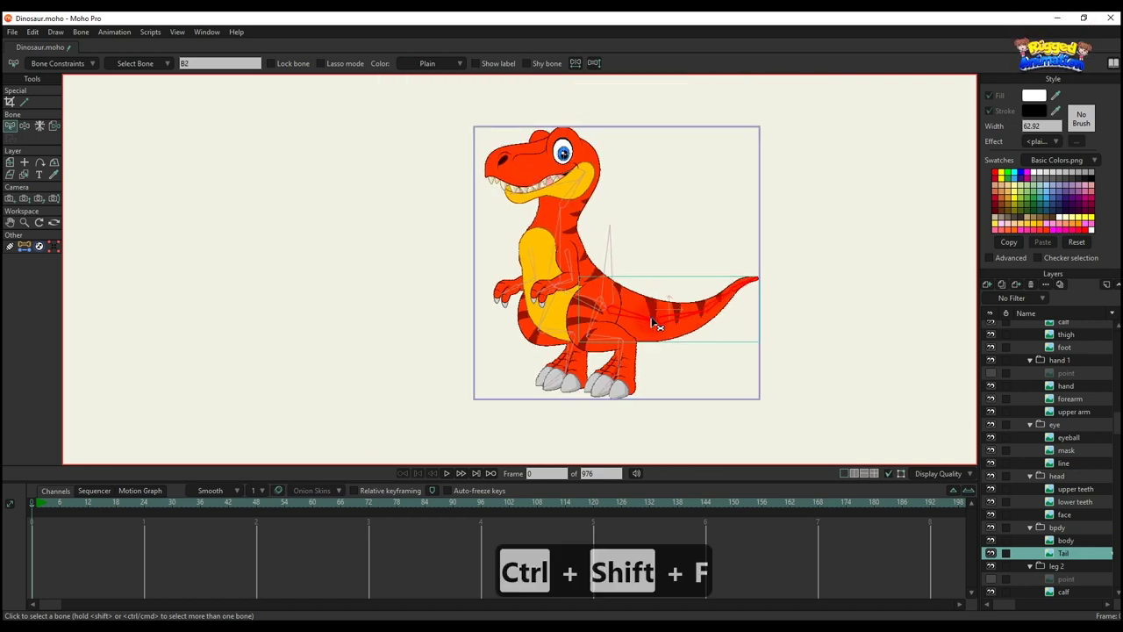
# Step: Select the Dinosaur.psd bone layer, go to frame 6 and move the root bone to test the rig
pyautogui.scroll(3, 1058, 369)
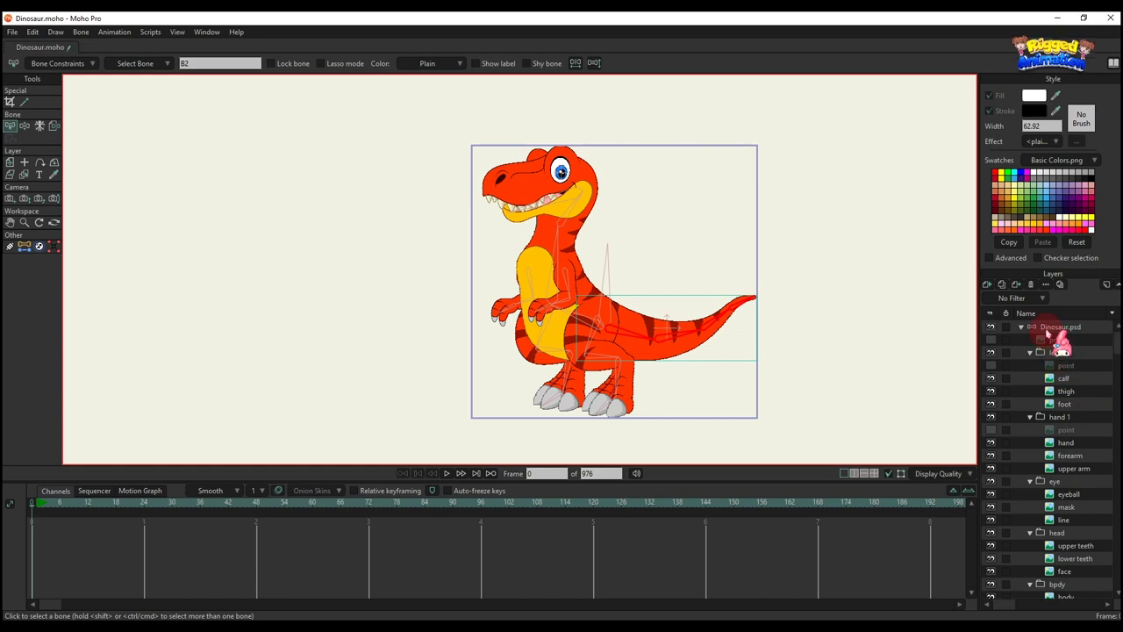
pyautogui.click(1060, 328)
pyautogui.click(62, 503)
pyautogui.press('b')
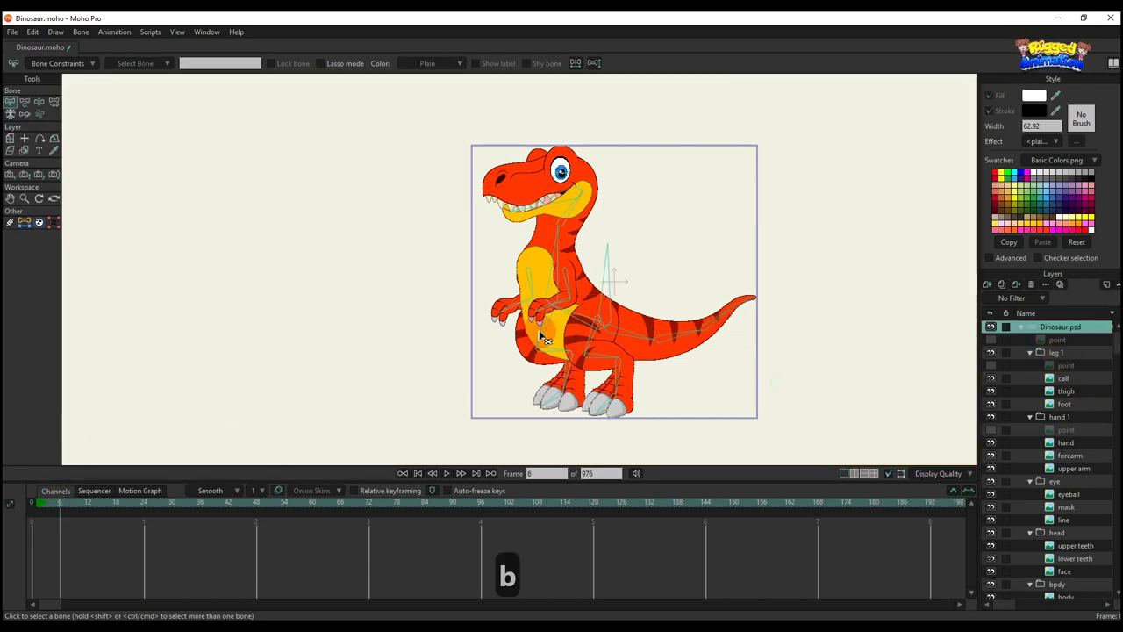
pyautogui.press('t')
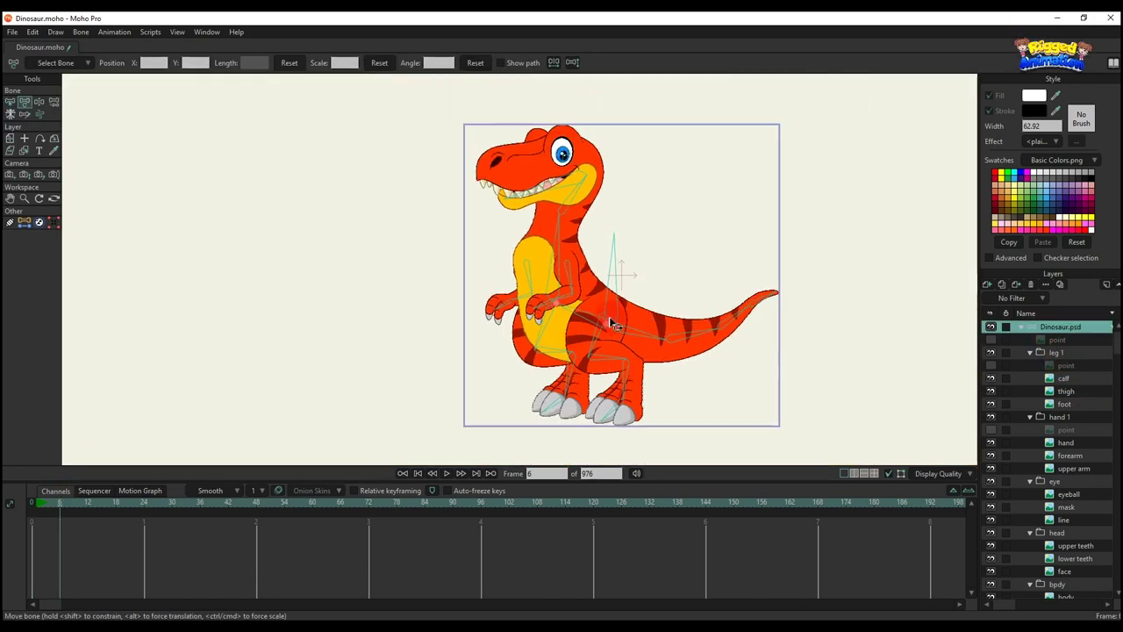
pyautogui.press('z')
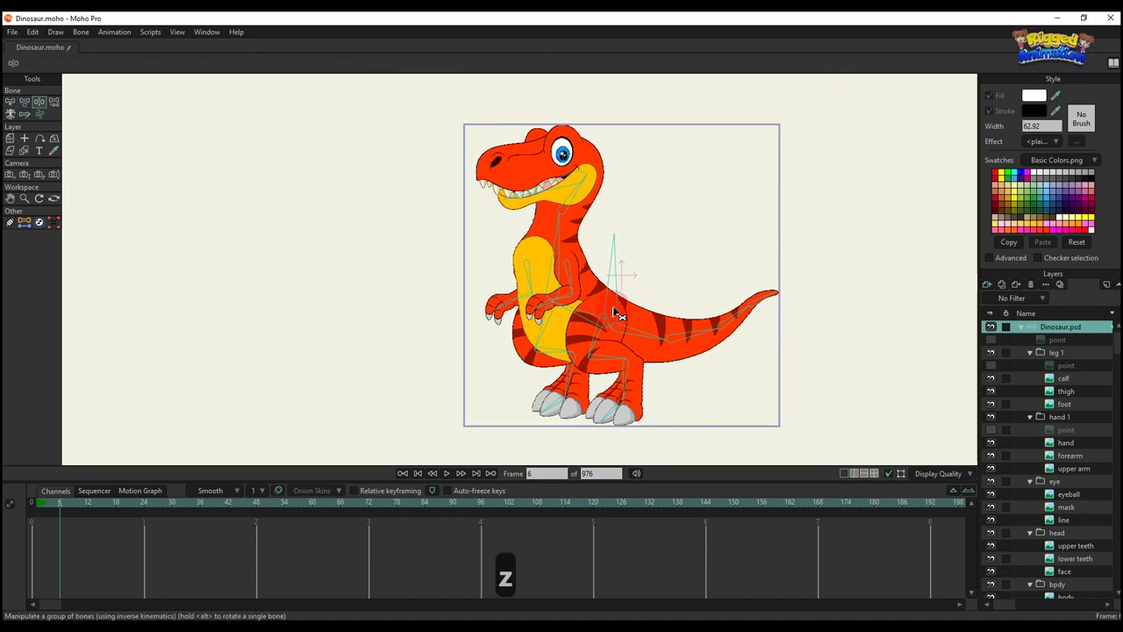
pyautogui.moveTo(612, 314)
pyautogui.mouseDown()
pyautogui.moveTo(610, 278)
pyautogui.moveTo(621, 298)
pyautogui.mouseUp()
# Step: Test the head bindings at frame 6 by rotating the head bone and opening the jaw
pyautogui.press('t')
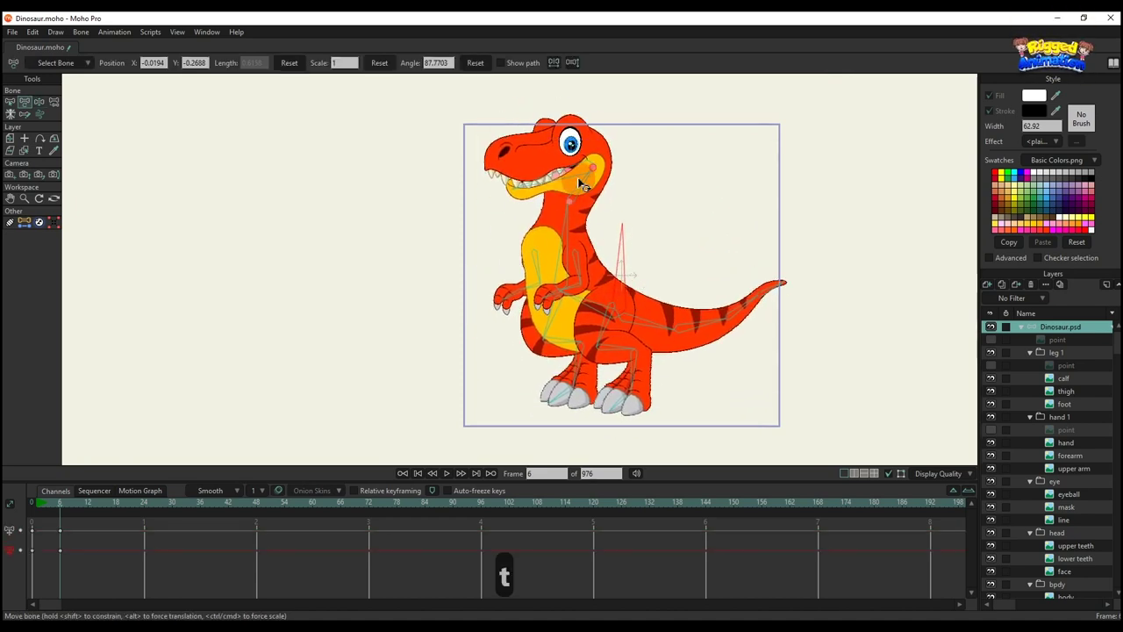
pyautogui.scroll(3, 579, 177)
pyautogui.click(602, 195)
pyautogui.moveTo(604, 202); pyautogui.dragTo(606, 200)
pyautogui.moveTo(611, 218); pyautogui.dragTo(617, 288)
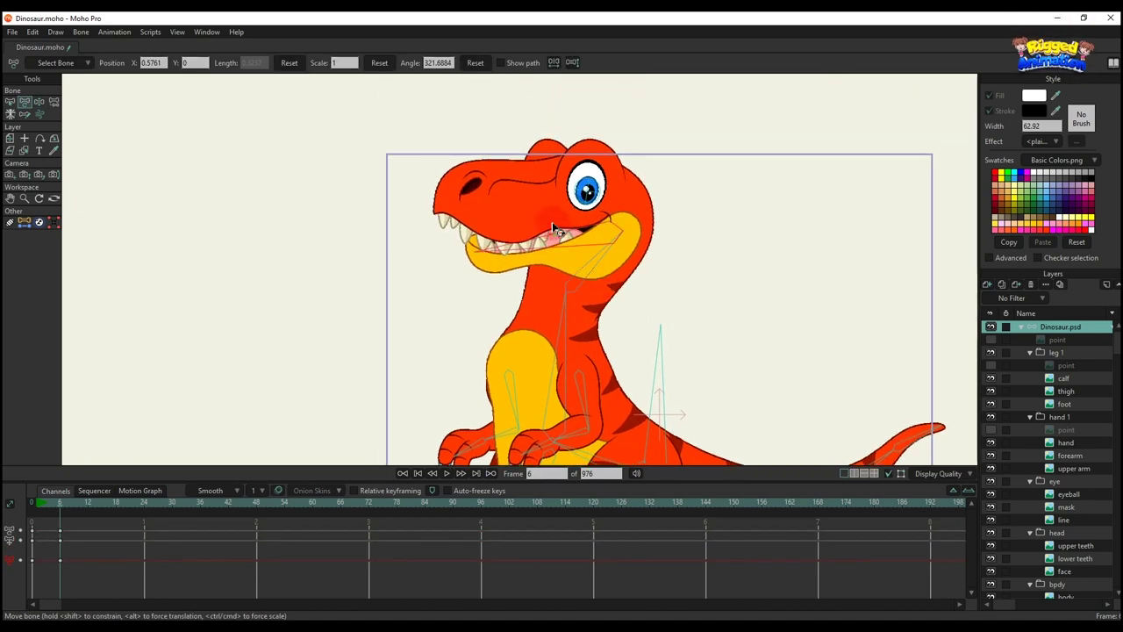
pyautogui.moveTo(552, 248); pyautogui.dragTo(570, 322)
pyautogui.scroll(-2, 585, 320)
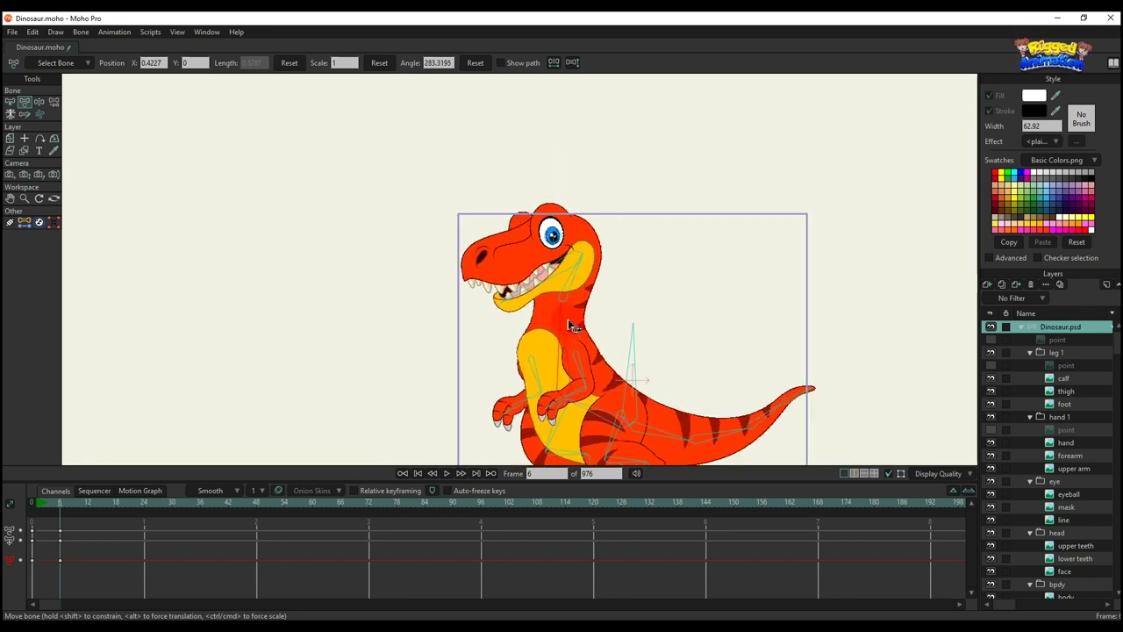
# Step: Raise both arms and bend the leg bones at frame 6 to test the limb bindings
pyautogui.moveTo(571, 274); pyautogui.dragTo(576, 274)
pyautogui.moveTo(594, 328); pyautogui.dragTo(692, 262)
pyautogui.scroll(2, 599, 307)
pyautogui.moveTo(504, 361); pyautogui.dragTo(410, 285)
pyautogui.moveTo(486, 318); pyautogui.dragTo(489, 314)
pyautogui.scroll(-2, 672, 328)
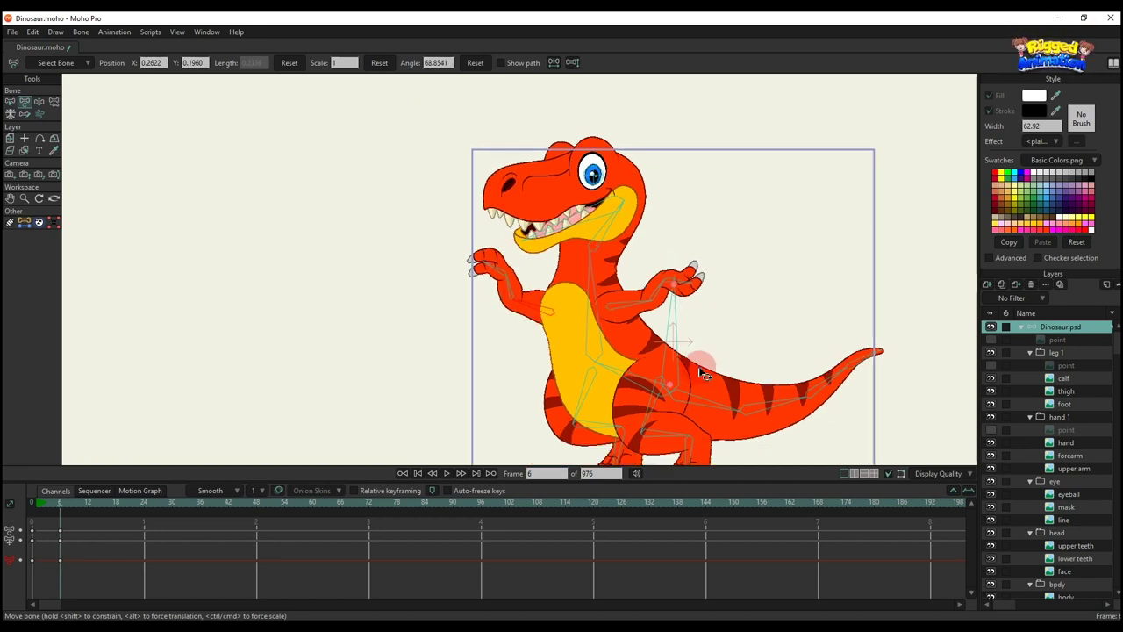
pyautogui.scroll(5, 694, 348)
pyautogui.moveTo(698, 448); pyautogui.dragTo(633, 373)
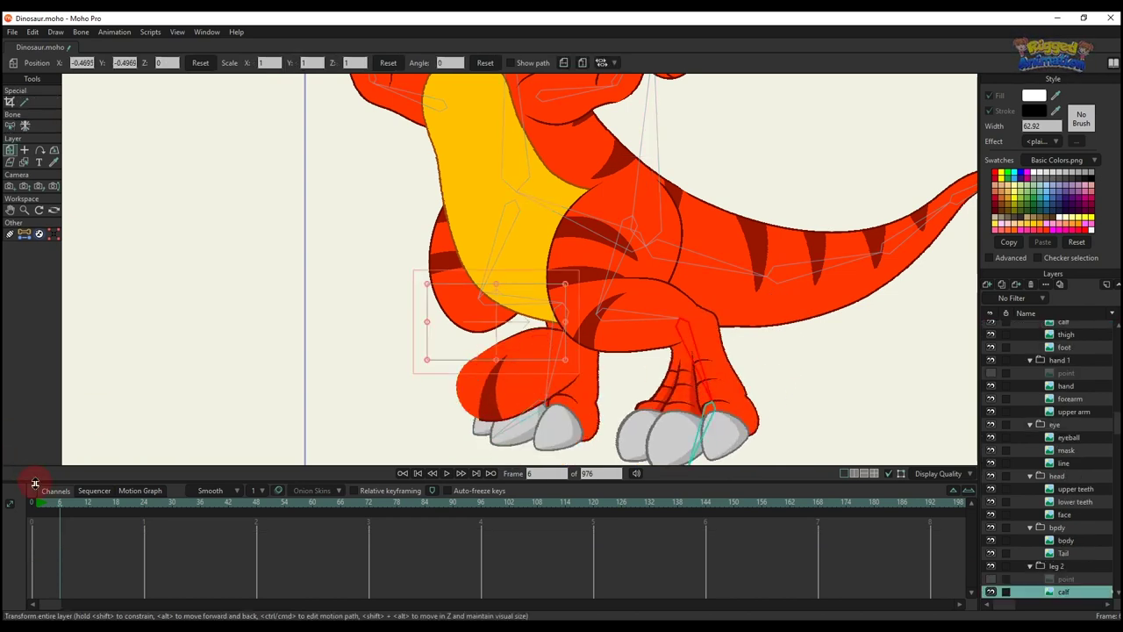
# Step: Return to frame 0 and rebind leg 2's calf layer to the far leg's calf bone
pyautogui.moveTo(55, 512); pyautogui.dragTo(17, 512)
pyautogui.click(54, 126)
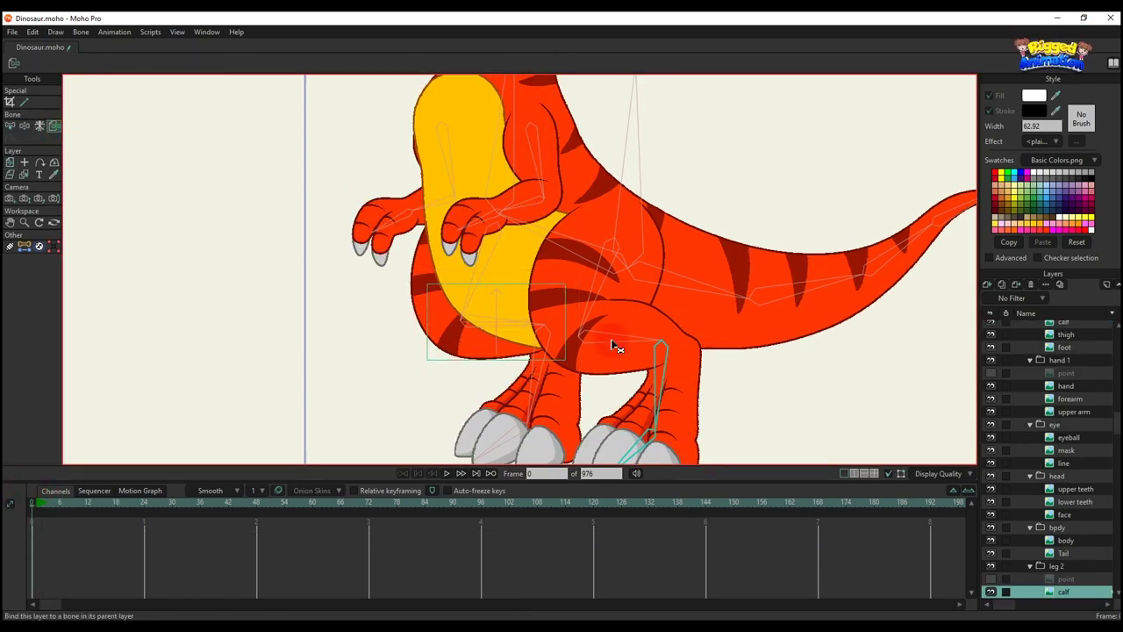
pyautogui.scroll(-2, 755, 364)
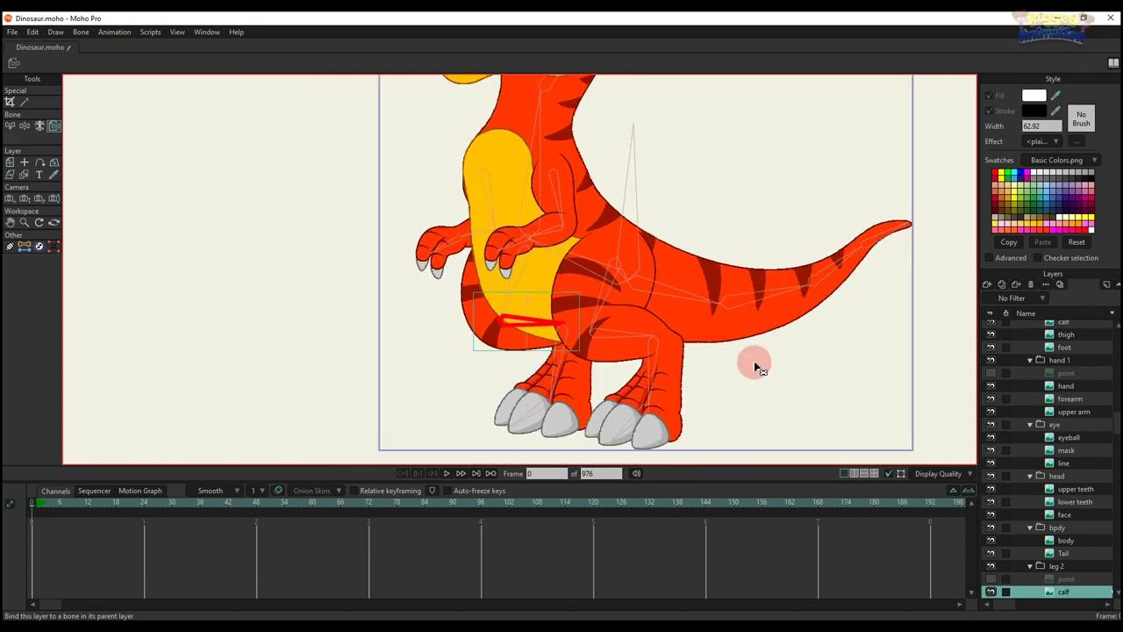
# Step: Select the Dinosaur.psd bone layer, return to frame 6 and move the lower-leg bones to test the leg bindings
pyautogui.scroll(2, 1057, 334)
pyautogui.click(1050, 326)
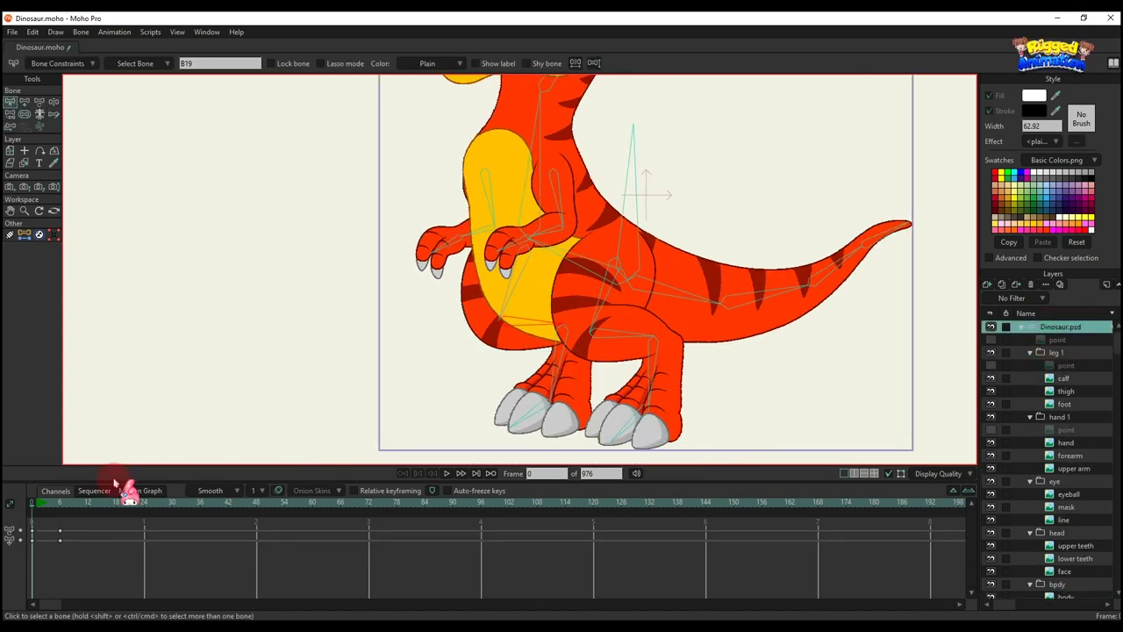
pyautogui.click(59, 502)
pyautogui.press('t')
pyautogui.moveTo(518, 286); pyautogui.dragTo(545, 372)
pyautogui.scroll(2, 630, 378)
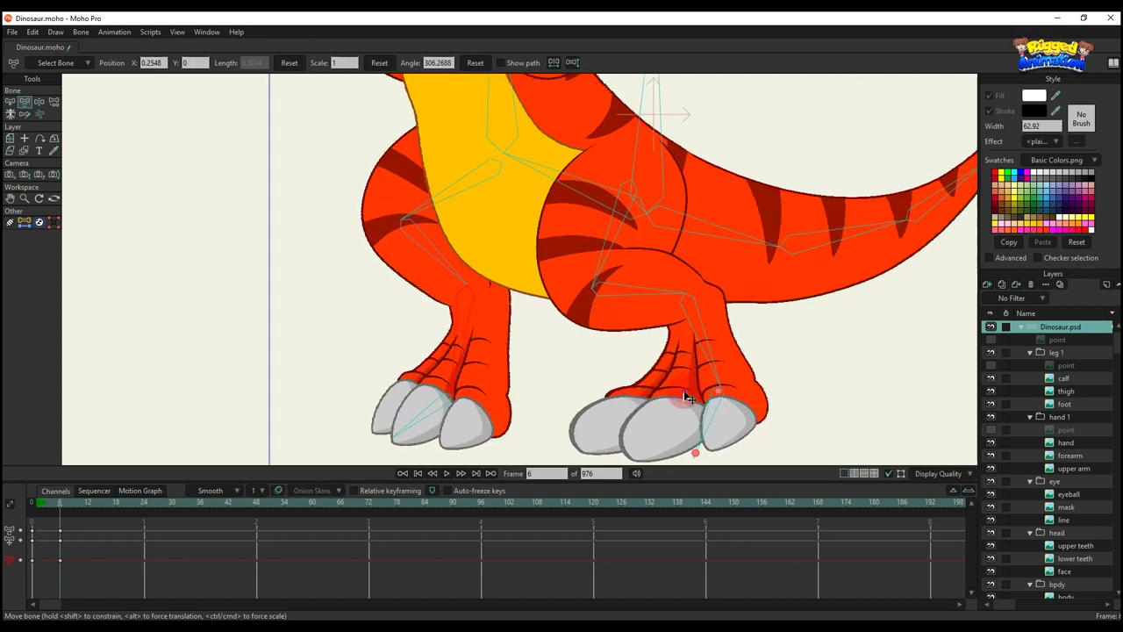
# Step: At frame 0, flexi-bind leg 1's foot layer to the near leg's shin and foot bones, and check the calf layer's binding
pyautogui.keyDown('alt'); pyautogui.rightClick(687, 397); pyautogui.keyUp('alt')
pyautogui.click(17, 506)
pyautogui.press('b')
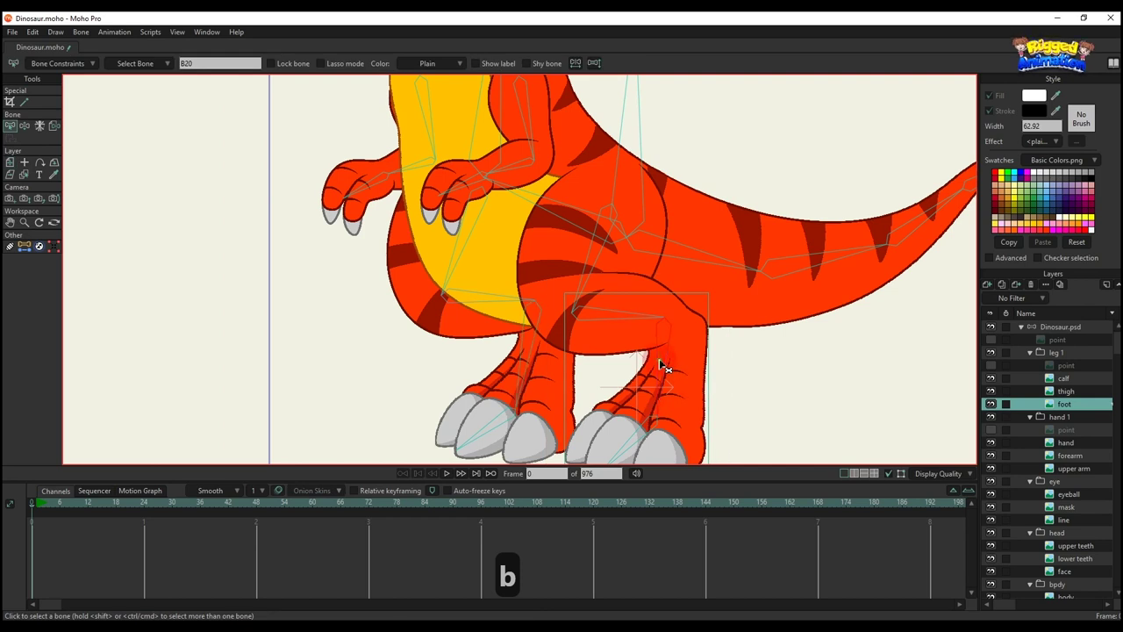
pyautogui.click(647, 429)
pyautogui.hotkey('ctrl', 'shift', 'f')
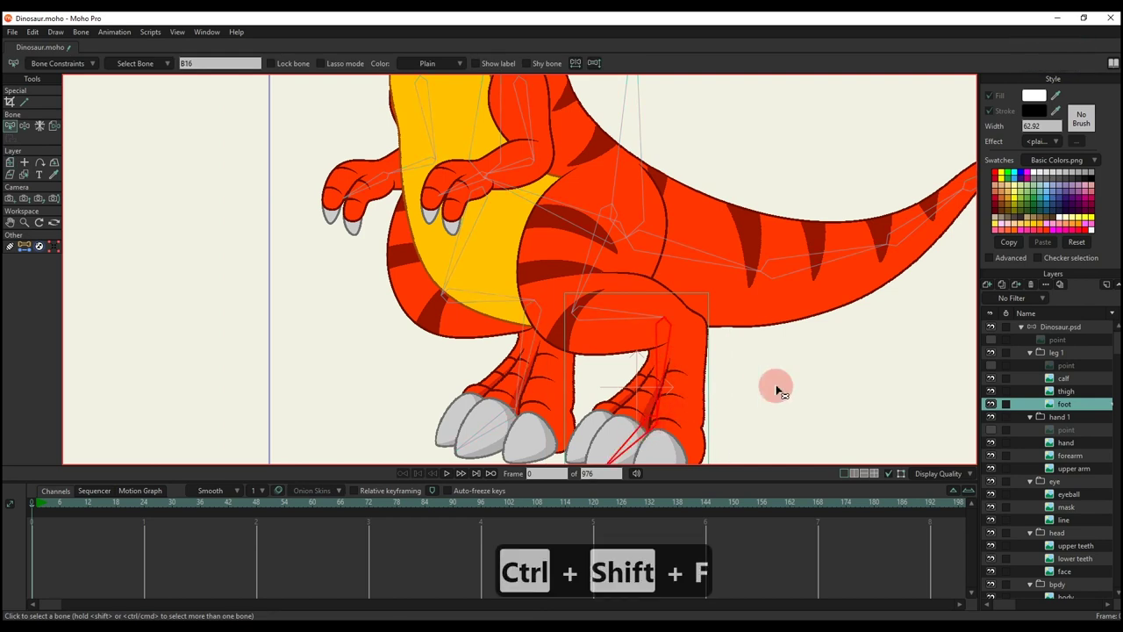
pyautogui.click(616, 321)
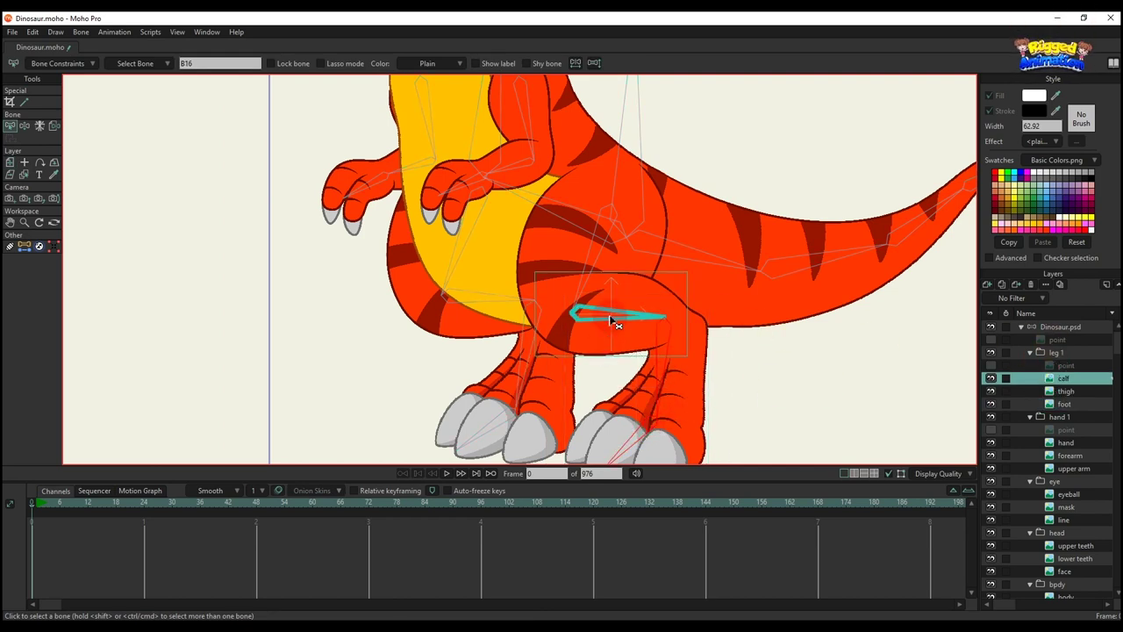
# Step: Reselect the Dinosaur.psd bone layer and reposition the near leg's bones at frame 6 to test the new foot binding
pyautogui.click(1059, 326)
pyautogui.click(53, 504)
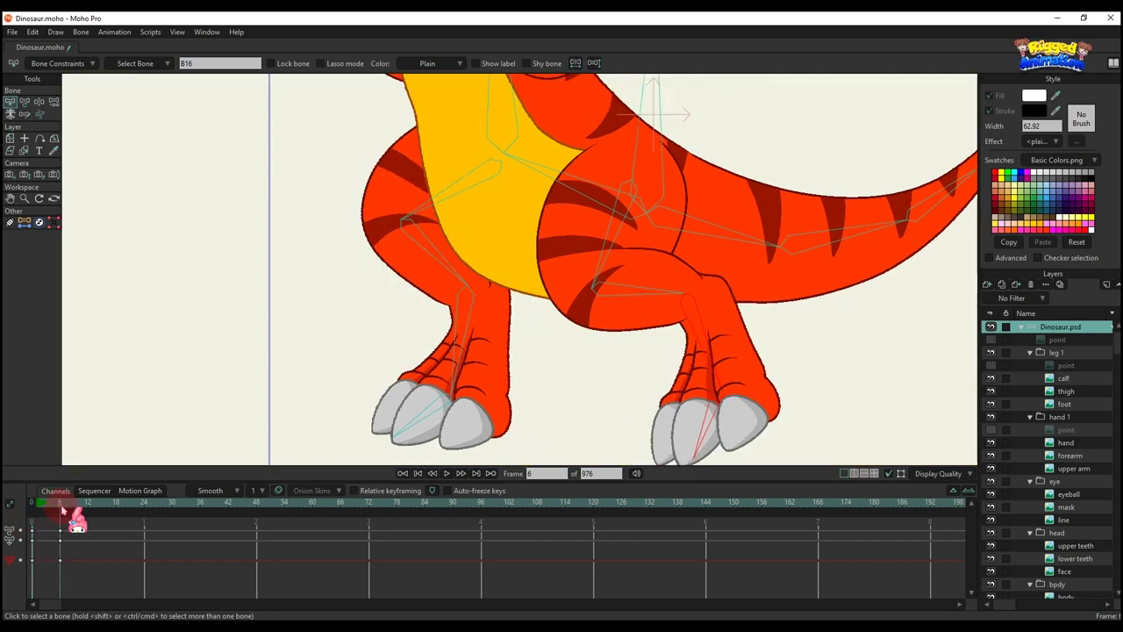
pyautogui.scroll(-2, 453, 287)
pyautogui.press('t')
pyautogui.moveTo(453, 286); pyautogui.dragTo(515, 295)
pyautogui.press('b')
pyautogui.click(795, 344)
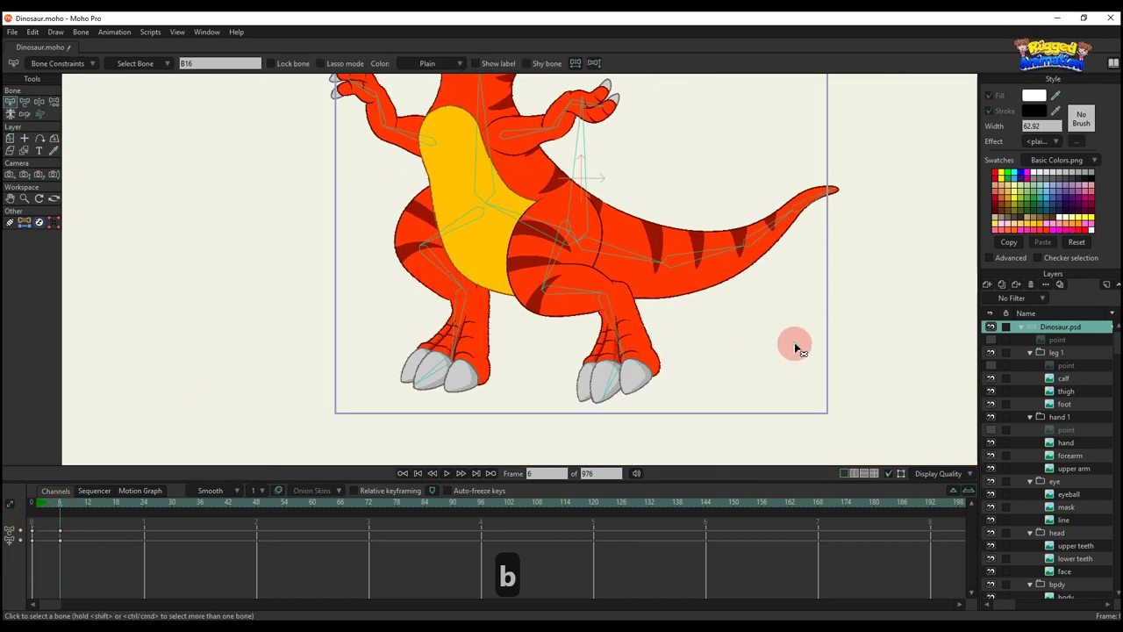
pyautogui.press('t')
pyautogui.moveTo(614, 316); pyautogui.dragTo(472, 334)
pyautogui.scroll(-2, 594, 288)
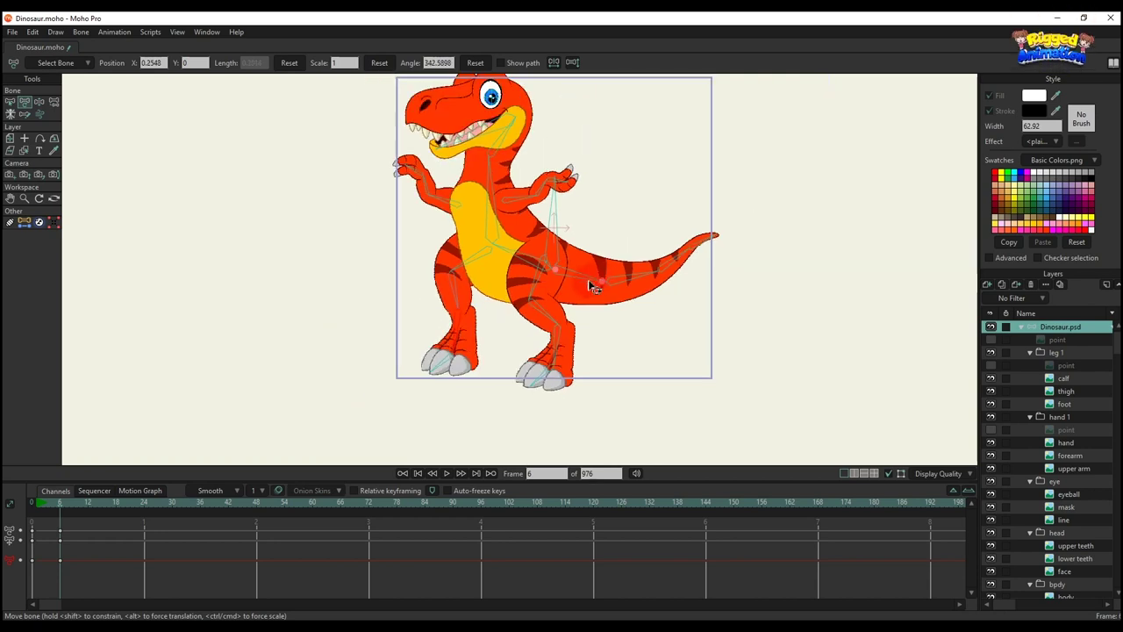
# Step: Raise the tail bones at frame 6 to test the tail, and delete all the test keyframes
pyautogui.scroll(3, 590, 282)
pyautogui.moveTo(591, 292); pyautogui.dragTo(581, 225)
pyautogui.scroll(-2, 600, 251)
pyautogui.moveTo(630, 270); pyautogui.dragTo(634, 336)
pyautogui.moveTo(636, 275); pyautogui.dragTo(645, 288)
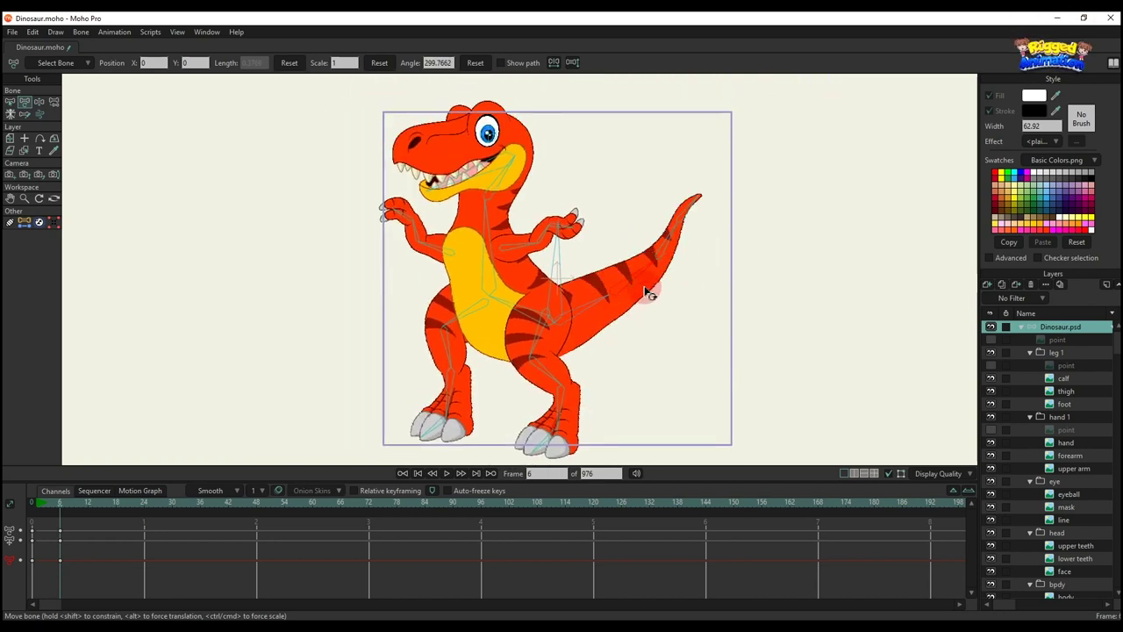
pyautogui.moveTo(130, 564); pyautogui.dragTo(8, 475)
pyautogui.press('BackSpace')
# Step: Curl the tail upward at frame 6 to test how it bends, and delete the resulting keyframes
pyautogui.scroll(2, 553, 378)
pyautogui.moveTo(595, 355); pyautogui.dragTo(659, 239)
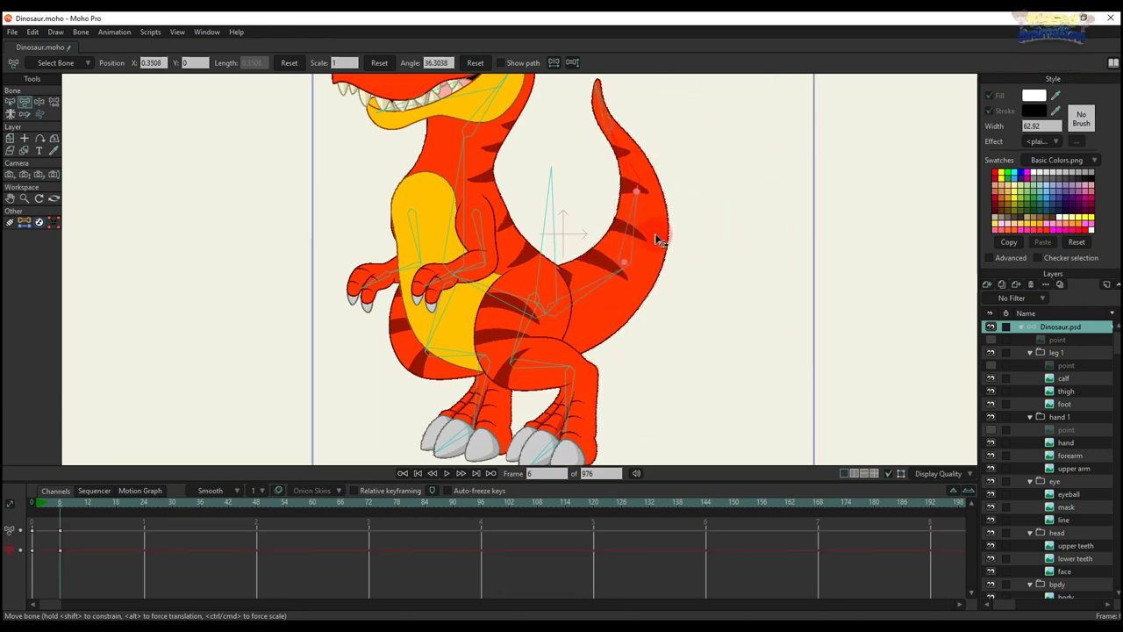
pyautogui.scroll(-4, 658, 239)
pyautogui.press('BackSpace')
pyautogui.scroll(3, 605, 298)
pyautogui.scroll(-1, 597, 323)
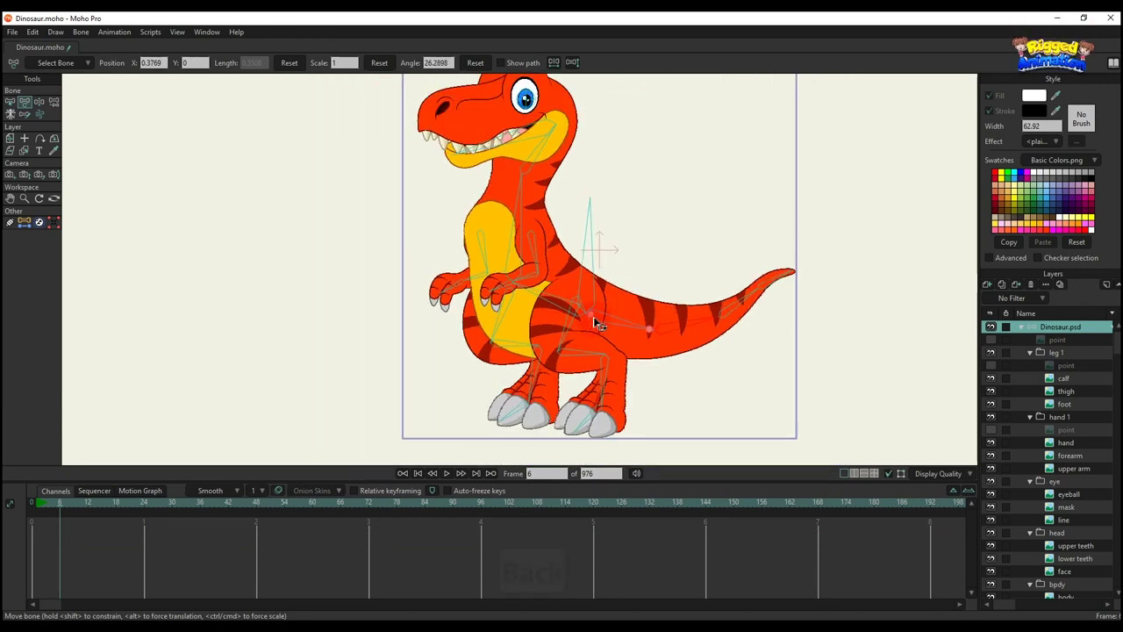
# Step: Move the root bone with the Manipulate Bones tool at frame 6, and delete the resulting keyframes
pyautogui.press('z')
pyautogui.moveTo(593, 276)
pyautogui.mouseDown()
pyautogui.moveTo(597, 296)
pyautogui.moveTo(604, 276)
pyautogui.mouseUp()
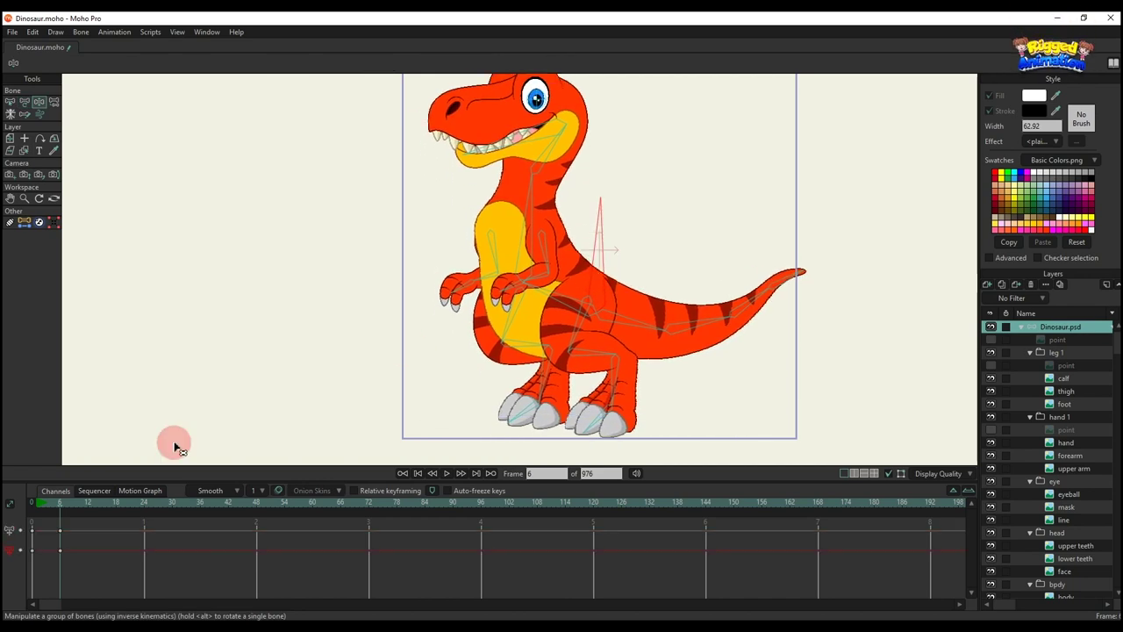
pyautogui.moveTo(116, 576); pyautogui.dragTo(3, 519)
pyautogui.press('BackSpace')
# Step: At frame 0, select all bones and reduce their bone strength to about 0.3
pyautogui.click(33, 503)
pyautogui.moveTo(466, 383); pyautogui.dragTo(463, 348)
pyautogui.press('b')
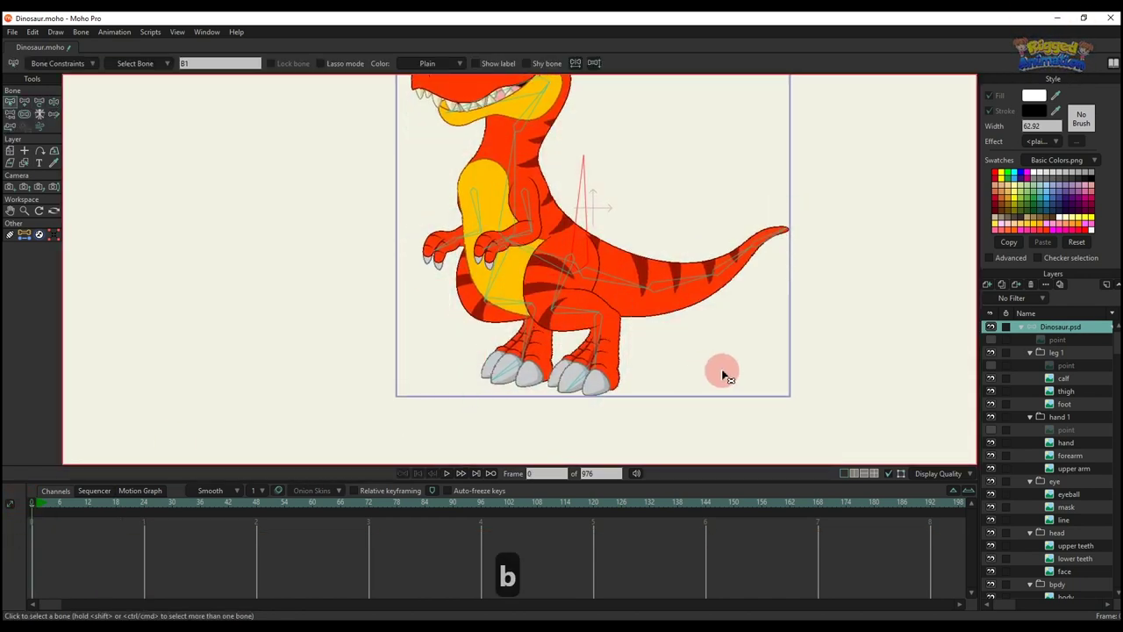
pyautogui.scroll(-2, 661, 342)
pyautogui.hotkey('ctrl', 'a')
pyautogui.scroll(2, 569, 209)
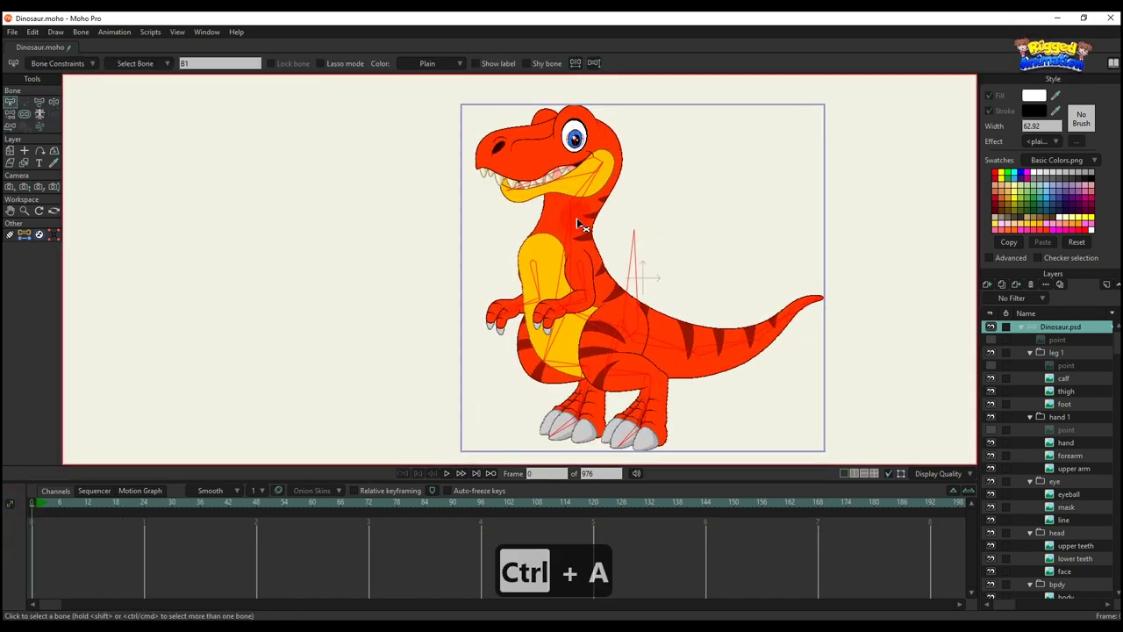
pyautogui.press('s')
pyautogui.moveTo(625, 294); pyautogui.dragTo(562, 288)
pyautogui.scroll(3, 552, 275)
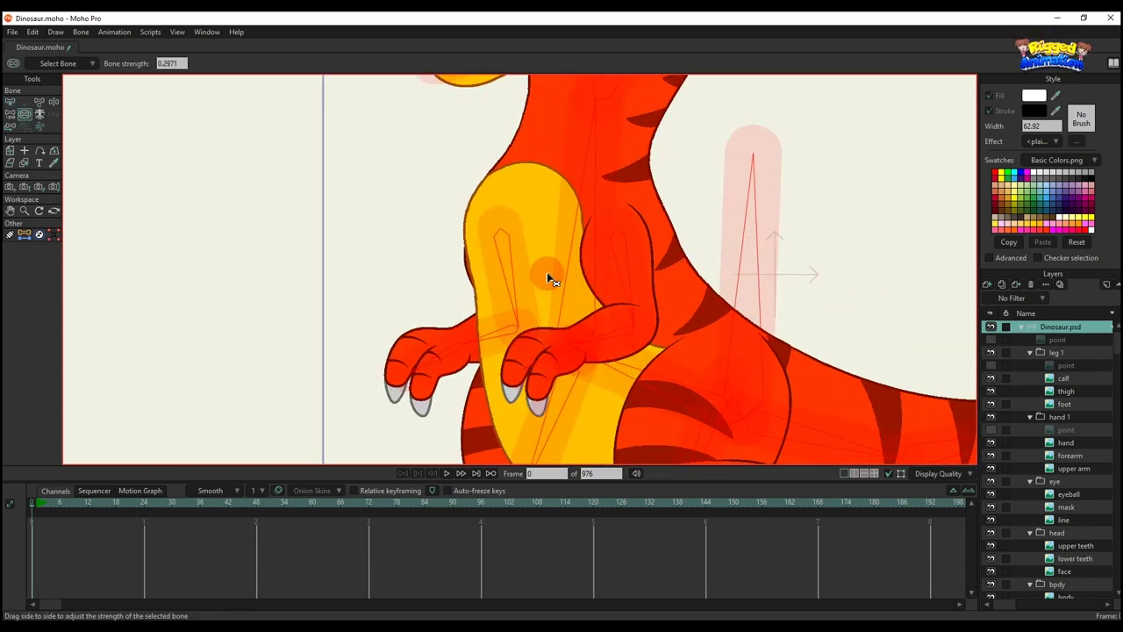
pyautogui.scroll(-3, 675, 338)
# Step: Add a long target bone from the far leg's knee out in front of the dinosaur and reduce its bone strength
pyautogui.press('b')
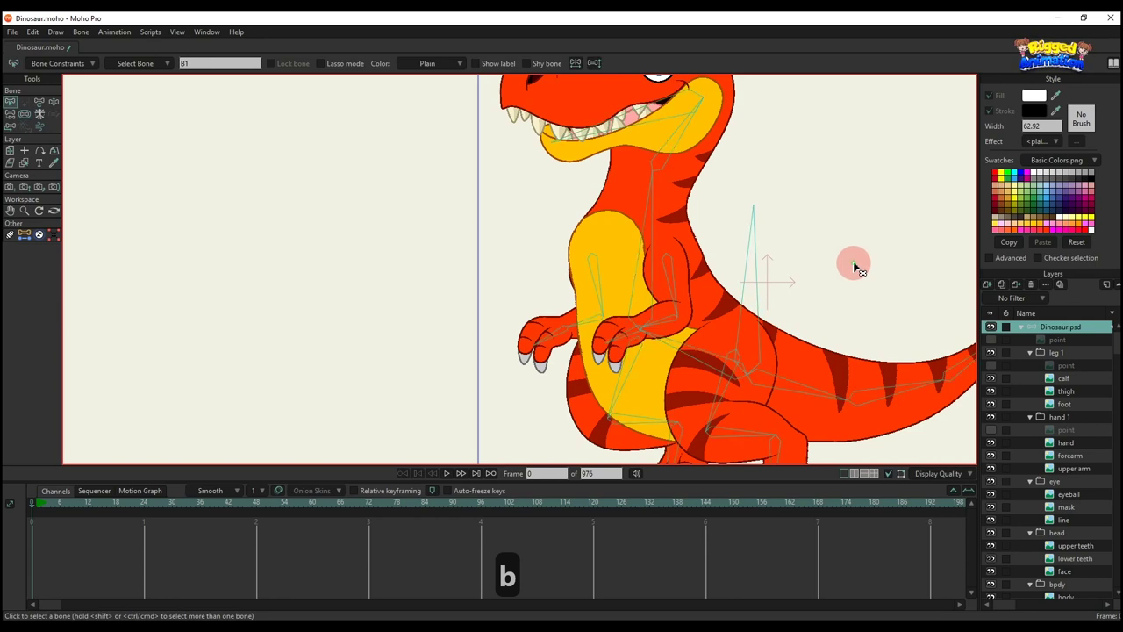
pyautogui.scroll(2, 658, 352)
pyautogui.press('a')
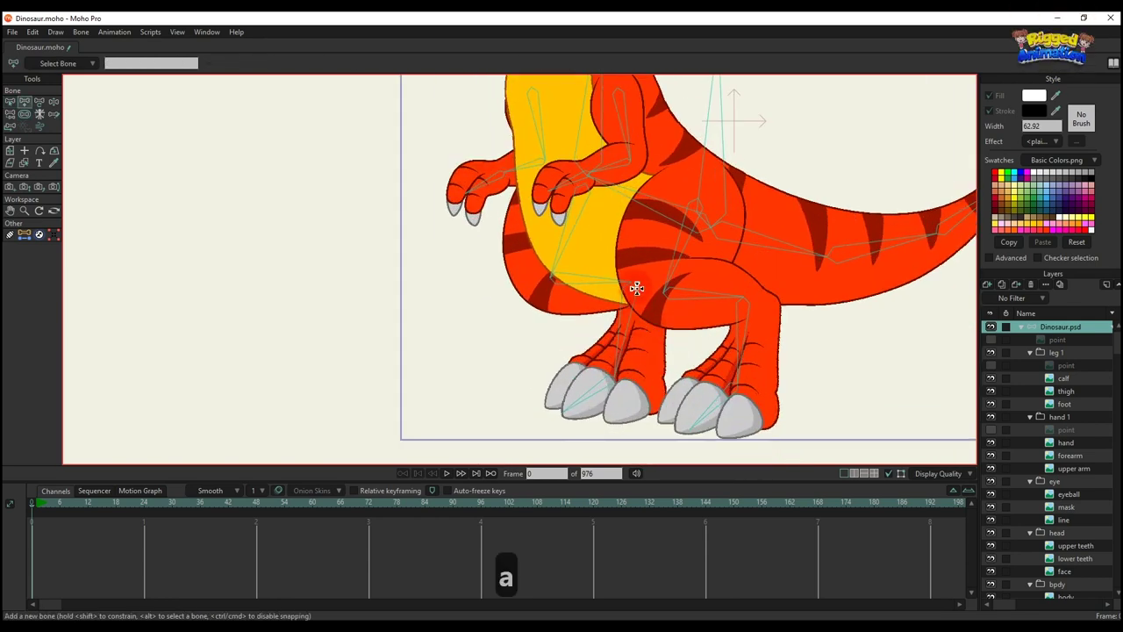
pyautogui.moveTo(633, 284); pyautogui.dragTo(343, 358)
pyautogui.press('s')
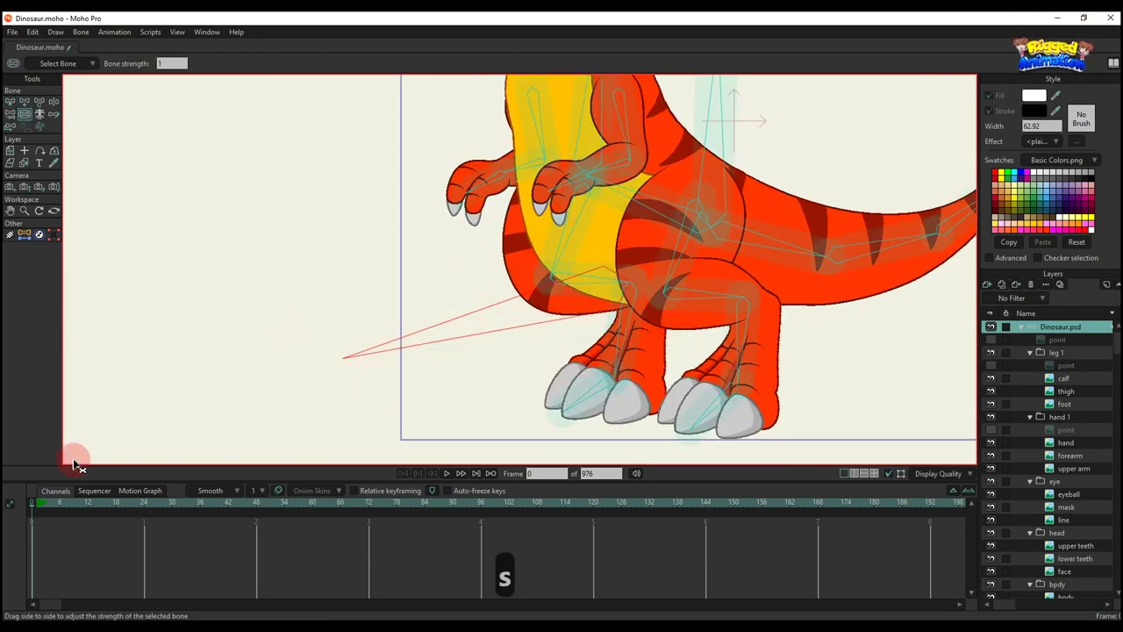
pyautogui.press('b')
# Step: Add a second long target bone from the near leg's knee out behind the dinosaur and set its bone strength to 0
pyautogui.press('a')
pyautogui.moveTo(746, 296); pyautogui.dragTo(956, 329)
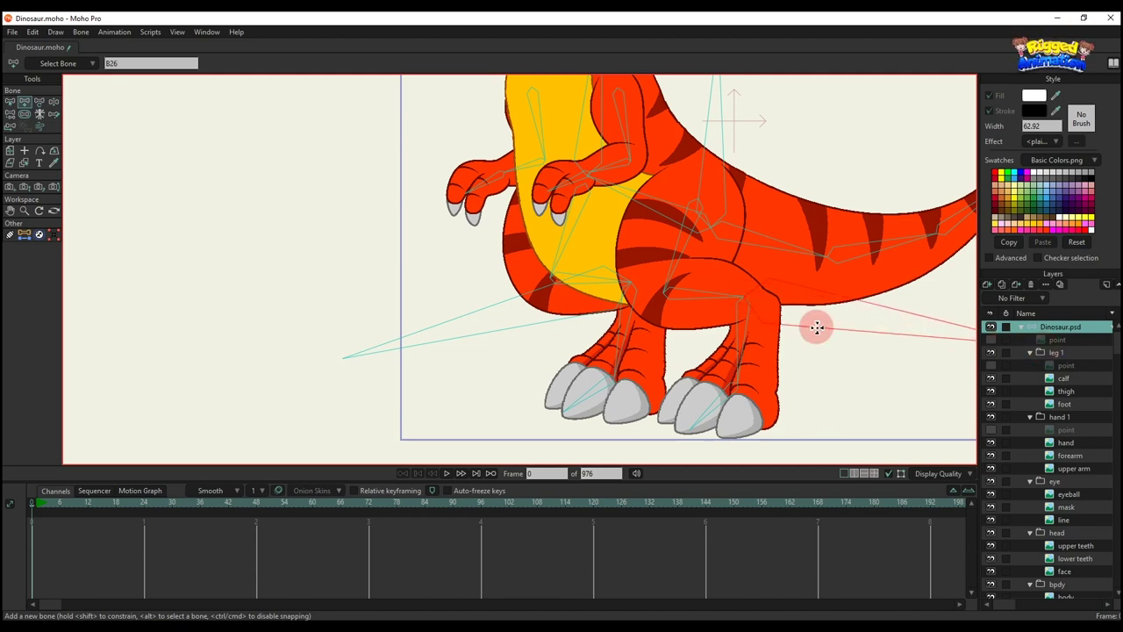
pyautogui.scroll(-2, 815, 326)
pyautogui.press('s')
pyautogui.press('t')
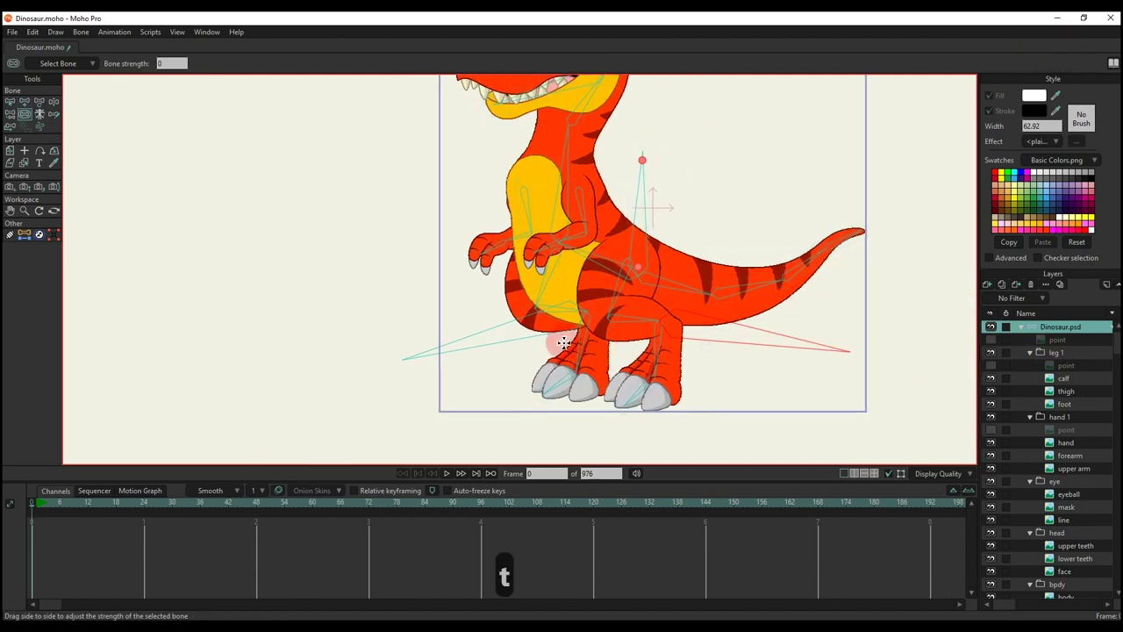
# Step: Set bone B25 as the target of the far leg's calf bone B19 in its bone constraints
pyautogui.scroll(2, 494, 326)
pyautogui.press('b')
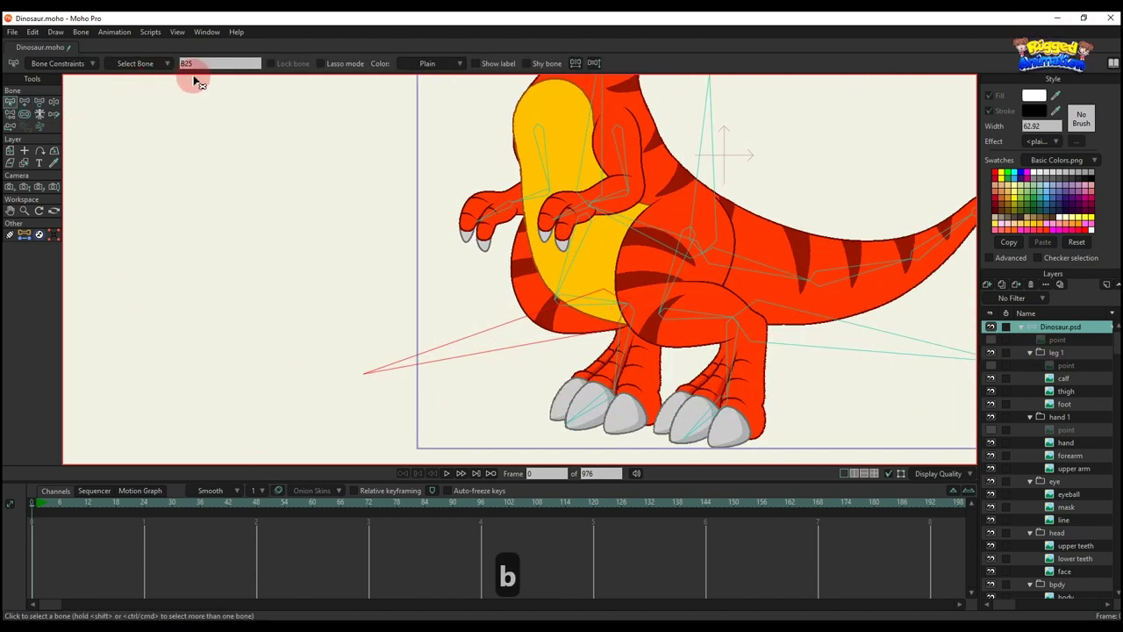
pyautogui.moveTo(198, 65); pyautogui.dragTo(161, 63)
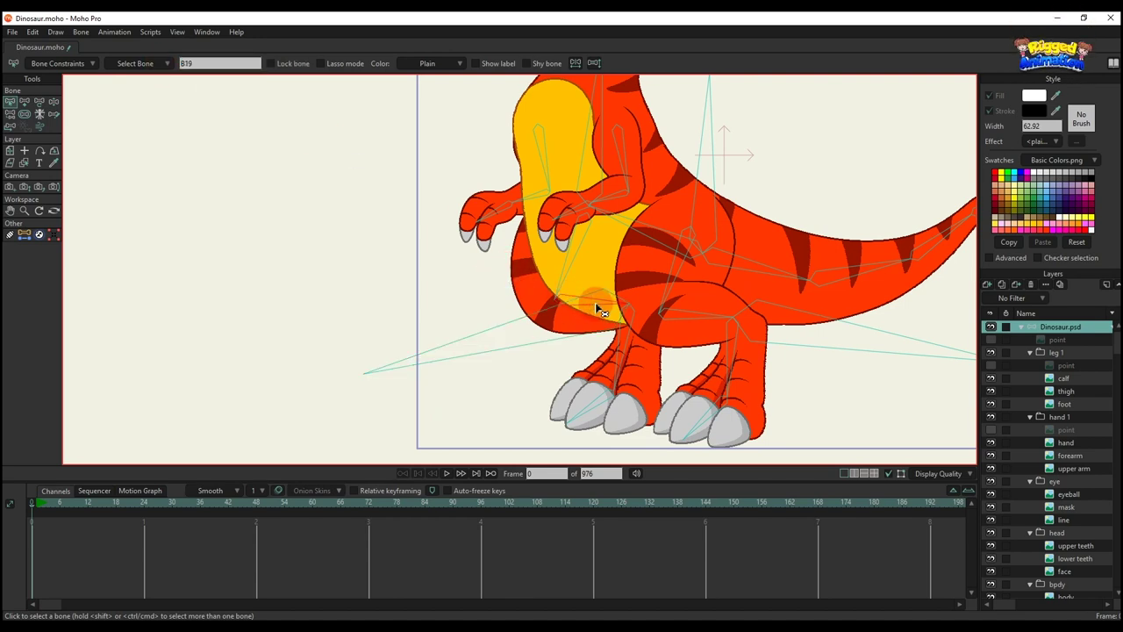
pyautogui.click(50, 69)
pyautogui.click(84, 208)
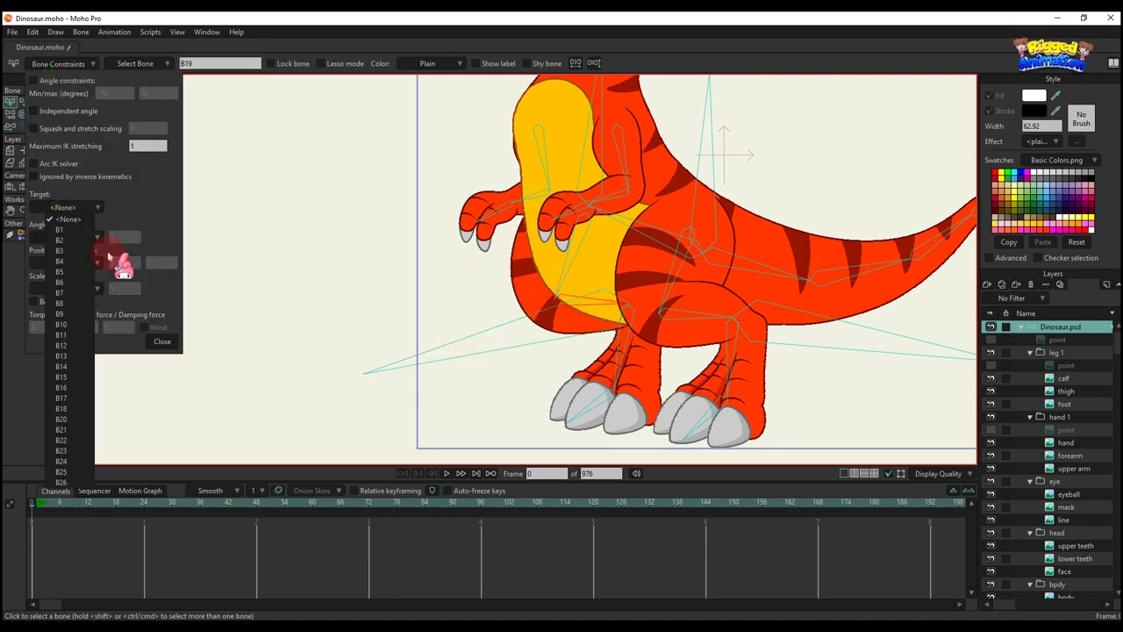
pyautogui.click(68, 473)
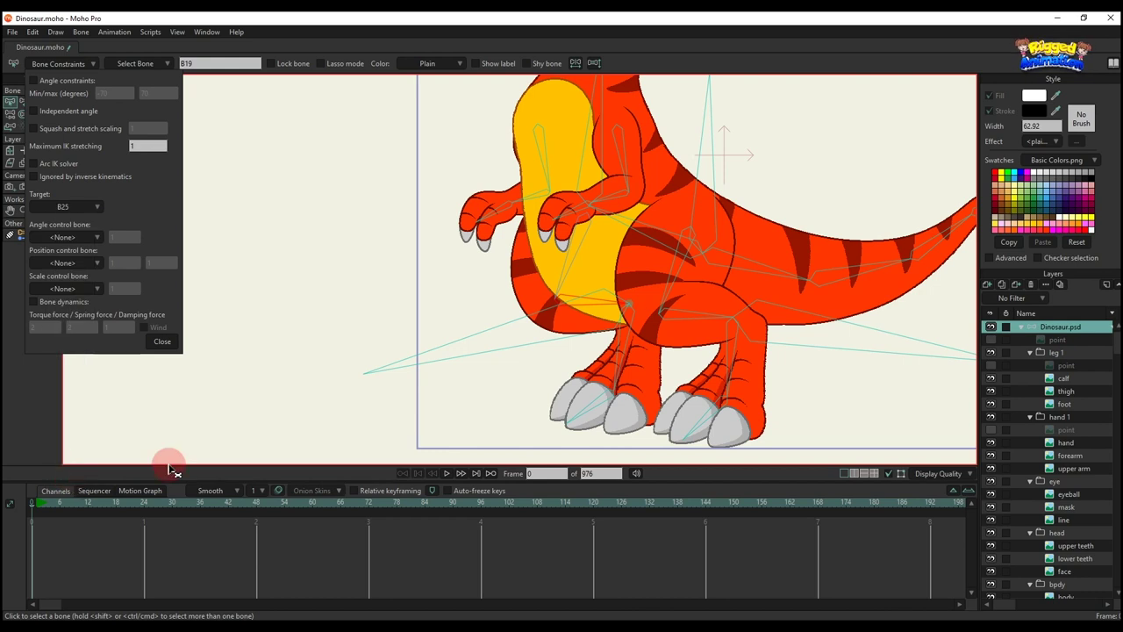
# Step: Set bone B26 as the target of the near leg's calf bone B15
pyautogui.click(795, 316)
pyautogui.click(436, 147)
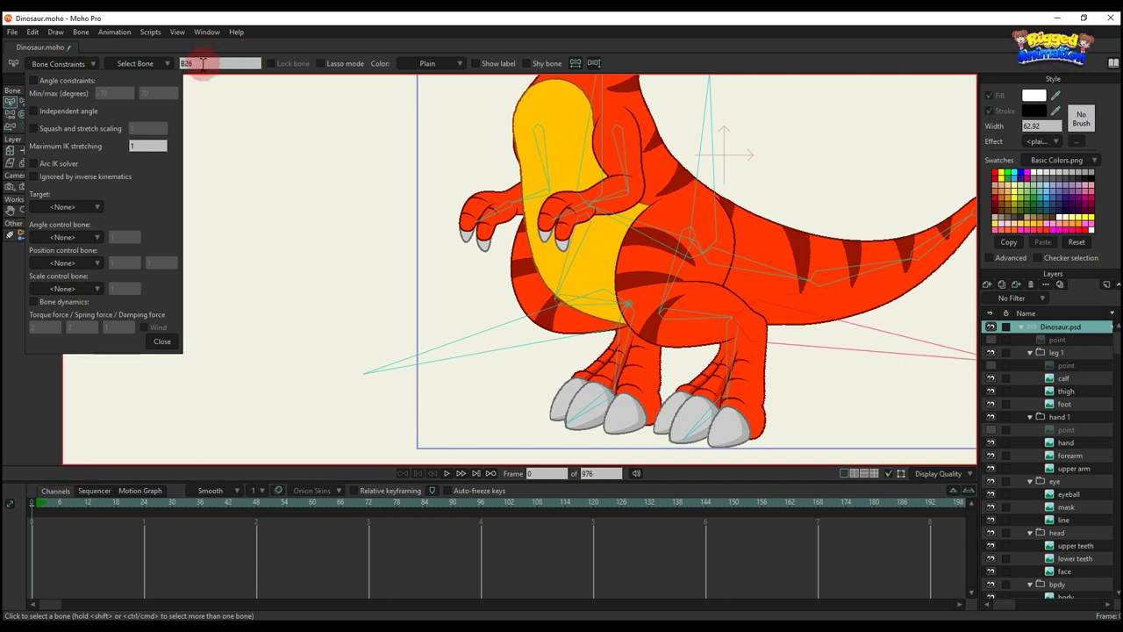
pyautogui.click(707, 323)
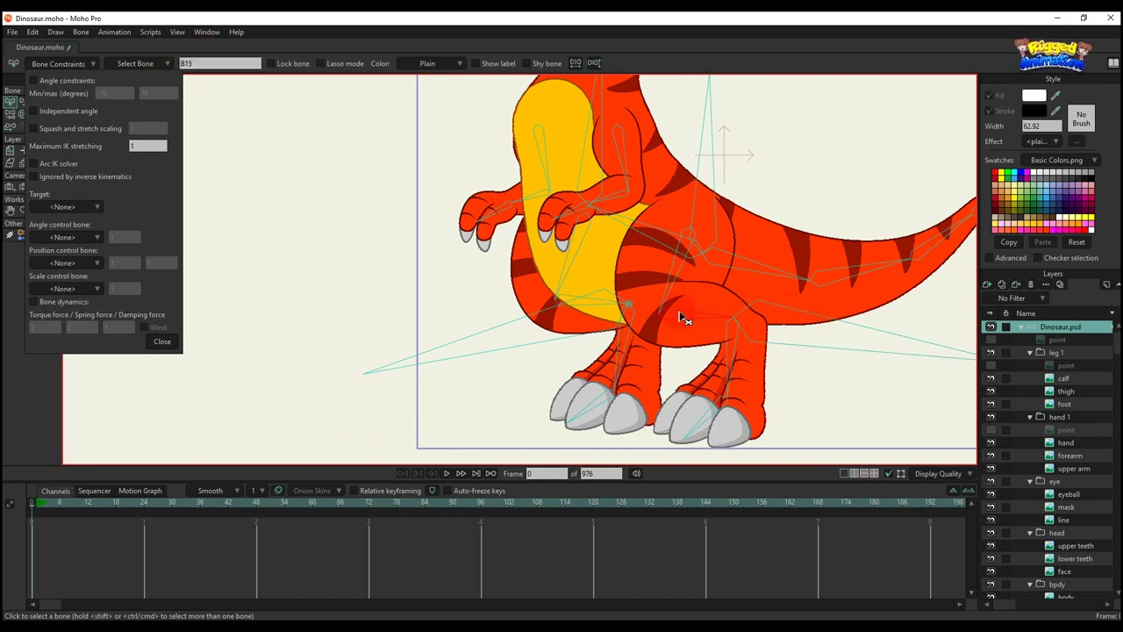
pyautogui.click(66, 208)
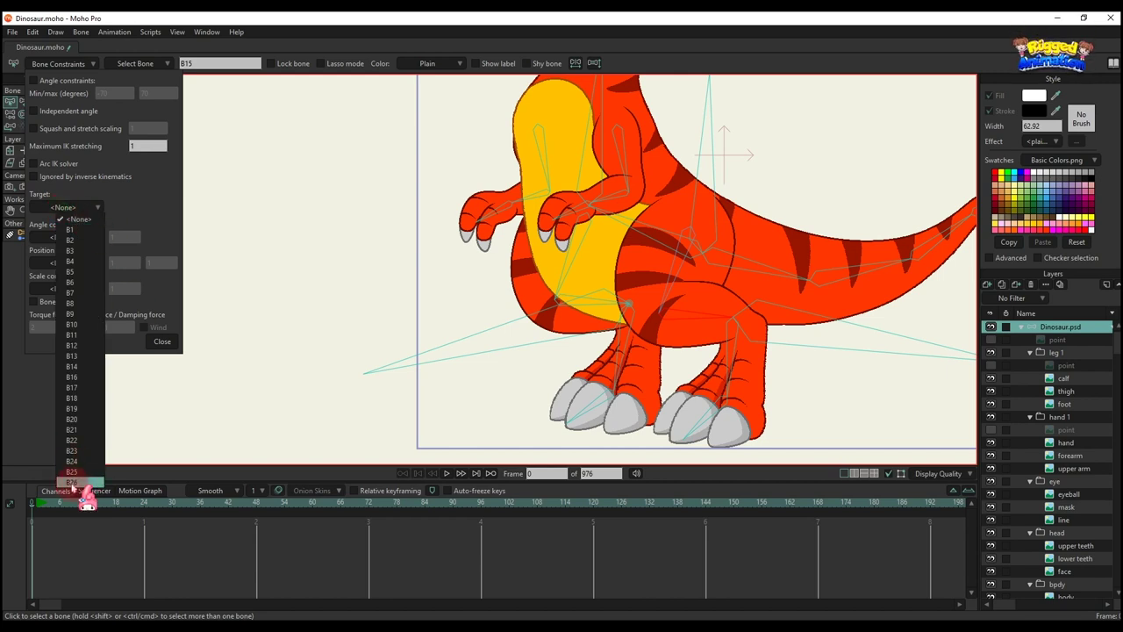
pyautogui.click(79, 482)
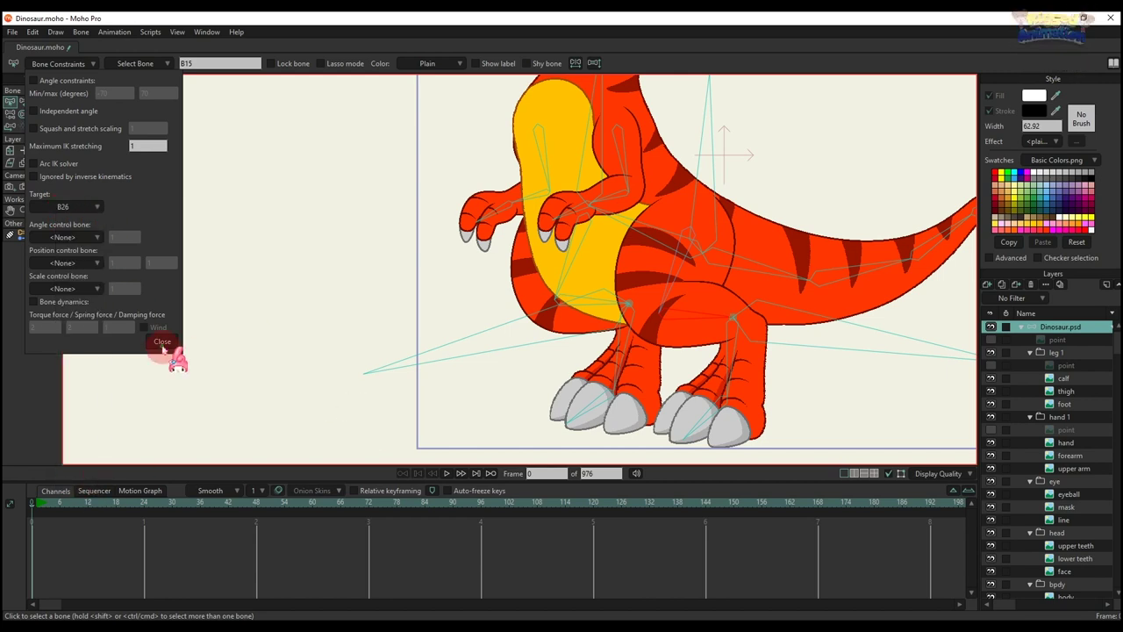
# Step: Go to frame 9, move the root bone to test the leg targets, and delete the test keyframes
pyautogui.click(77, 502)
pyautogui.scroll(-2, 668, 315)
pyautogui.press('t')
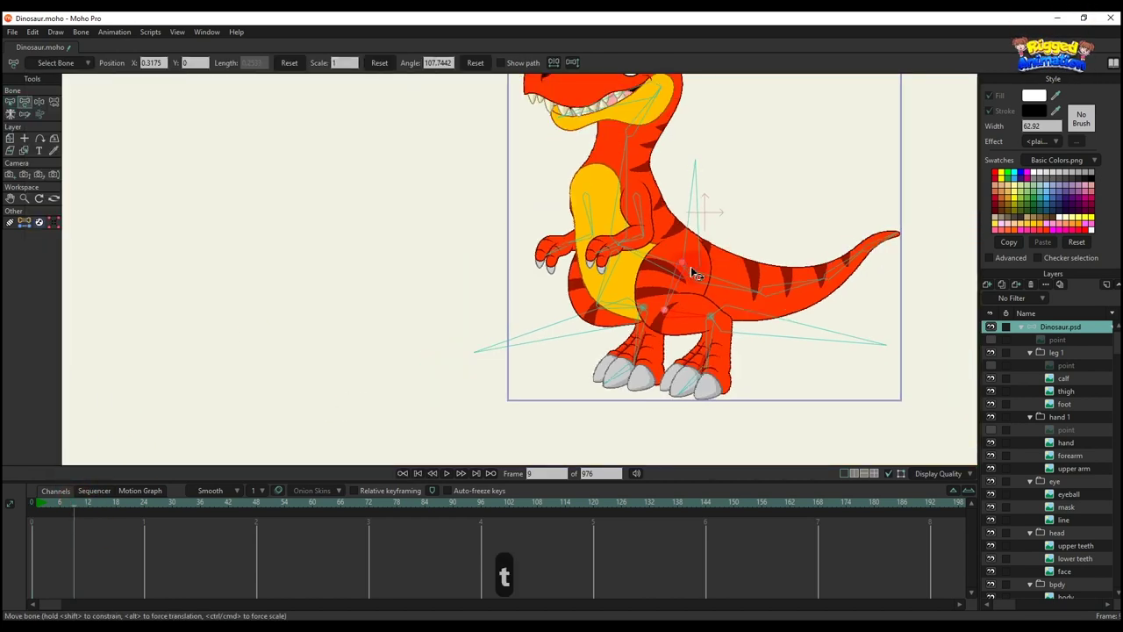
pyautogui.moveTo(696, 274)
pyautogui.mouseDown()
pyautogui.moveTo(698, 295)
pyautogui.moveTo(727, 241)
pyautogui.moveTo(727, 284)
pyautogui.moveTo(702, 254)
pyautogui.mouseUp()
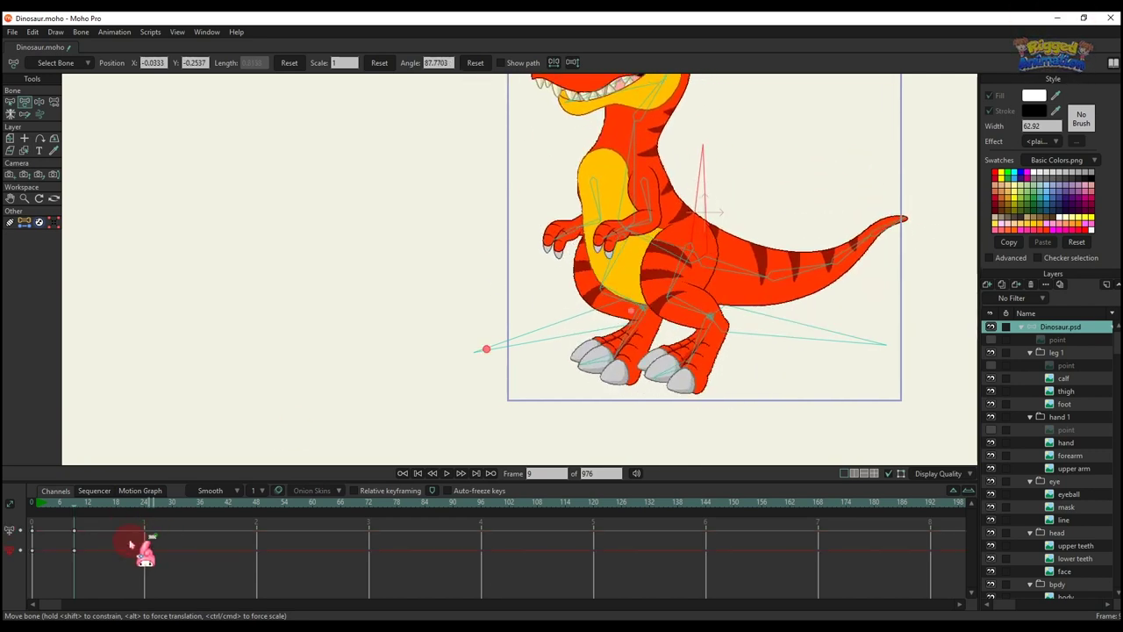
pyautogui.moveTo(131, 541); pyautogui.dragTo(57, 509)
pyautogui.press('BackSpace')
# Step: At frame 0, enable Independent angle in the constraints of both legs' shin bones, B20 and B16
pyautogui.click(32, 504)
pyautogui.press('b')
pyautogui.scroll(2, 612, 336)
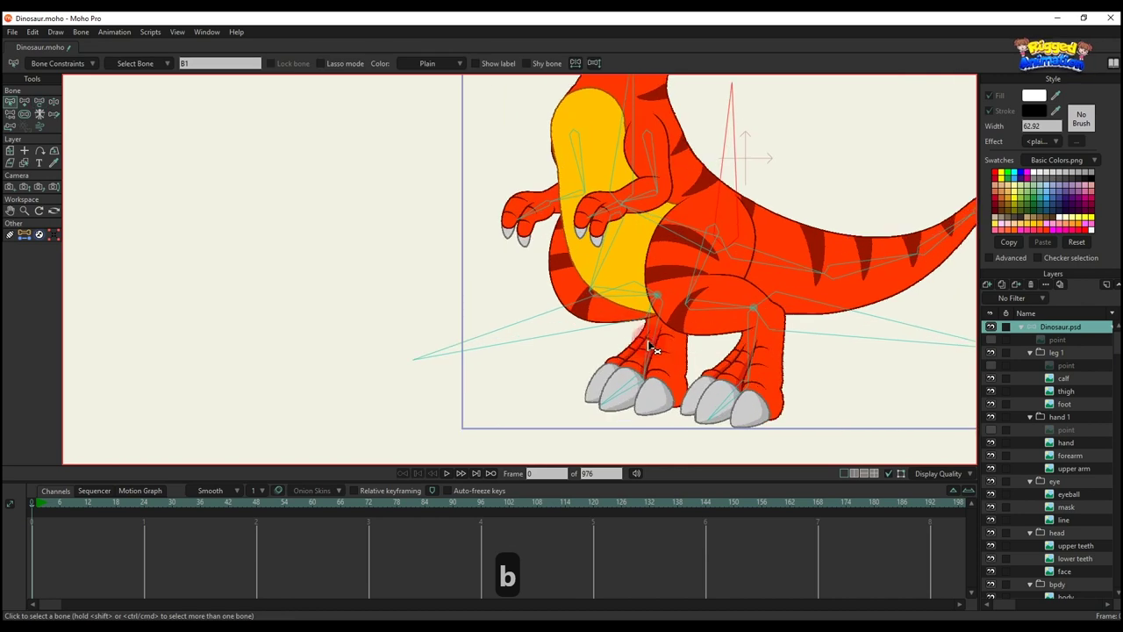
pyautogui.click(665, 348)
pyautogui.click(728, 343)
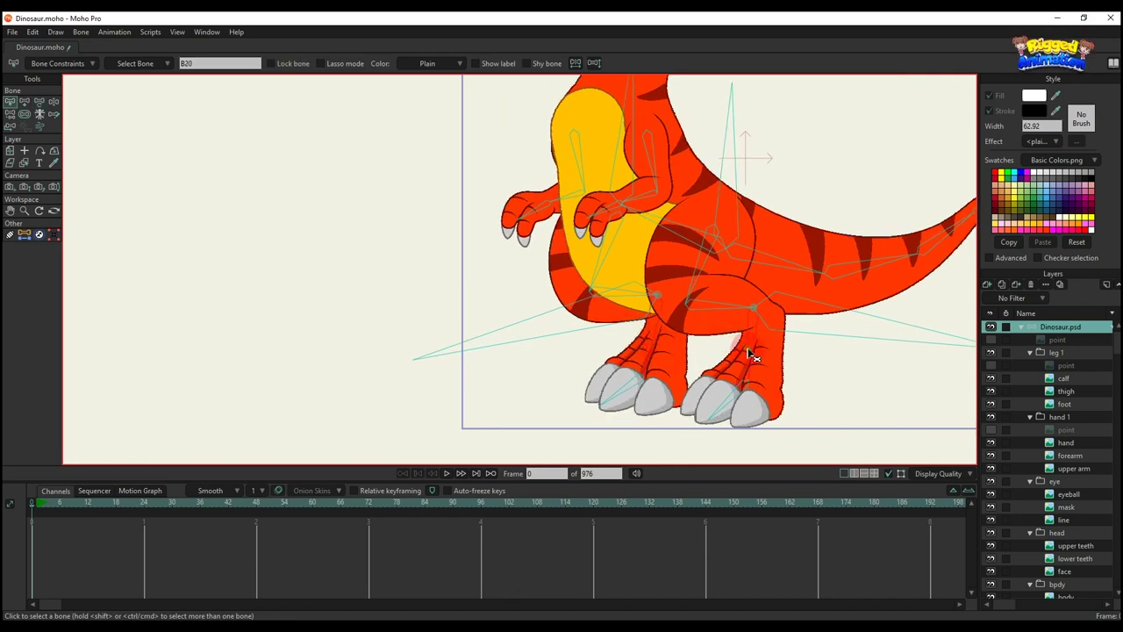
pyautogui.click(59, 63)
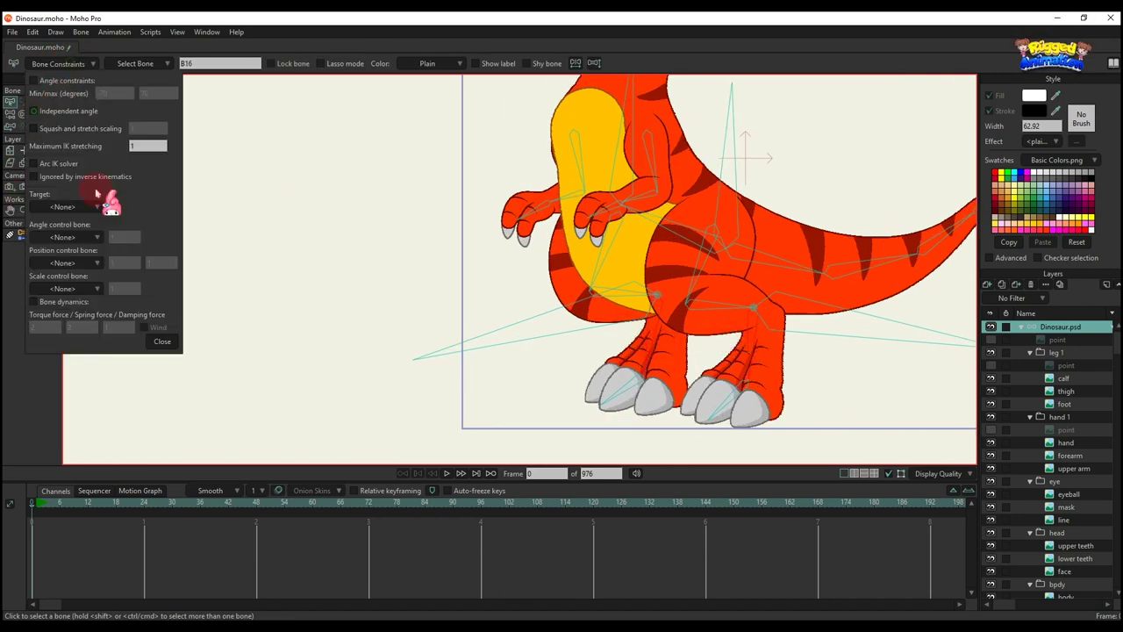
pyautogui.click(160, 342)
pyautogui.click(402, 348)
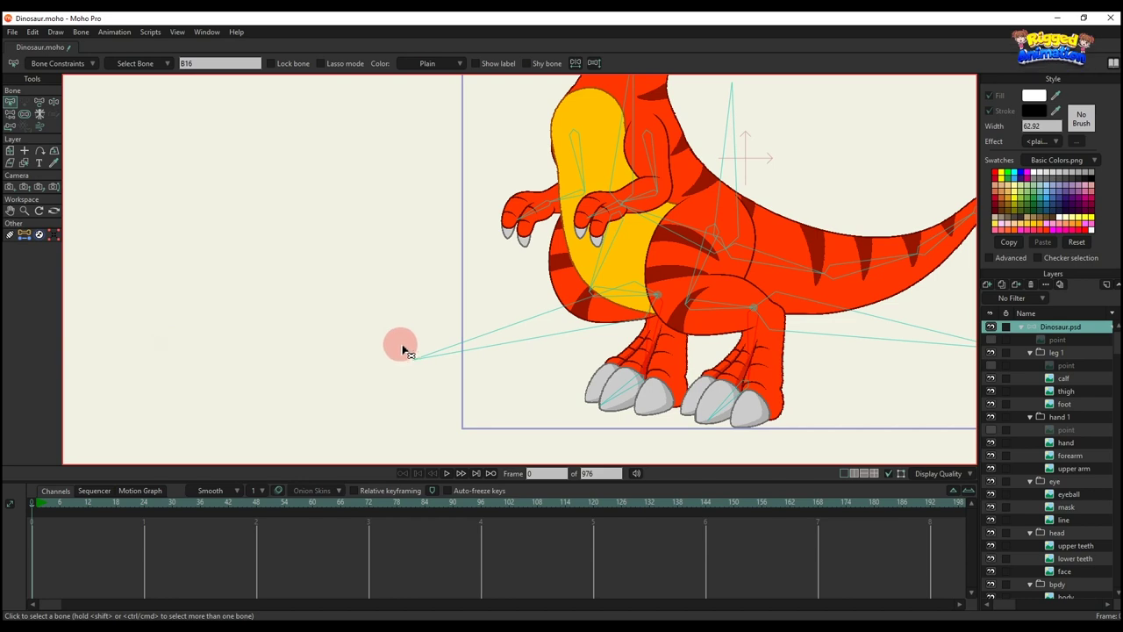
# Step: At frame 5, move the root bone to test how the legs follow their target bones
pyautogui.click(55, 509)
pyautogui.press('t')
pyautogui.scroll(-2, 757, 208)
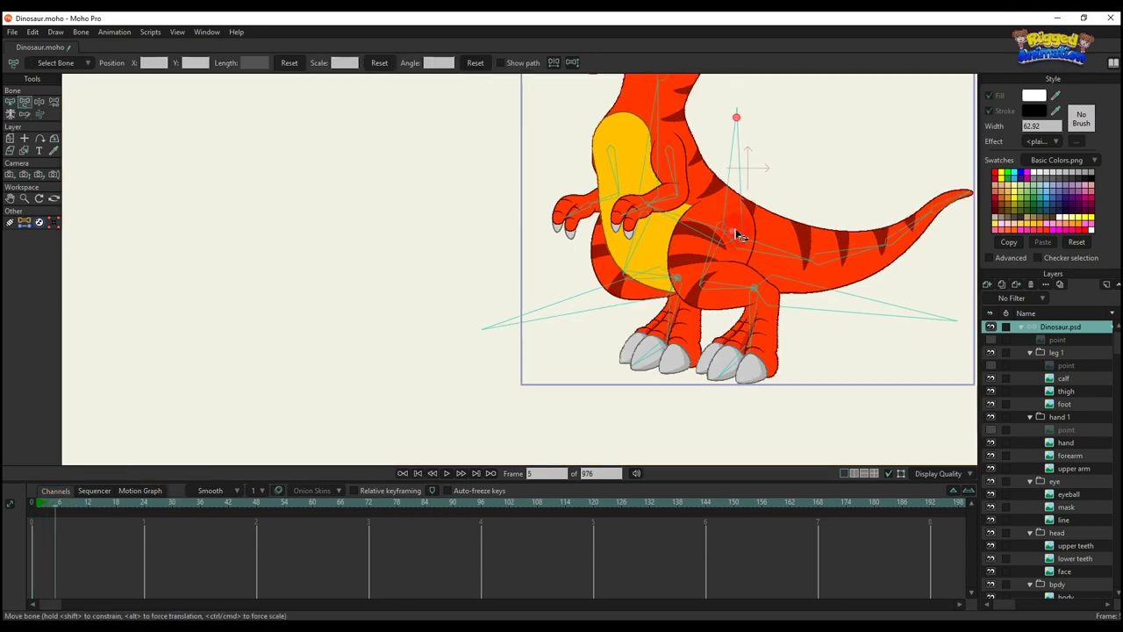
pyautogui.moveTo(738, 235); pyautogui.dragTo(782, 296)
# Step: At frame 0, set the maximum IK stretching of the near leg's calf bone B15 to 2 in its bone constraints
pyautogui.press('b')
pyautogui.moveTo(54, 509); pyautogui.dragTo(32, 508)
pyautogui.click(647, 348)
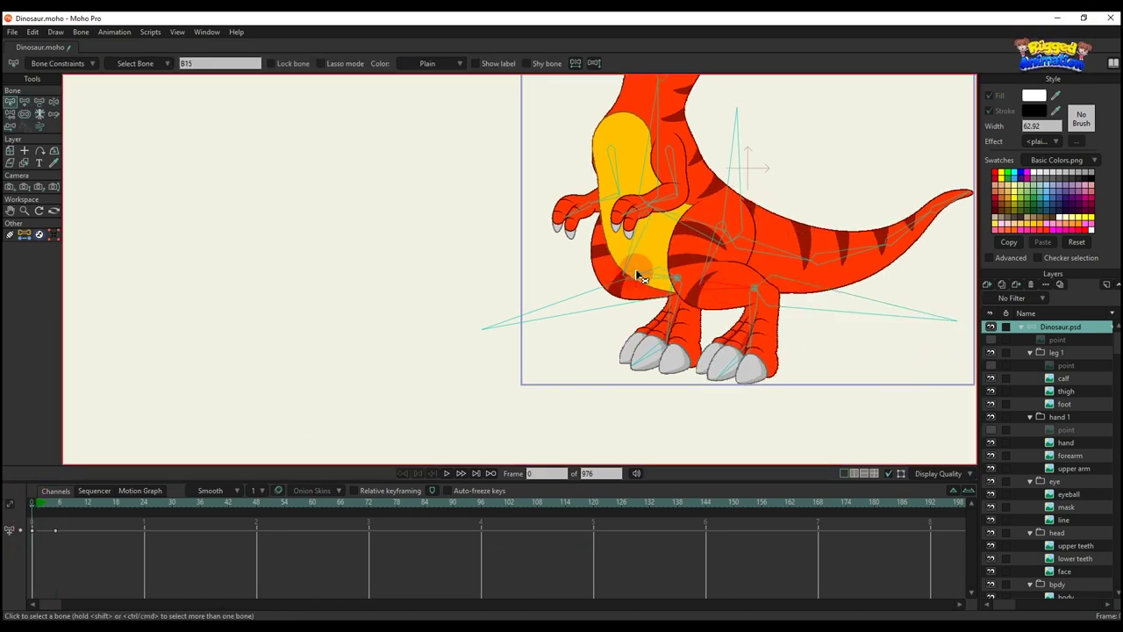
pyautogui.click(58, 63)
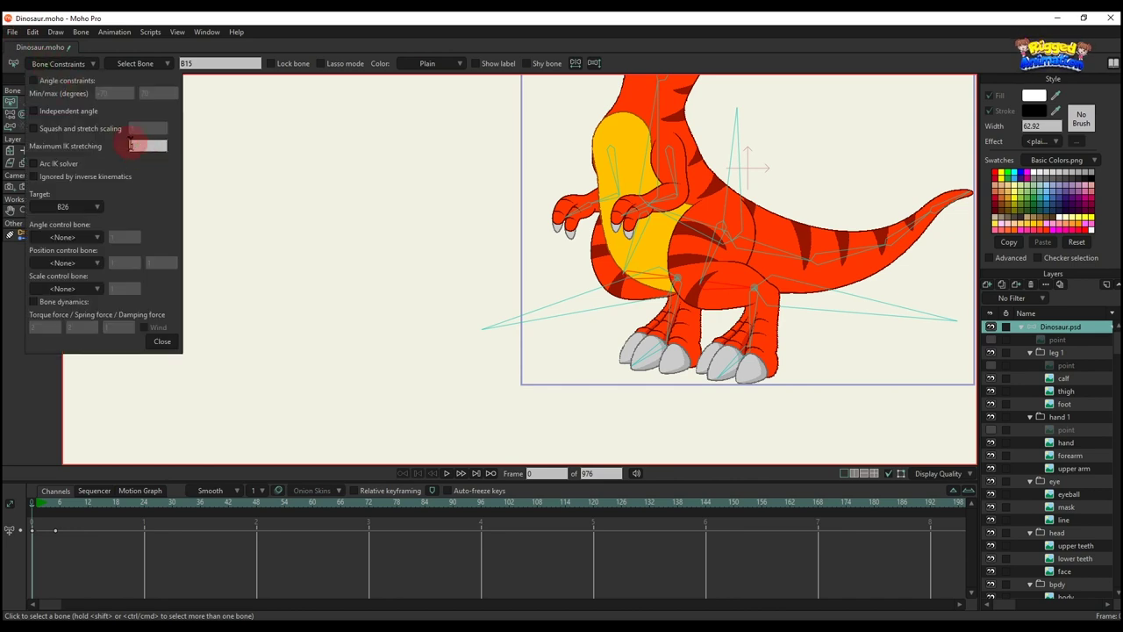
pyautogui.write('2')
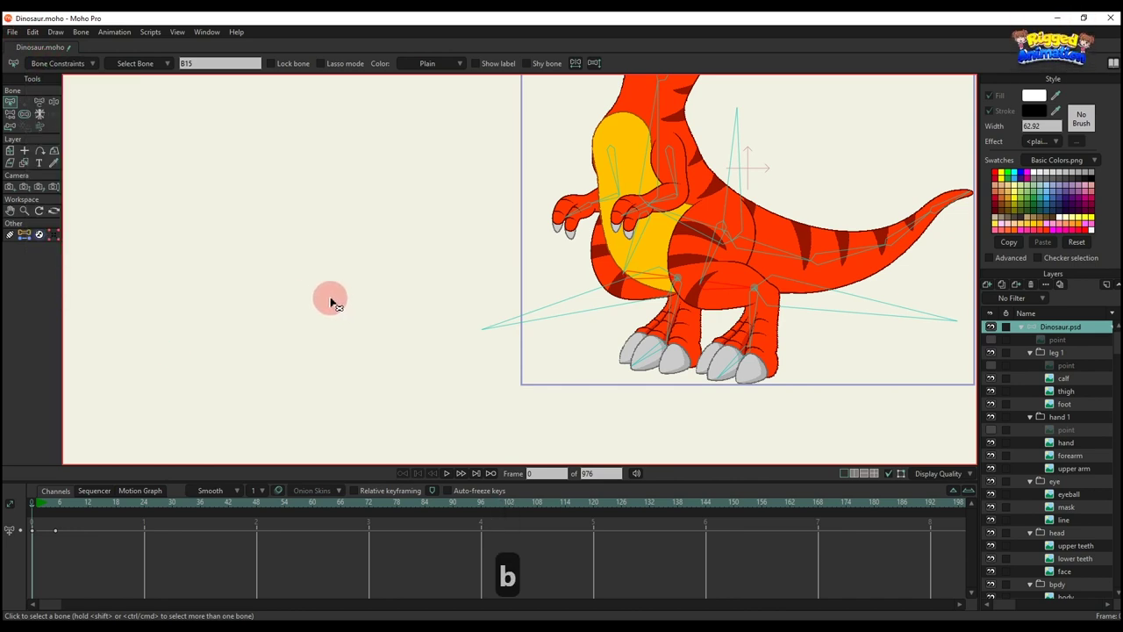
# Step: Go back to frame 5, move the near leg's target bone to test the leg stretching, and delete the test keyframes
pyautogui.click(55, 511)
pyautogui.press('t')
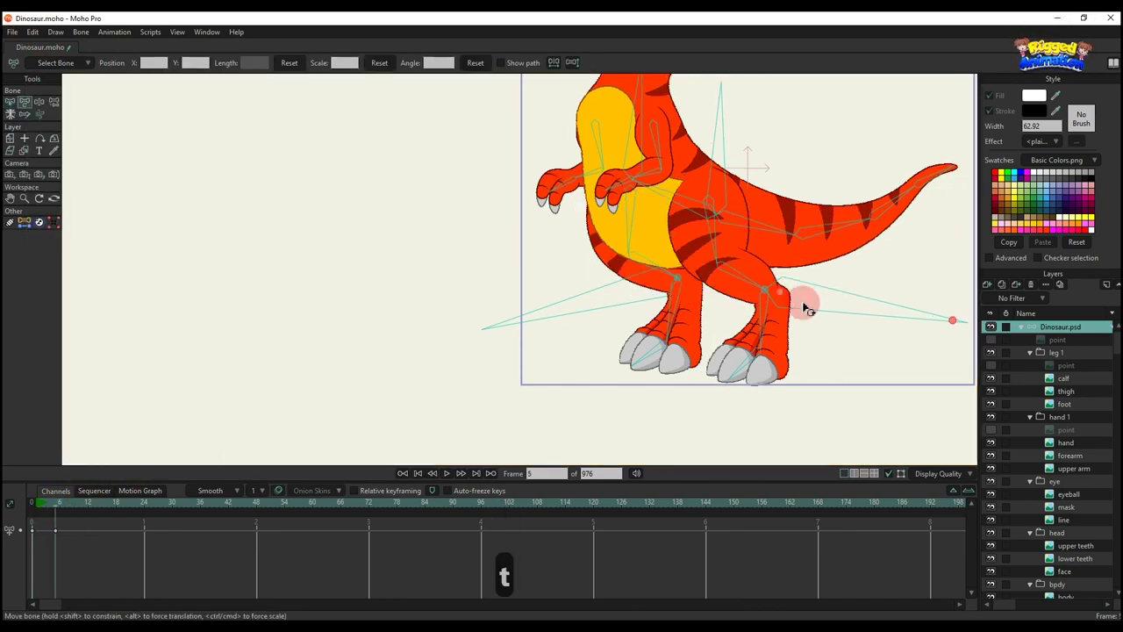
pyautogui.moveTo(786, 297)
pyautogui.mouseDown()
pyautogui.moveTo(918, 296)
pyautogui.moveTo(818, 276)
pyautogui.moveTo(960, 283)
pyautogui.moveTo(868, 257)
pyautogui.moveTo(816, 220)
pyautogui.moveTo(869, 190)
pyautogui.moveTo(658, 209)
pyautogui.moveTo(622, 304)
pyautogui.moveTo(858, 258)
pyautogui.moveTo(756, 246)
pyautogui.moveTo(880, 255)
pyautogui.moveTo(797, 293)
pyautogui.moveTo(781, 286)
pyautogui.mouseUp()
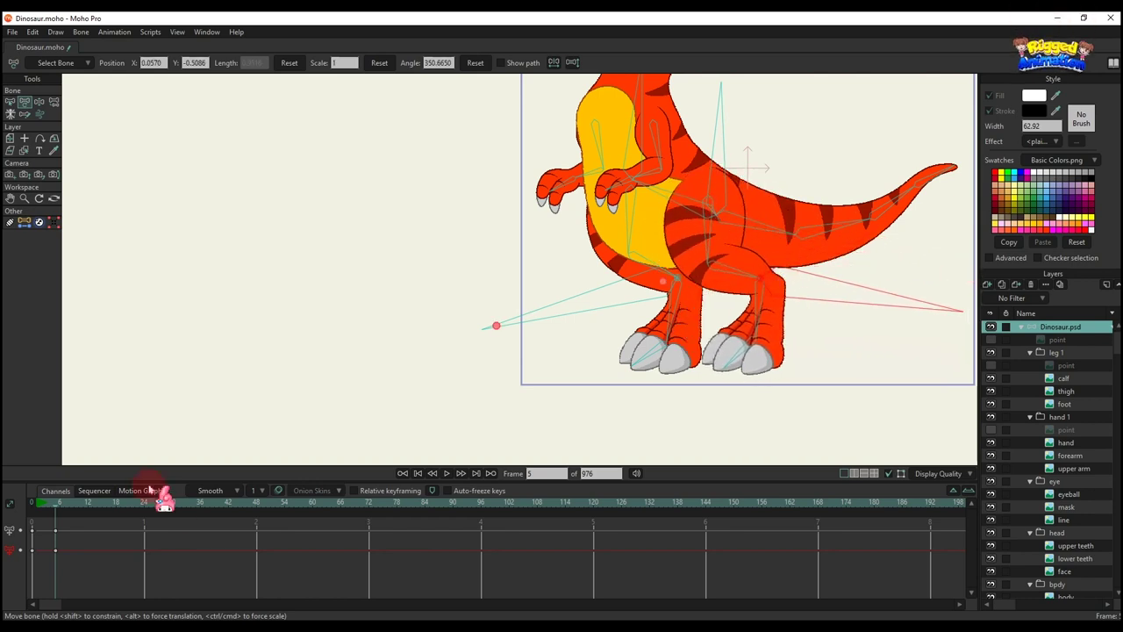
pyautogui.moveTo(151, 560); pyautogui.dragTo(4, 471)
pyautogui.press('BackSpace')
# Step: Pose the jaw, upper-body and root bones at frame 5 to test the rig, and delete the test keyframes
pyautogui.scroll(-5, 593, 306)
pyautogui.moveTo(602, 306); pyautogui.dragTo(549, 430)
pyautogui.scroll(6, 546, 251)
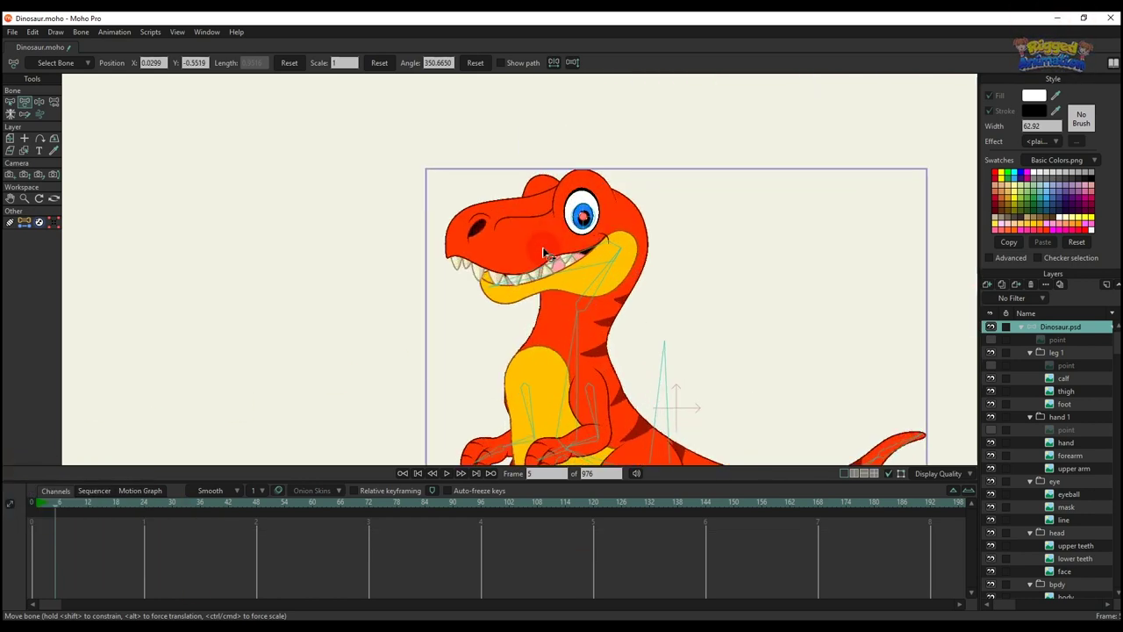
pyautogui.moveTo(553, 277); pyautogui.dragTo(585, 278)
pyautogui.scroll(-4, 605, 341)
pyautogui.scroll(2, 589, 336)
pyautogui.scroll(2, 589, 336)
pyautogui.moveTo(589, 337); pyautogui.dragTo(598, 247)
pyautogui.moveTo(671, 295); pyautogui.dragTo(710, 271)
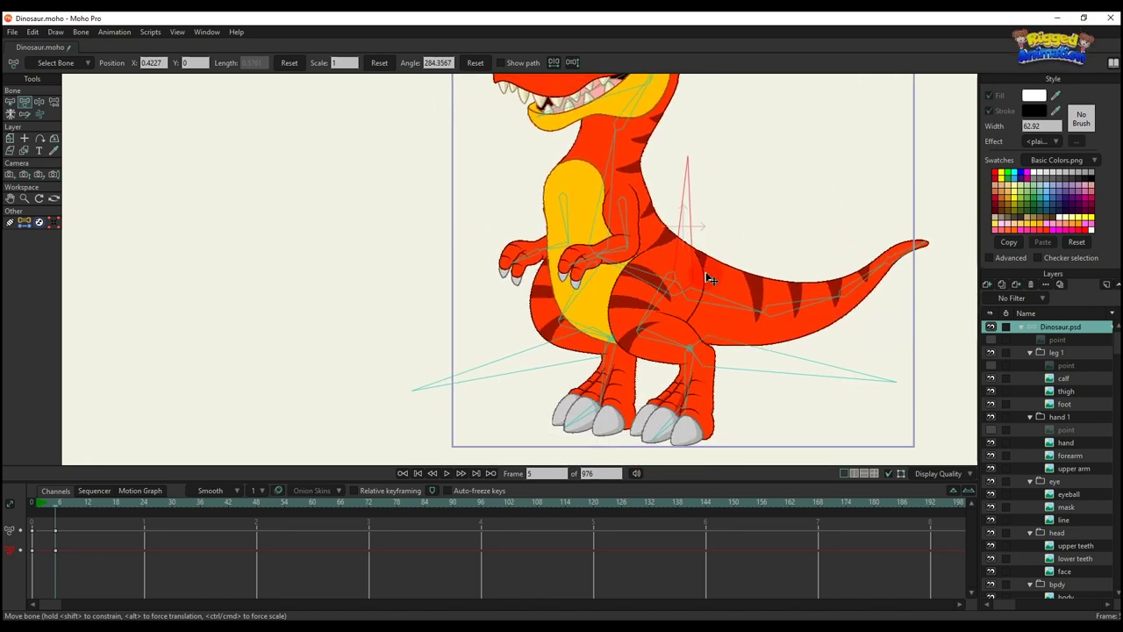
pyautogui.scroll(-1, 710, 272)
pyautogui.press('BackSpace')
pyautogui.scroll(-1, 639, 217)
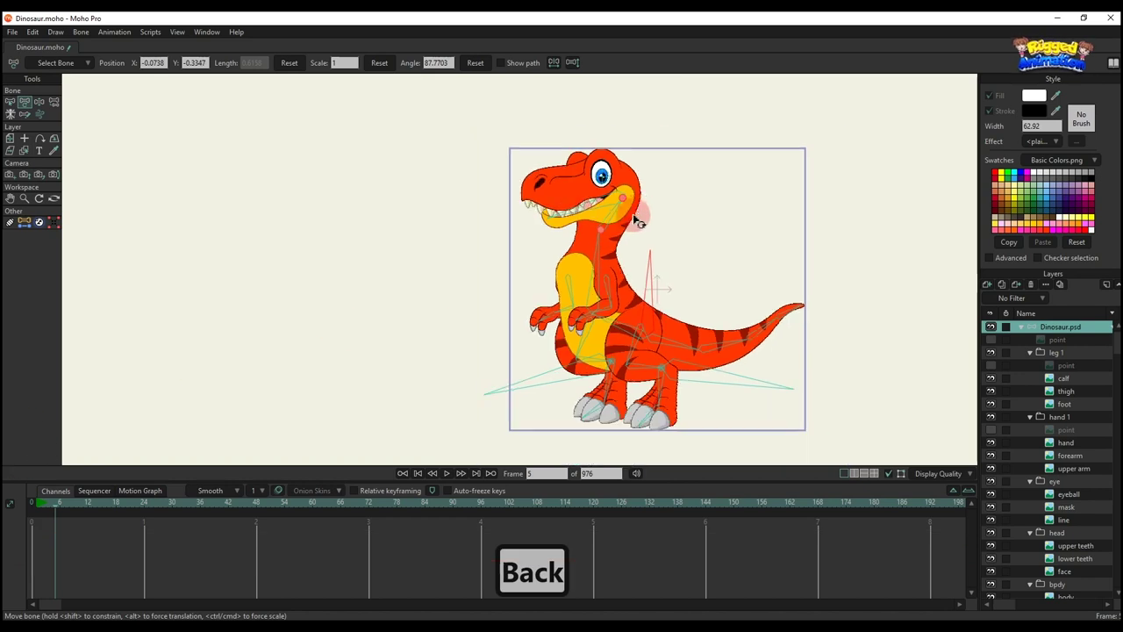
# Step: At frame 0, collapse the Dinosaur.psd layer and add an upright bone about 0.31 long above the dinosaur's head
pyautogui.moveTo(639, 217); pyautogui.dragTo(634, 258)
pyautogui.click(15, 503)
pyautogui.click(1023, 328)
pyautogui.press('b')
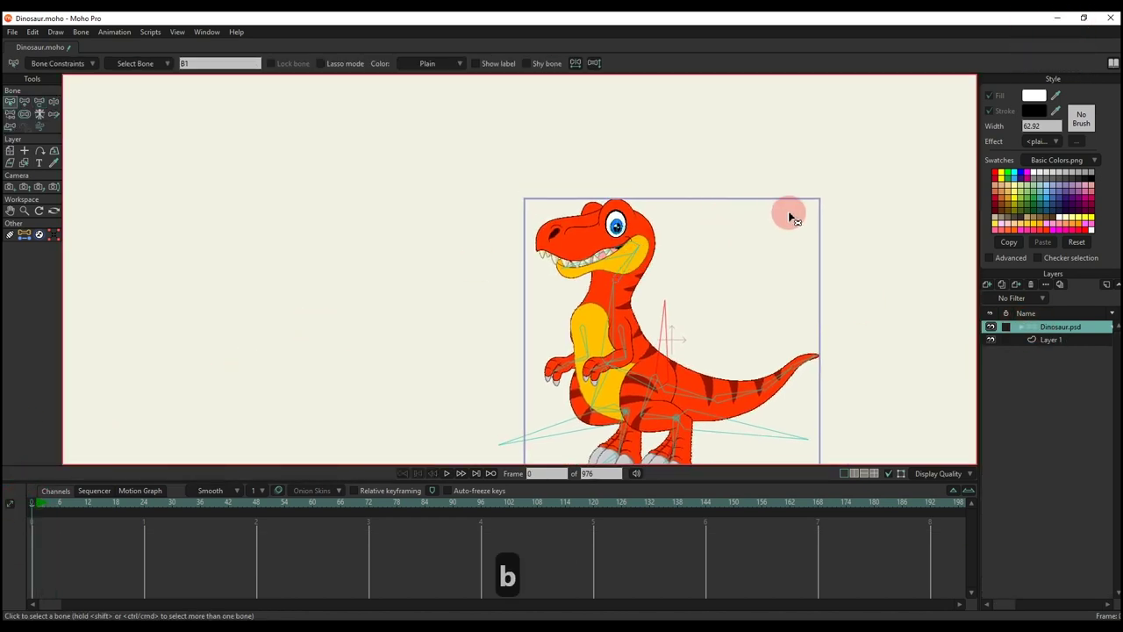
pyautogui.press('a')
pyautogui.scroll(3, 614, 220)
pyautogui.moveTo(617, 221); pyautogui.dragTo(617, 145)
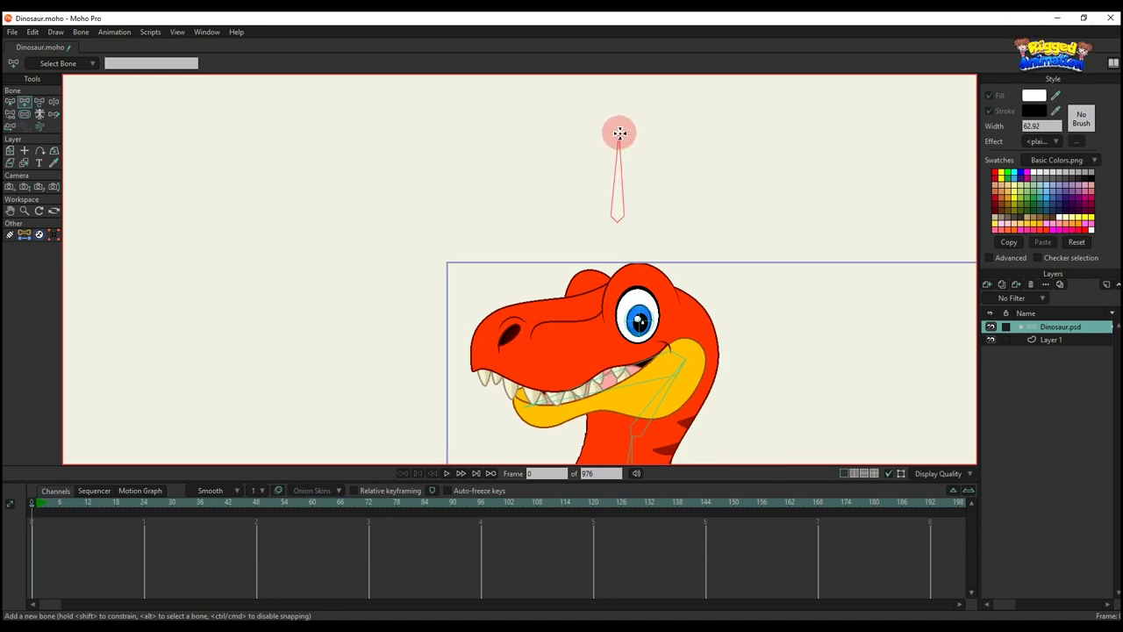
pyautogui.press('t')
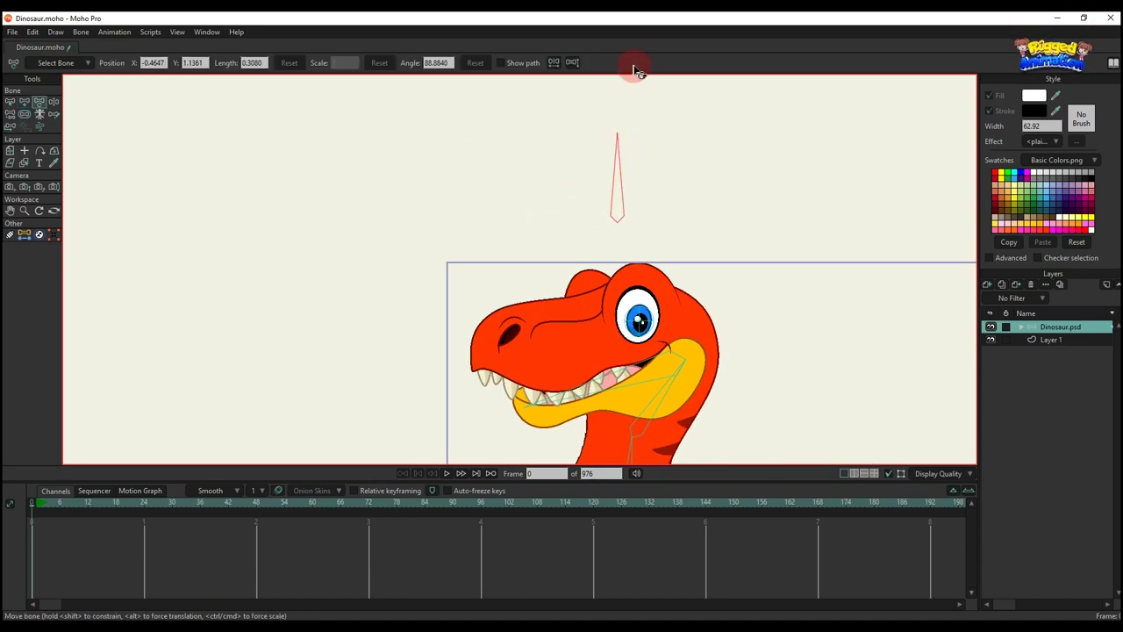
pyautogui.click(632, 126)
# Step: Name the new bone above the head HEAD TURN and show its label
pyautogui.press('b')
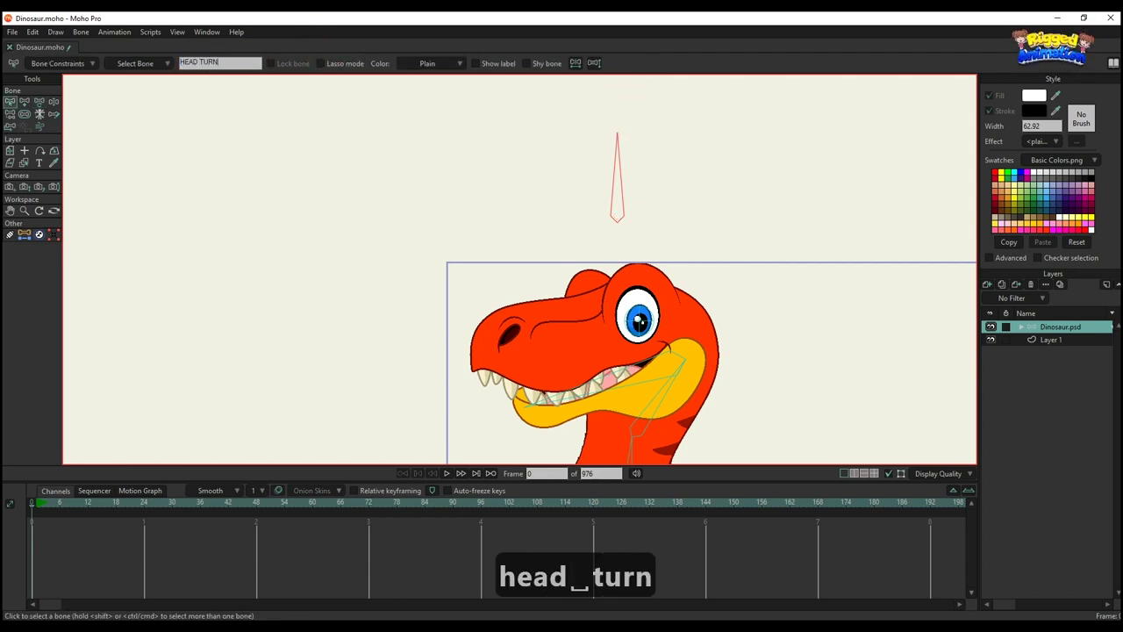
pyautogui.write('HEAD TURN')
pyautogui.press('Return')
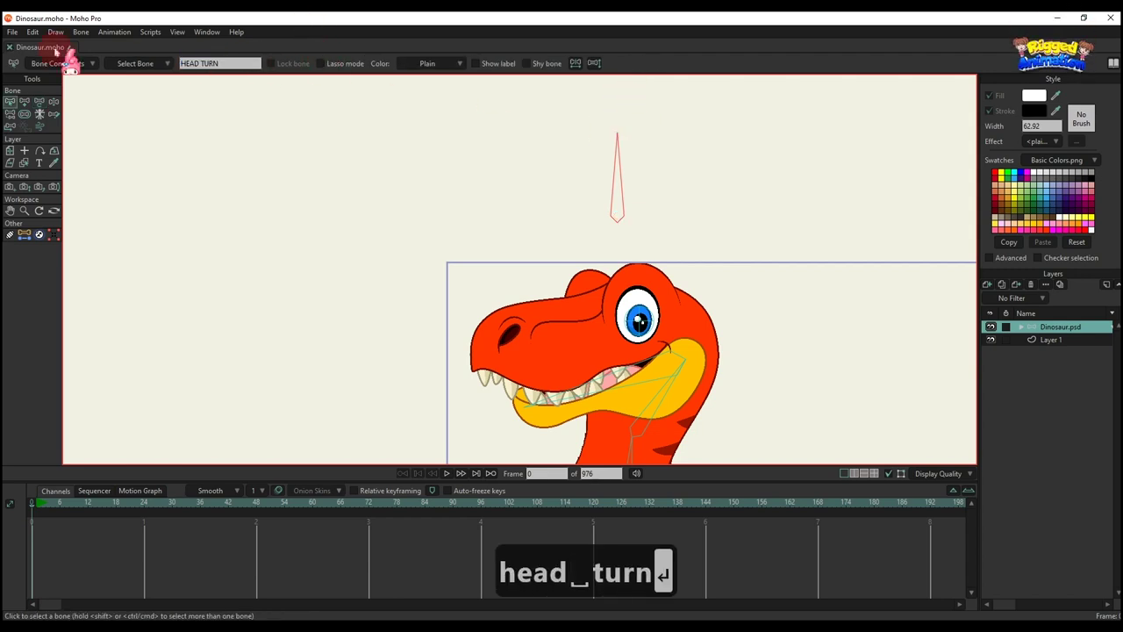
pyautogui.click(479, 65)
# Step: Enable angle constraints on the HEAD TURN bone with a minimum of -70 and a maximum of 0 degrees
pyautogui.click(43, 63)
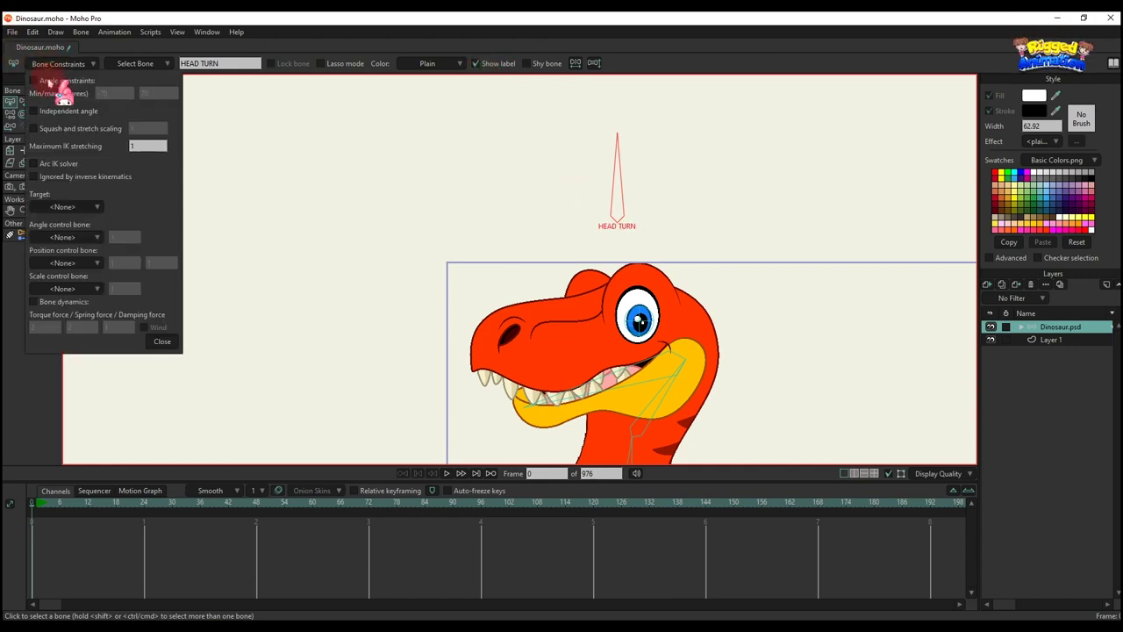
pyautogui.click(34, 80)
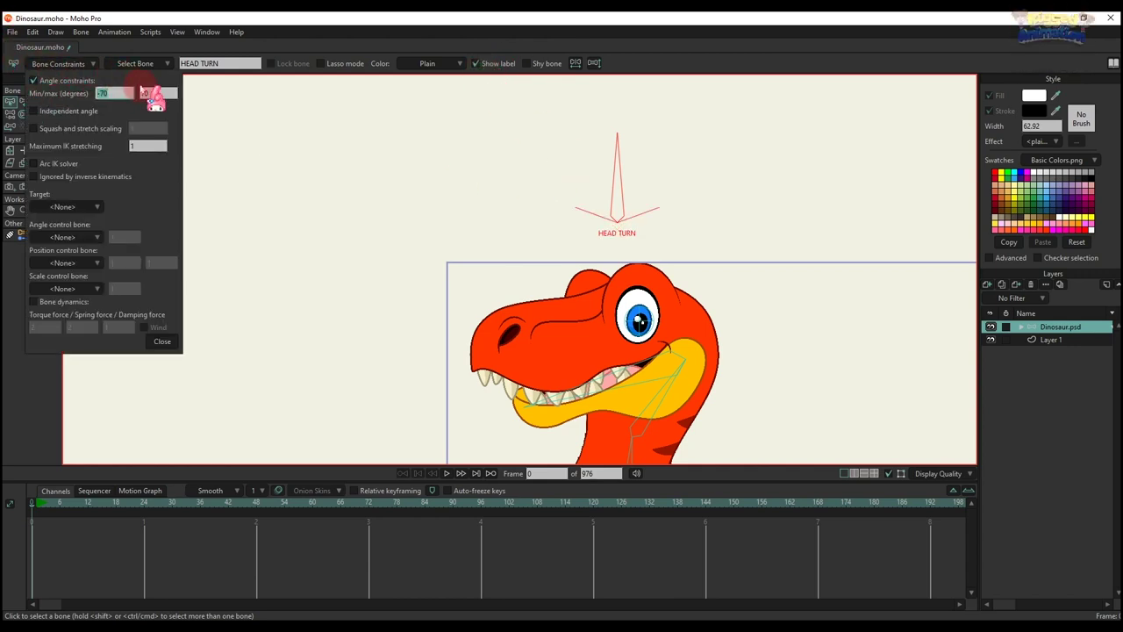
pyautogui.write('0')
pyautogui.press('Return')
pyautogui.click(163, 341)
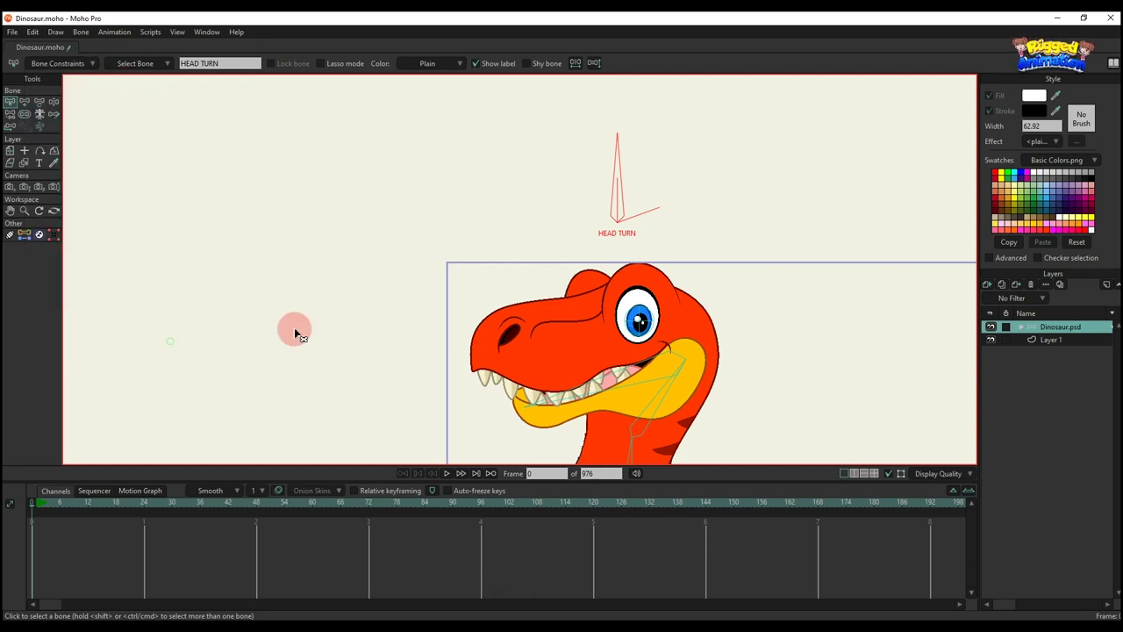
# Step: Create a smart bone action for the HEAD TURN bone
pyautogui.scroll(-1, 294, 330)
pyautogui.moveTo(706, 261); pyautogui.dragTo(673, 188)
pyautogui.scroll(-1, 589, 149)
pyautogui.moveTo(589, 150); pyautogui.dragTo(583, 215)
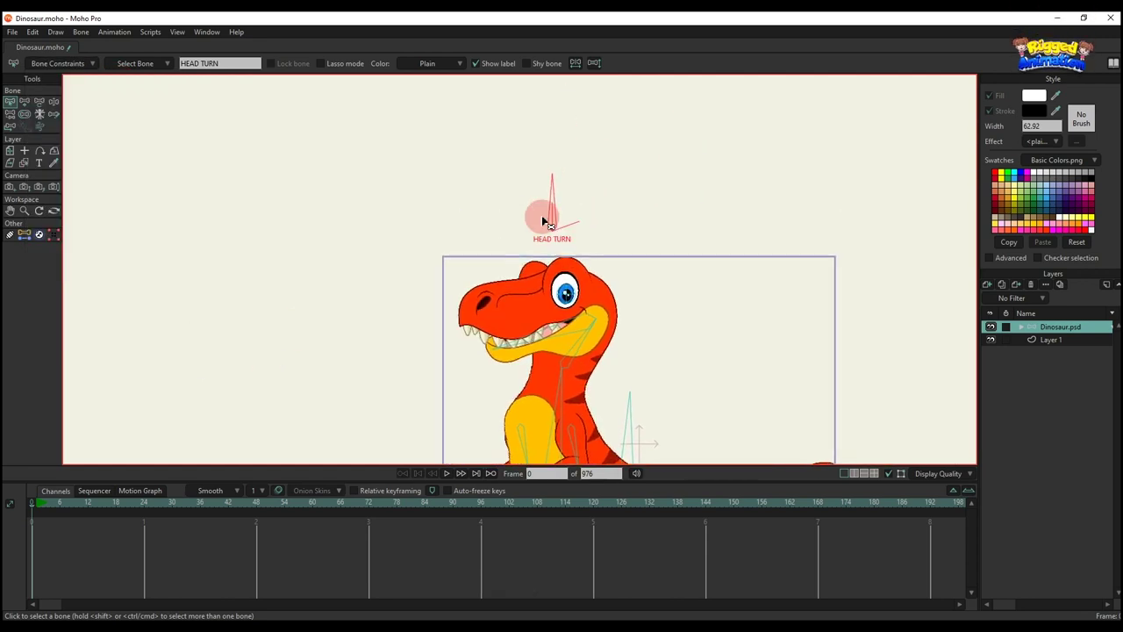
pyautogui.hotkey('ctrl', 'k')
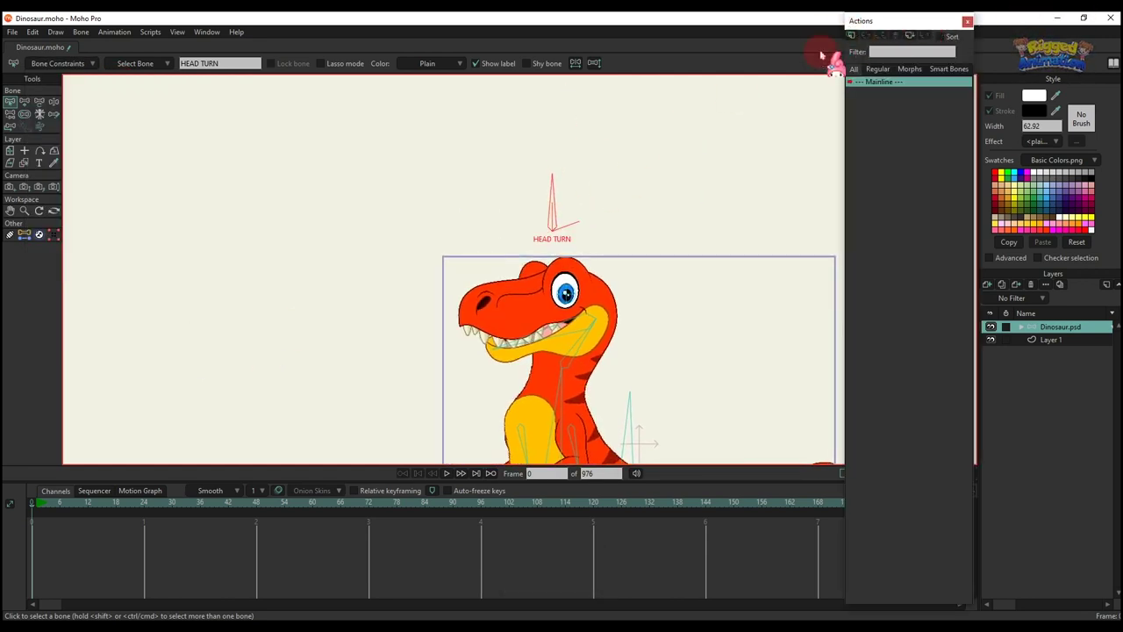
pyautogui.click(851, 35)
pyautogui.click(568, 360)
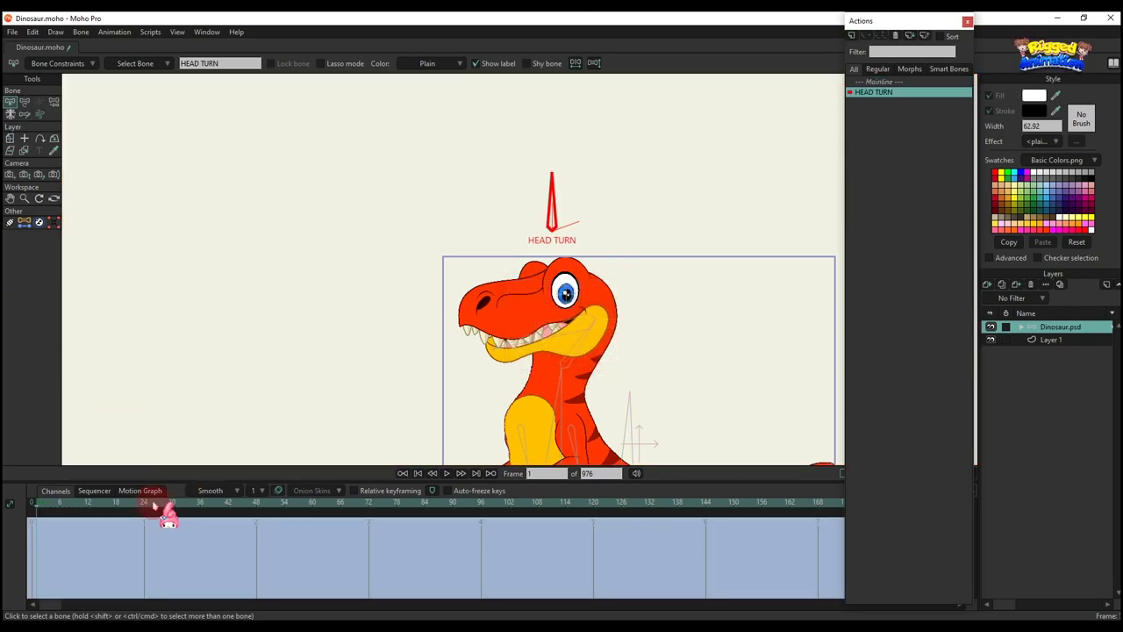
# Step: At frame 24 of the HEAD TURN action, rotate the HEAD TURN bone clockwise to its angle limit
pyautogui.press('t')
pyautogui.moveTo(554, 218); pyautogui.dragTo(644, 319)
pyautogui.scroll(1, 566, 361)
pyautogui.moveTo(567, 359); pyautogui.dragTo(567, 318)
pyautogui.scroll(-1, 575, 307)
pyautogui.click(274, 399)
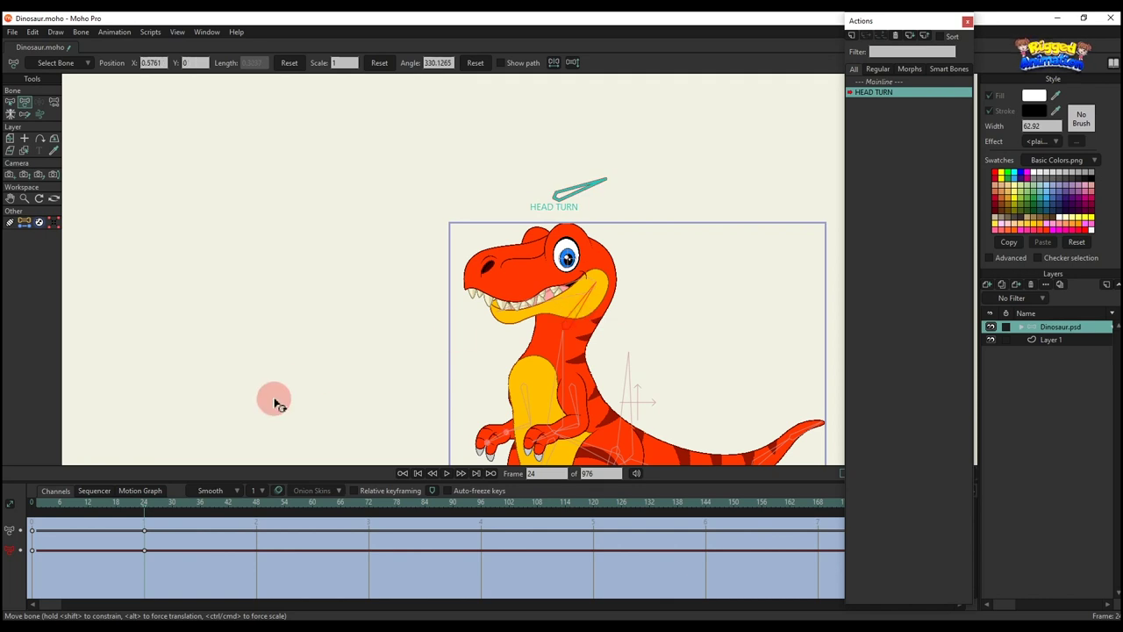
# Step: Flip the head bone at frame 12 of the HEAD TURN action and key its original angle at frame 11
pyautogui.click(573, 63)
pyautogui.scroll(2, 580, 272)
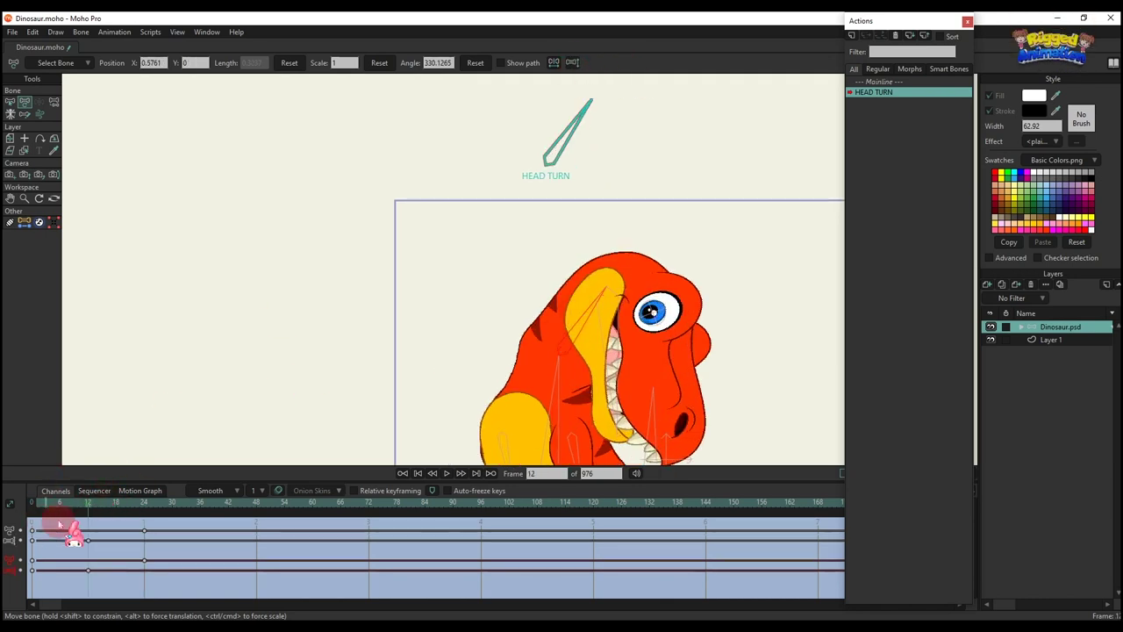
pyautogui.click(84, 507)
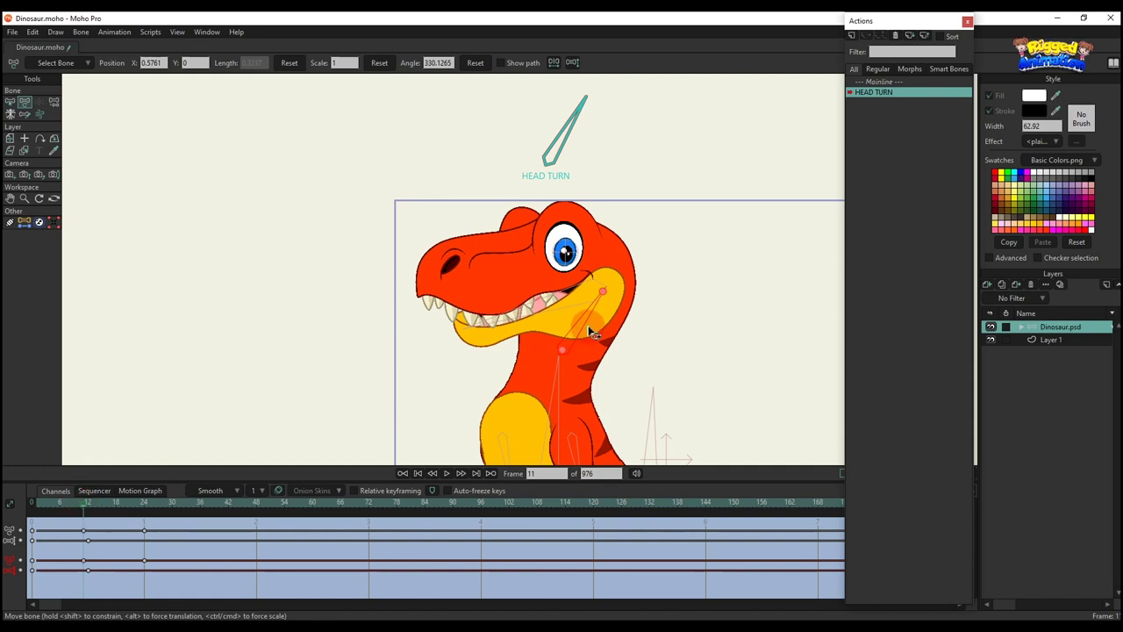
pyautogui.moveTo(85, 509); pyautogui.dragTo(92, 508)
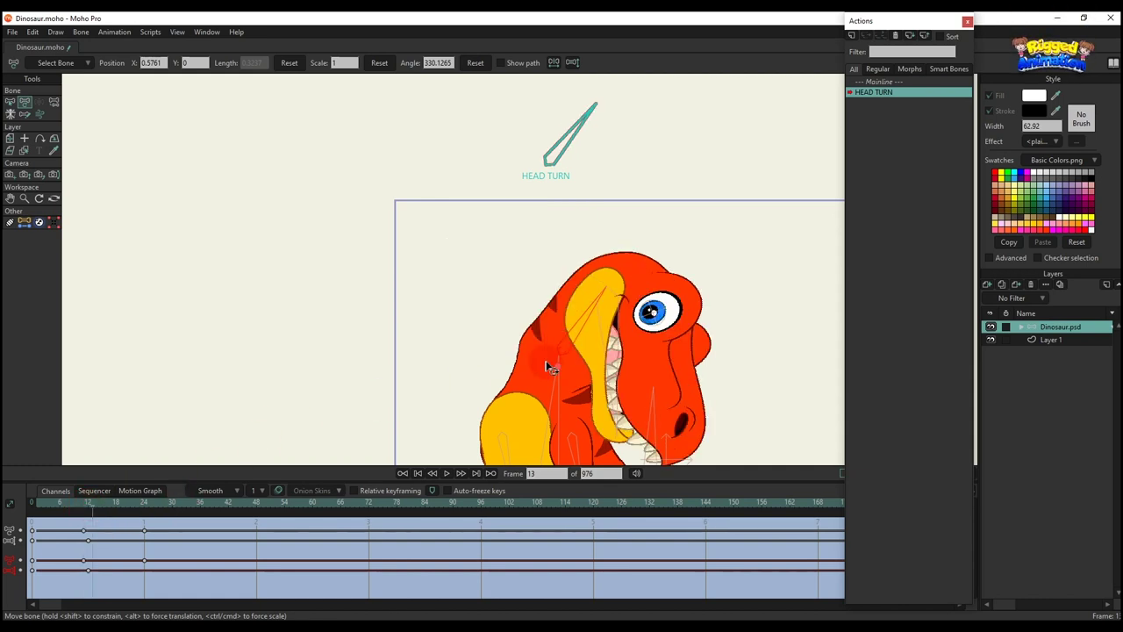
# Step: Rotate the flipped head bone at frame 12 to about 388 degrees so the head faces the tail side upright
pyautogui.moveTo(609, 373); pyautogui.dragTo(544, 298)
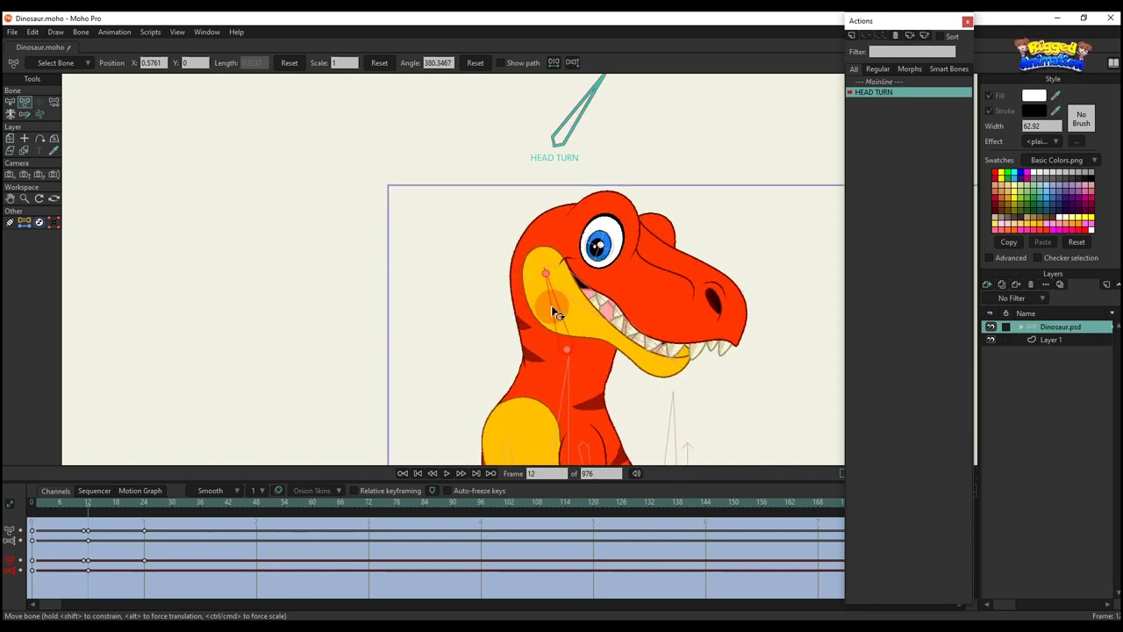
pyautogui.moveTo(543, 303); pyautogui.dragTo(546, 312)
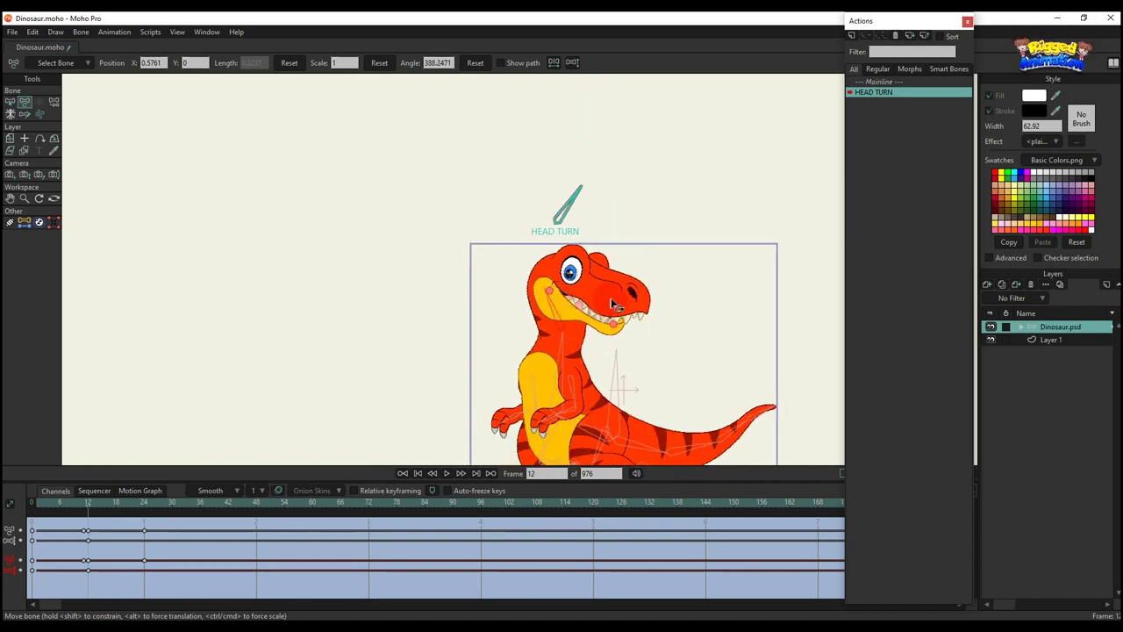
pyautogui.moveTo(546, 311); pyautogui.dragTo(604, 298)
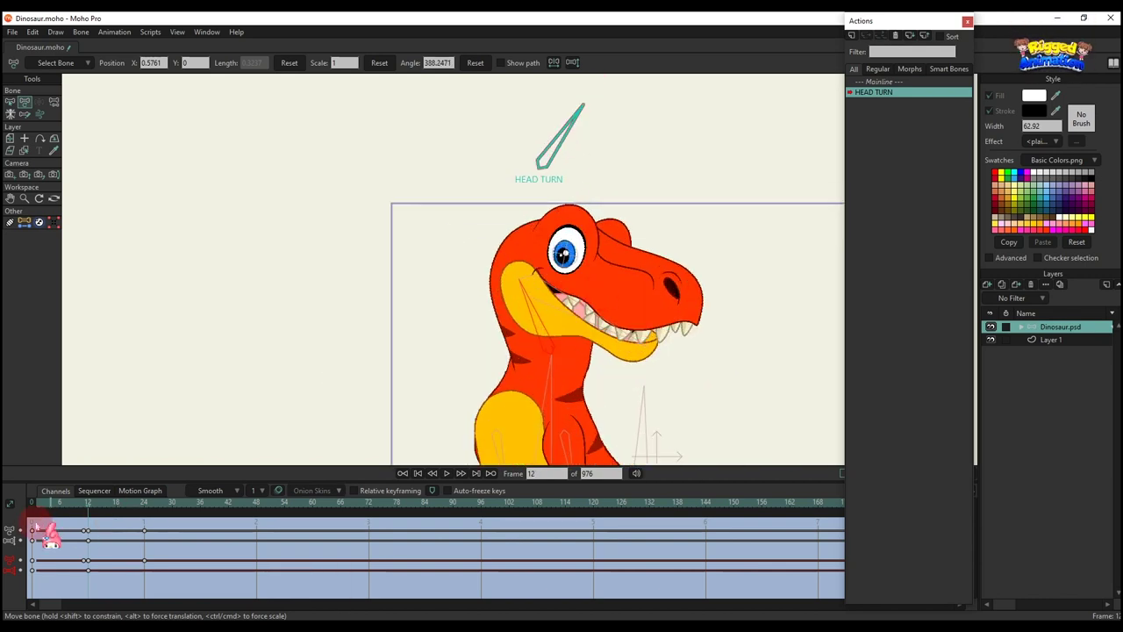
# Step: Delete the bone keyframes at frame 24 and scrub the HEAD TURN action to check the turn
pyautogui.moveTo(36, 526); pyautogui.dragTo(145, 518)
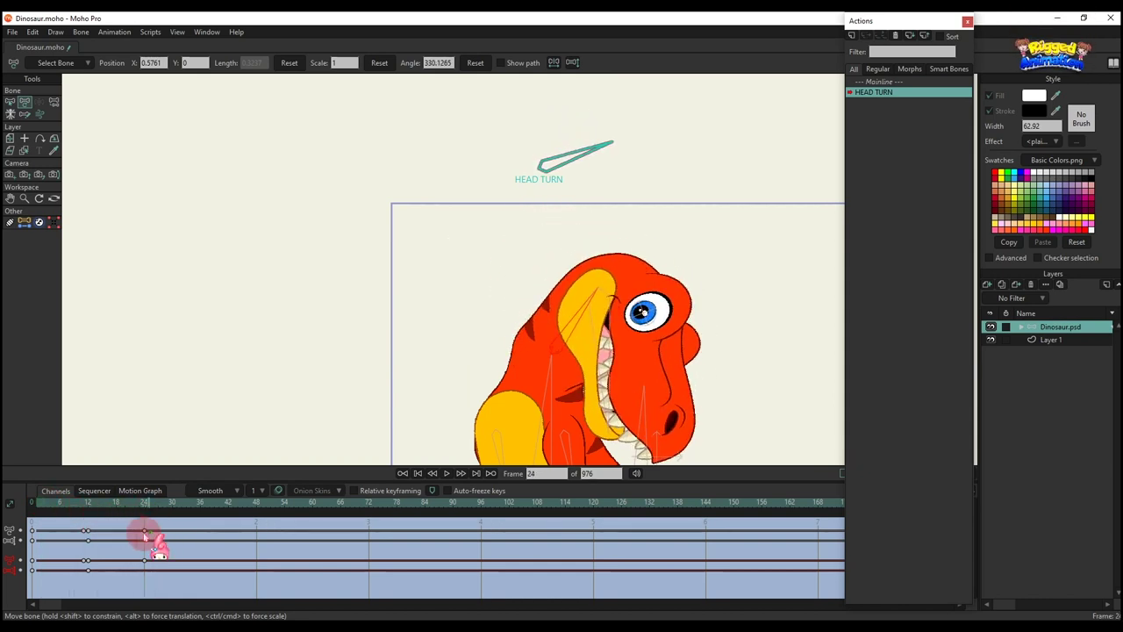
pyautogui.press('BackSpace')
pyautogui.moveTo(48, 512); pyautogui.dragTo(154, 521)
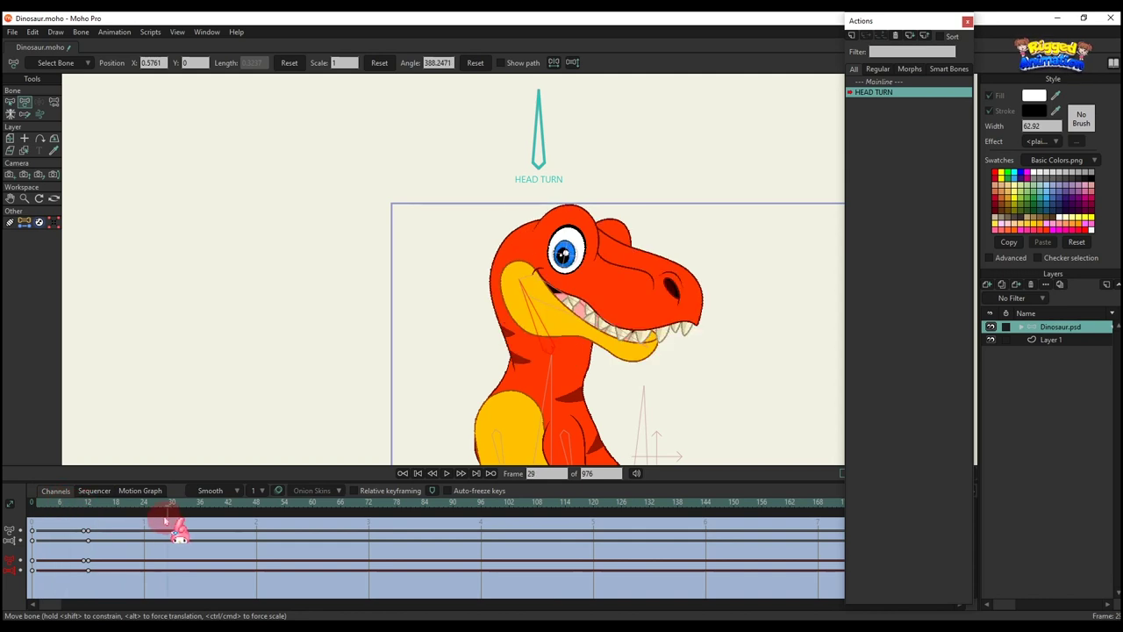
pyautogui.scroll(-2, 474, 340)
pyautogui.scroll(-2, 465, 302)
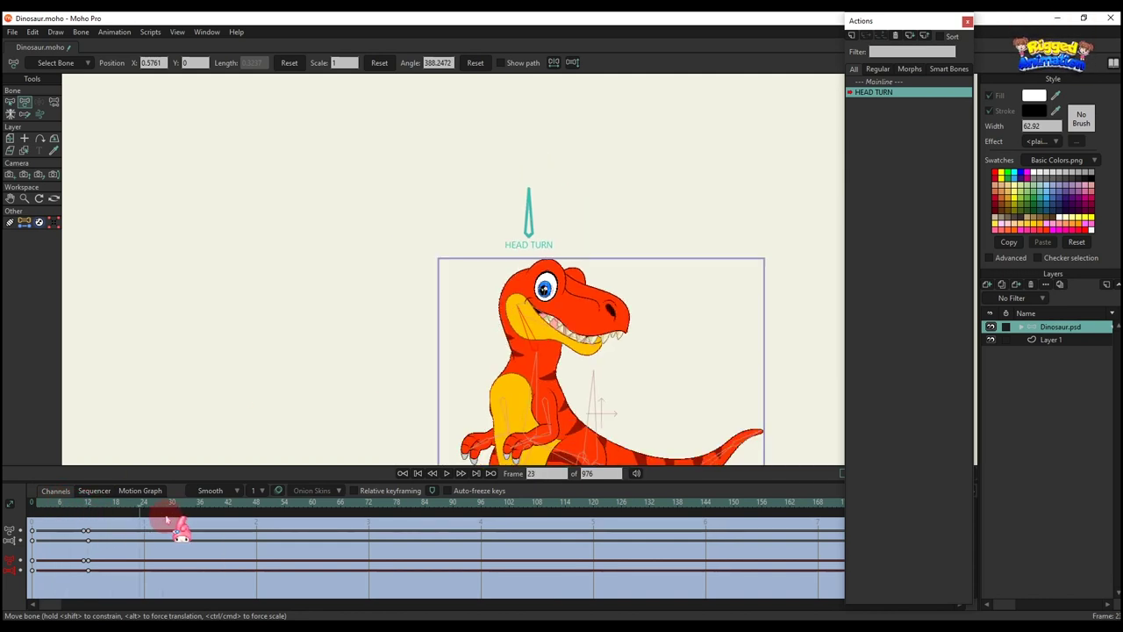
# Step: At frame 12 of the HEAD TURN action, set the neck bone's scale to 0.9
pyautogui.moveTo(165, 518); pyautogui.dragTo(93, 519)
pyautogui.scroll(3, 495, 423)
pyautogui.moveTo(513, 388); pyautogui.dragTo(519, 363)
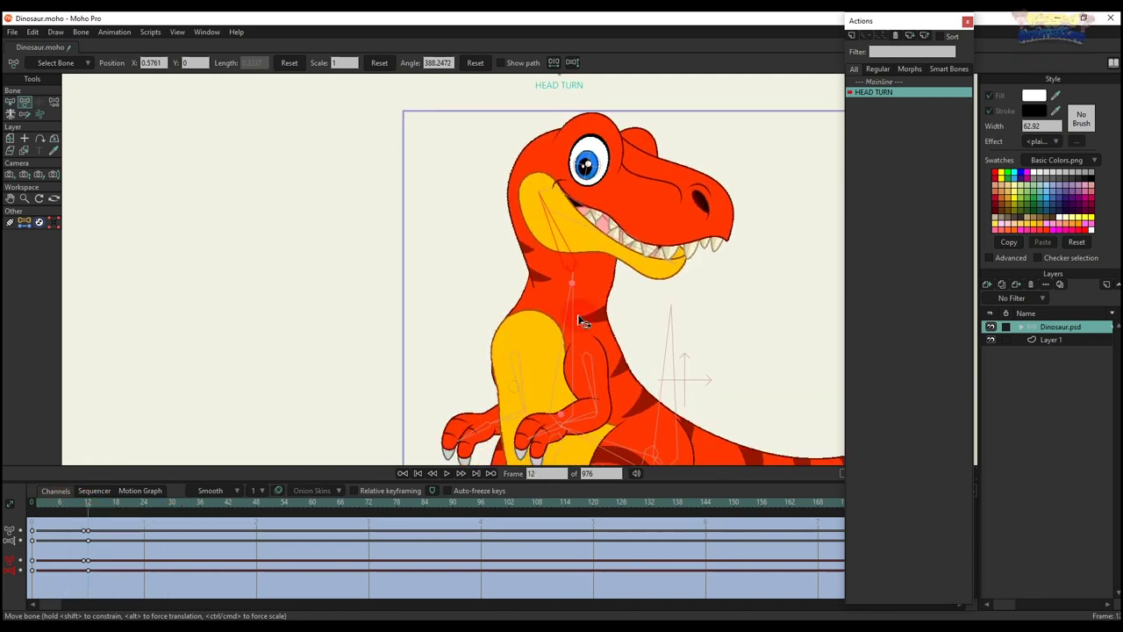
pyautogui.click(574, 307)
pyautogui.write('0.9')
pyautogui.press('Return')
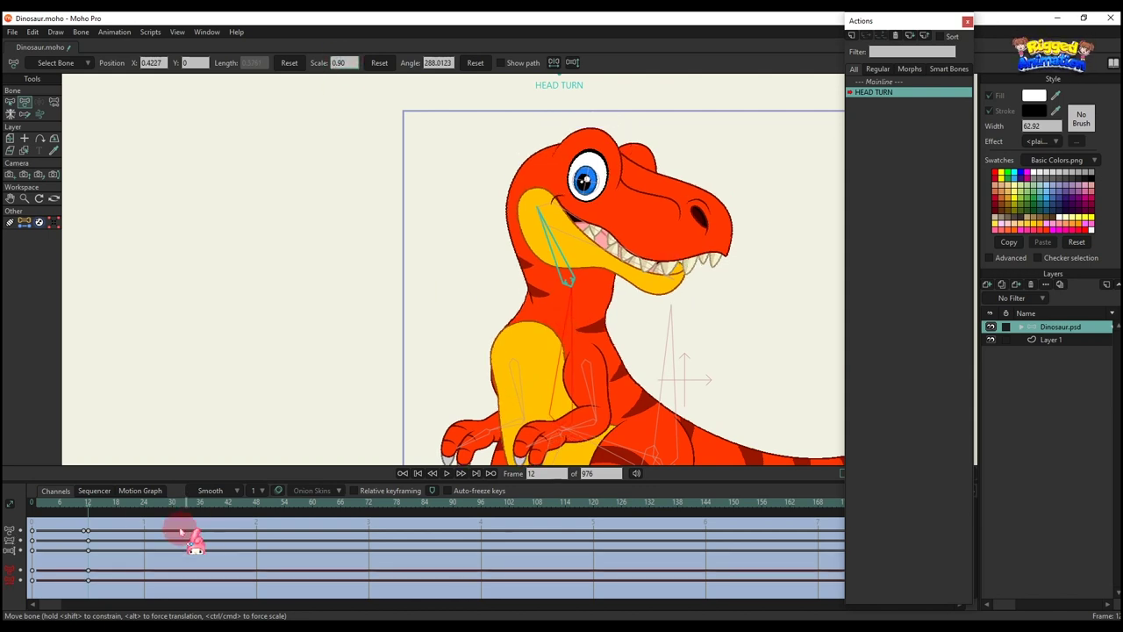
# Step: Reset the neck bone's scale at frame 24 and scrub through the HEAD TURN action to review the motion
pyautogui.click(146, 507)
pyautogui.click(379, 62)
pyautogui.scroll(-3, 196, 431)
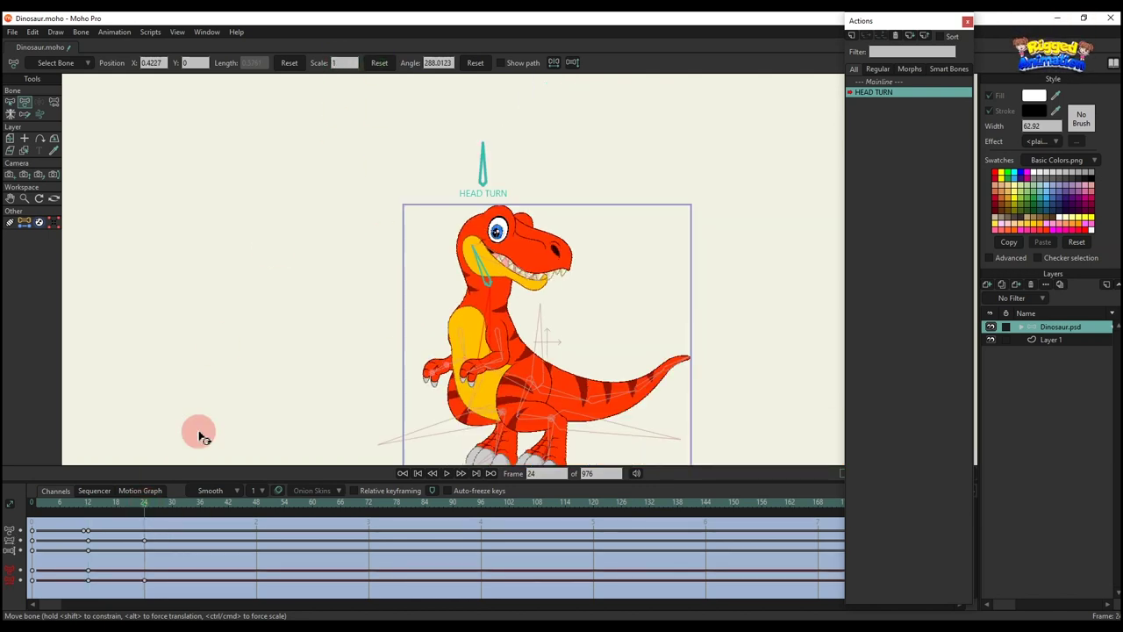
pyautogui.moveTo(49, 509); pyautogui.dragTo(150, 530)
pyautogui.moveTo(514, 184); pyautogui.dragTo(525, 217)
pyautogui.moveTo(53, 518); pyautogui.dragTo(171, 518)
# Step: Return to the mainline and add a vector layer named blink at the top of the eye group
pyautogui.click(874, 81)
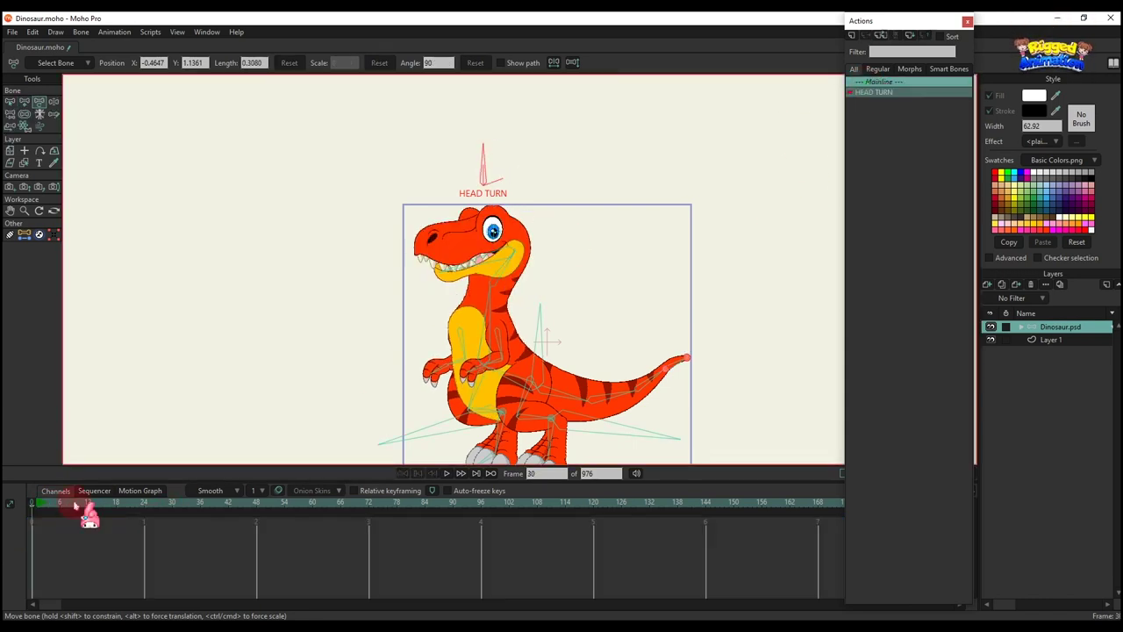
pyautogui.scroll(3, 542, 227)
pyautogui.scroll(2, 442, 206)
pyautogui.keyDown('alt'); pyautogui.rightClick(443, 210); pyautogui.keyUp('alt')
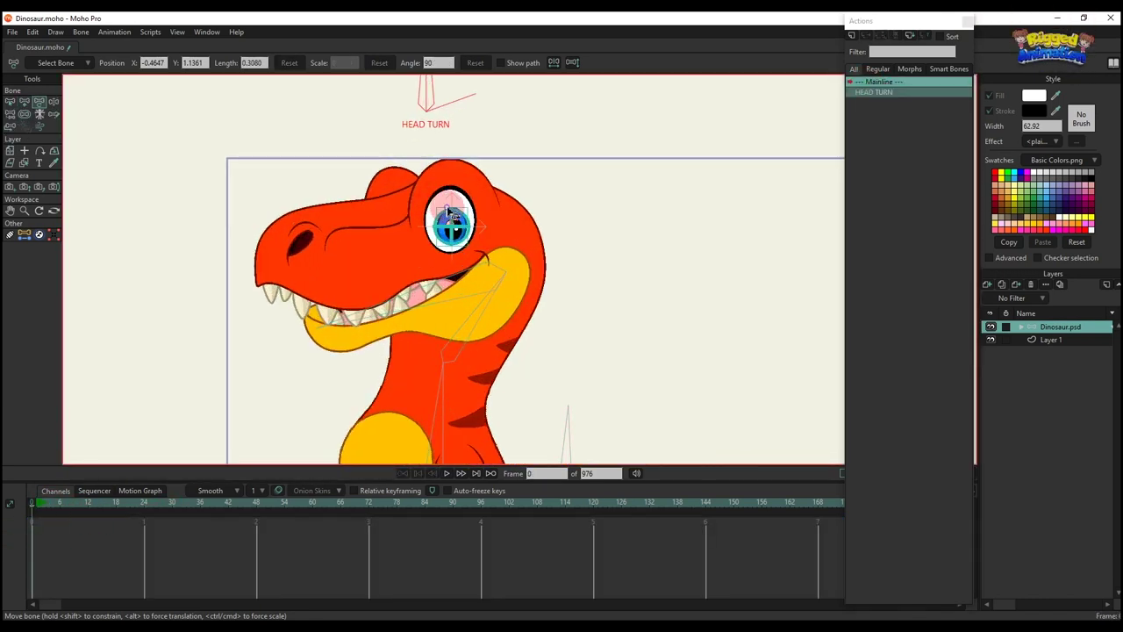
pyautogui.click(987, 285)
pyautogui.click(1011, 314)
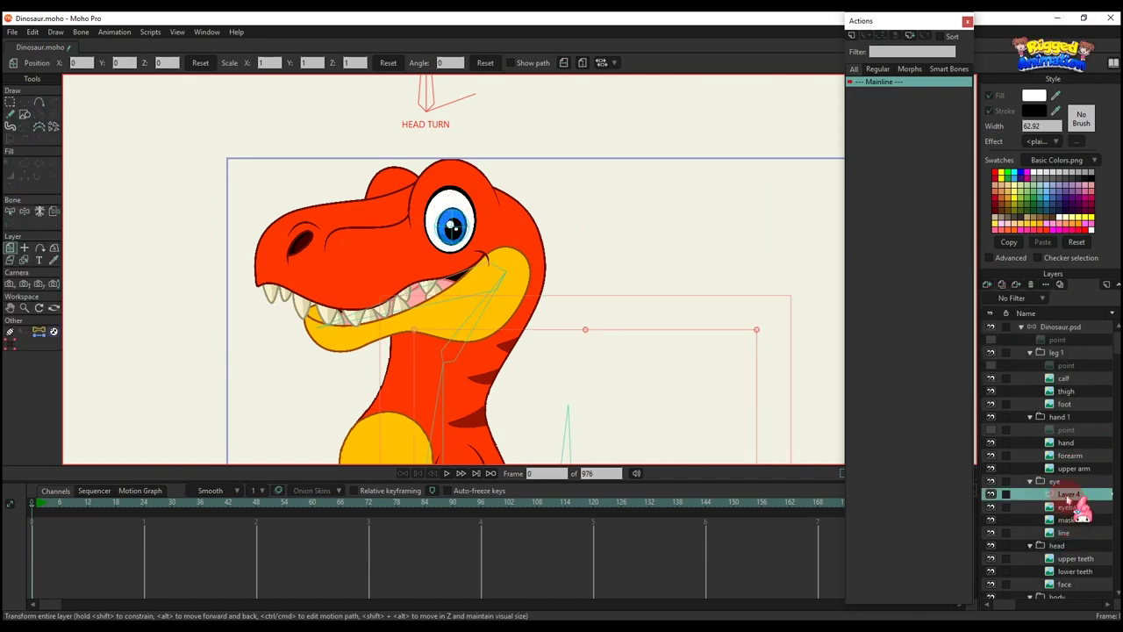
pyautogui.doubleClick(1072, 495)
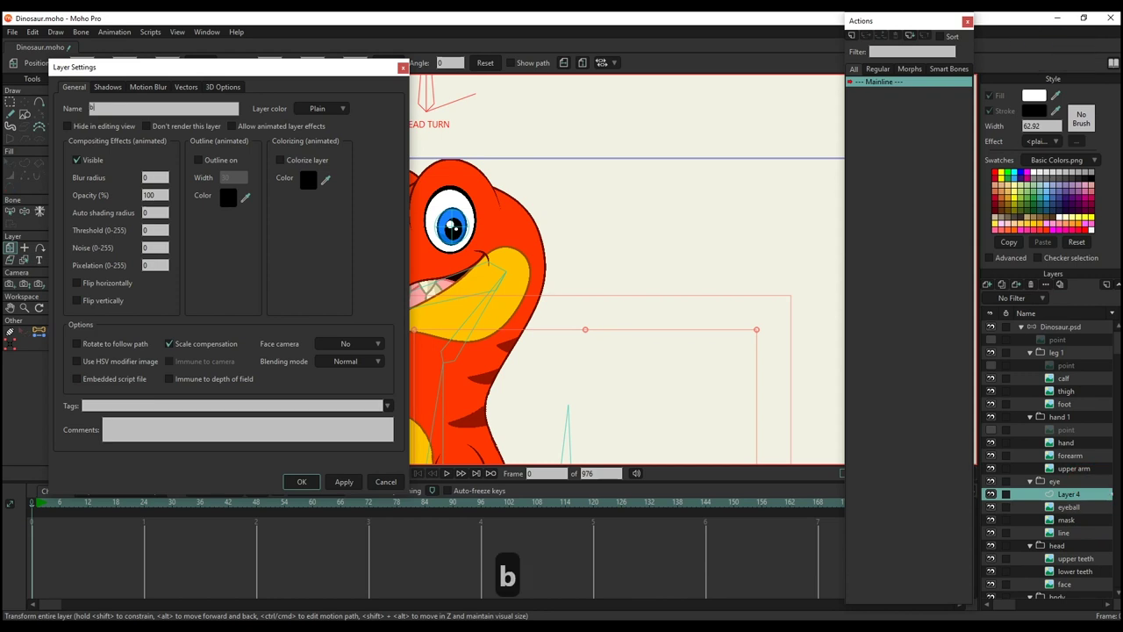
pyautogui.write('blink')
pyautogui.press('Return')
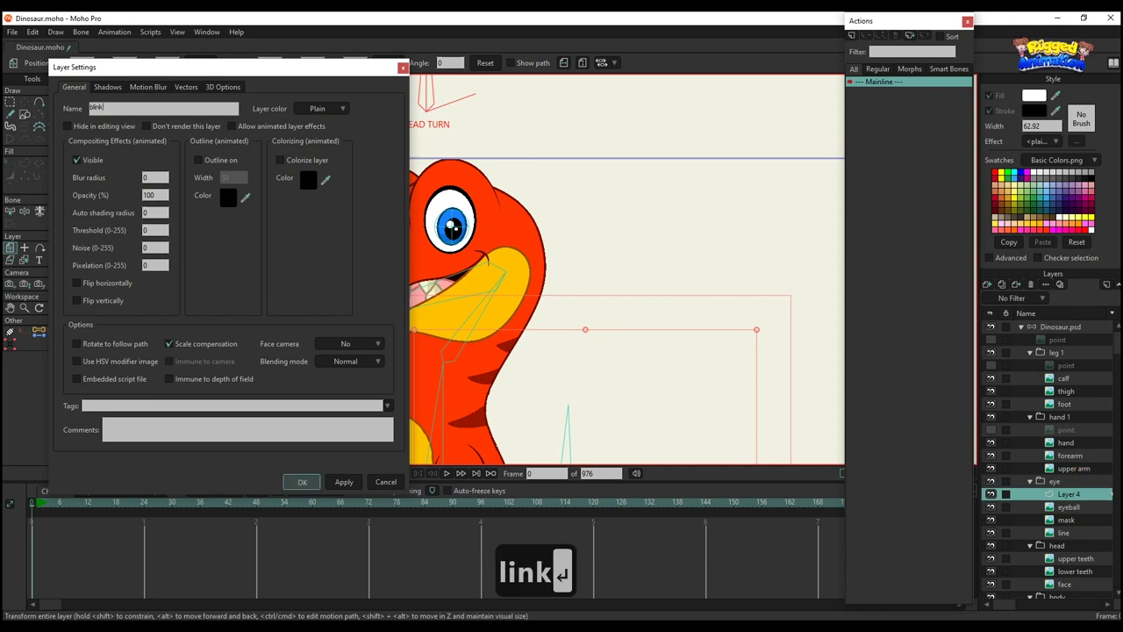
# Step: Draw a circle above the dinosaur's head on the blink layer and delete its lowest point
pyautogui.click(24, 114)
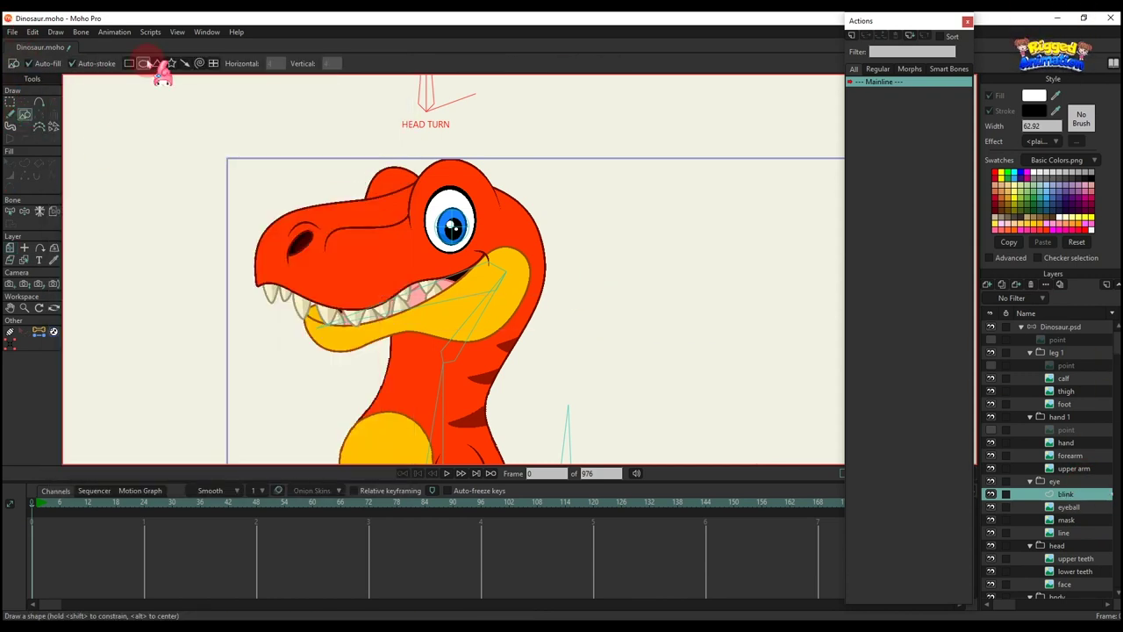
pyautogui.moveTo(404, 164)
pyautogui.mouseDown()
pyautogui.moveTo(524, 181)
pyautogui.moveTo(510, 218)
pyautogui.moveTo(497, 188)
pyautogui.moveTo(447, 191)
pyautogui.moveTo(478, 152)
pyautogui.moveTo(462, 159)
pyautogui.moveTo(480, 248)
pyautogui.moveTo(401, 226)
pyautogui.mouseUp()
pyautogui.press('r')
pyautogui.press('t')
pyautogui.scroll(2, 415, 172)
pyautogui.press('g')
pyautogui.press('BackSpace')
# Step: Straighten the shape's lower edge into a level half circle and move it down to just above the eye
pyautogui.scroll(3, 447, 188)
pyautogui.press('t')
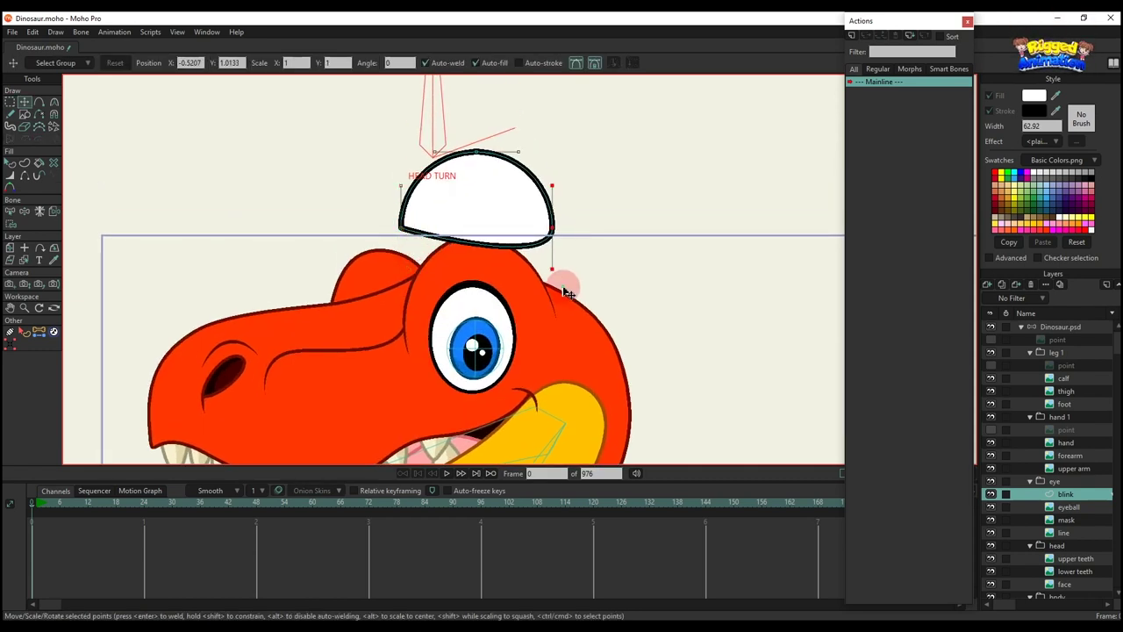
pyautogui.moveTo(565, 280); pyautogui.dragTo(559, 251)
pyautogui.click(521, 213)
pyautogui.press('t')
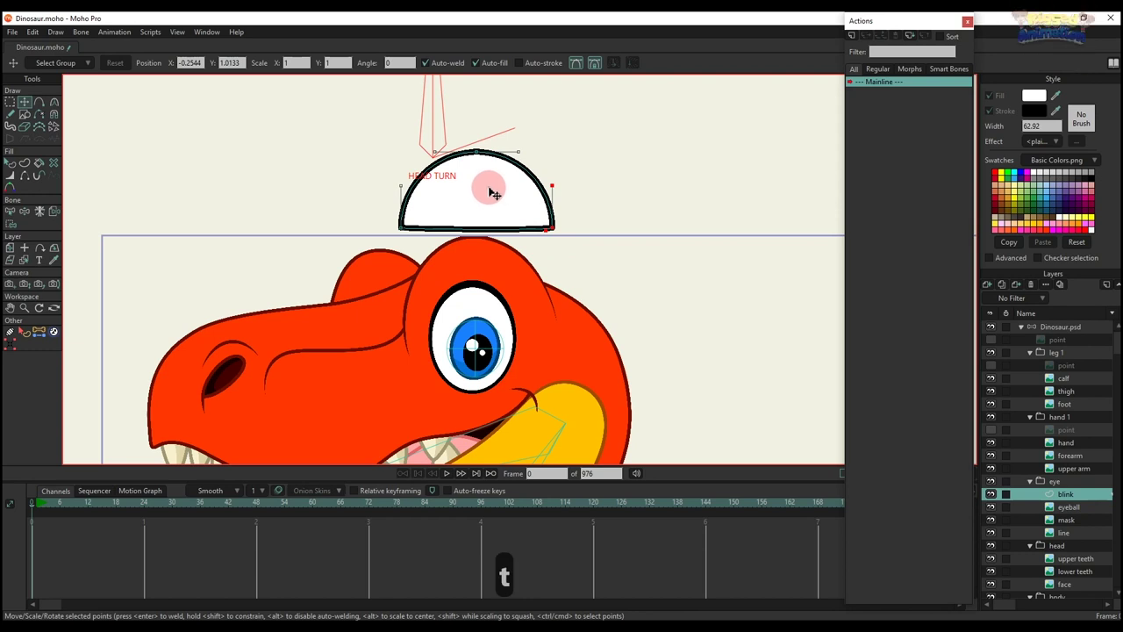
pyautogui.moveTo(494, 189); pyautogui.dragTo(499, 233)
# Step: Give the half circle the head's red fill and dark red outline colors, with a stroke width of 40
pyautogui.press('q')
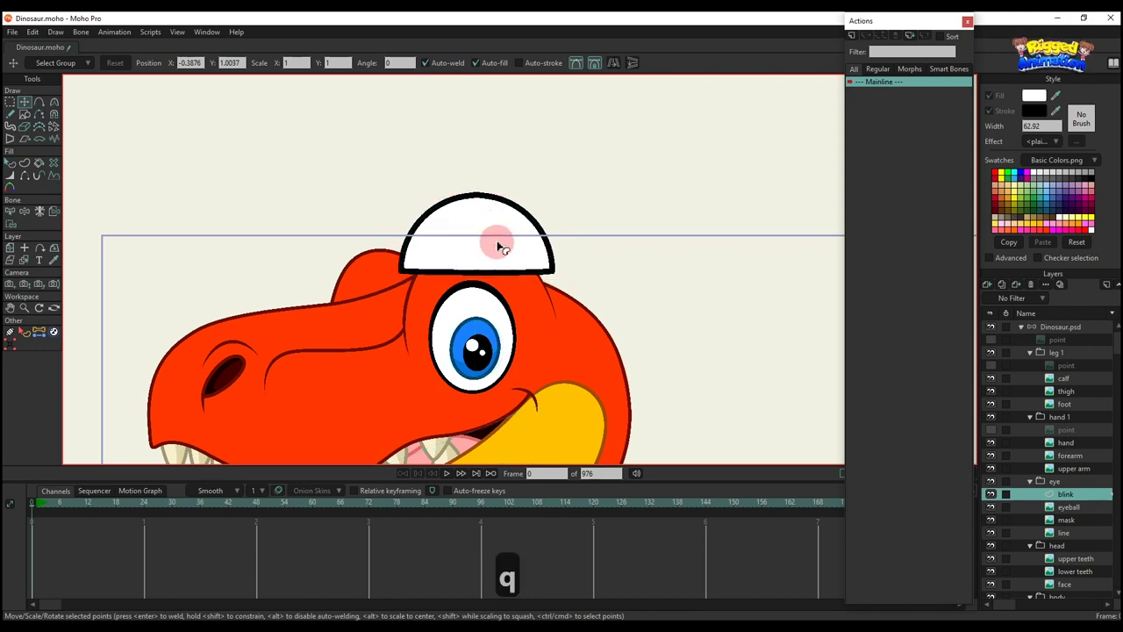
pyautogui.moveTo(1057, 93); pyautogui.dragTo(583, 332)
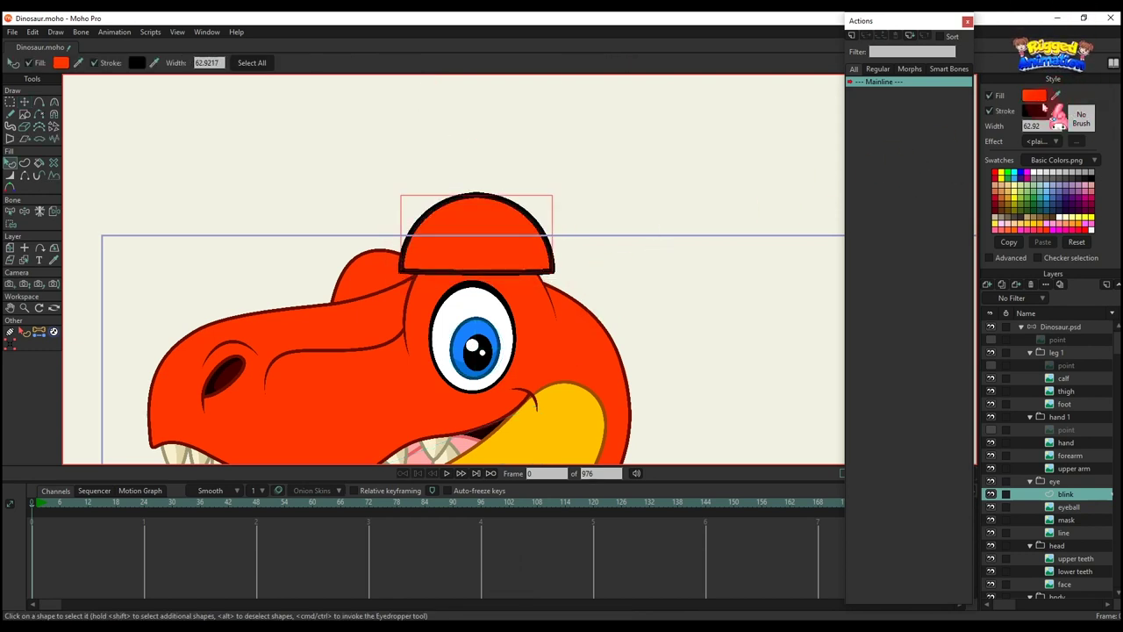
pyautogui.keyDown('ctrl'); pyautogui.click(409, 305); pyautogui.keyUp('ctrl')
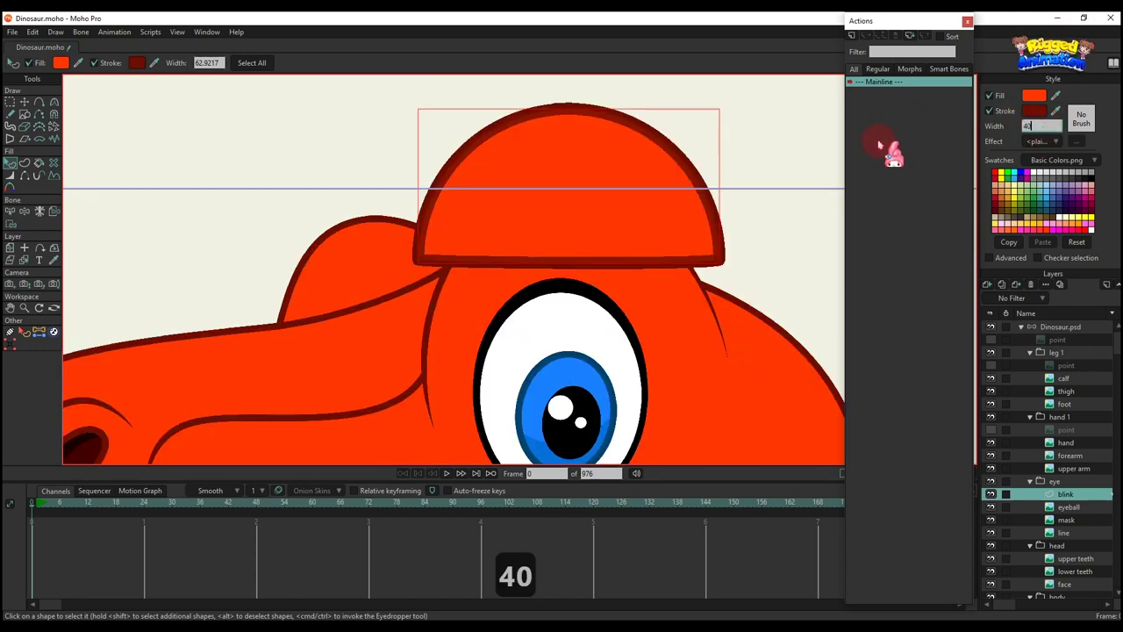
pyautogui.scroll(-2, 622, 231)
# Step: Move the half circle down as an upper eyelid covering the upper half of the eye
pyautogui.press('t')
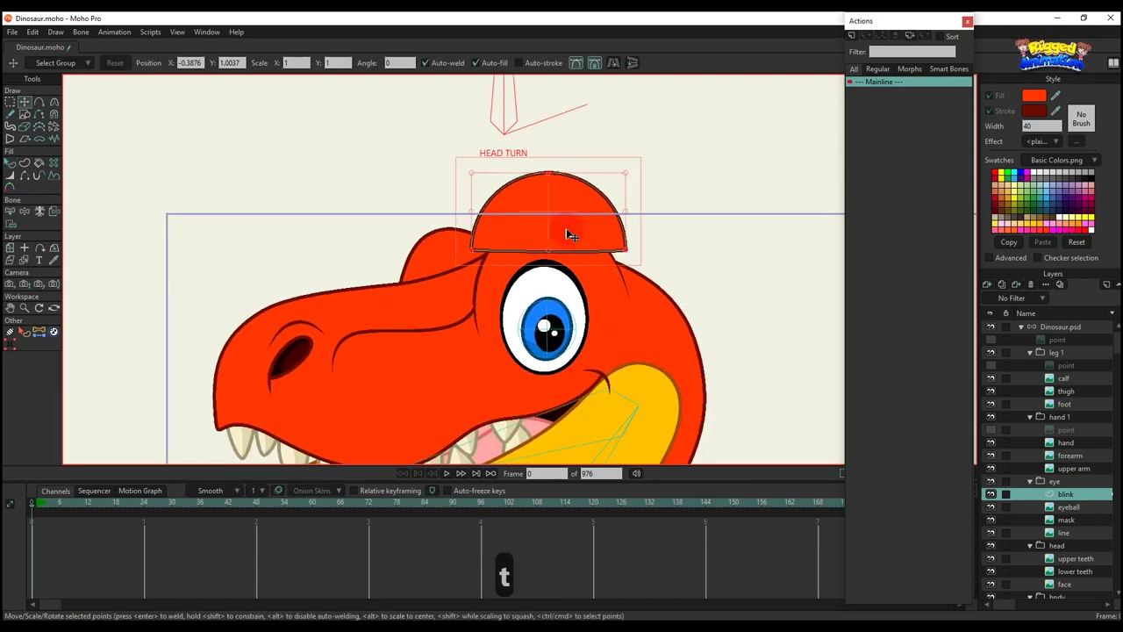
pyautogui.moveTo(566, 229); pyautogui.dragTo(557, 301)
pyautogui.scroll(1, 547, 254)
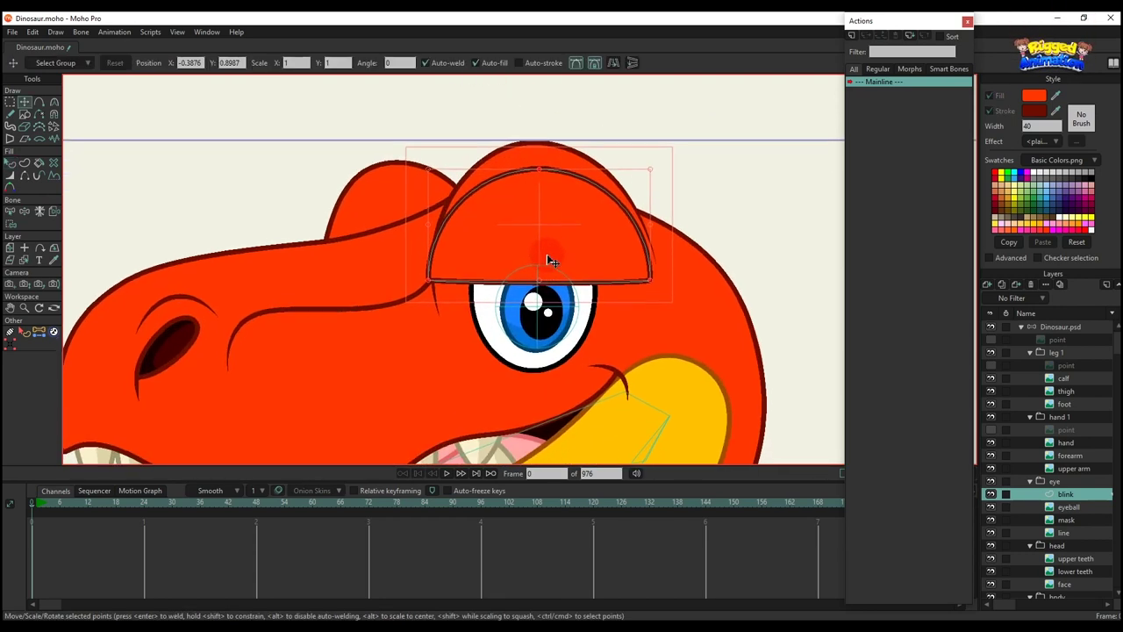
# Step: Duplicate the upper eyelid, flip the copy vertically, and place it over the lower half of the eye
pyautogui.press('t')
pyautogui.hotkey('ctrl', 'c')
pyautogui.hotkey('ctrl', 'v')
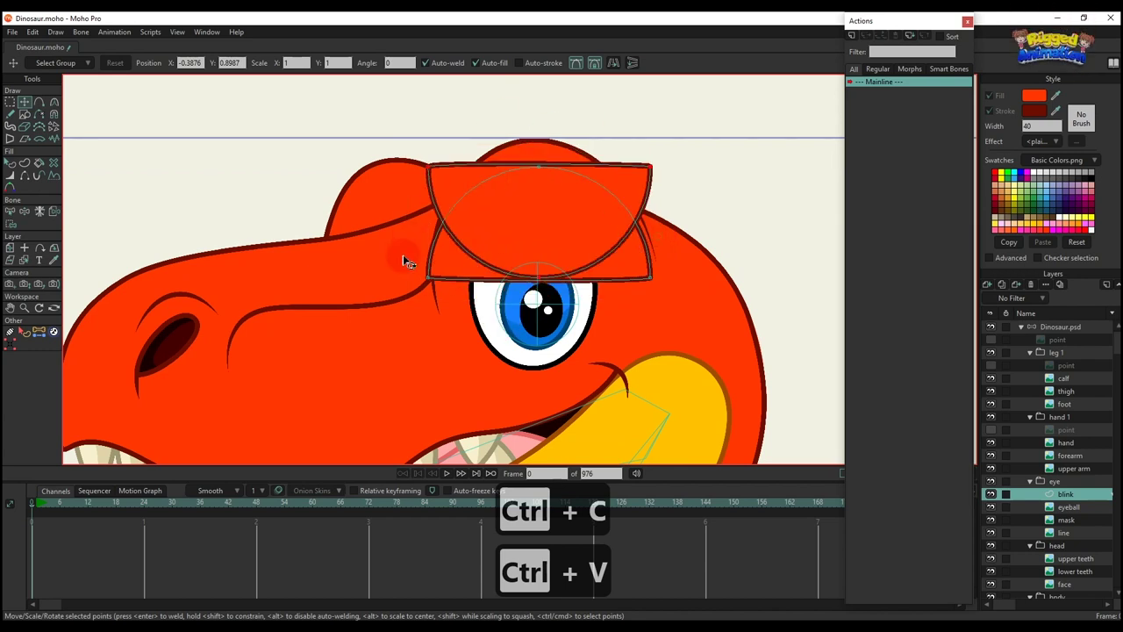
pyautogui.moveTo(545, 223); pyautogui.dragTo(552, 336)
pyautogui.scroll(-3, 558, 283)
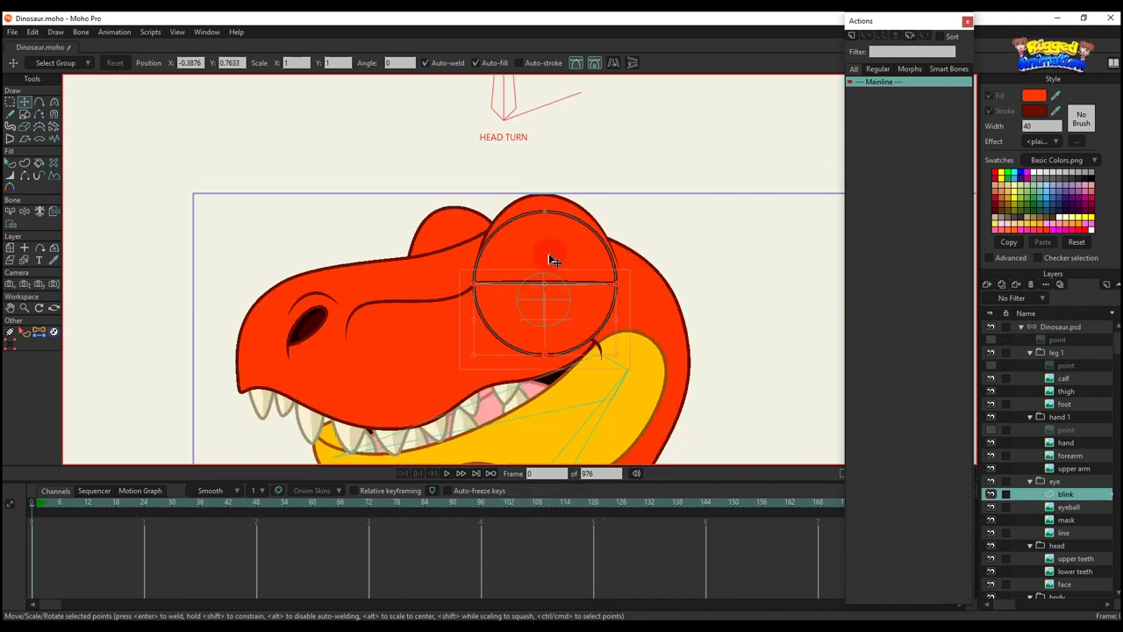
# Step: Open the eyelids by moving the upper one above the eye and the lower one below it
pyautogui.moveTo(553, 261); pyautogui.dragTo(554, 200)
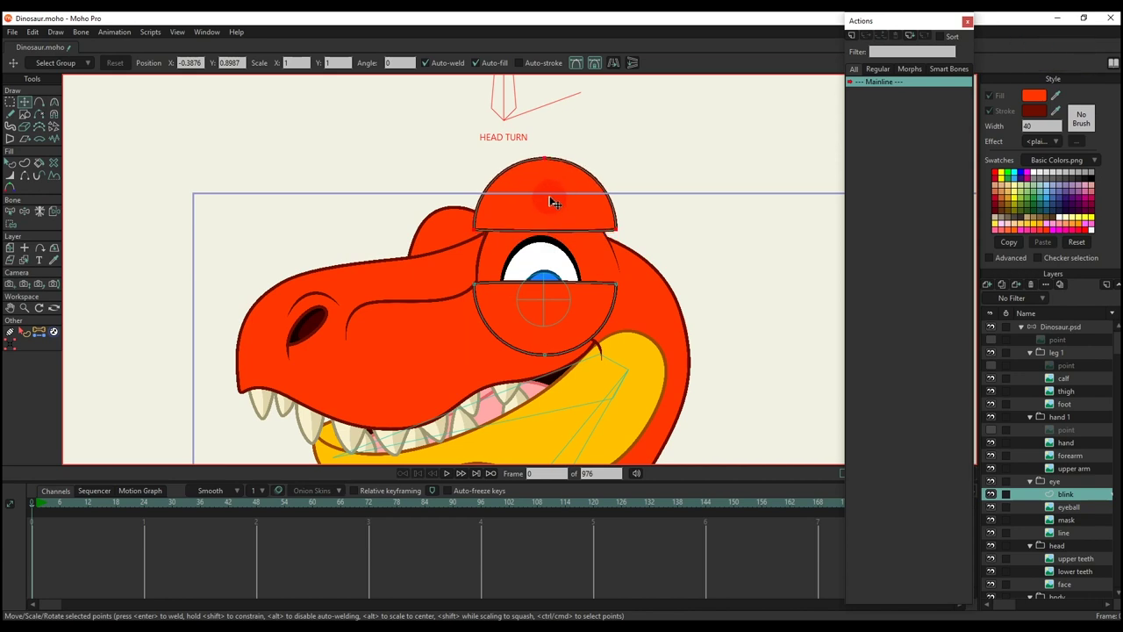
pyautogui.click(566, 317)
pyautogui.moveTo(566, 317); pyautogui.dragTo(567, 352)
pyautogui.scroll(-3, 567, 352)
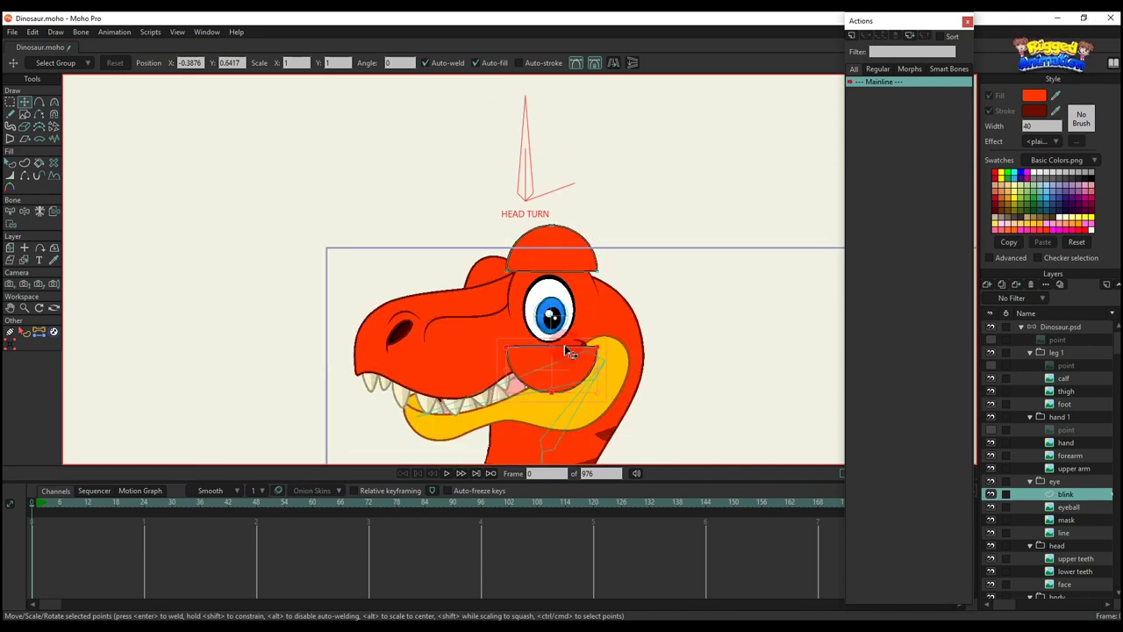
# Step: Add a point in the middle of the straight edge of both eyelids
pyautogui.press('q')
pyautogui.press('a')
pyautogui.scroll(3, 552, 280)
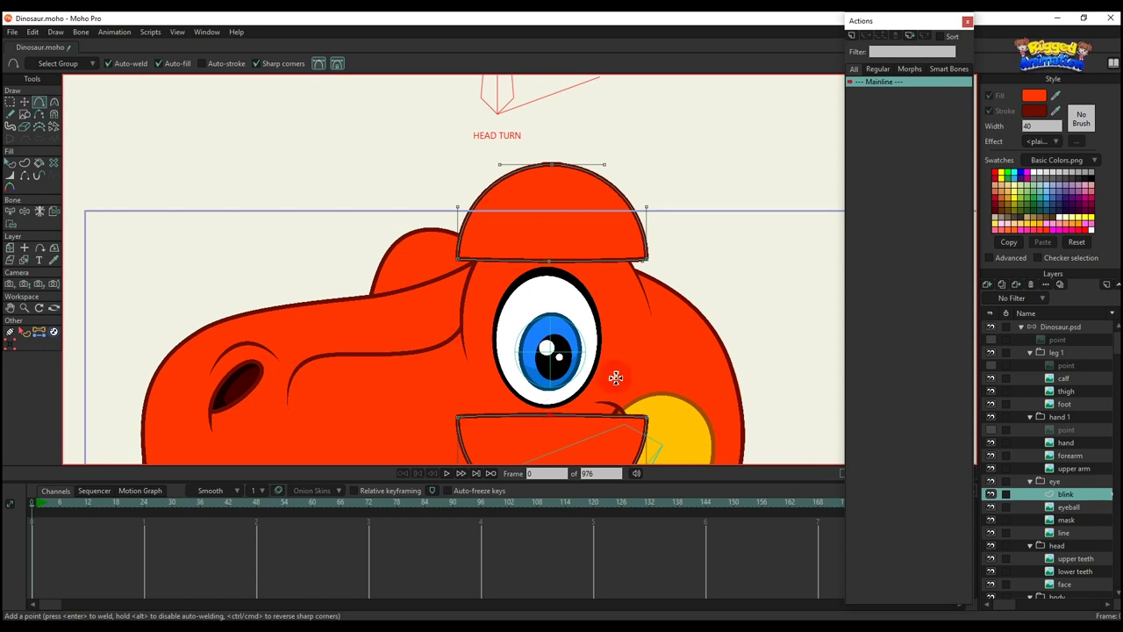
pyautogui.press('g')
pyautogui.scroll(-3, 616, 377)
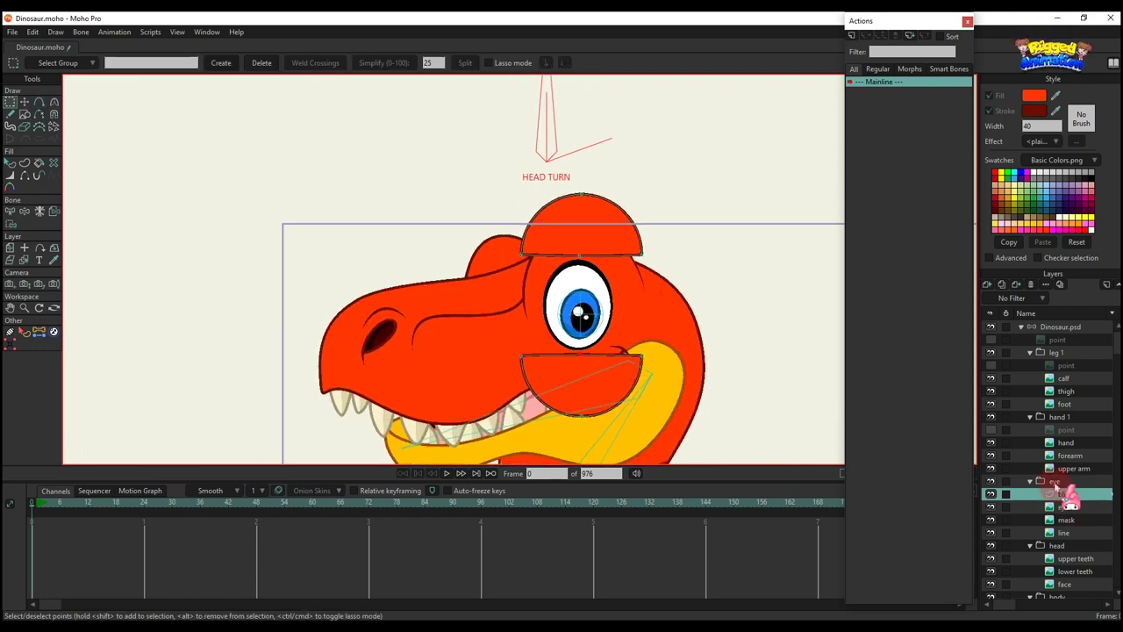
# Step: Set the eye group's group mask to Hide all in its layer settings
pyautogui.doubleClick(1060, 484)
pyautogui.click(220, 87)
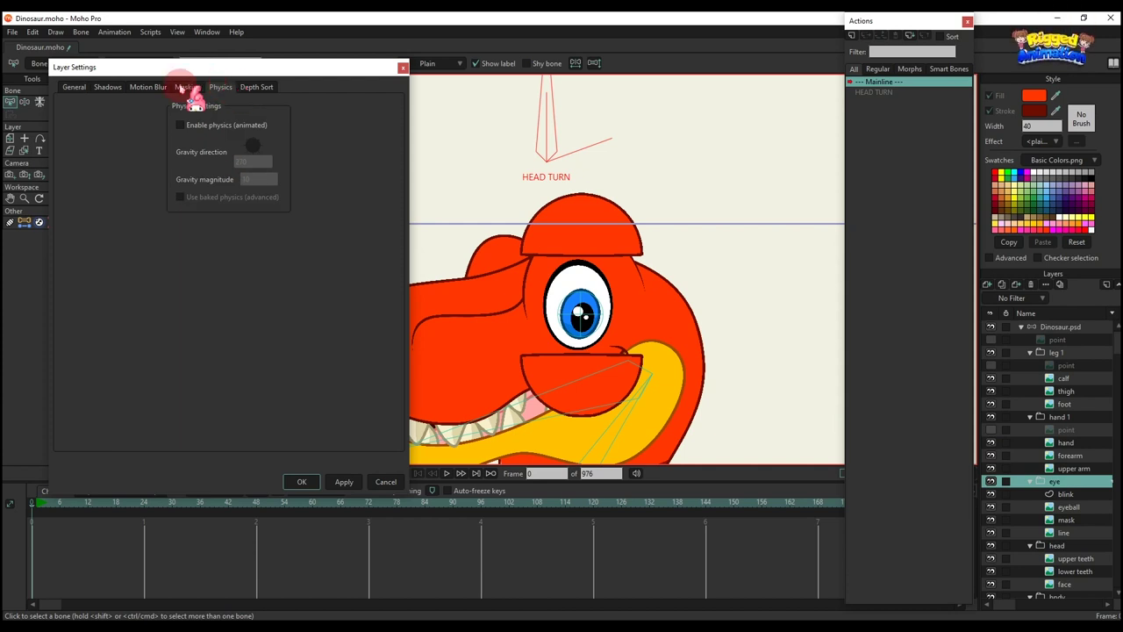
pyautogui.click(188, 87)
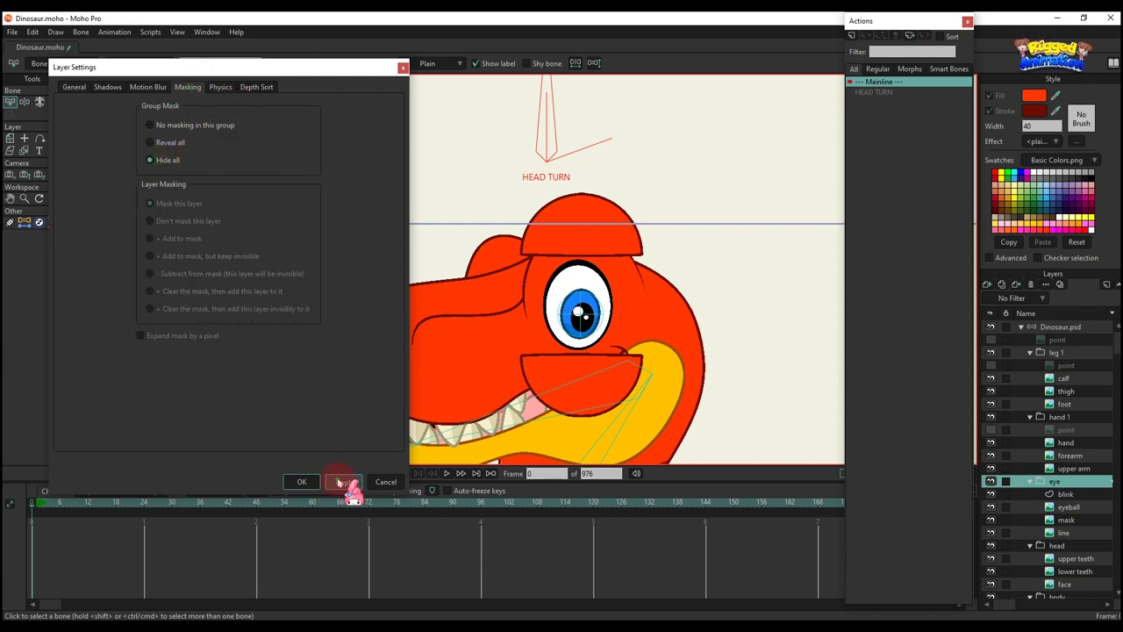
pyautogui.click(307, 481)
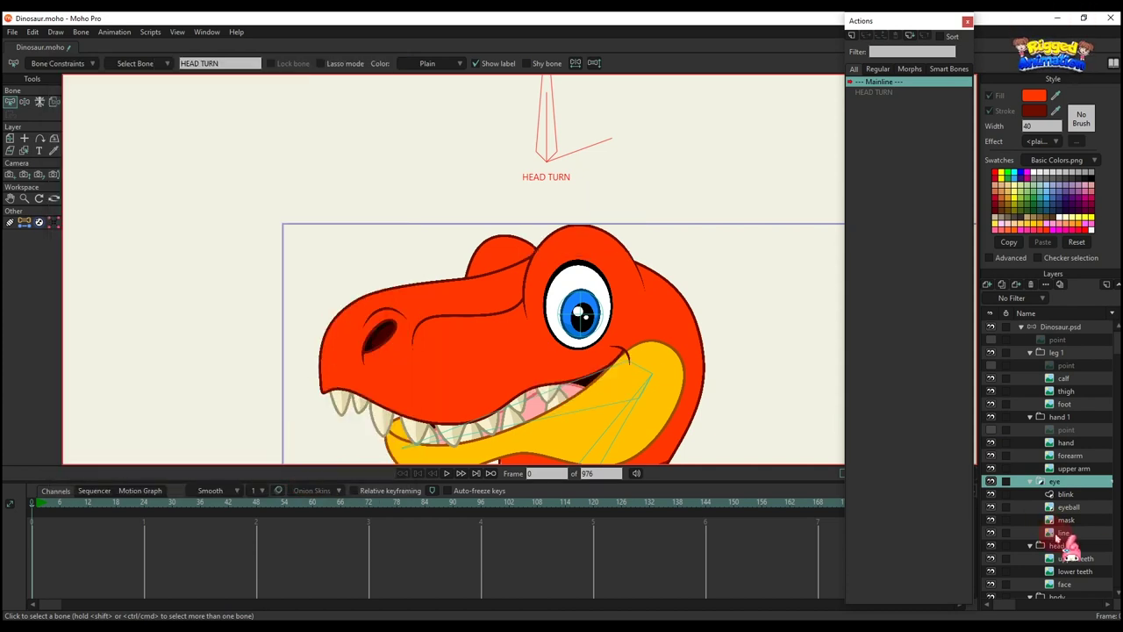
# Step: Set the line layer to Don't mask this layer and the mask layer to + Add to mask
pyautogui.click(1062, 533)
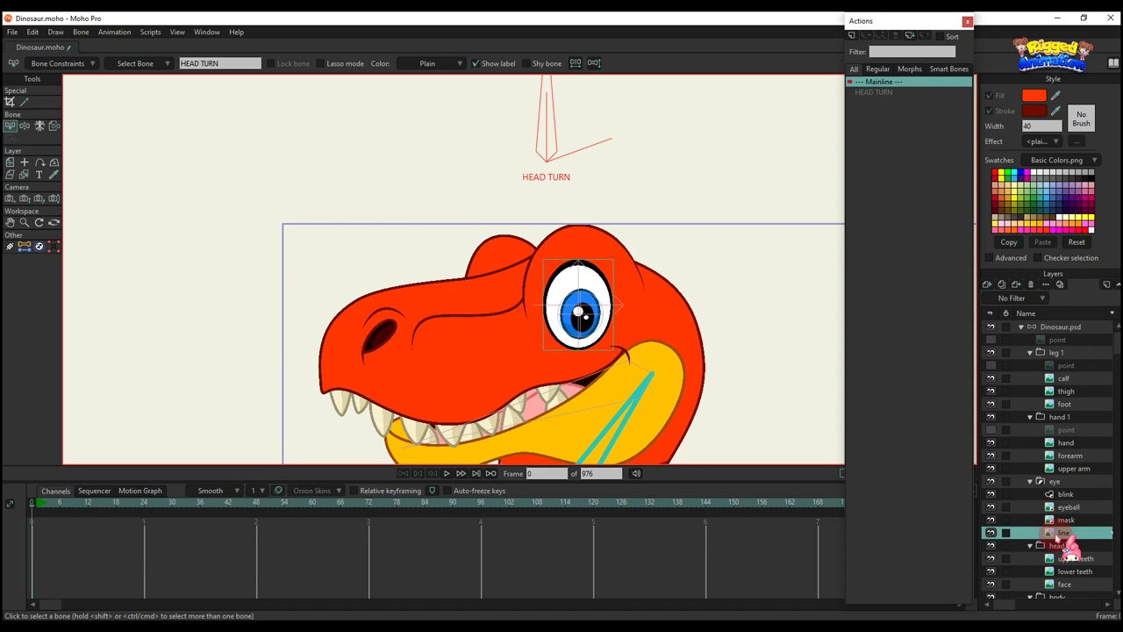
pyautogui.click(991, 533)
pyautogui.rightClick(1046, 532)
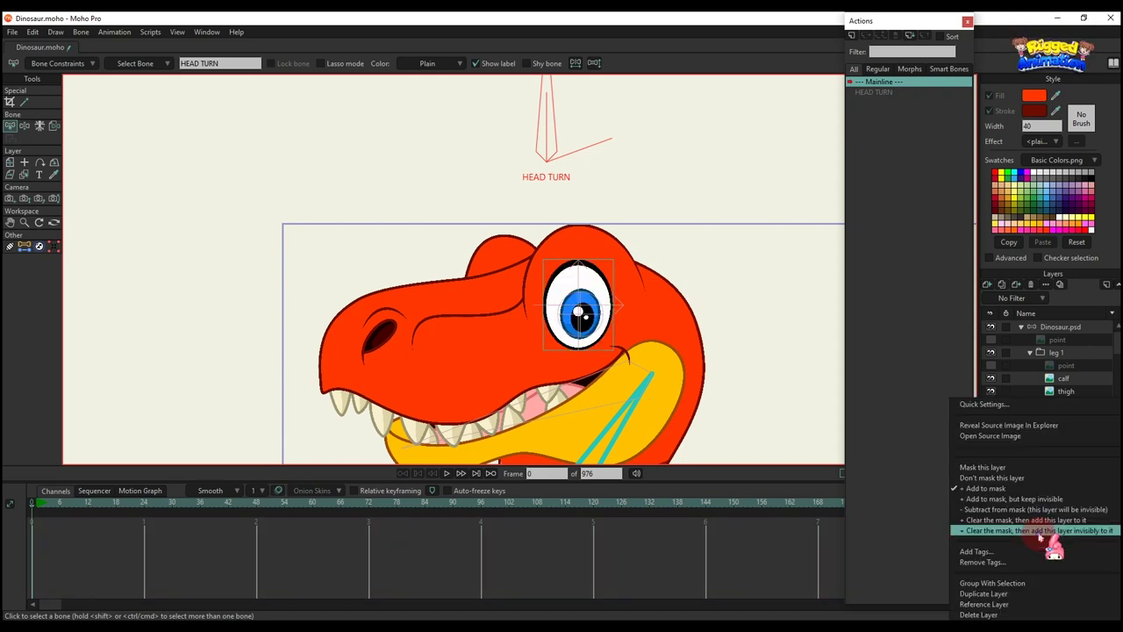
pyautogui.click(974, 479)
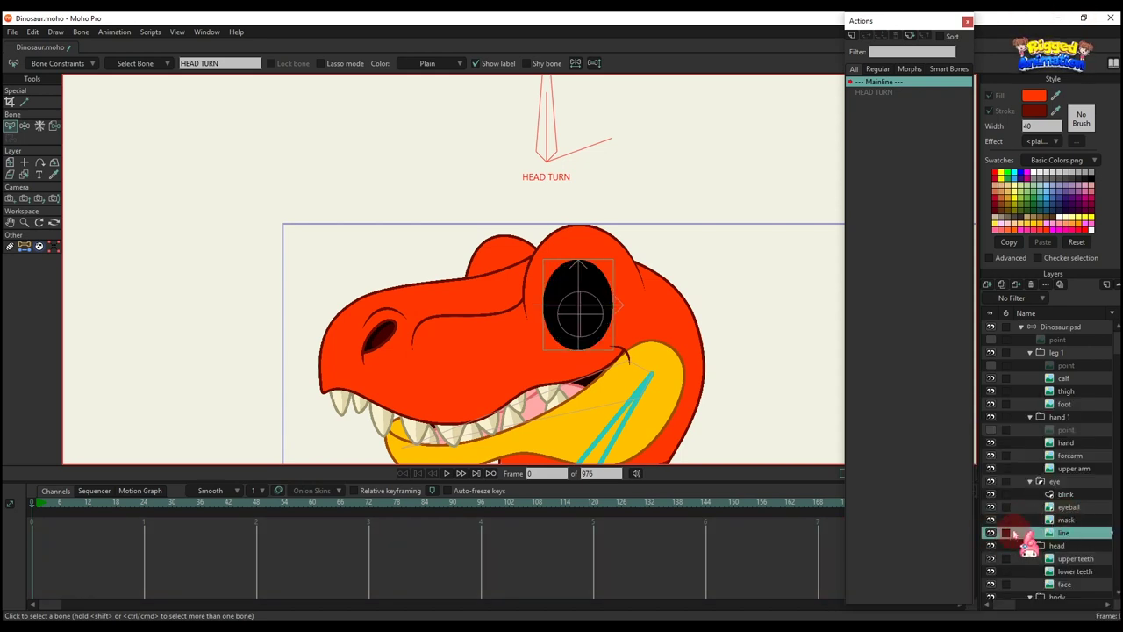
pyautogui.rightClick(1054, 531)
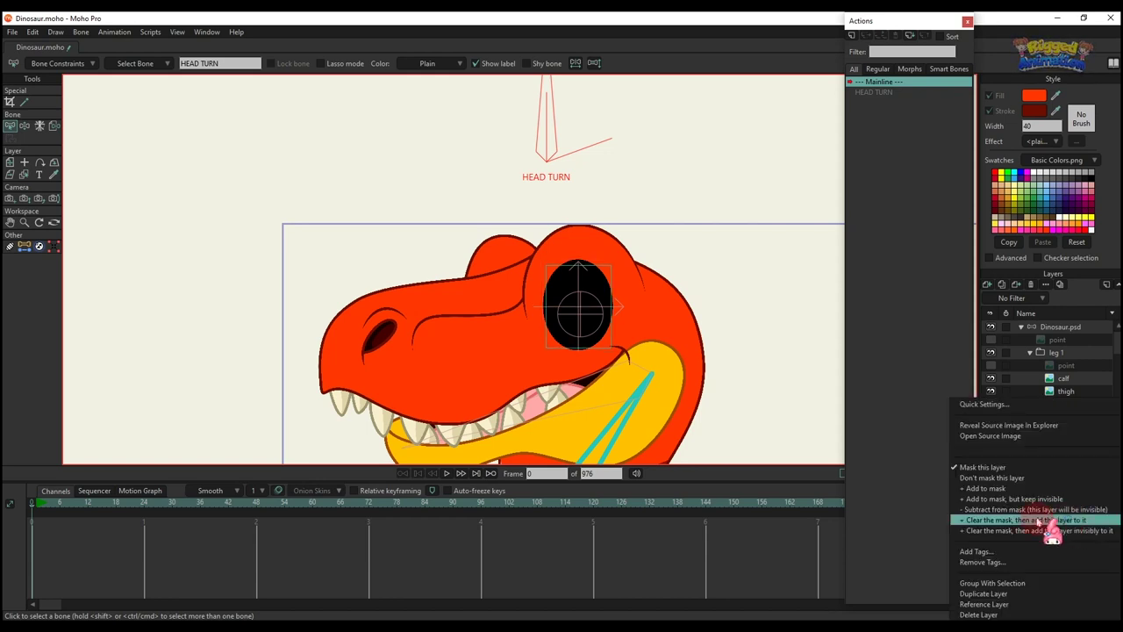
pyautogui.click(993, 489)
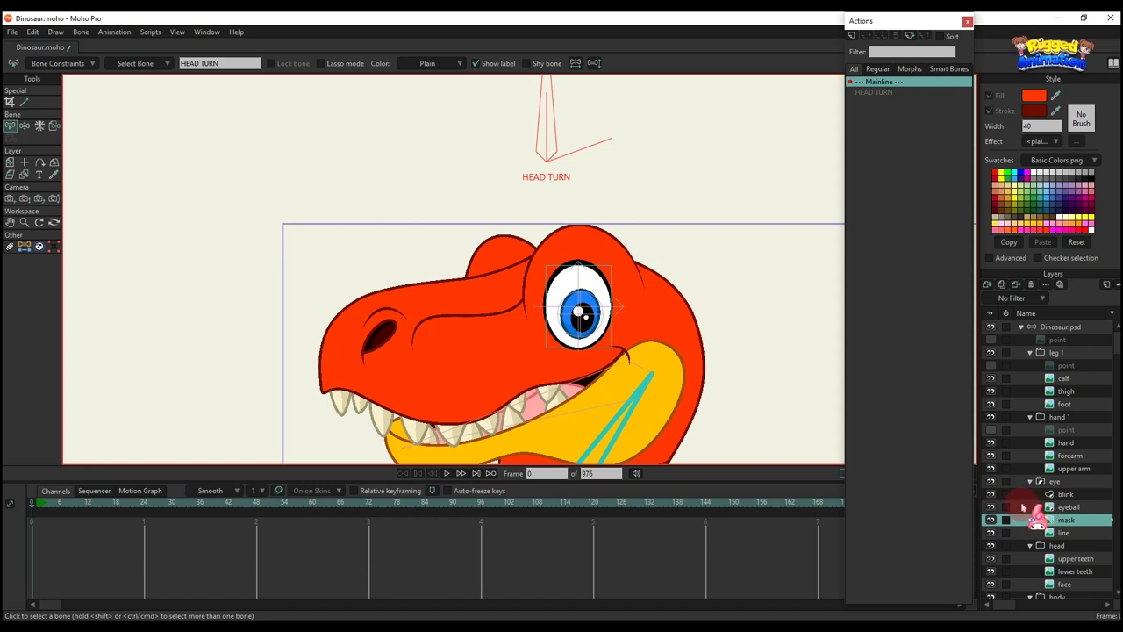
pyautogui.click(1021, 508)
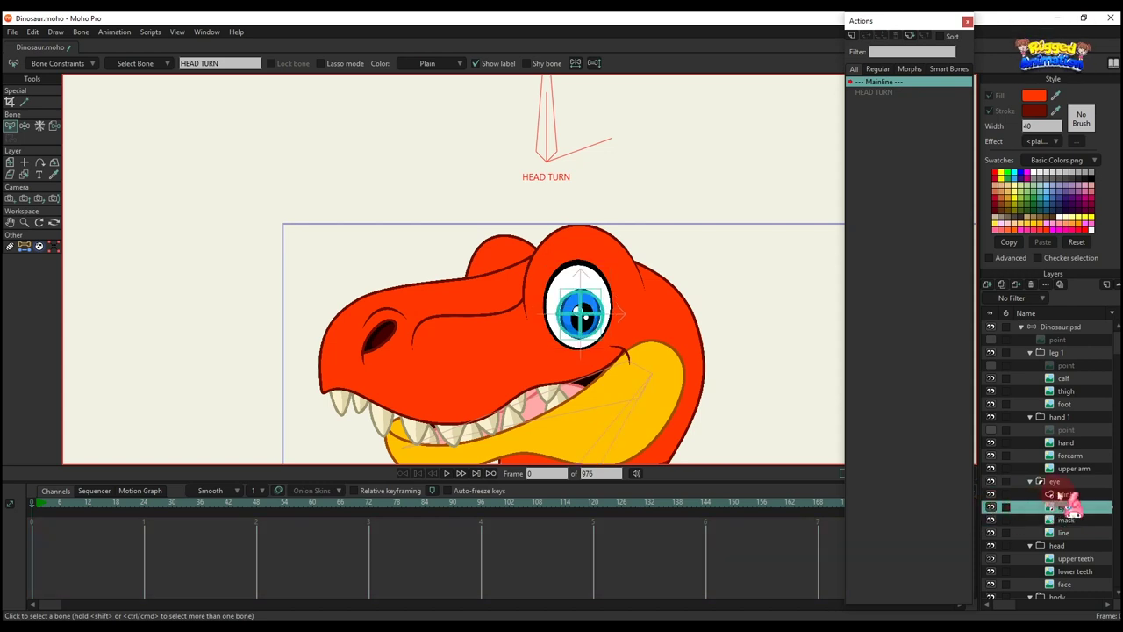
pyautogui.click(1064, 495)
pyautogui.click(1064, 482)
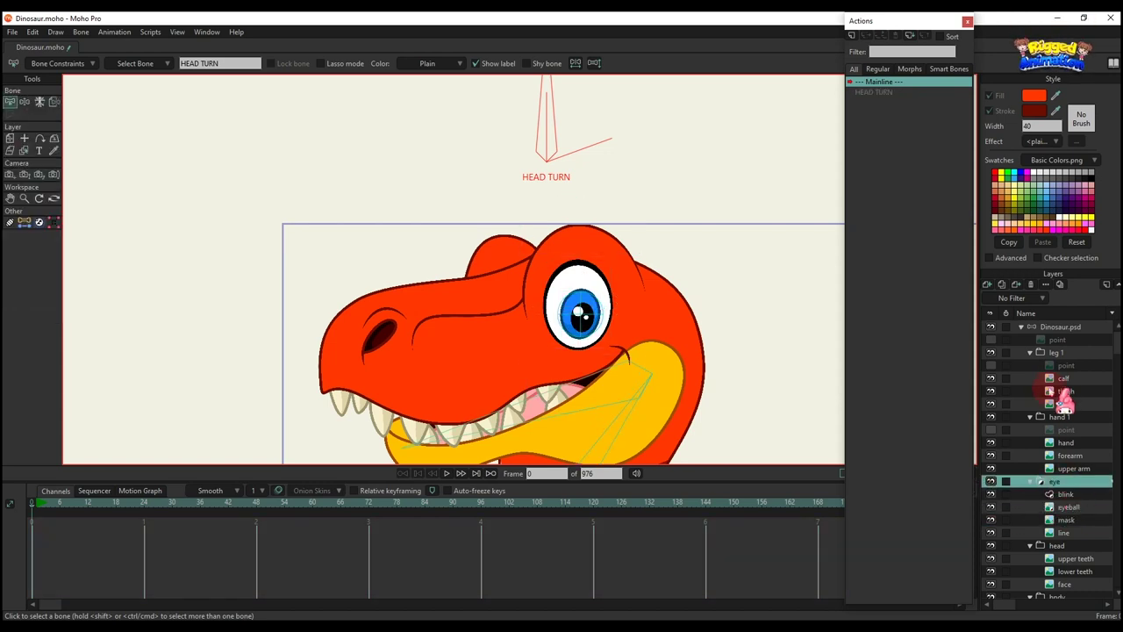
# Step: Test the eye masking by moving the eyeball bone at frame 6, and discard that test pose
pyautogui.click(1057, 327)
pyautogui.click(60, 503)
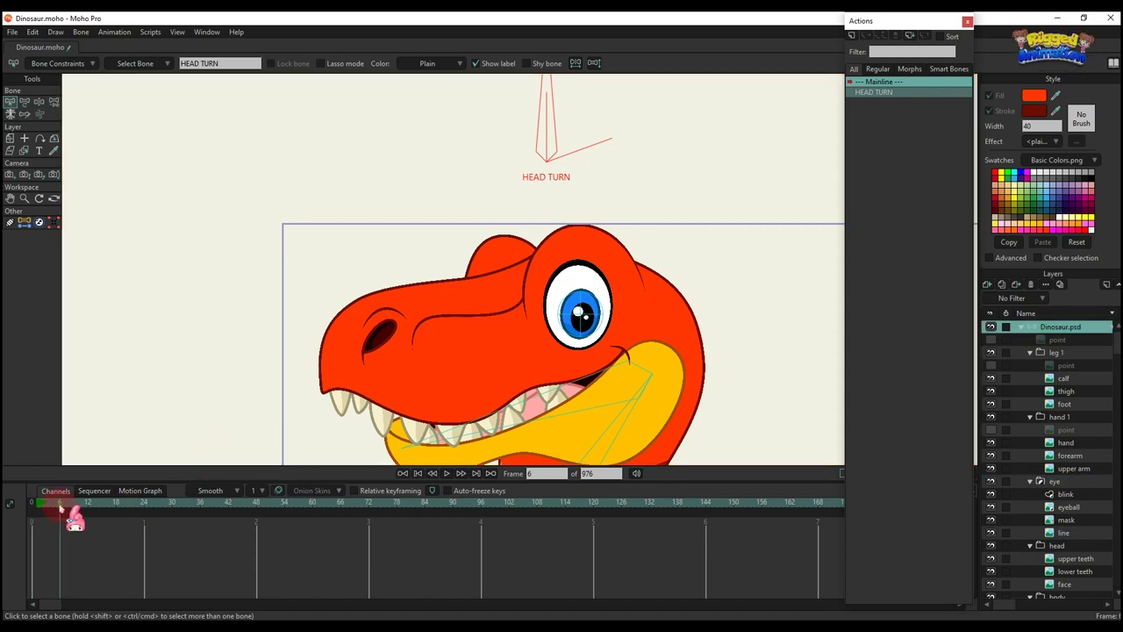
pyautogui.press('t')
pyautogui.moveTo(595, 321)
pyautogui.mouseDown()
pyautogui.moveTo(583, 309)
pyautogui.moveTo(597, 291)
pyautogui.moveTo(568, 333)
pyautogui.moveTo(598, 314)
pyautogui.mouseUp()
pyautogui.press('BackSpace')
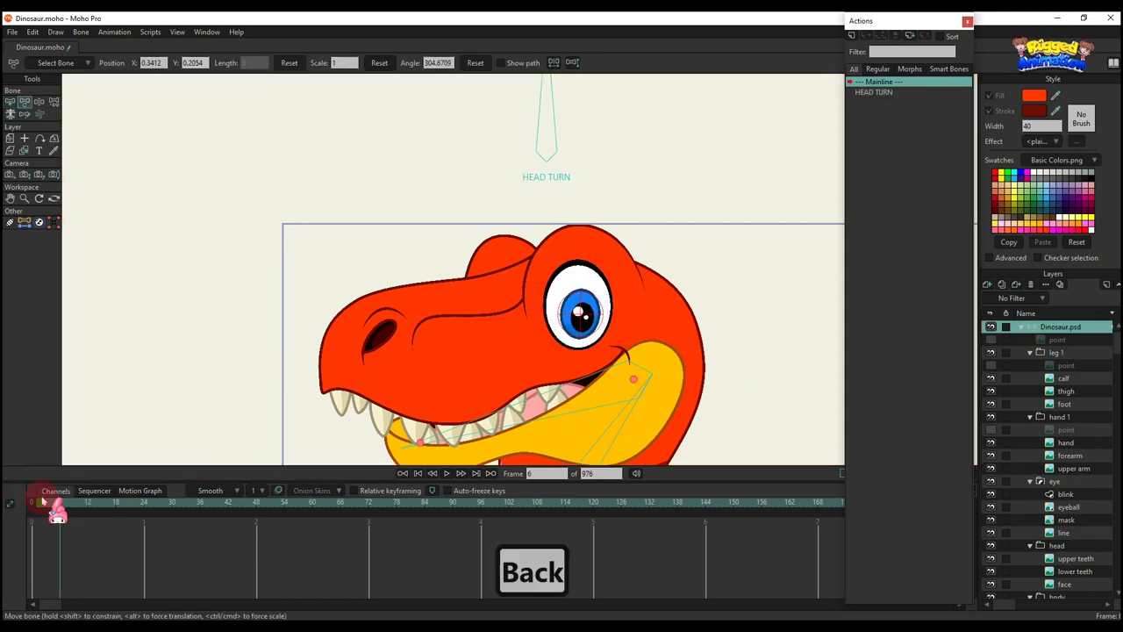
# Step: At frame 0 of Dinosaur.psd, draw an upright unparented bone behind the head and set its bone strength to 0
pyautogui.moveTo(52, 504); pyautogui.dragTo(33, 503)
pyautogui.scroll(-3, 465, 226)
pyautogui.moveTo(471, 183); pyautogui.dragTo(481, 252)
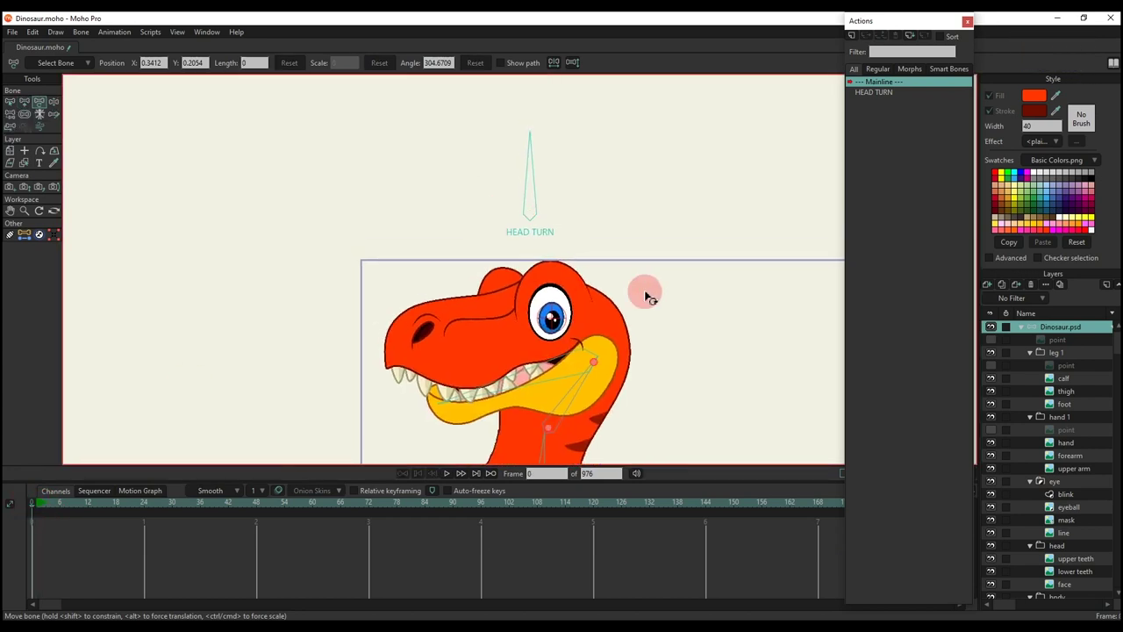
pyautogui.press('b')
pyautogui.press('a')
pyautogui.moveTo(667, 303); pyautogui.dragTo(667, 226)
pyautogui.press('s')
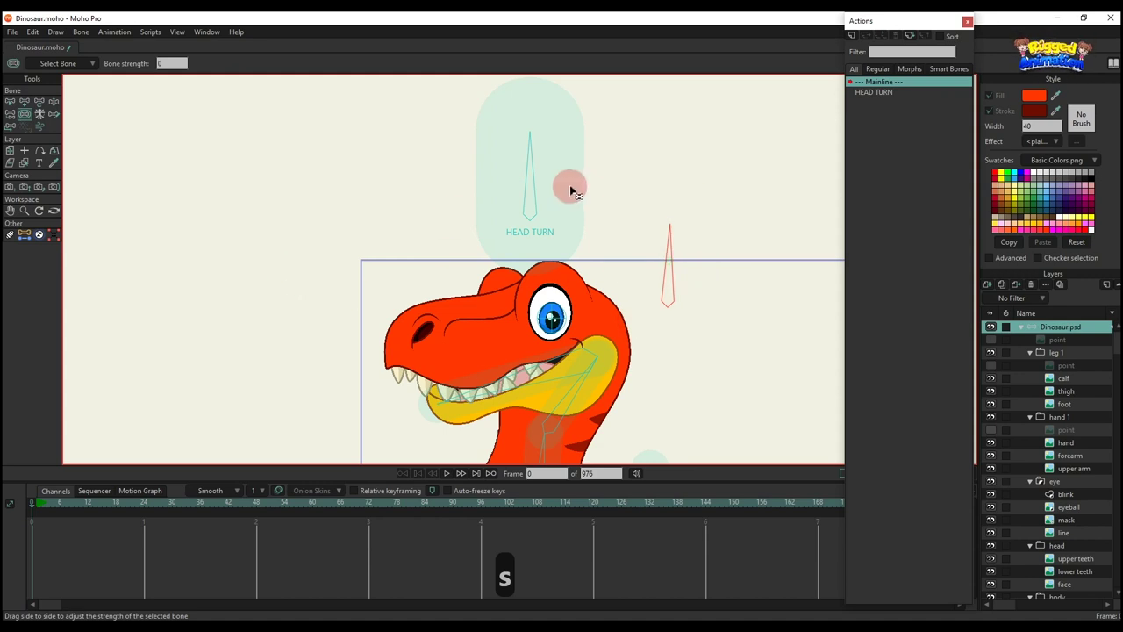
pyautogui.click(572, 183)
# Step: Name the new upright bone behind the head BLINK
pyautogui.press('b')
pyautogui.click(649, 277)
pyautogui.press('r')
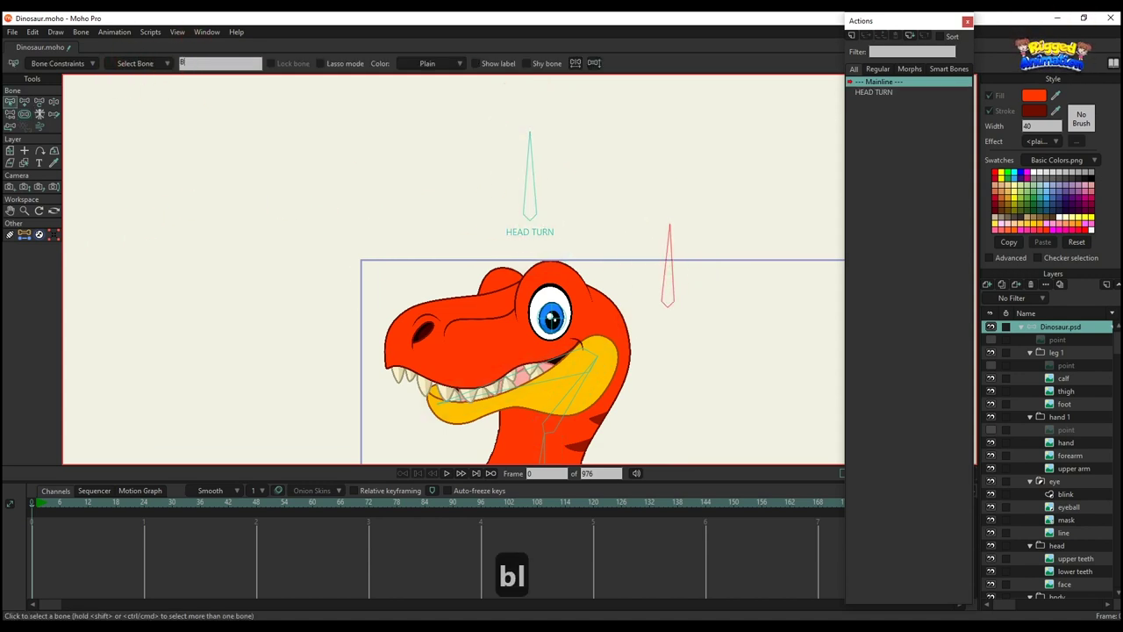
pyautogui.write('K')
pyautogui.press('Return')
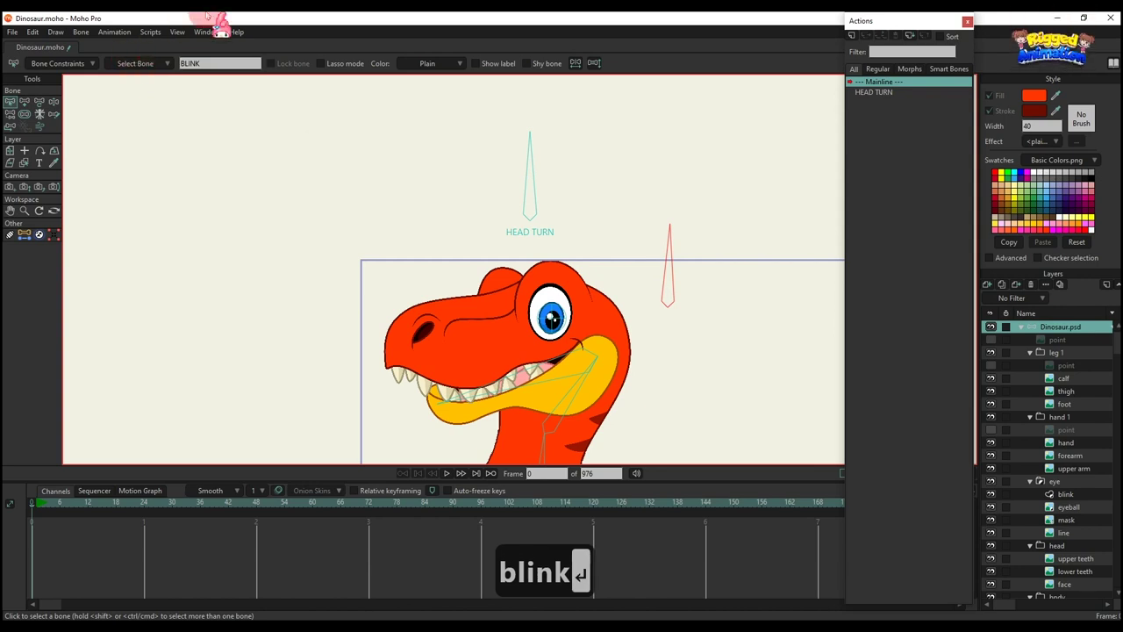
# Step: Show the BLINK bone's label and enable its angle constraints
pyautogui.click(56, 67)
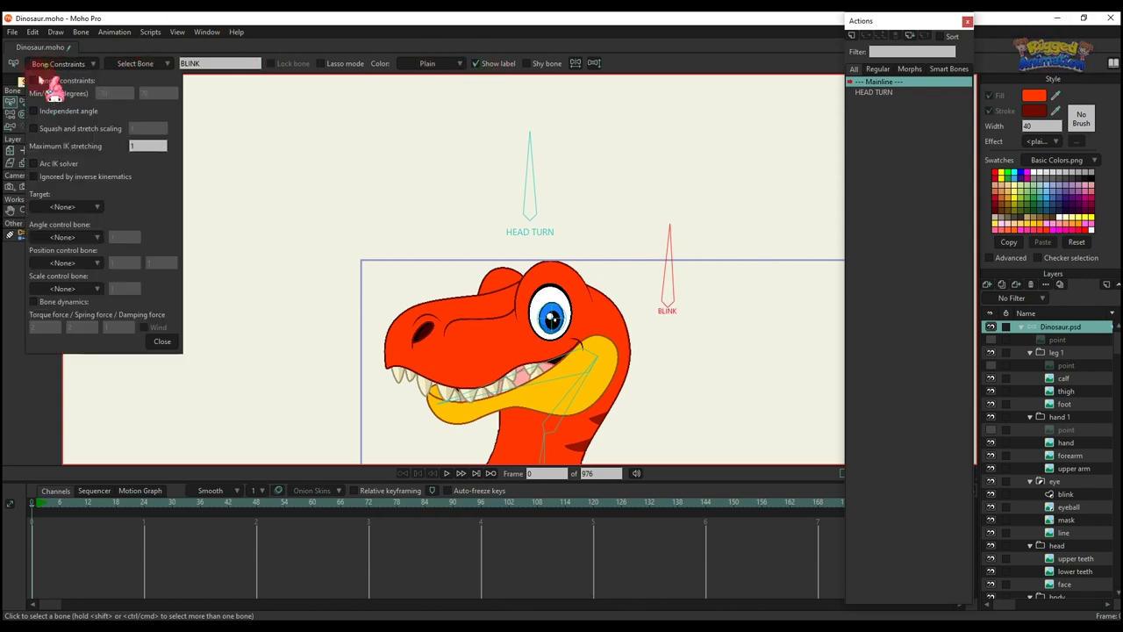
pyautogui.click(162, 342)
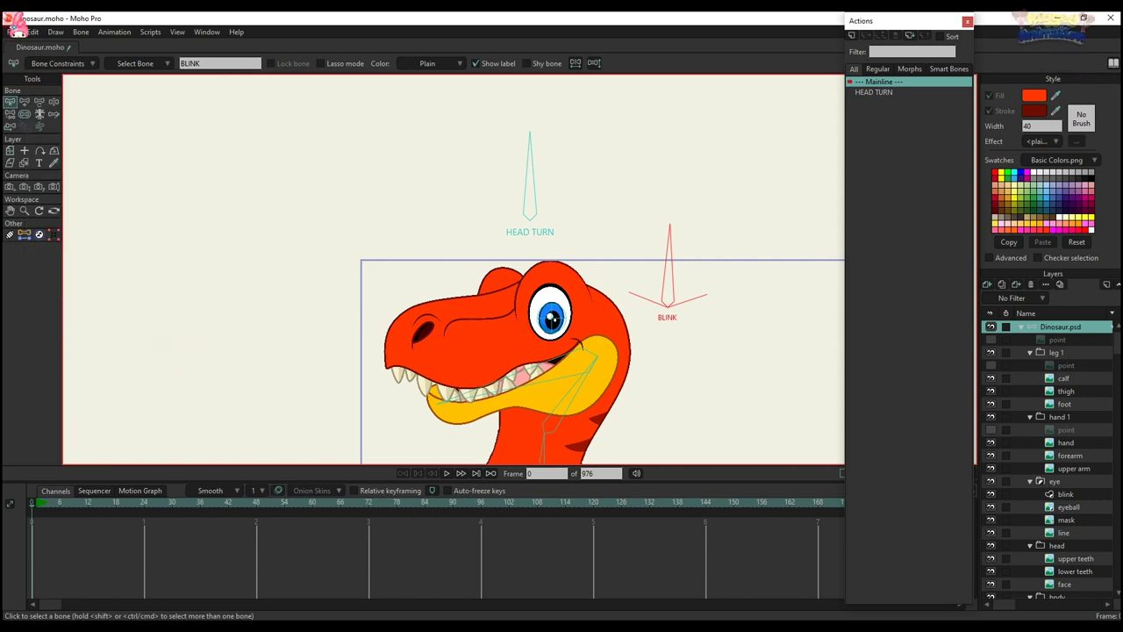
# Step: Create the BLINK smart bone action and rotate the BLINK bone toward the head to its limit at frame 24
pyautogui.click(850, 36)
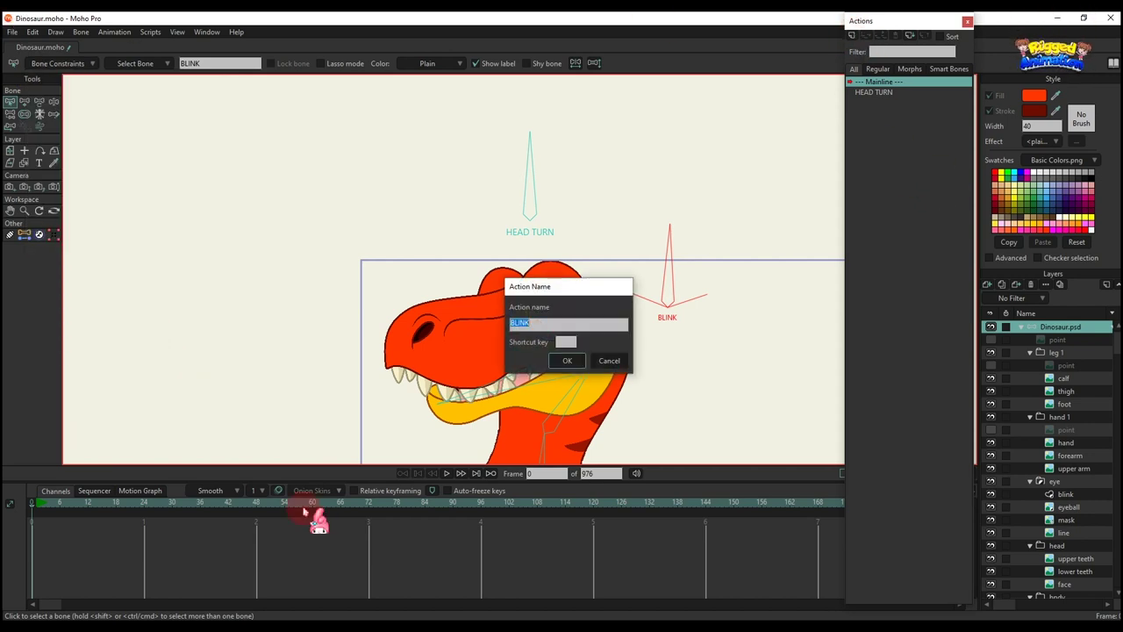
pyautogui.click(569, 360)
pyautogui.moveTo(727, 283); pyautogui.dragTo(606, 305)
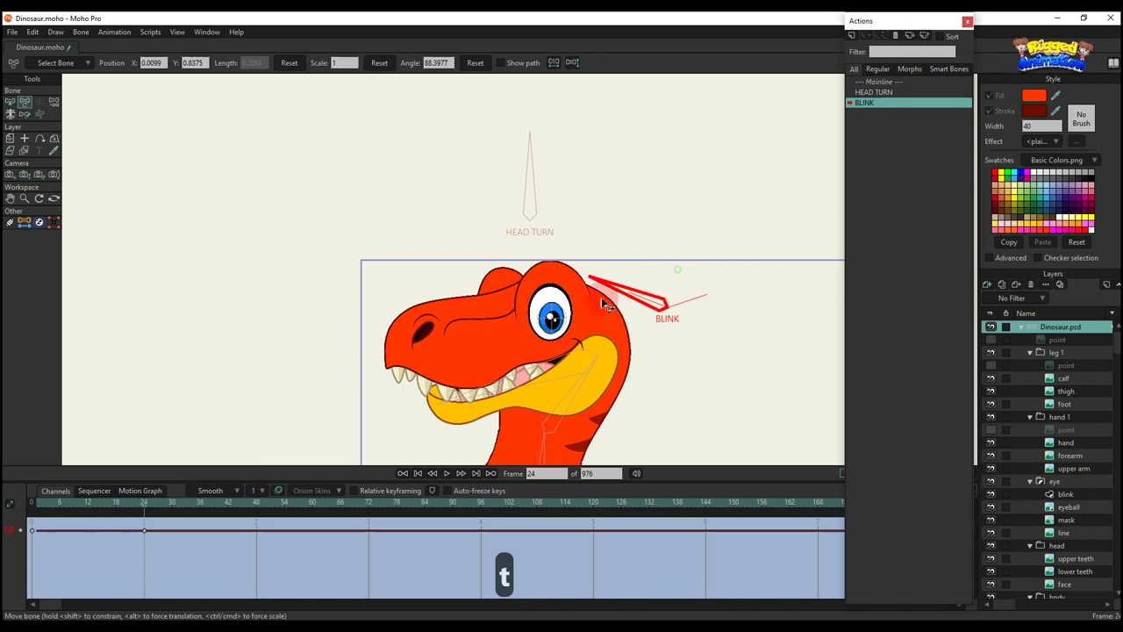
# Step: In the blink layer at frame 24, lower the upper eyelid's bottom edge to the middle of the eye
pyautogui.scroll(3, 554, 301)
pyautogui.keyDown('alt'); pyautogui.rightClick(549, 253); pyautogui.keyUp('alt')
pyautogui.press('g')
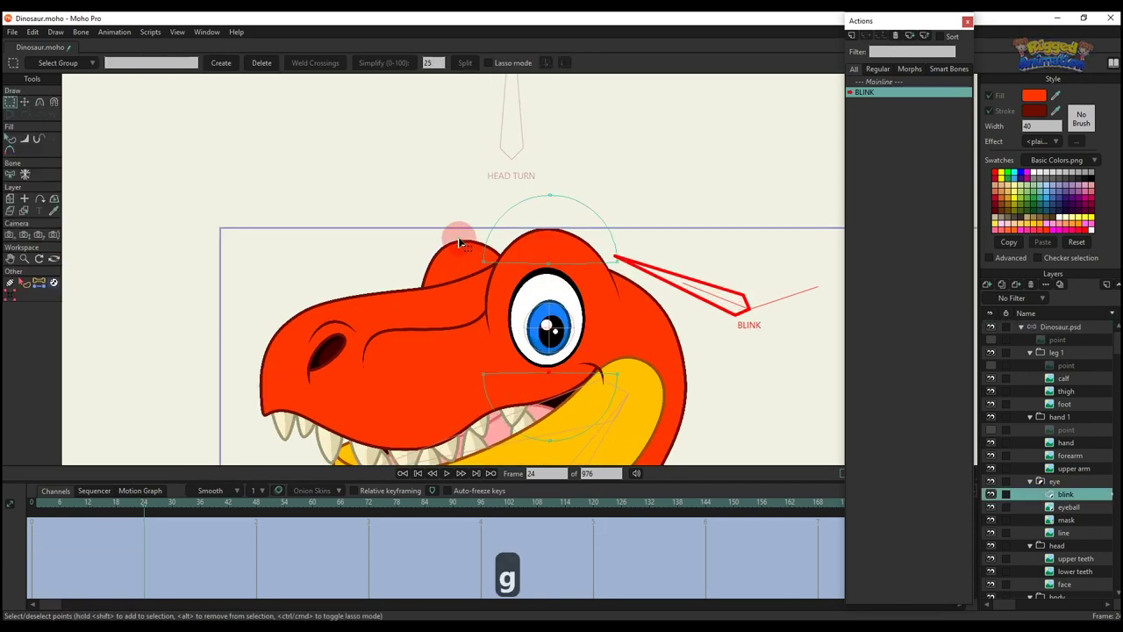
pyautogui.press('t')
pyautogui.moveTo(568, 256); pyautogui.dragTo(566, 308)
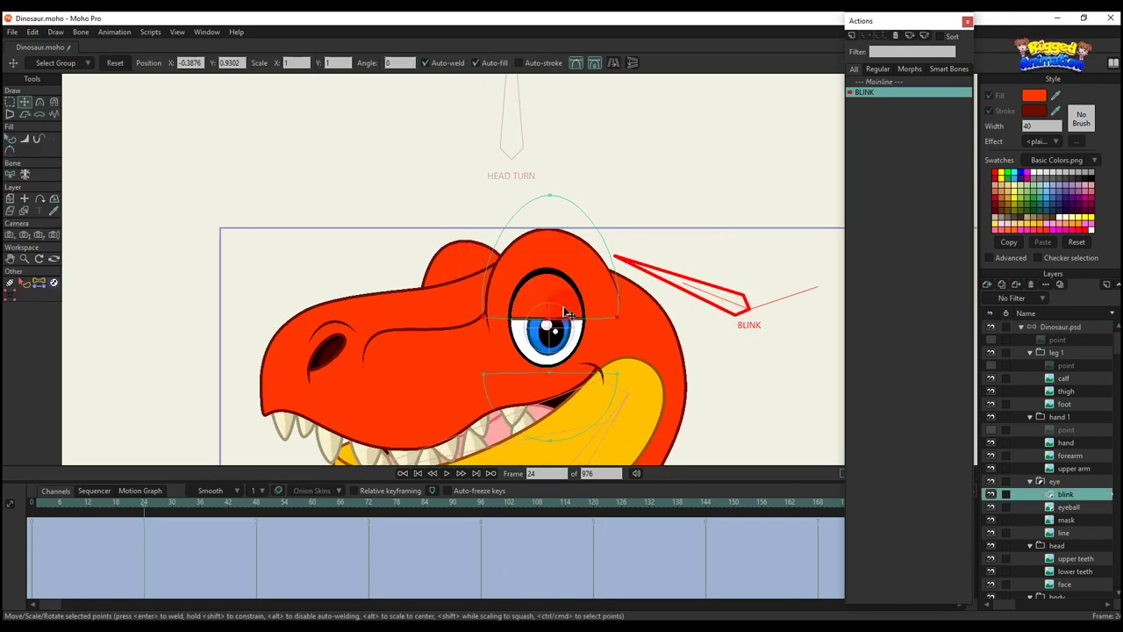
# Step: Raise the lower eyelid's top edge until it meets the upper eyelid and closes the eye
pyautogui.press('g')
pyautogui.moveTo(468, 350); pyautogui.dragTo(645, 392)
pyautogui.press('t')
pyautogui.scroll(3, 584, 363)
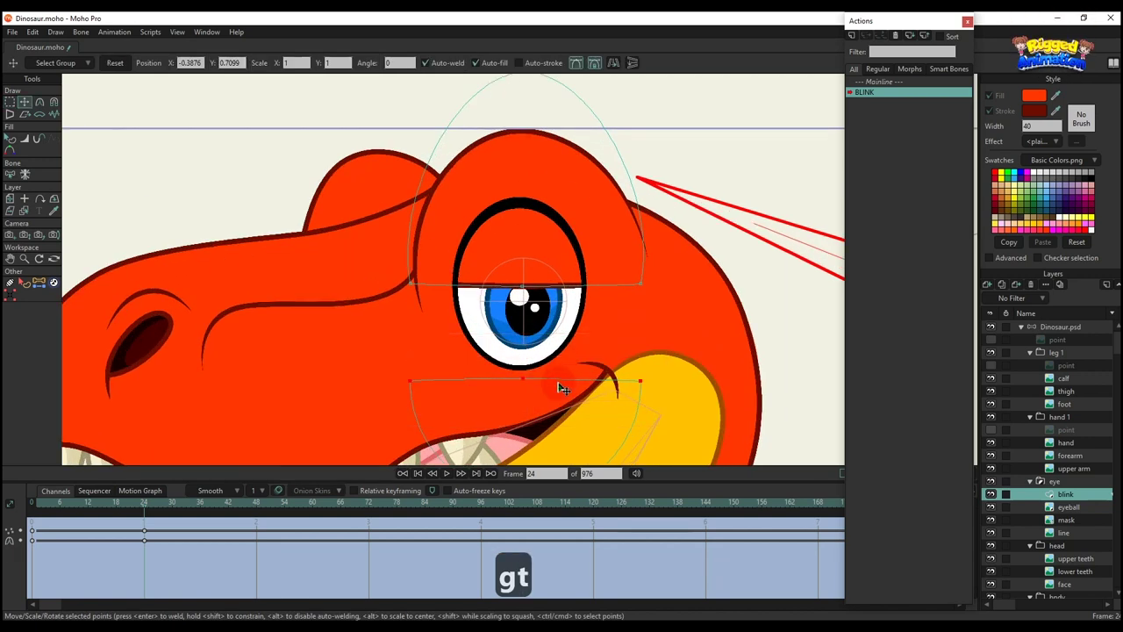
pyautogui.moveTo(563, 389); pyautogui.dragTo(555, 303)
# Step: Bend the closed eyelid line into a smooth upward arch by lowering its outer points, raising its middle points and smoothing them
pyautogui.press('g')
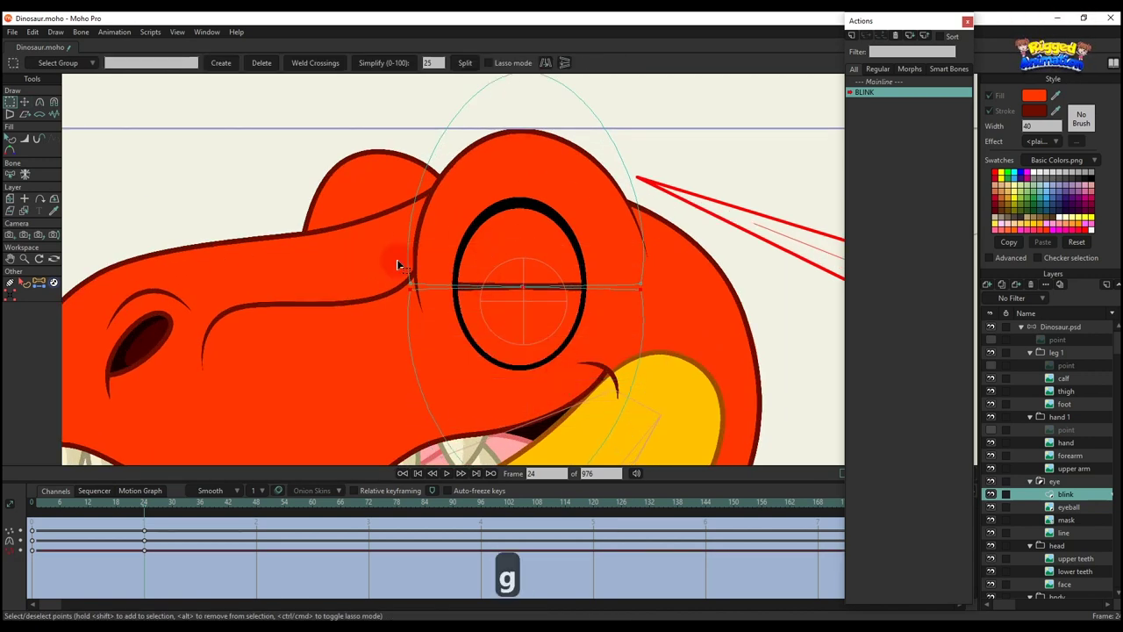
pyautogui.press('t')
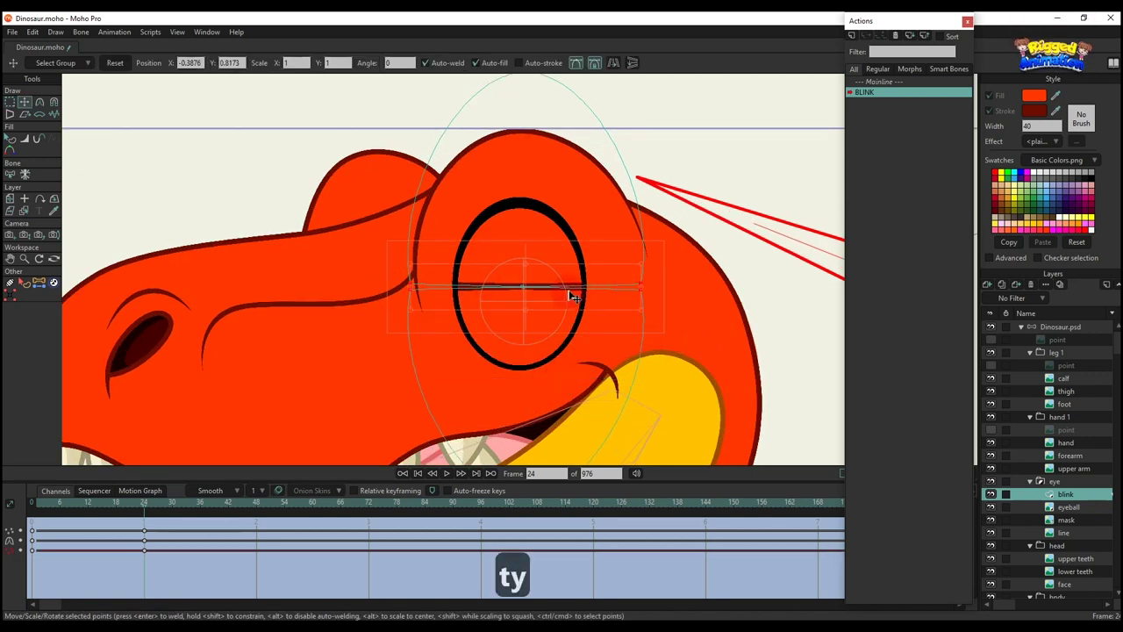
pyautogui.moveTo(571, 293); pyautogui.dragTo(578, 325)
pyautogui.press('g')
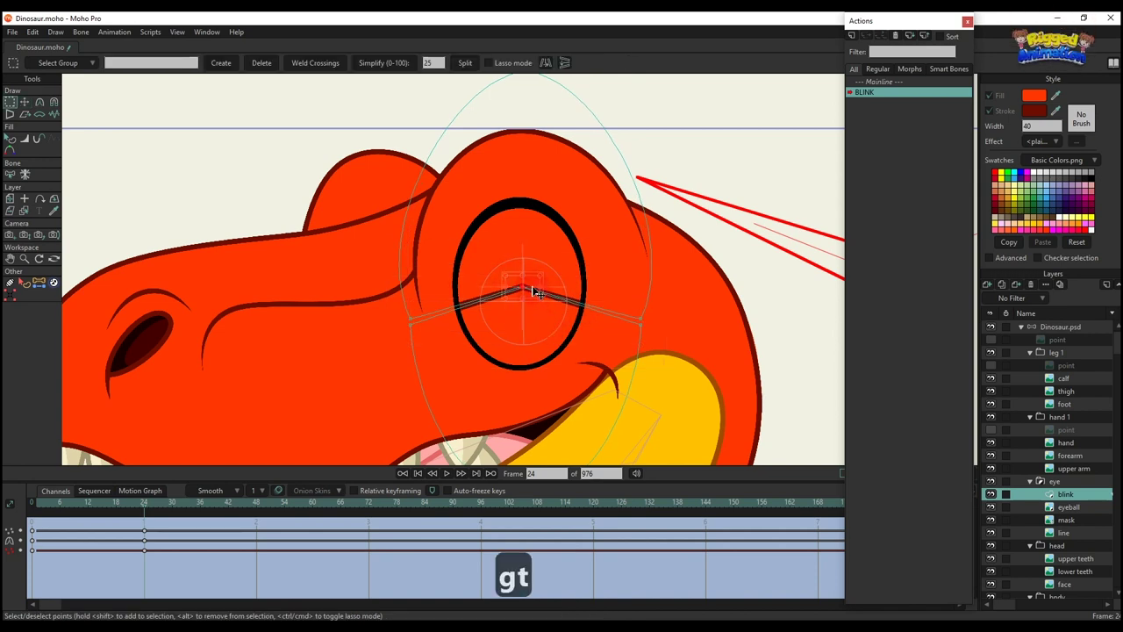
pyautogui.press('t')
pyautogui.scroll(2, 531, 291)
pyautogui.moveTo(531, 291); pyautogui.dragTo(527, 253)
pyautogui.press('c')
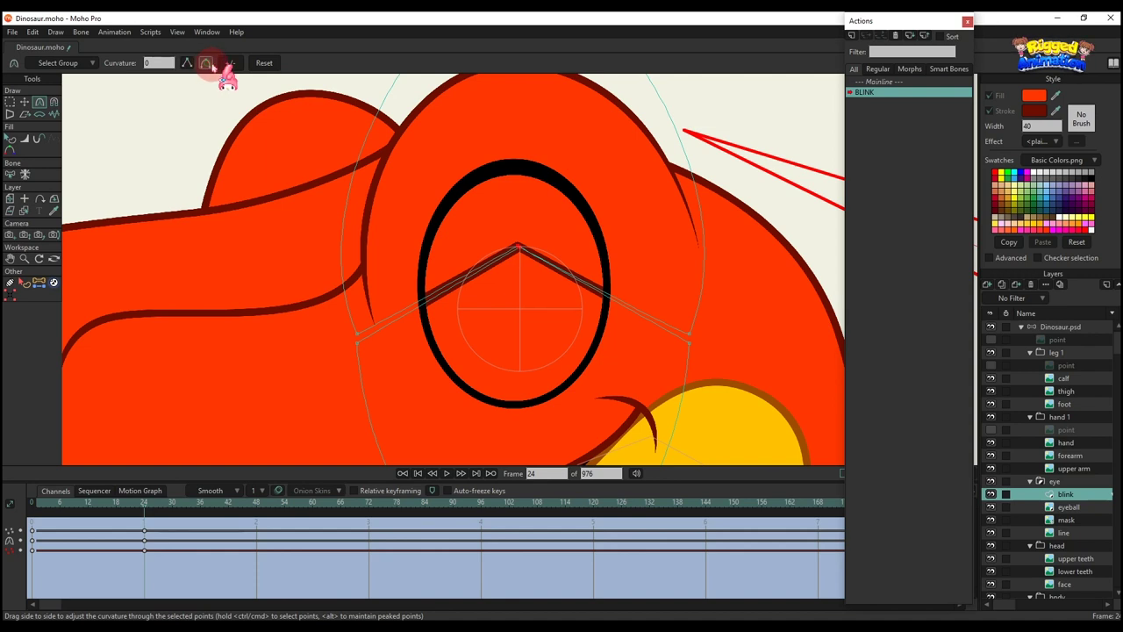
pyautogui.click(206, 64)
pyautogui.scroll(1, 509, 281)
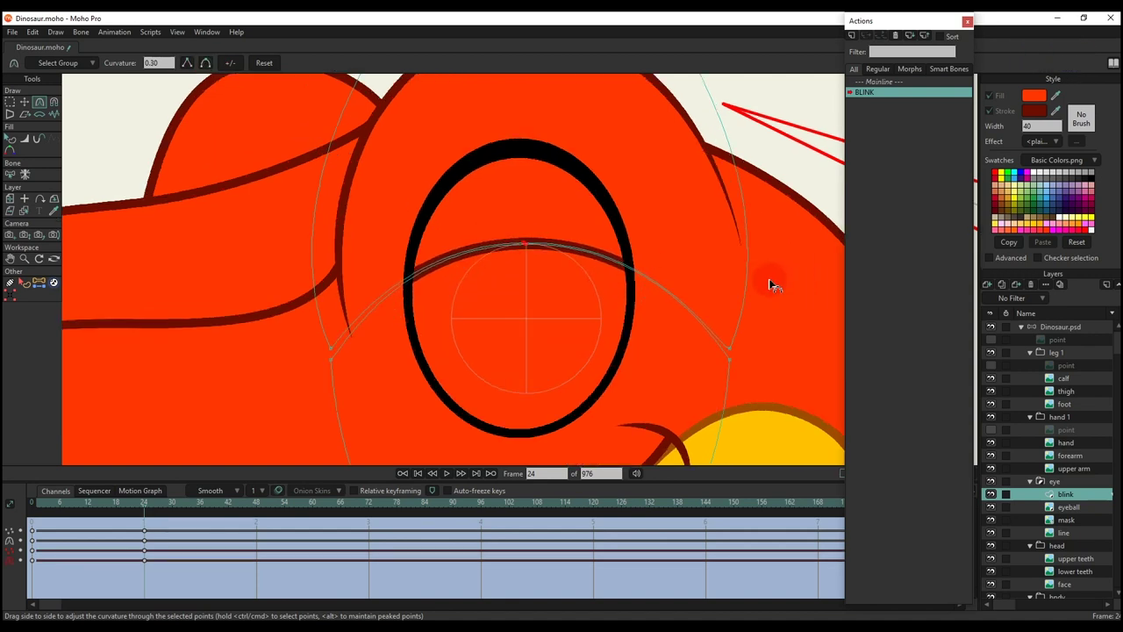
# Step: Move the arched eyelid line down to the centre of the eye
pyautogui.scroll(-1, 770, 276)
pyautogui.press('g')
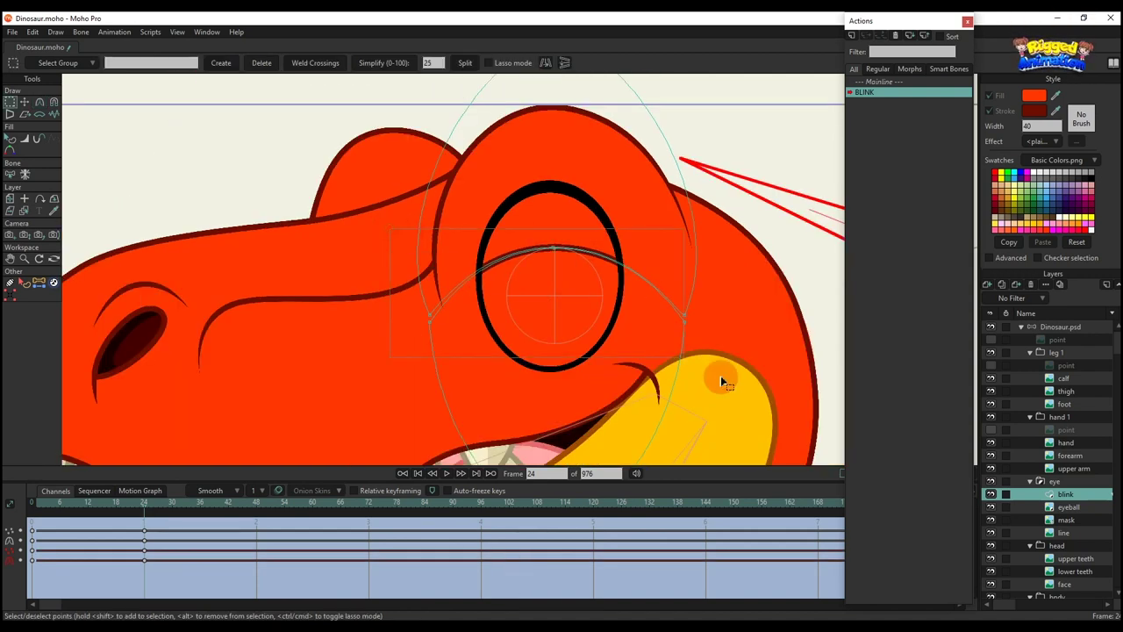
pyautogui.press('t')
pyautogui.moveTo(581, 287); pyautogui.dragTo(647, 313)
pyautogui.press('q')
pyautogui.scroll(-3, 562, 319)
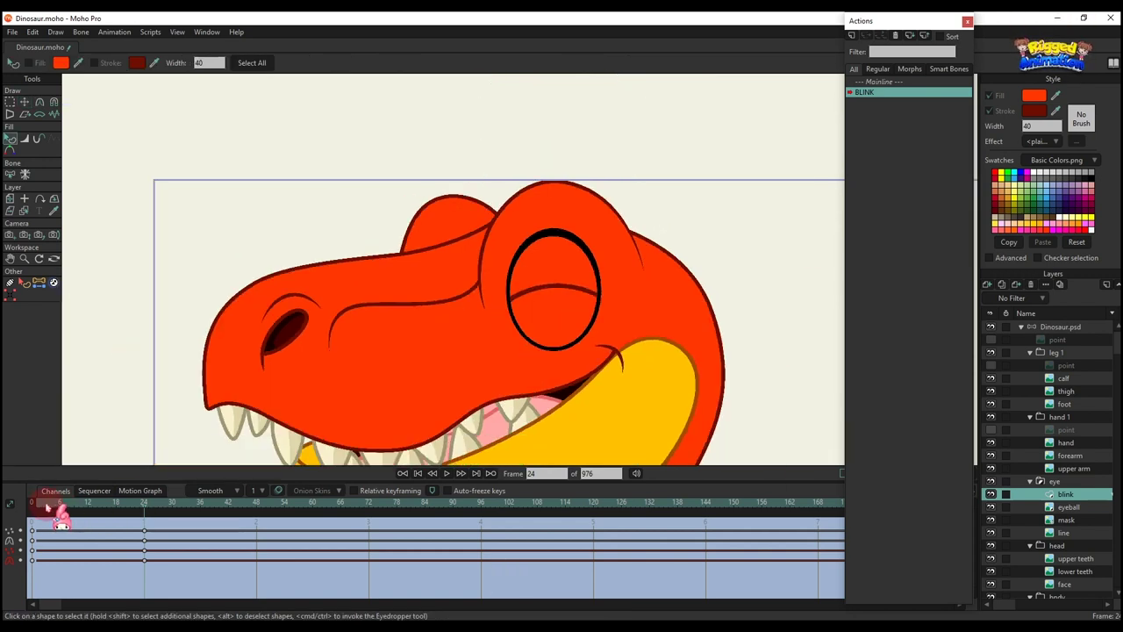
# Step: Scrub the BLINK action up to frame 24 to check how the eyelids close
pyautogui.moveTo(48, 506); pyautogui.dragTo(173, 535)
pyautogui.press('g')
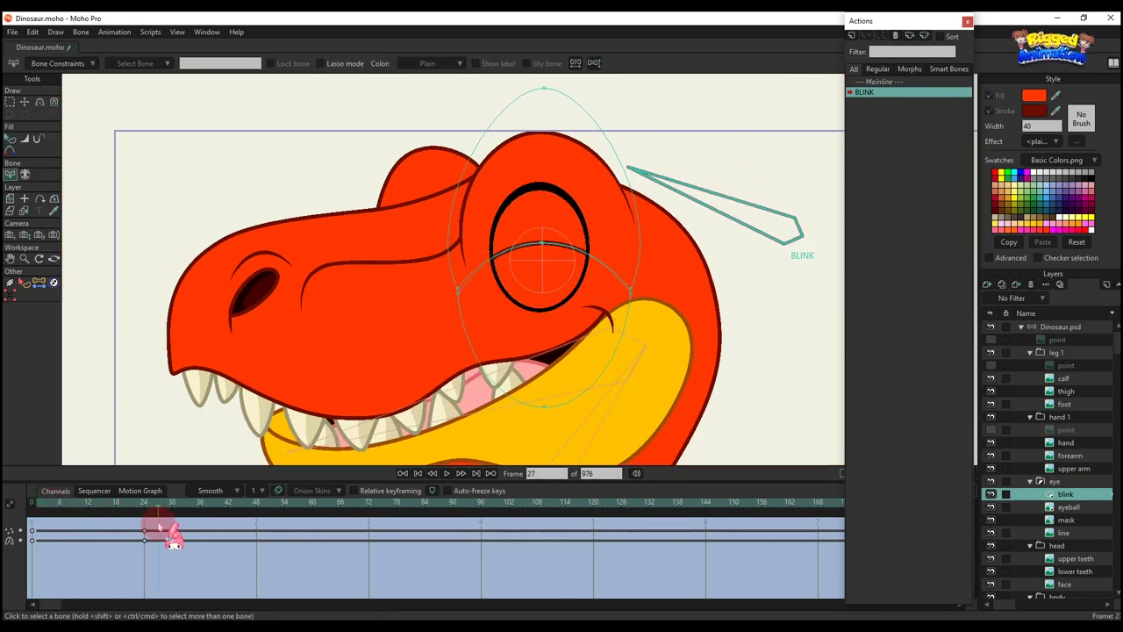
pyautogui.press('q')
pyautogui.scroll(-3, 523, 321)
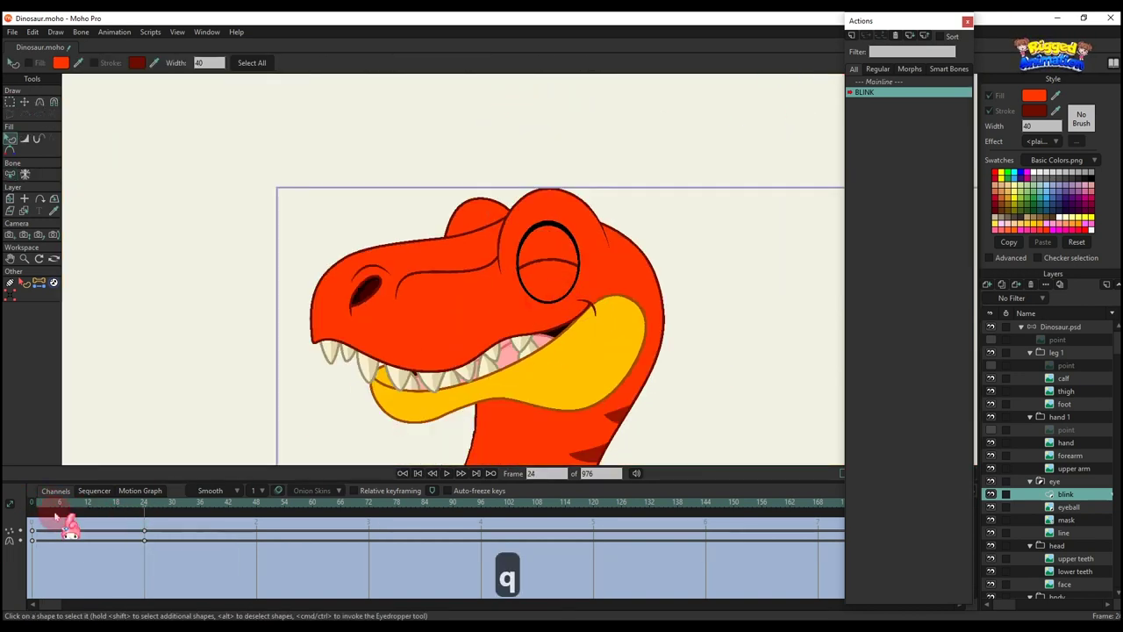
pyautogui.moveTo(56, 519); pyautogui.dragTo(142, 538)
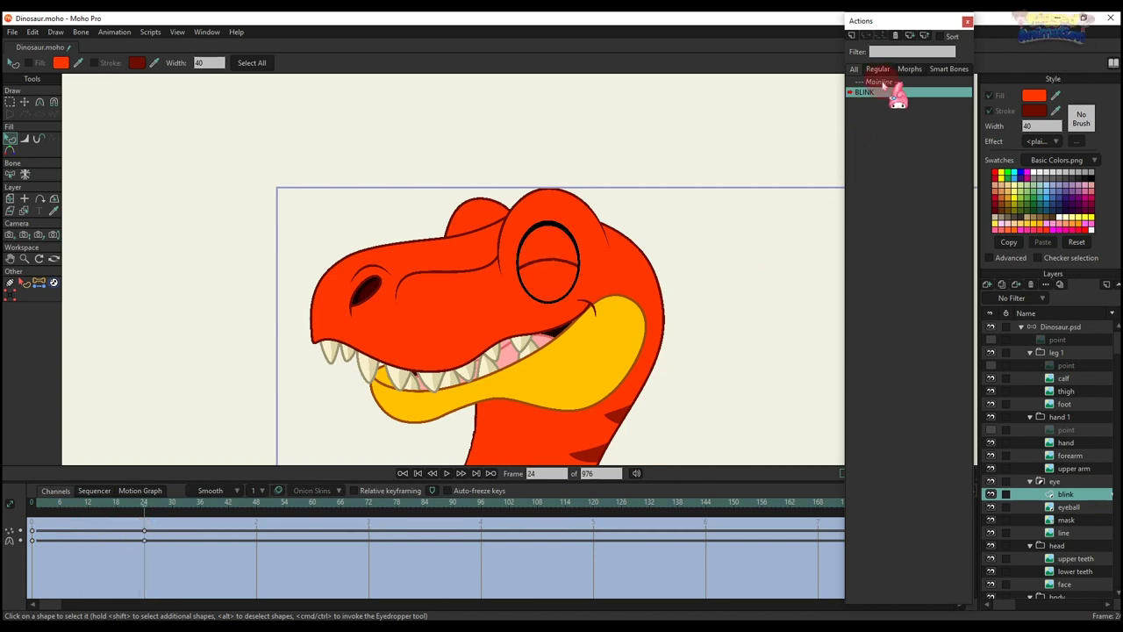
# Step: Return to the mainline and create a second smart bone action, BLINK 2, for the BLINK bone of Dinosaur.psd
pyautogui.doubleClick(894, 83)
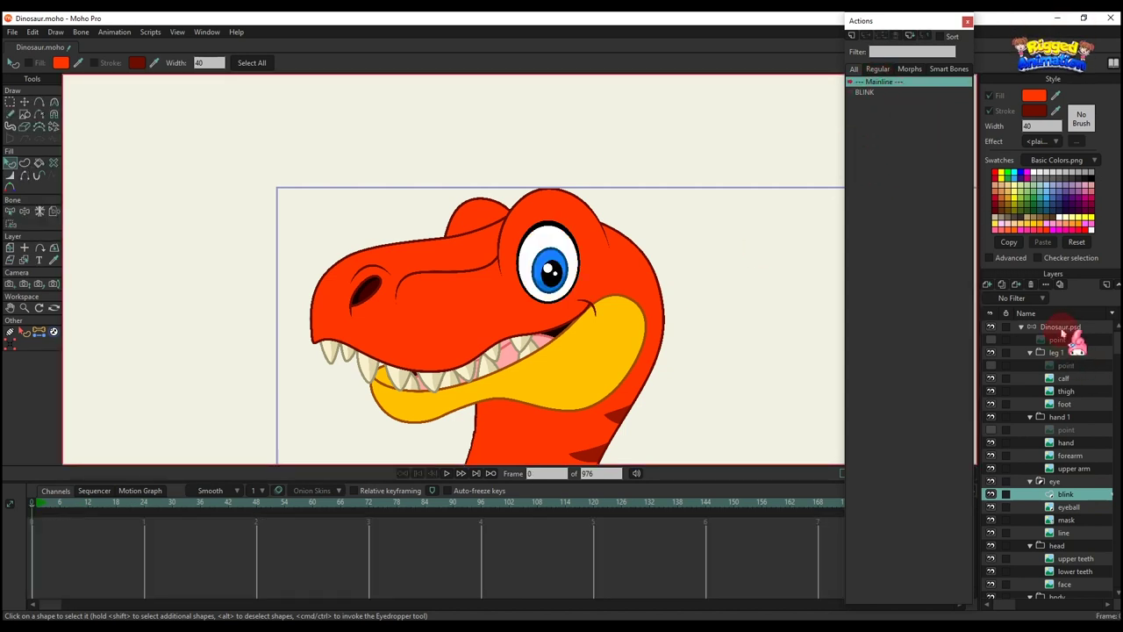
pyautogui.click(1060, 328)
pyautogui.press('t')
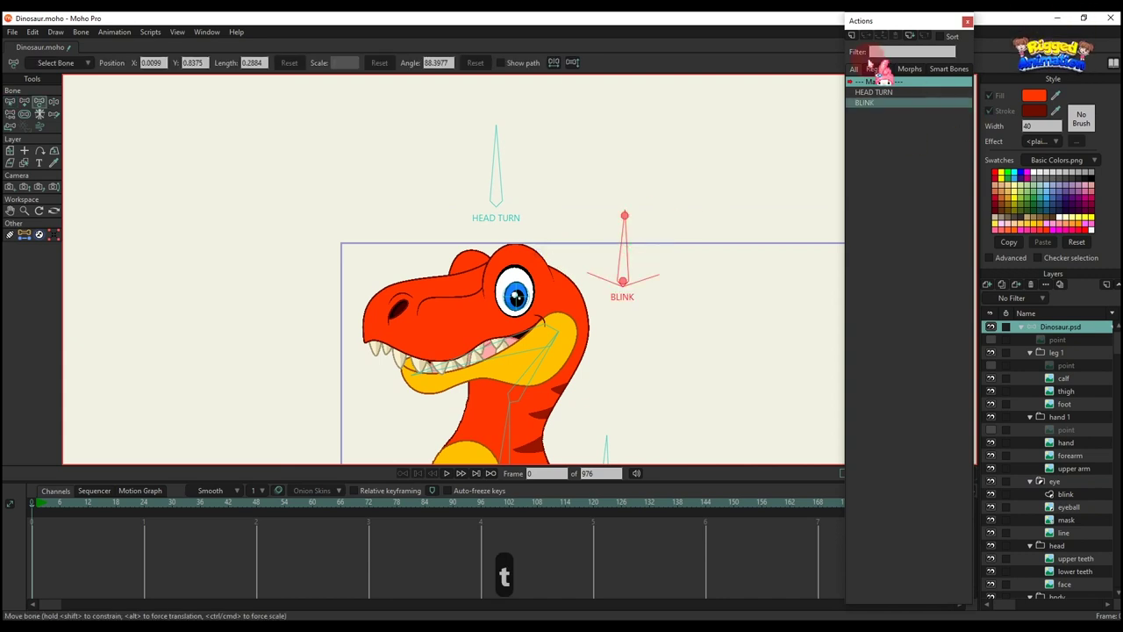
pyautogui.click(850, 37)
pyautogui.click(572, 369)
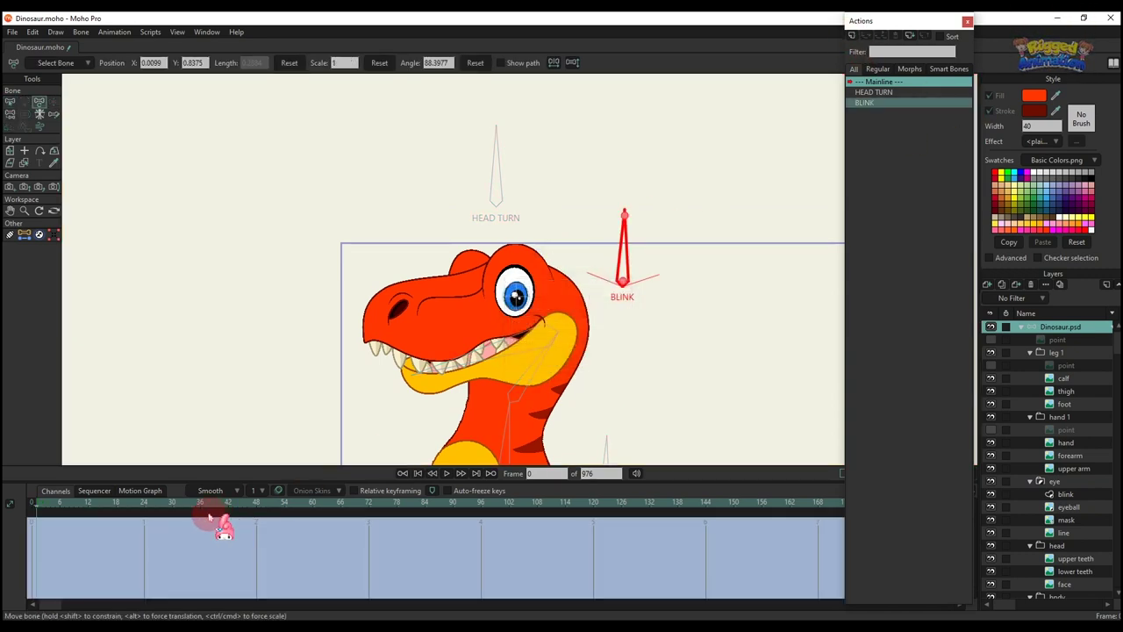
# Step: At frame 24 of BLINK 2, rotate the BLINK bone away from the head to its limit
pyautogui.press('t')
pyautogui.scroll(2, 541, 244)
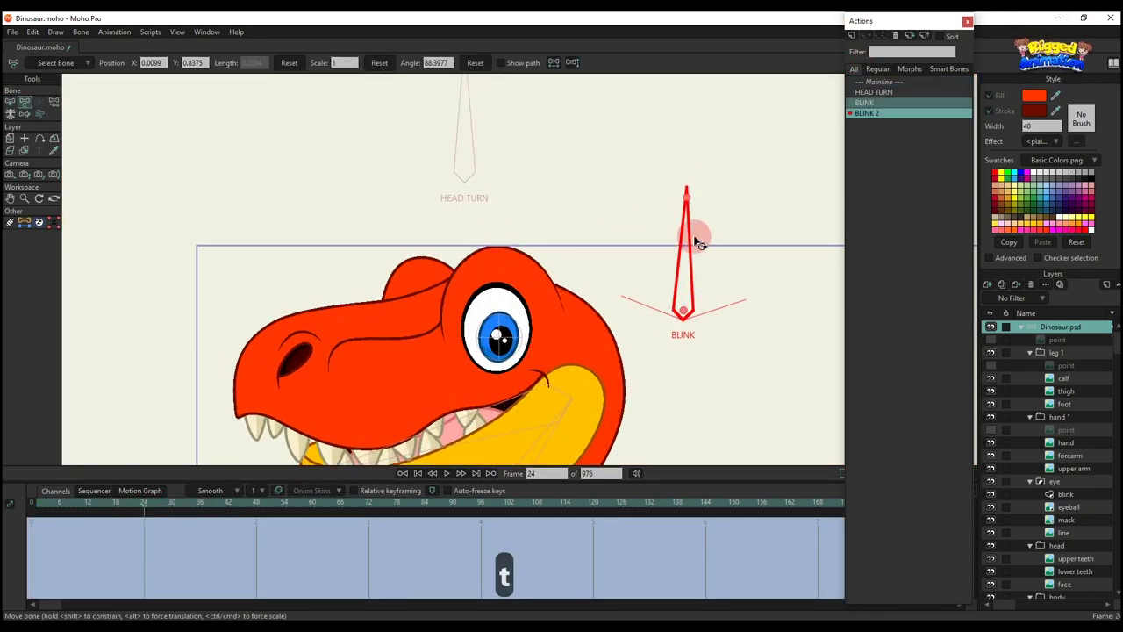
pyautogui.moveTo(698, 242); pyautogui.dragTo(754, 303)
# Step: In the blink layer for BLINK 2, lower the upper eyelid's bottom edge to mid-eye
pyautogui.keyDown('alt'); pyautogui.rightClick(505, 210); pyautogui.keyUp('alt')
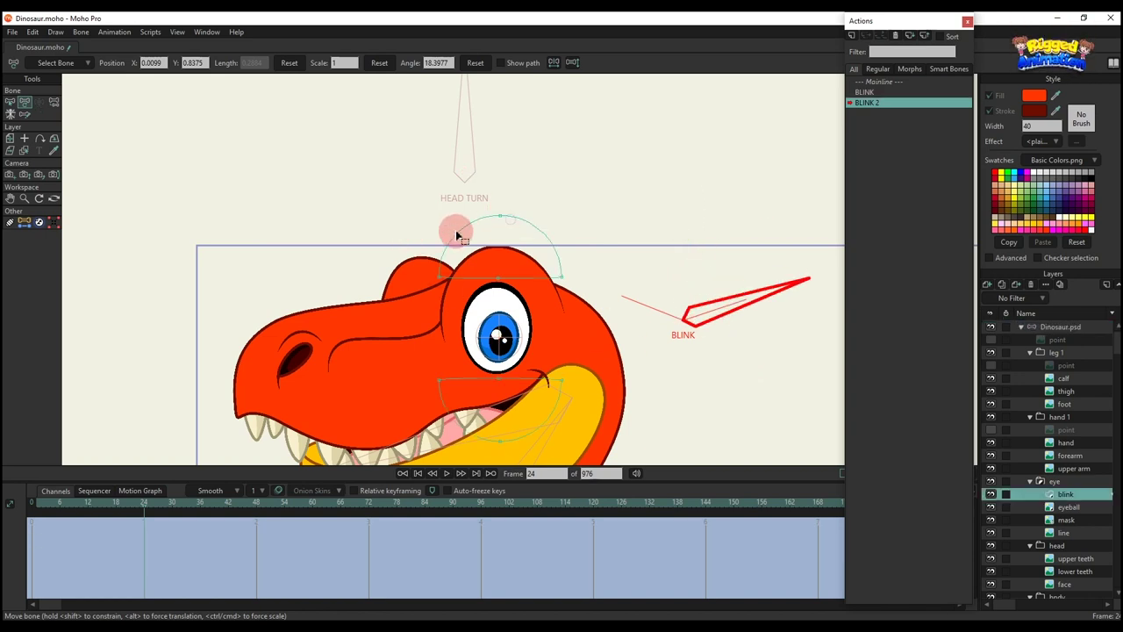
pyautogui.press('g')
pyautogui.moveTo(416, 250); pyautogui.dragTo(654, 346)
pyautogui.press('t')
pyautogui.scroll(2, 502, 294)
pyautogui.moveTo(503, 291); pyautogui.dragTo(521, 204)
pyautogui.moveTo(528, 219); pyautogui.dragTo(531, 262)
# Step: Close the eye in BLINK 2 by raising the lower eyelid's top edge to the upper eyelid
pyautogui.press('g')
pyautogui.moveTo(403, 303); pyautogui.dragTo(674, 353)
pyautogui.press('t')
pyautogui.scroll(2, 538, 288)
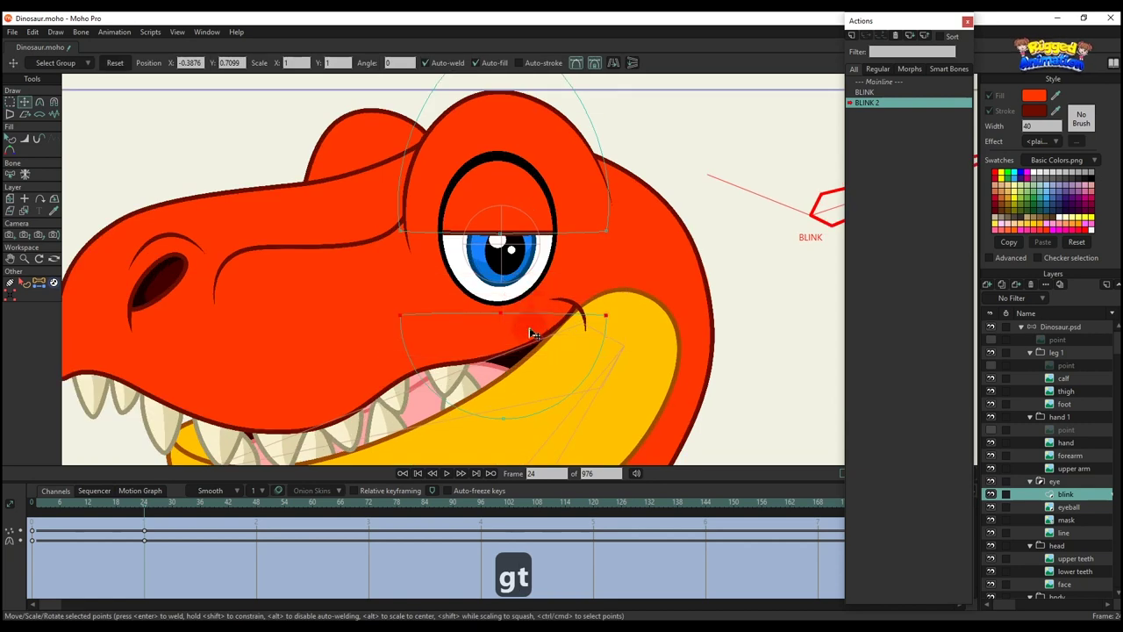
pyautogui.moveTo(532, 330); pyautogui.dragTo(533, 254)
# Step: Curve the closed eyelid line downward by lowering its middle points and raising its outer points
pyautogui.press('g')
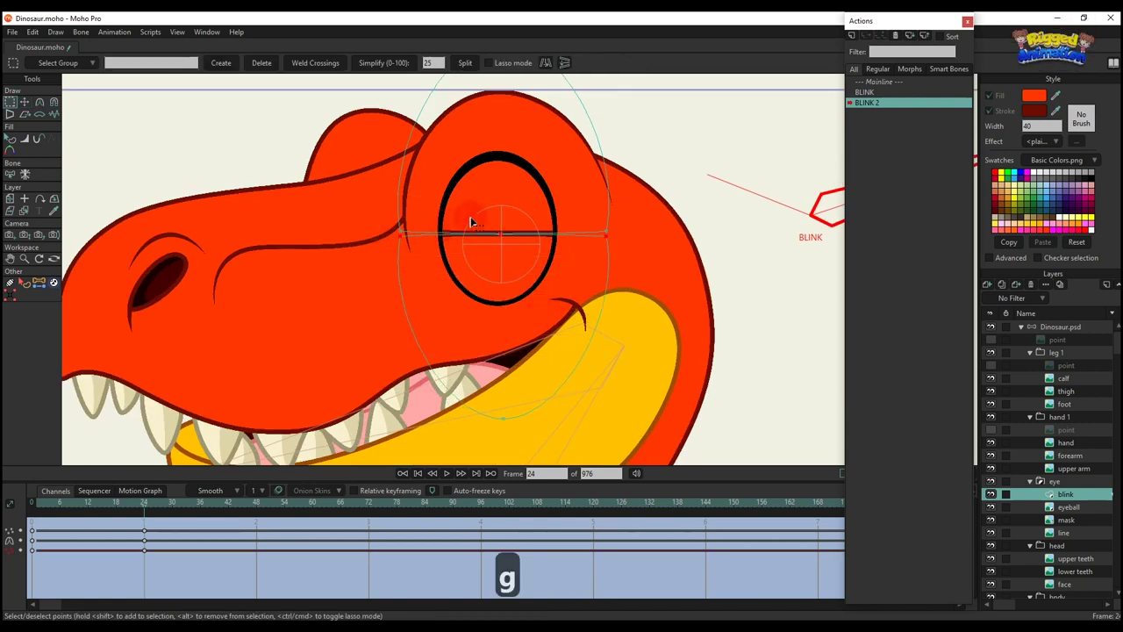
pyautogui.press('t')
pyautogui.scroll(1, 508, 239)
pyautogui.moveTo(507, 249); pyautogui.dragTo(512, 261)
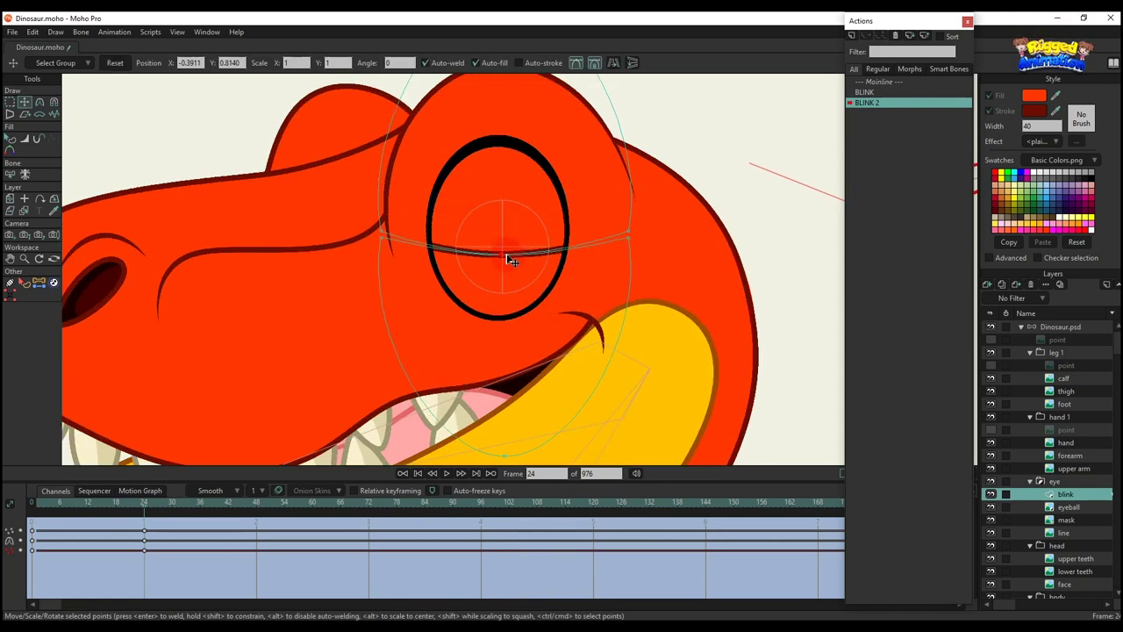
pyautogui.moveTo(376, 223); pyautogui.dragTo(679, 270)
pyautogui.press('t')
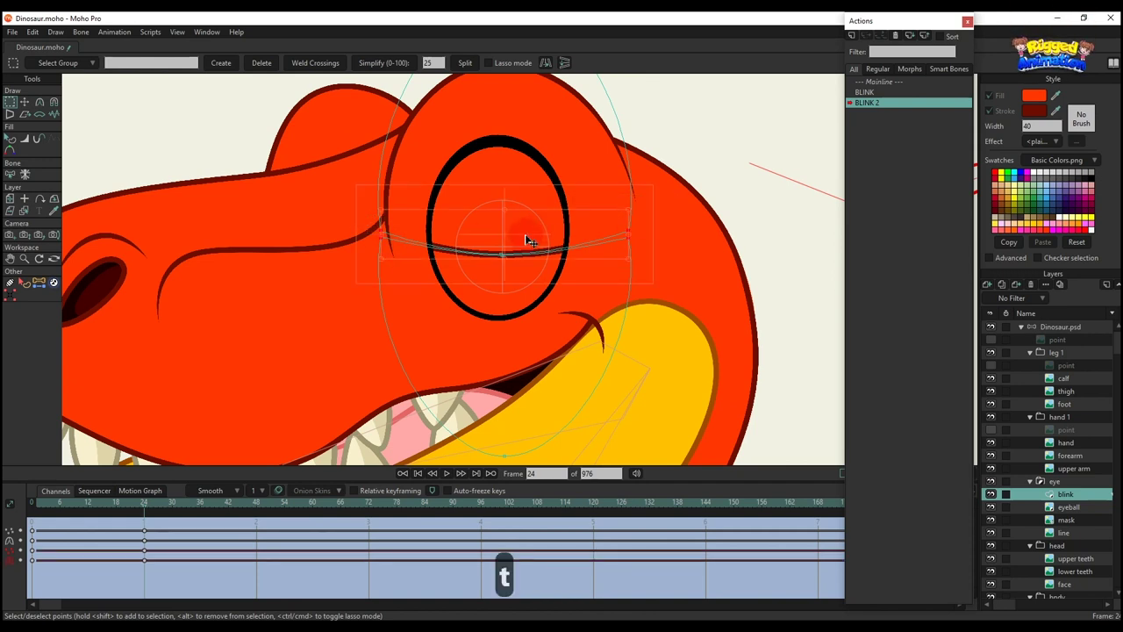
pyautogui.moveTo(523, 246)
pyautogui.mouseDown()
pyautogui.moveTo(525, 206)
pyautogui.moveTo(508, 261)
pyautogui.moveTo(506, 242)
pyautogui.mouseUp()
pyautogui.press('g')
pyautogui.press('t')
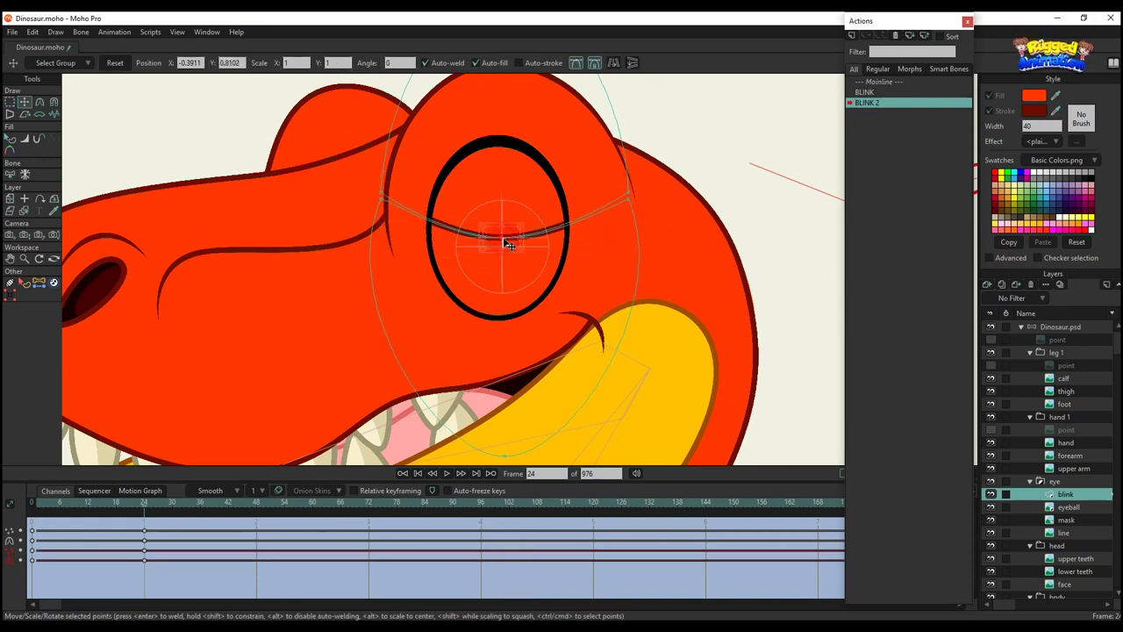
# Step: Scrub the BLINK 2 action up to frame 24 to check the downward-curved blink
pyautogui.press('q')
pyautogui.scroll(-2, 507, 244)
pyautogui.scroll(-2, 507, 248)
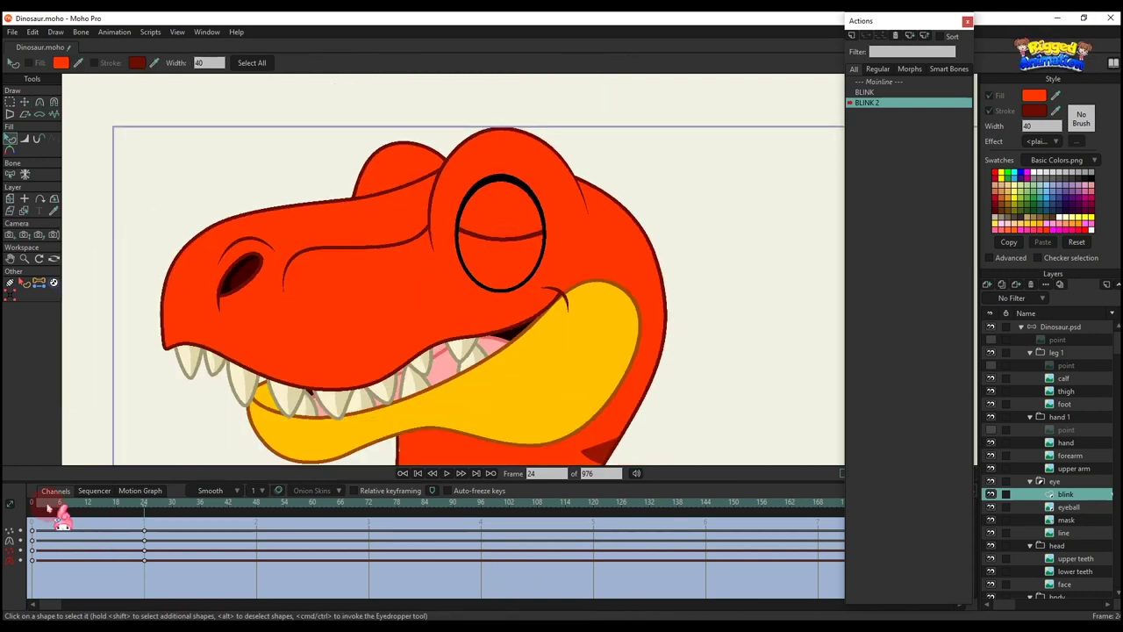
pyautogui.moveTo(42, 506); pyautogui.dragTo(140, 537)
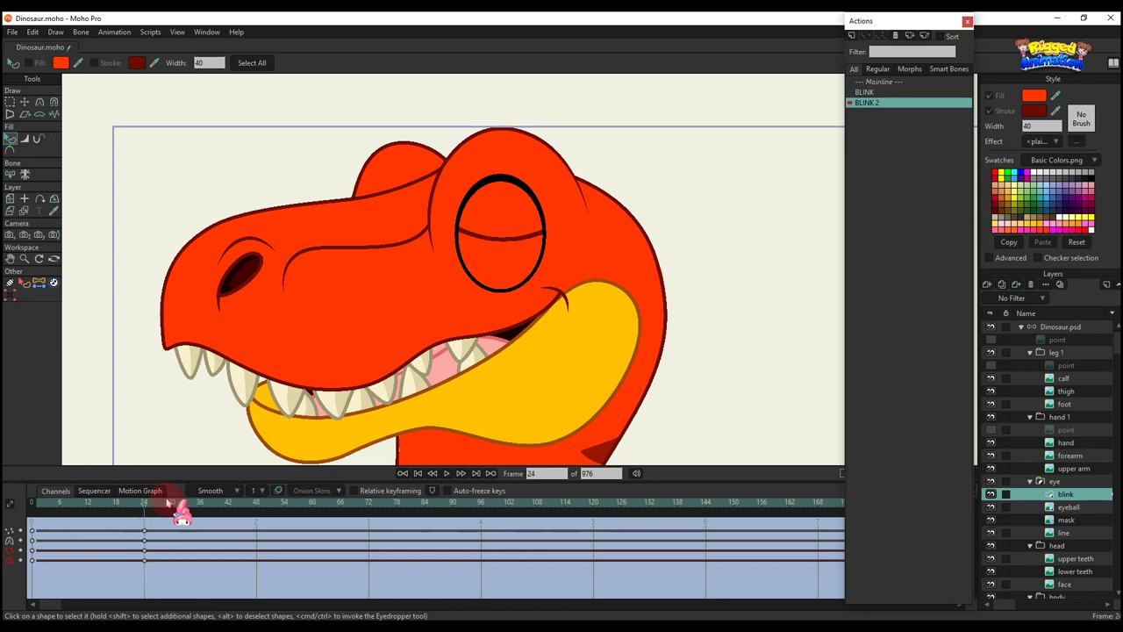
# Step: Shift the closed eyelid line slightly lower in the eye and scrub BLINK 2 to recheck the motion
pyautogui.press('g')
pyautogui.press('t')
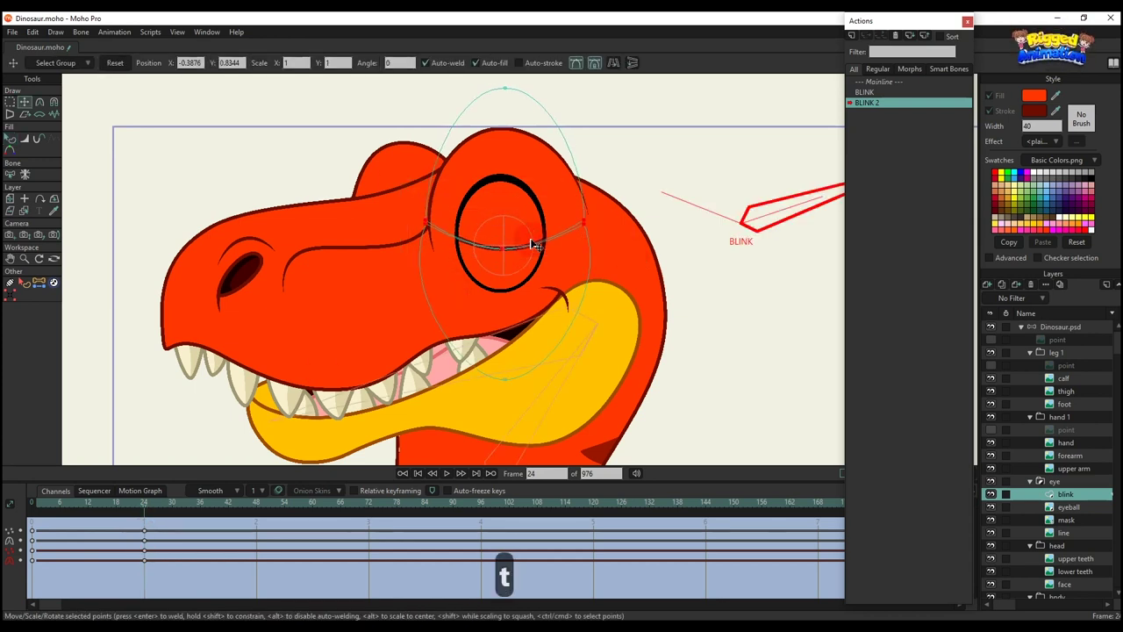
pyautogui.press('q')
pyautogui.moveTo(105, 526); pyautogui.dragTo(148, 532)
pyautogui.scroll(-2, 632, 197)
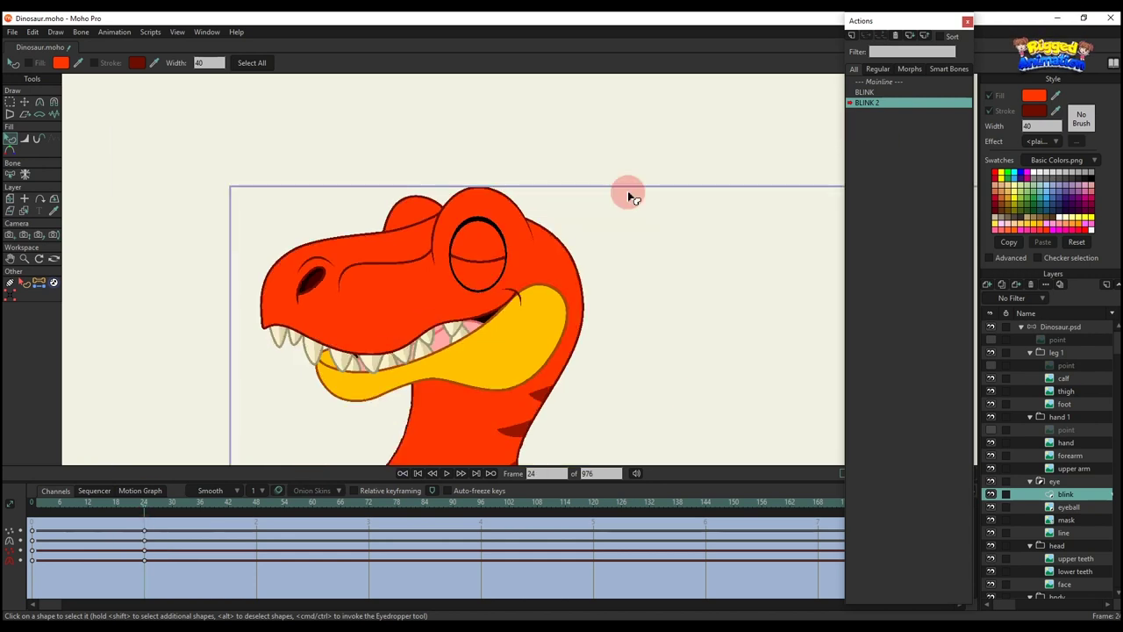
# Step: On the mainline at frame 6, test the rig by rotating the BLINK bone slightly away from the head and opening the jaw
pyautogui.click(888, 82)
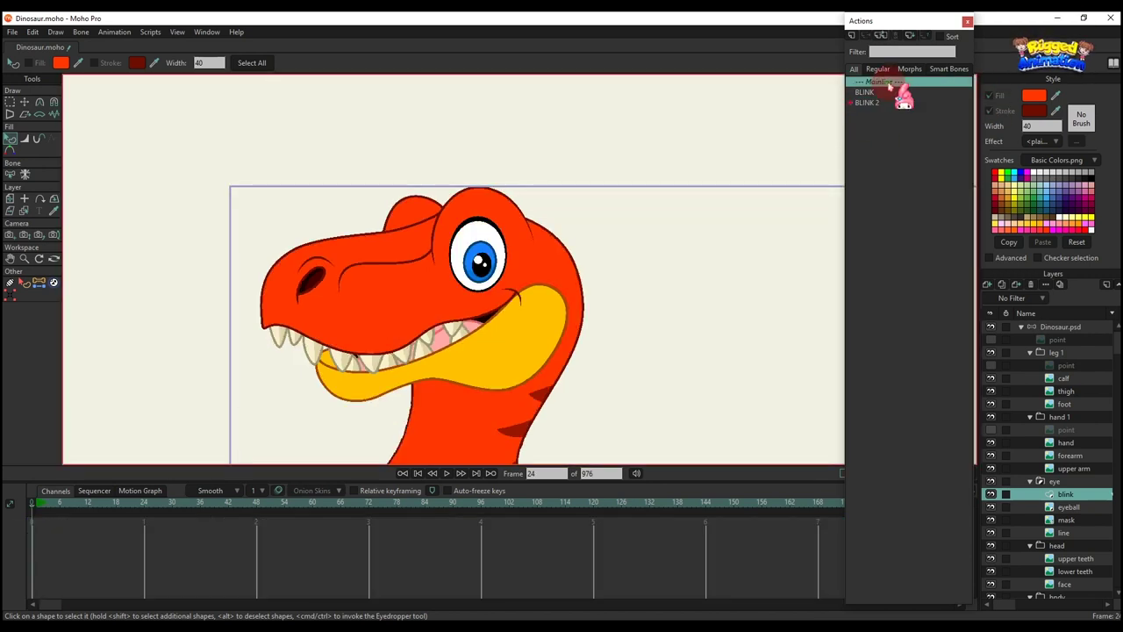
pyautogui.click(1061, 328)
pyautogui.click(62, 508)
pyautogui.scroll(-2, 624, 219)
pyautogui.press('t')
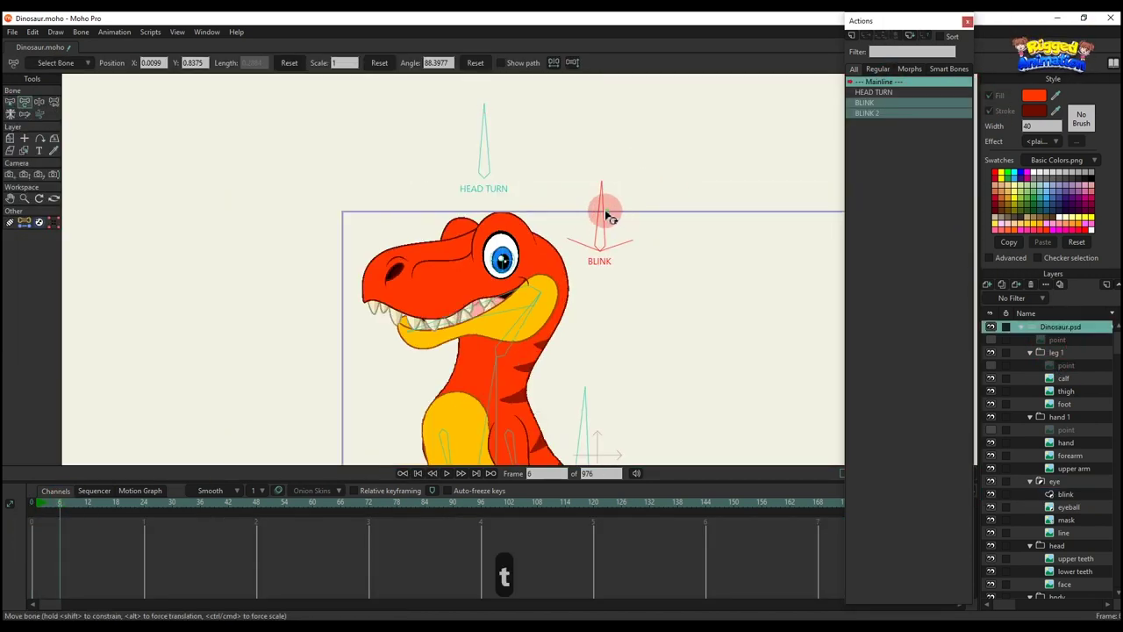
pyautogui.moveTo(605, 216)
pyautogui.mouseDown()
pyautogui.moveTo(575, 242)
pyautogui.moveTo(616, 219)
pyautogui.mouseUp()
pyautogui.moveTo(472, 310); pyautogui.dragTo(489, 345)
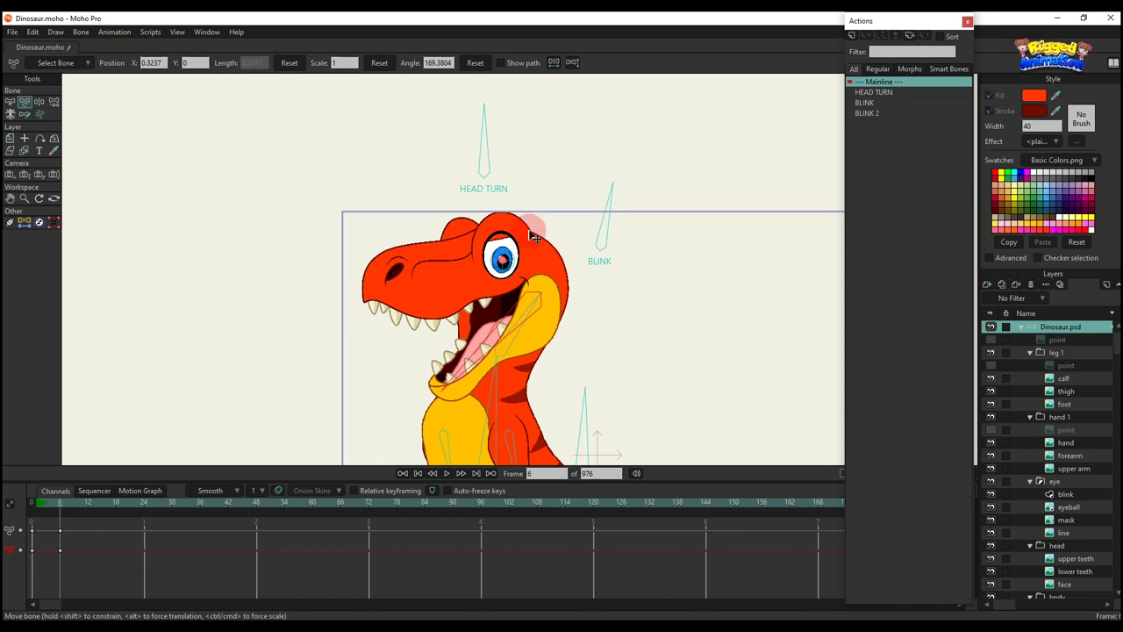
# Step: Bind all points of the blink layer's upper and lower eyelid shapes to the head bone at frame 0
pyautogui.scroll(3, 529, 225)
pyautogui.keyDown('alt'); pyautogui.rightClick(477, 248); pyautogui.keyUp('alt')
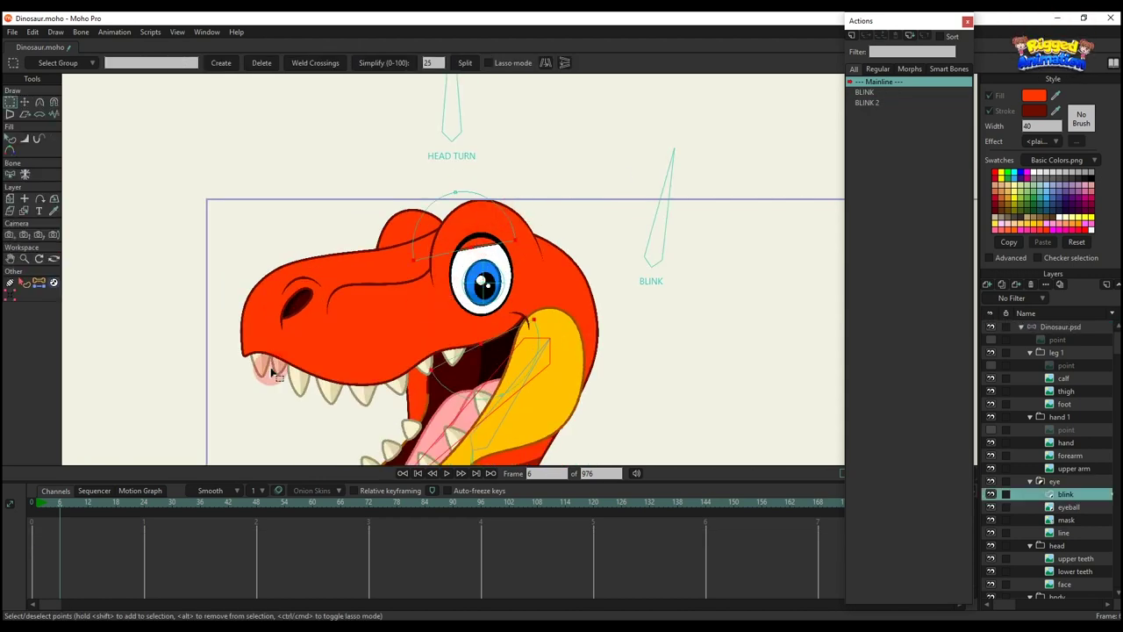
pyautogui.moveTo(45, 507); pyautogui.dragTo(5, 503)
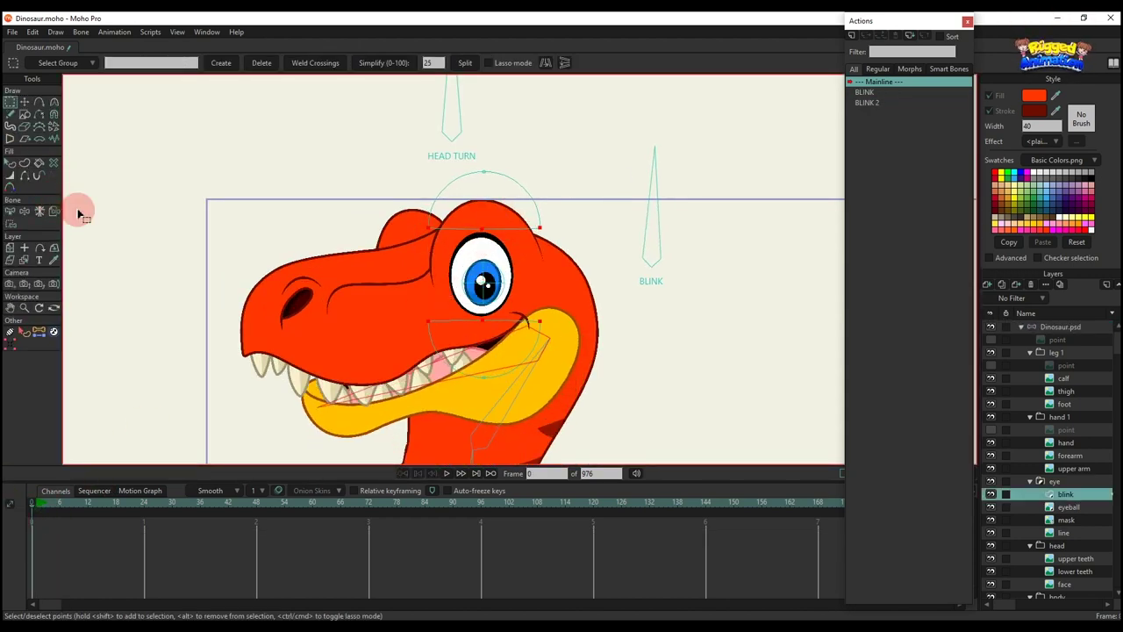
pyautogui.press('b')
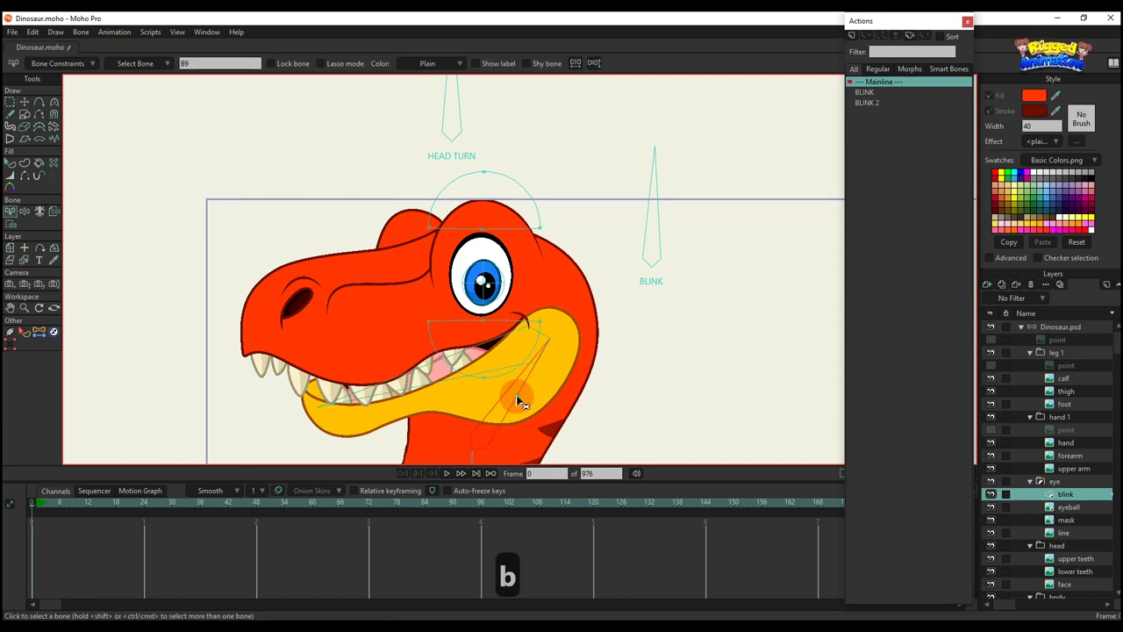
pyautogui.scroll(-2, 516, 393)
pyautogui.press('i')
pyautogui.moveTo(378, 144); pyautogui.dragTo(594, 419)
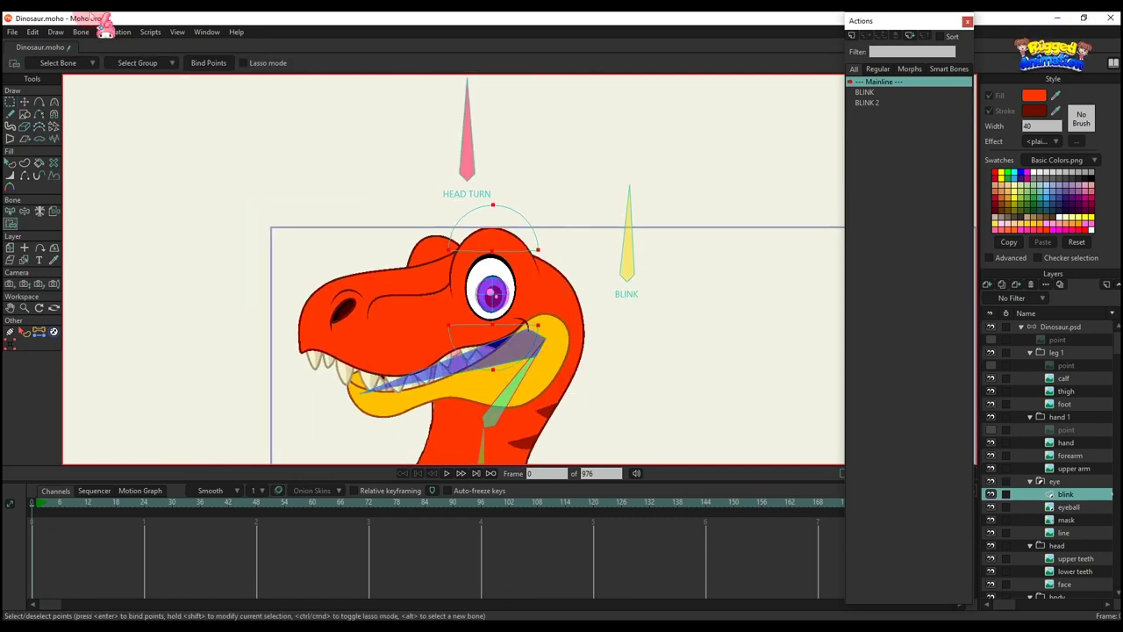
# Step: On the Dinosaur.psd bone layer at frame 6, test the bound eyelids by rotating the head and BLINK bones, and delete the test keyframes
pyautogui.click(1063, 328)
pyautogui.click(60, 503)
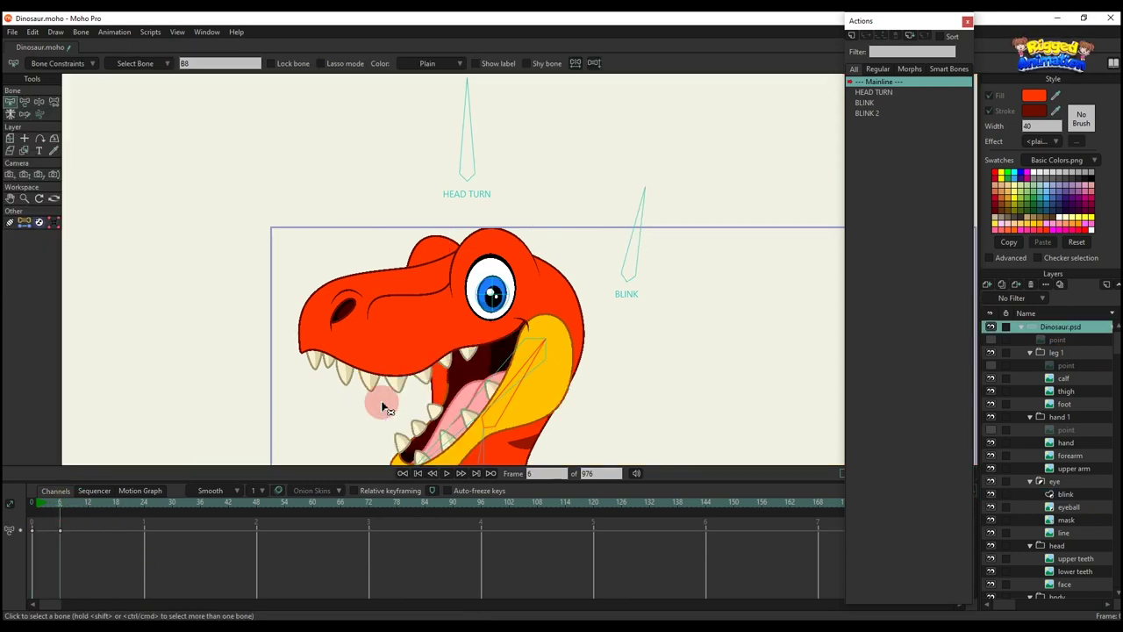
pyautogui.press('t')
pyautogui.scroll(-2, 502, 399)
pyautogui.moveTo(501, 399); pyautogui.dragTo(464, 345)
pyautogui.moveTo(628, 224); pyautogui.dragTo(485, 266)
pyautogui.moveTo(104, 569); pyautogui.dragTo(32, 382)
pyautogui.press('BackSpace')
# Step: In the HEAD TURN action, key the BLINK bone at frame 6 and rotate it clockwise to close the eye at frame 12
pyautogui.click(502, 152)
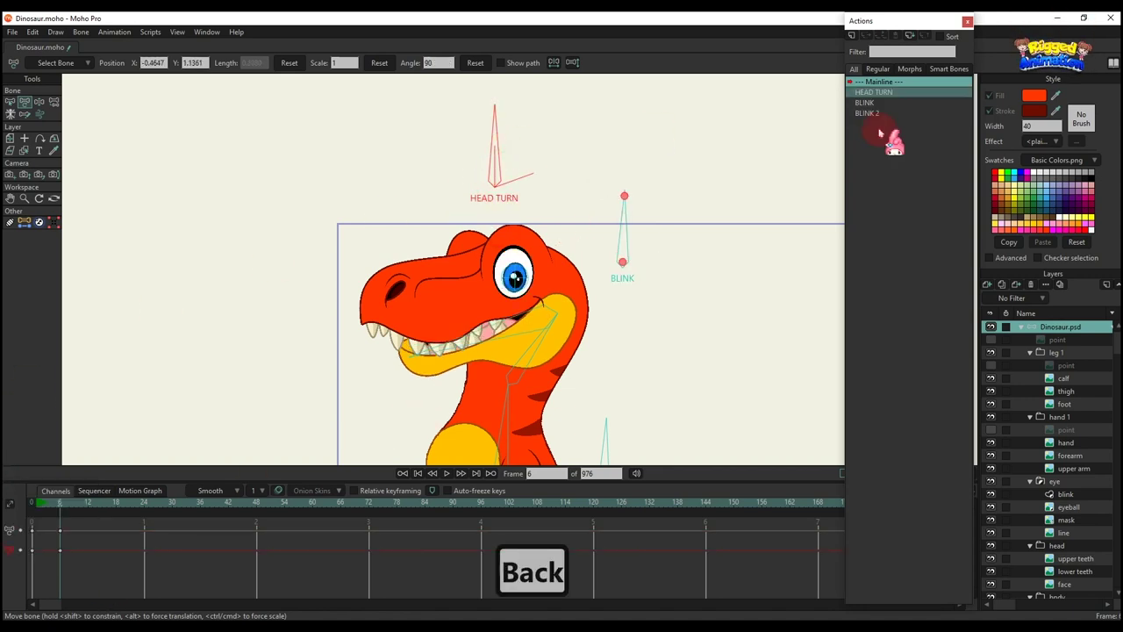
pyautogui.doubleClick(873, 92)
pyautogui.moveTo(66, 508)
pyautogui.mouseDown()
pyautogui.moveTo(87, 505)
pyautogui.moveTo(59, 509)
pyautogui.mouseUp()
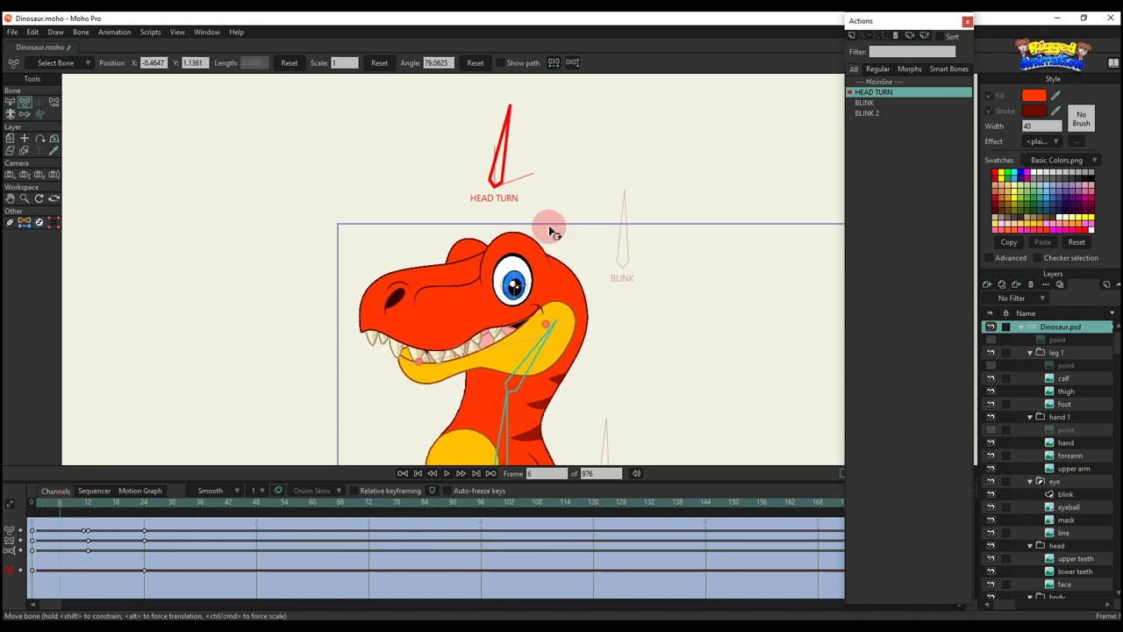
pyautogui.click(621, 239)
pyautogui.click(89, 506)
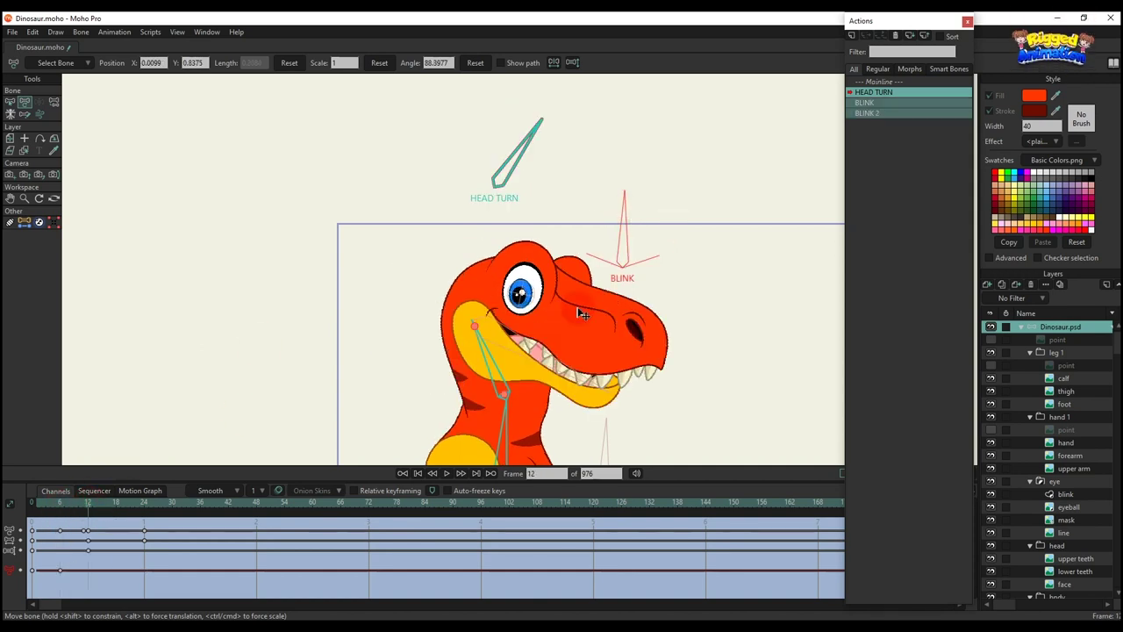
pyautogui.moveTo(635, 236); pyautogui.dragTo(709, 325)
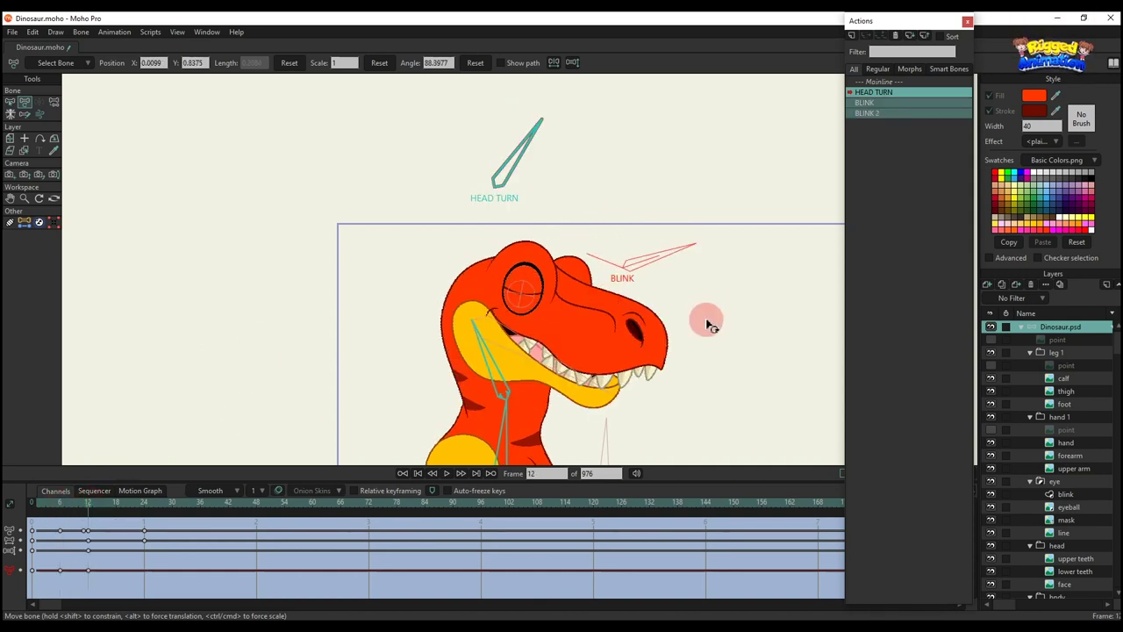
# Step: Reset the BLINK bone's angle at frame 18 of the HEAD TURN action and scrub the timeline to check the blink during the turn
pyautogui.click(116, 506)
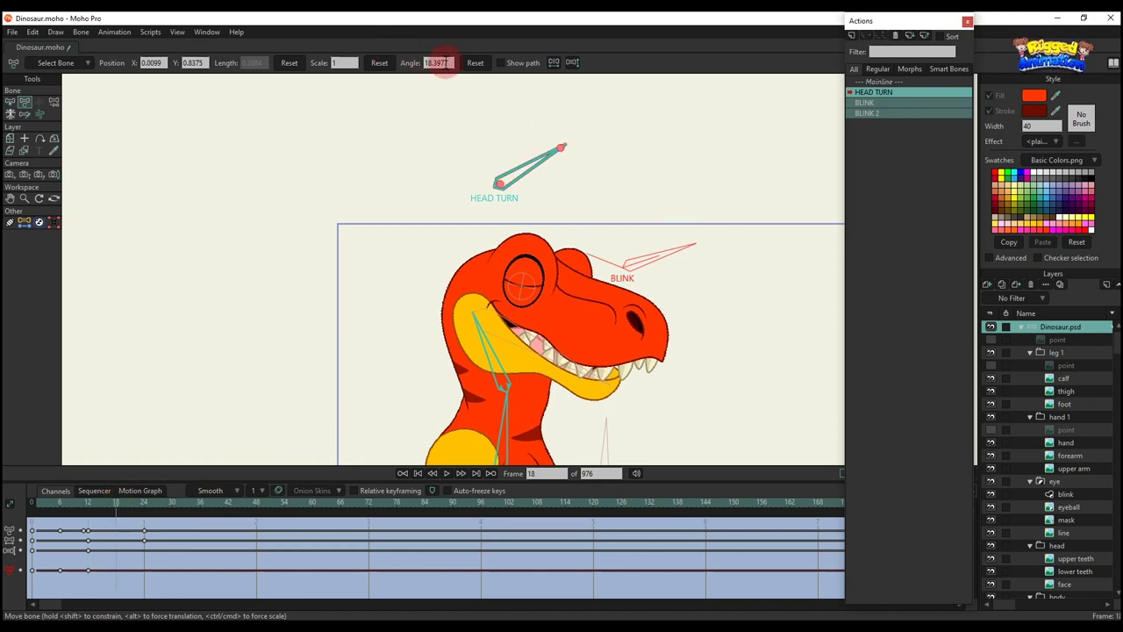
pyautogui.click(475, 62)
pyautogui.click(146, 533)
pyautogui.moveTo(56, 501); pyautogui.dragTo(175, 507)
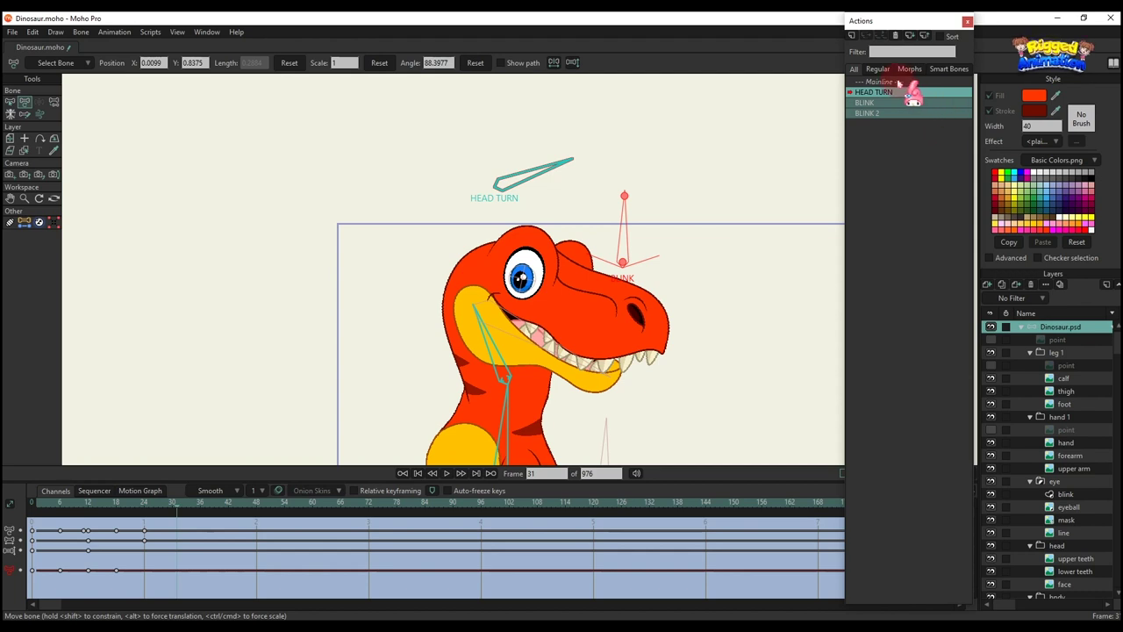
# Step: Return to the mainline and test the rig at frame 6 by leaning the upper body forward and lifting the forearm
pyautogui.doubleClick(899, 81)
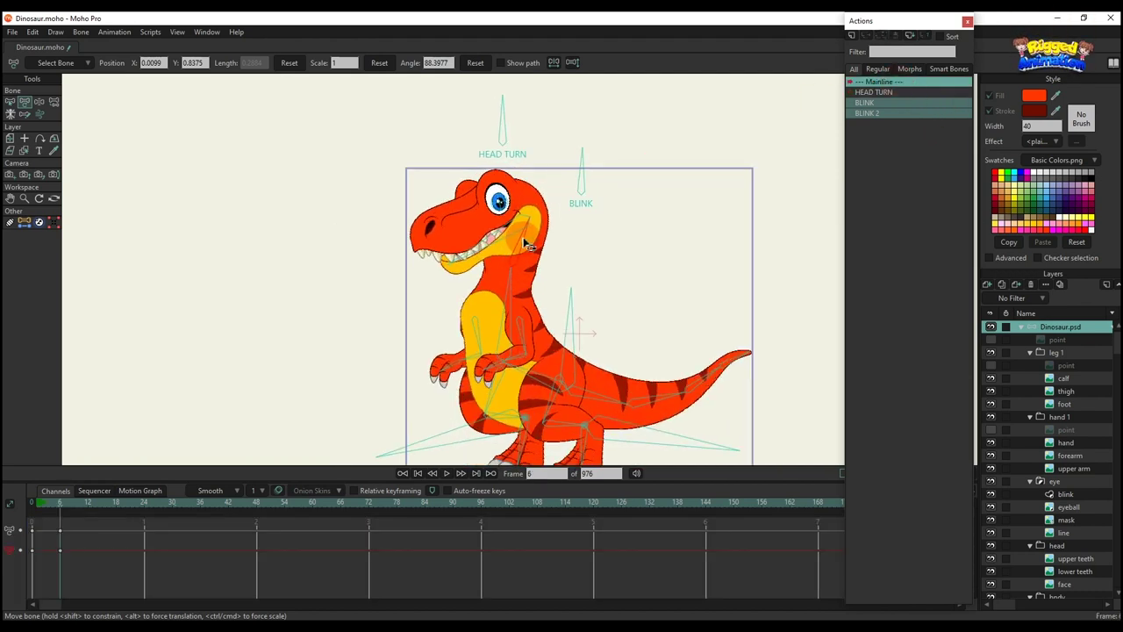
pyautogui.moveTo(527, 245); pyautogui.dragTo(448, 346)
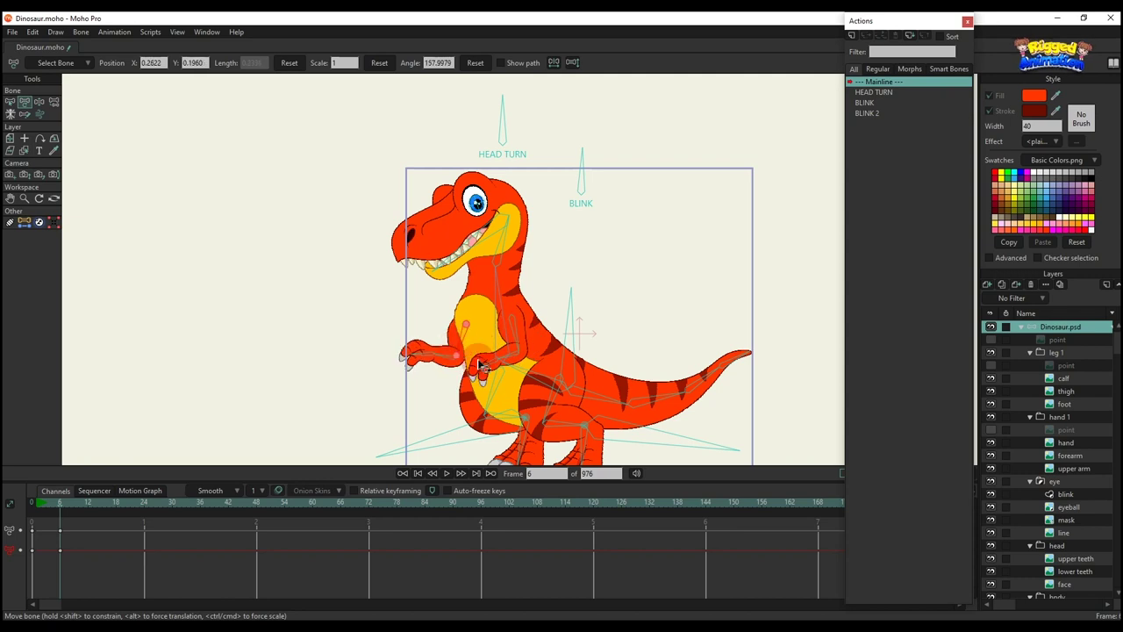
pyautogui.moveTo(559, 388); pyautogui.dragTo(605, 330)
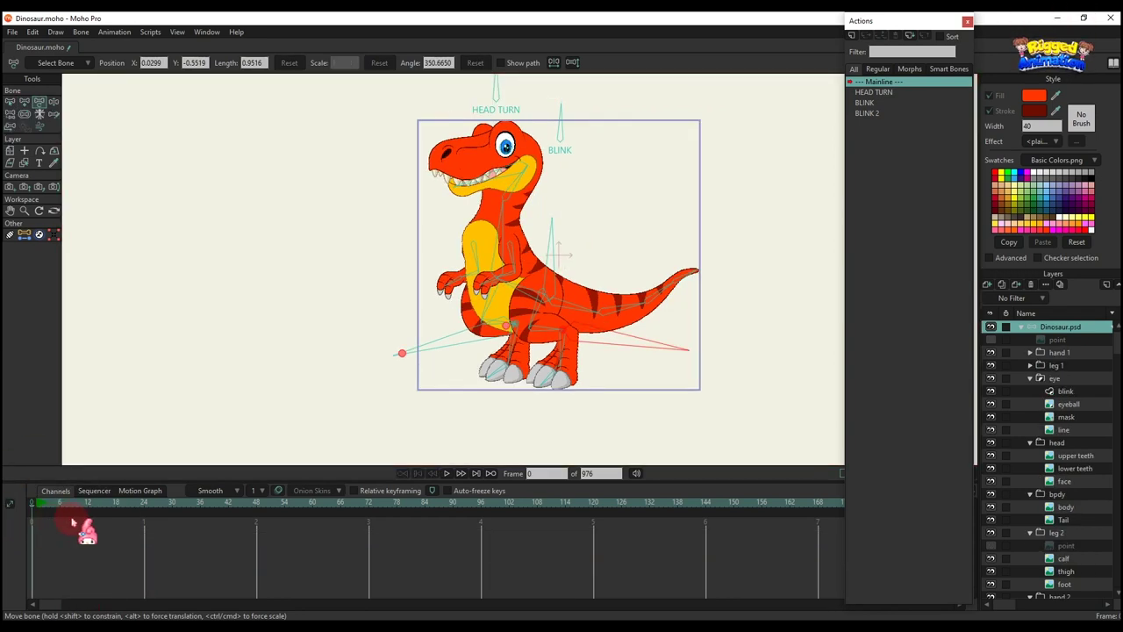
# Step: Curl the dinosaur's tail upward at frame 15 by rotating its base and tip bones
pyautogui.press('t')
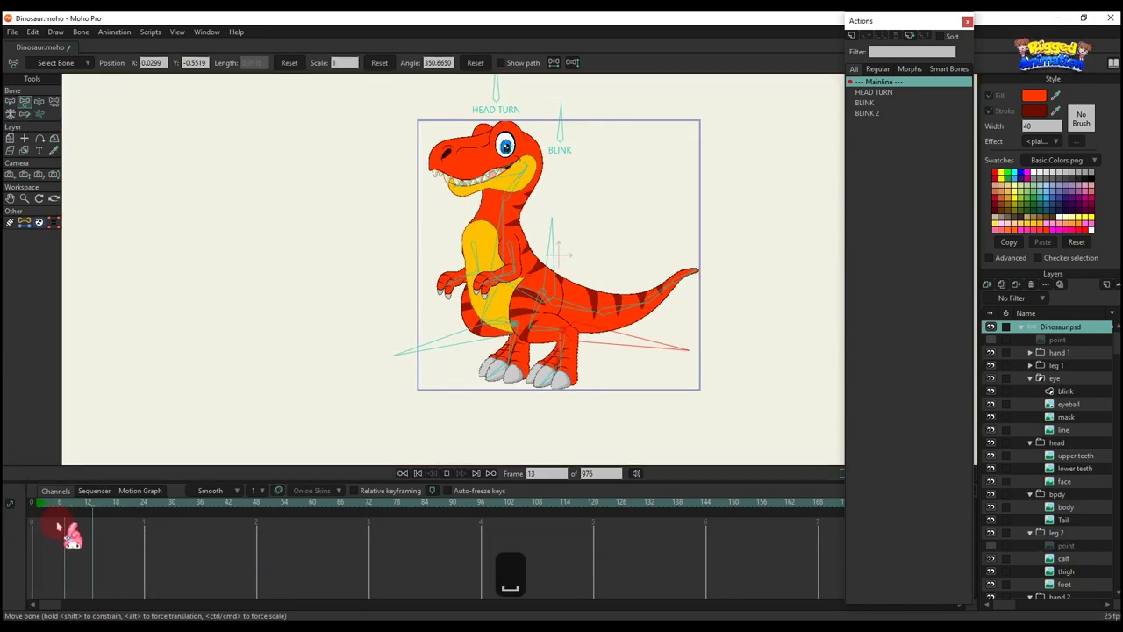
pyautogui.scroll(2, 572, 303)
pyautogui.moveTo(574, 305); pyautogui.dragTo(620, 165)
pyautogui.scroll(-2, 640, 316)
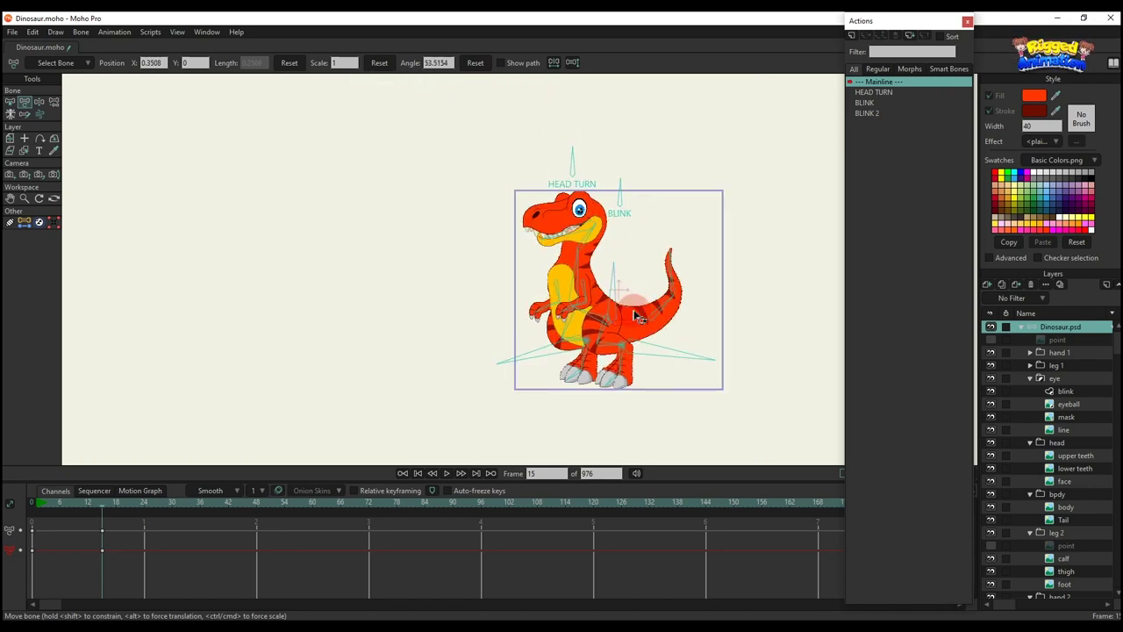
pyautogui.scroll(2, 667, 264)
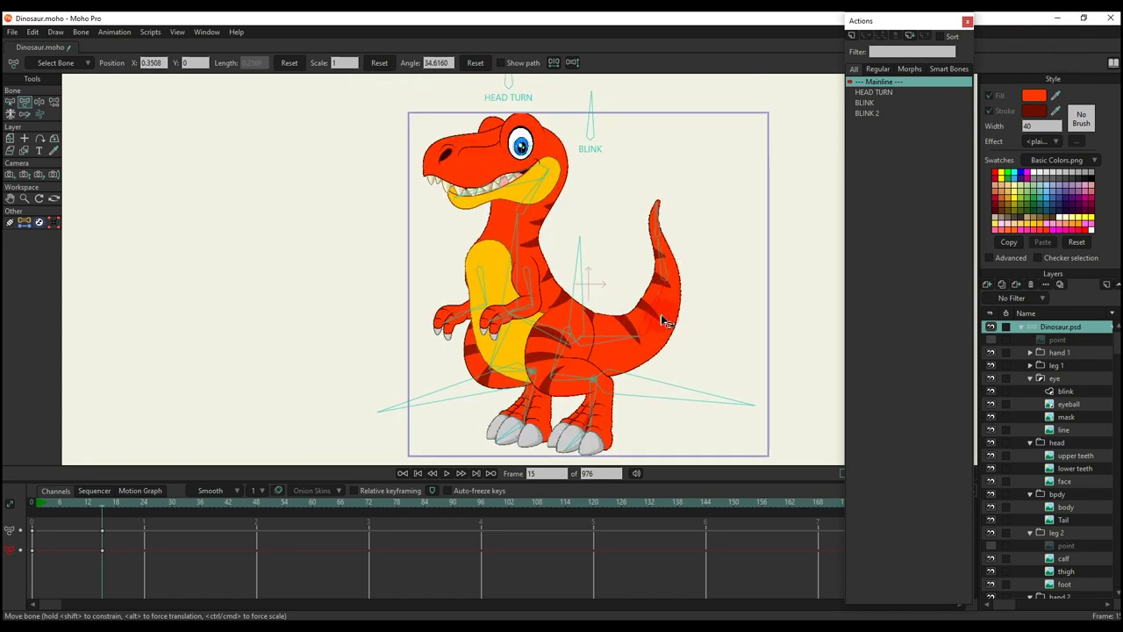
pyautogui.moveTo(666, 256)
pyautogui.mouseDown()
pyautogui.moveTo(683, 311)
pyautogui.moveTo(672, 258)
pyautogui.mouseUp()
pyautogui.scroll(-2, 673, 264)
# Step: Spread the dinosaur's legs apart at frame 15 by moving the two leg target bones outward
pyautogui.scroll(4, 663, 318)
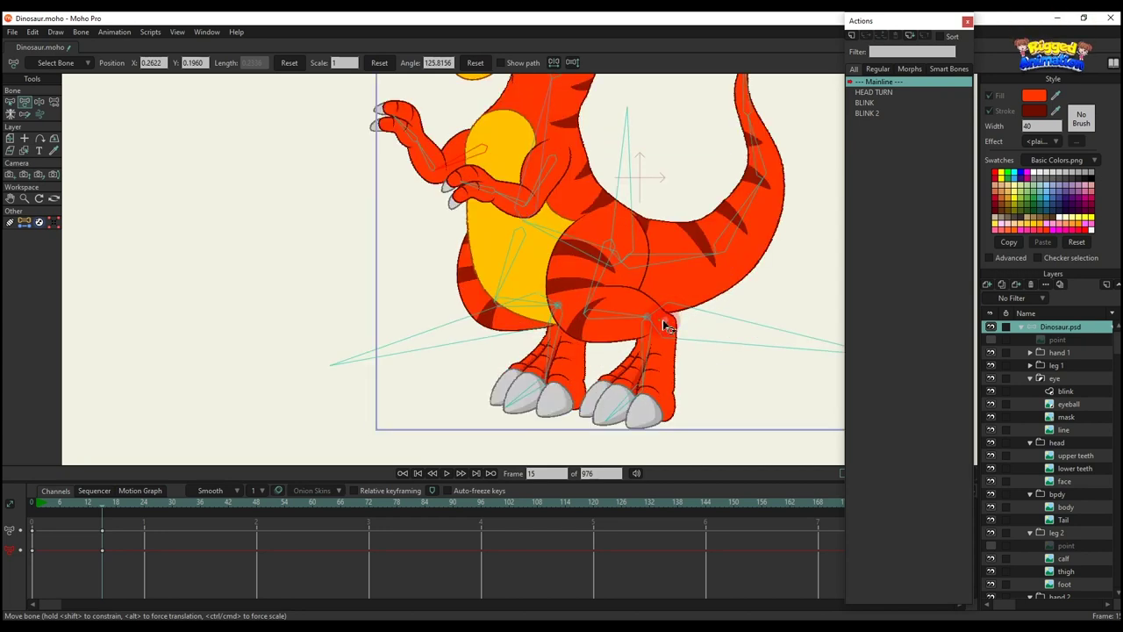
pyautogui.moveTo(665, 326); pyautogui.dragTo(728, 313)
pyautogui.click(551, 327)
pyautogui.moveTo(546, 318); pyautogui.dragTo(518, 337)
# Step: Manipulate the upright body control bone slightly to test how the body moves over the planted feet
pyautogui.scroll(-5, 561, 303)
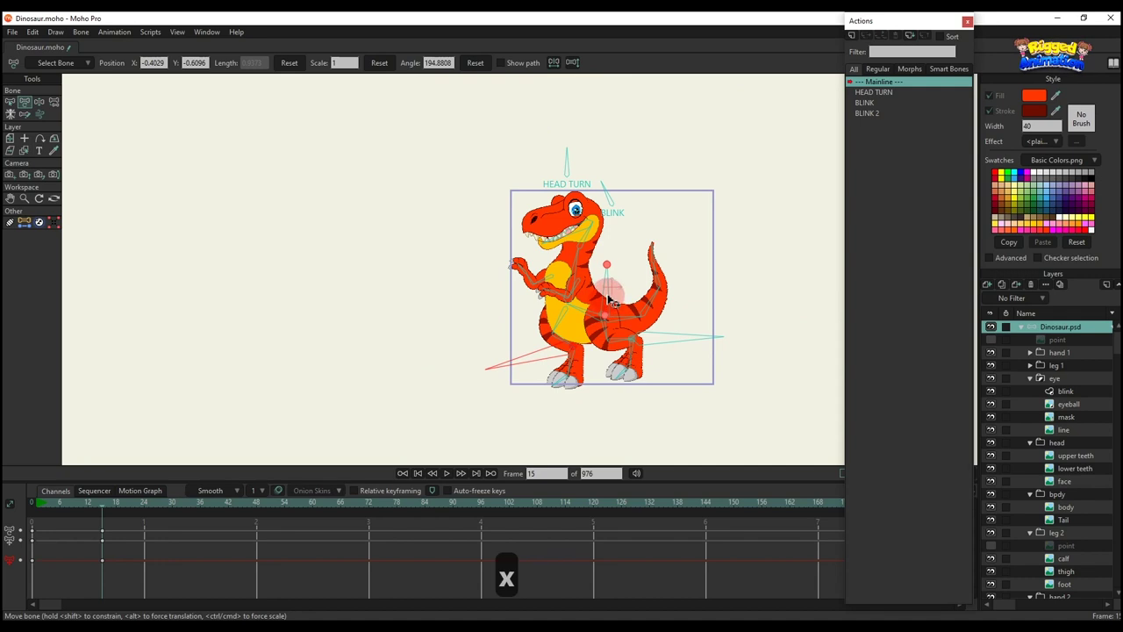
pyautogui.press('z')
pyautogui.moveTo(608, 299); pyautogui.dragTo(613, 295)
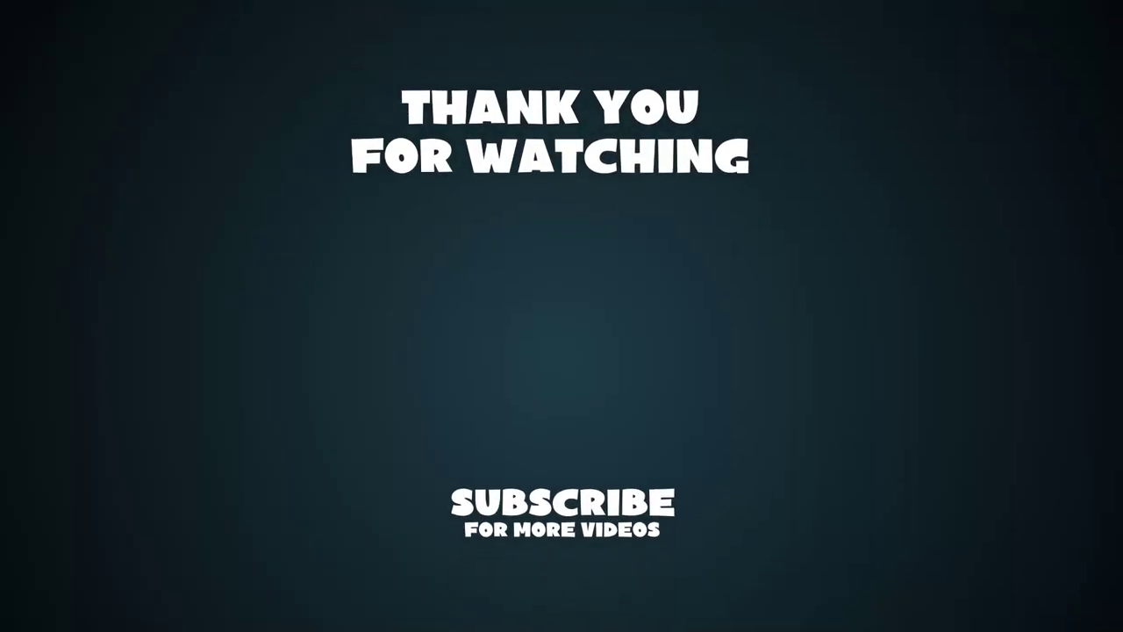